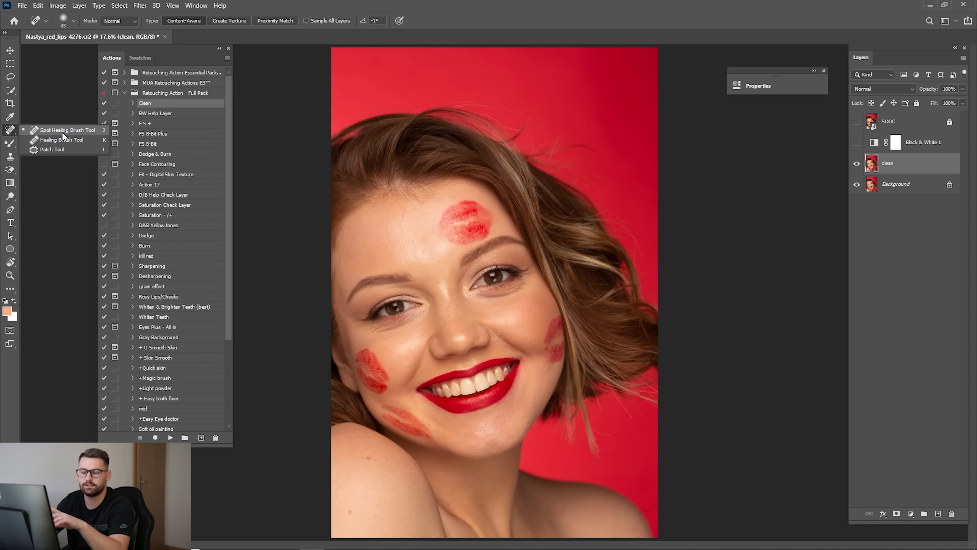
# Ready the Spot Healing Brush at size 25 over the forehead and show the Black & White 1 layer.
pyautogui.click(63, 133)
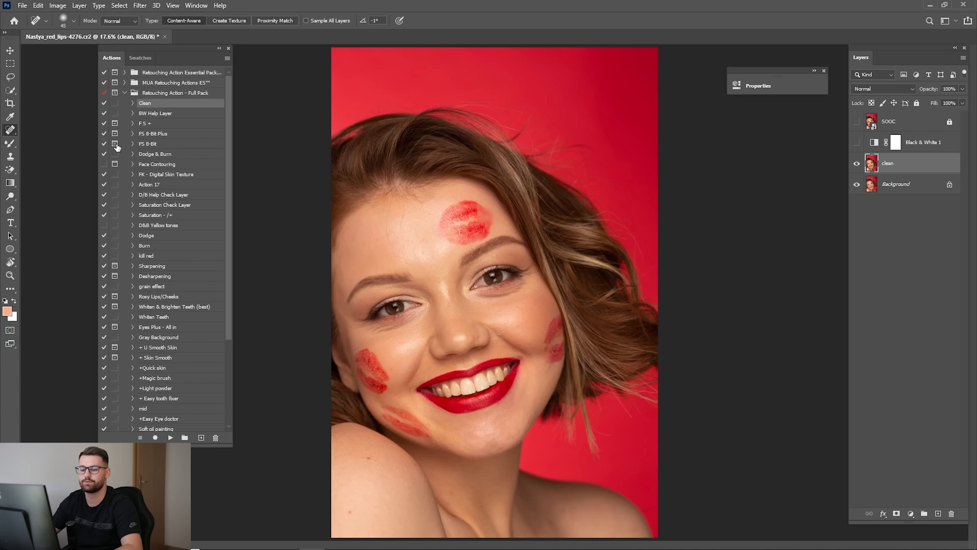
pyautogui.press('z')
pyautogui.moveTo(406, 239); pyautogui.dragTo(455, 291)
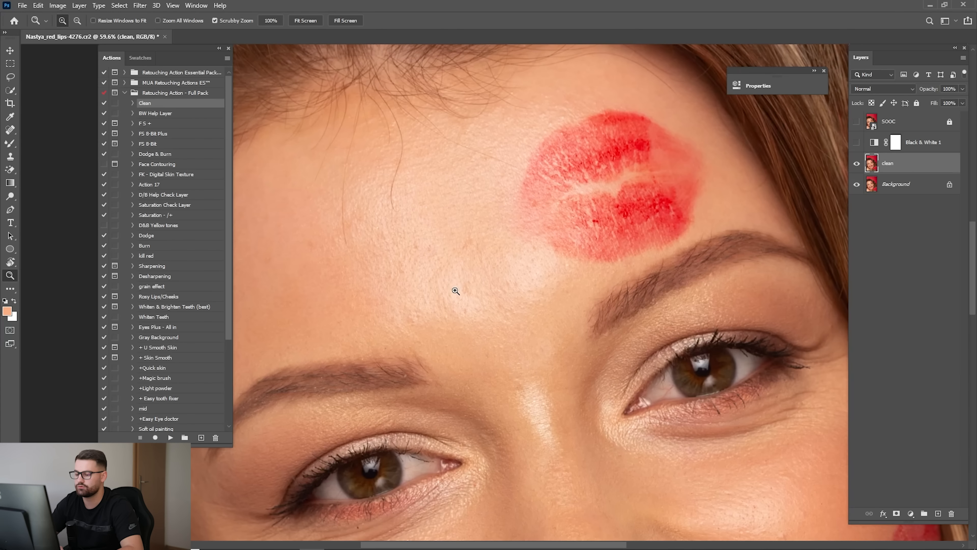
pyautogui.moveTo(402, 213); pyautogui.dragTo(507, 249)
pyautogui.moveTo(449, 260)
pyautogui.mouseDown()
pyautogui.moveTo(489, 304)
pyautogui.moveTo(487, 277)
pyautogui.mouseUp()
pyautogui.press('j')
pyautogui.click(857, 142)
pyautogui.press('[')
pyautogui.press('[')
# Heal the long stray hair and small blemishes on the forehead of the clean layer.
pyautogui.moveTo(487, 283); pyautogui.dragTo(500, 183)
pyautogui.moveTo(498, 225); pyautogui.dragTo(487, 211)
pyautogui.moveTo(448, 242); pyautogui.dragTo(470, 189)
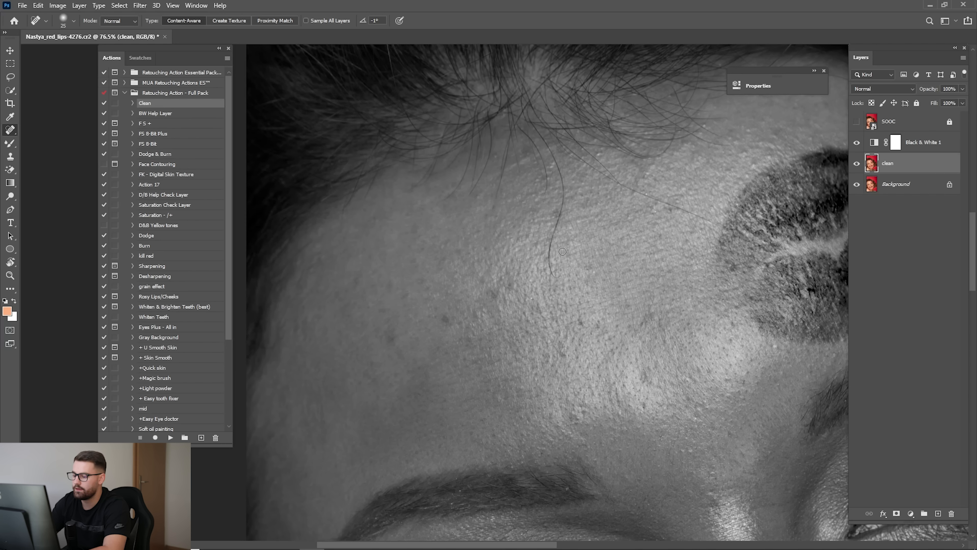
pyautogui.moveTo(554, 272)
pyautogui.mouseDown()
pyautogui.moveTo(565, 184)
pyautogui.moveTo(544, 168)
pyautogui.moveTo(565, 181)
pyautogui.moveTo(539, 202)
pyautogui.mouseUp()
pyautogui.moveTo(461, 287); pyautogui.dragTo(538, 205)
# Heal more forehead spots with the brush enlarged to 30, and hide the Black & White 1 layer.
pyautogui.press(']')
pyautogui.moveTo(526, 237); pyautogui.dragTo(523, 230)
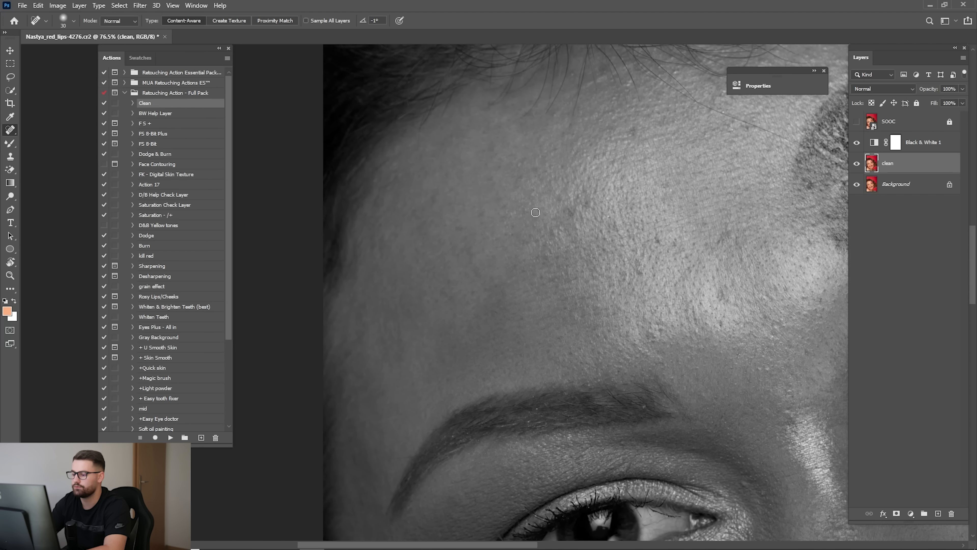
pyautogui.moveTo(568, 207)
pyautogui.mouseDown()
pyautogui.moveTo(574, 213)
pyautogui.moveTo(575, 203)
pyautogui.mouseUp()
pyautogui.moveTo(587, 199); pyautogui.dragTo(610, 226)
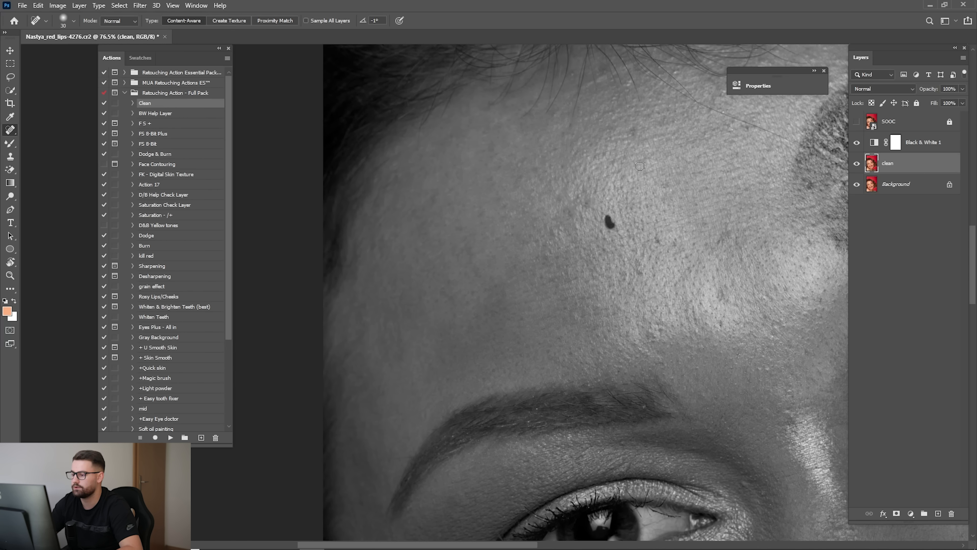
pyautogui.moveTo(633, 127); pyautogui.dragTo(632, 138)
pyautogui.moveTo(661, 234)
pyautogui.mouseDown()
pyautogui.moveTo(568, 207)
pyautogui.moveTo(568, 217)
pyautogui.moveTo(586, 211)
pyautogui.moveTo(566, 248)
pyautogui.mouseUp()
pyautogui.click(857, 142)
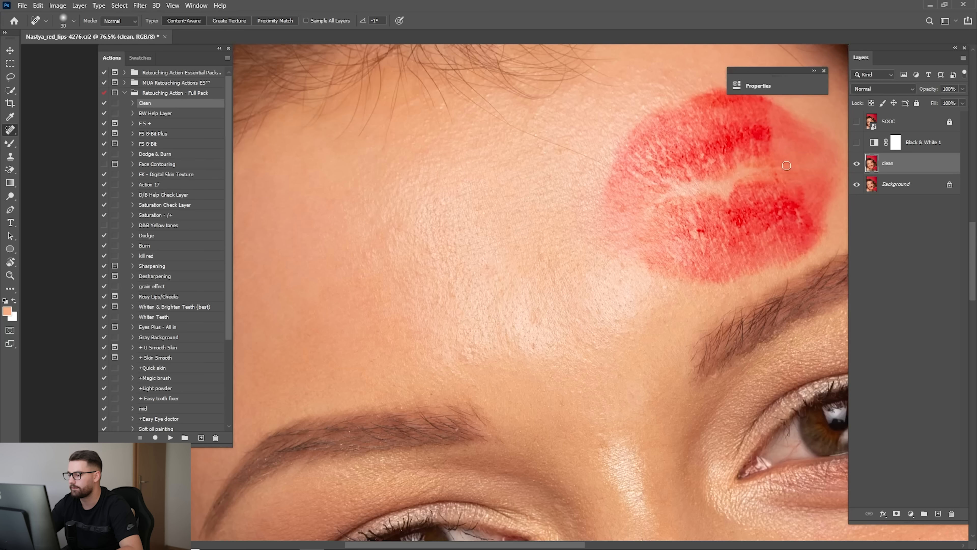
# Heal the fine stray hair beside the forehead kiss mark and the spots above the eyebrow.
pyautogui.moveTo(602, 152)
pyautogui.mouseDown()
pyautogui.moveTo(632, 228)
pyautogui.moveTo(528, 198)
pyautogui.mouseUp()
pyautogui.moveTo(575, 224); pyautogui.dragTo(587, 268)
pyautogui.scroll(-5, 582, 230)
pyautogui.moveTo(565, 286)
pyautogui.mouseDown()
pyautogui.moveTo(553, 221)
pyautogui.moveTo(621, 280)
pyautogui.mouseUp()
pyautogui.click(597, 231)
pyautogui.click(550, 266)
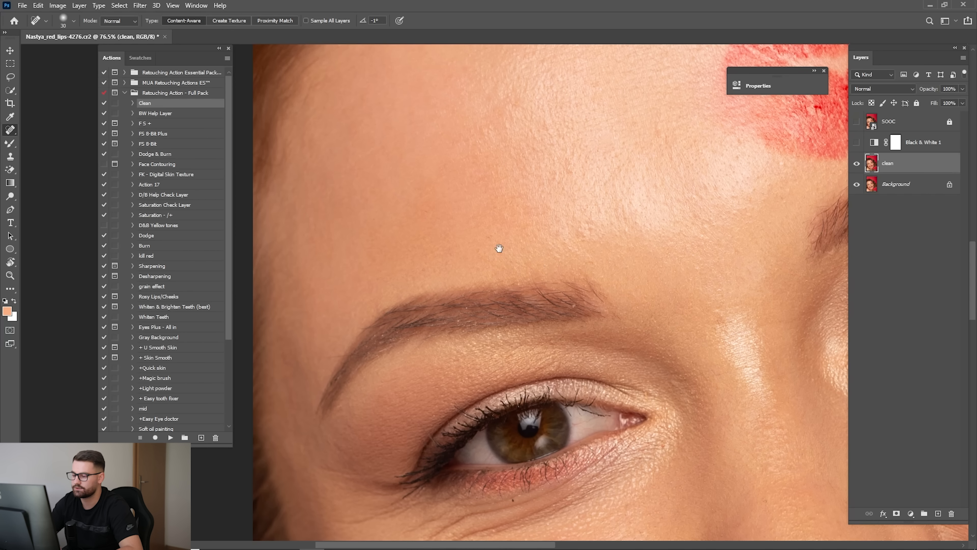
# Heal the small dark spot below the lower lashes of the eye above the cheek kiss mark.
pyautogui.moveTo(499, 248); pyautogui.dragTo(542, 279)
pyautogui.moveTo(527, 374); pyautogui.dragTo(507, 177)
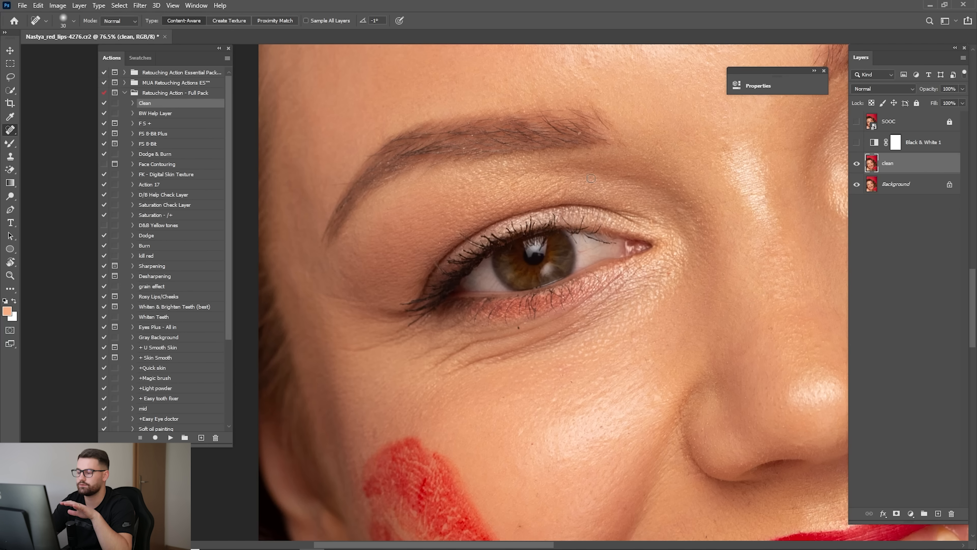
pyautogui.click(520, 327)
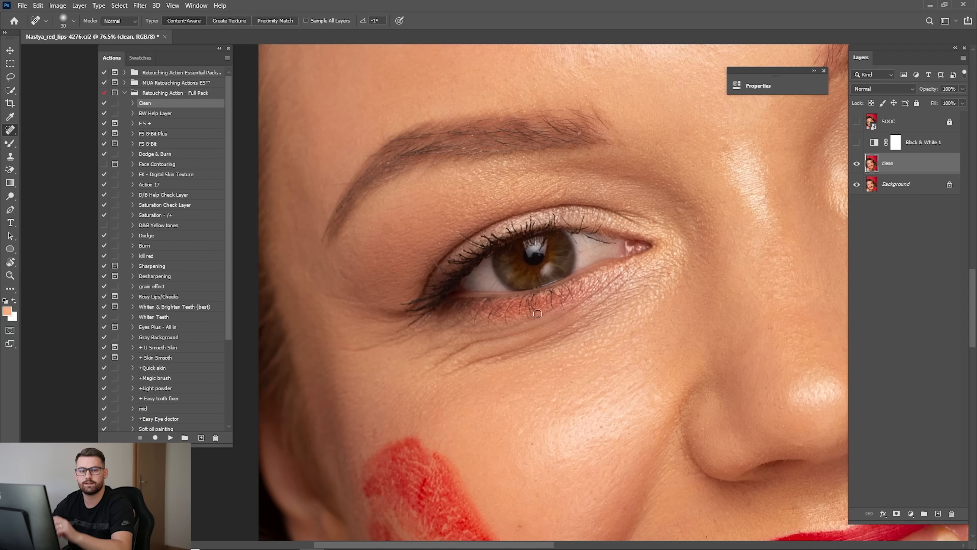
# Heal the small spots on the cheek around the kiss mark and toward the mouth.
pyautogui.moveTo(503, 375); pyautogui.dragTo(498, 245)
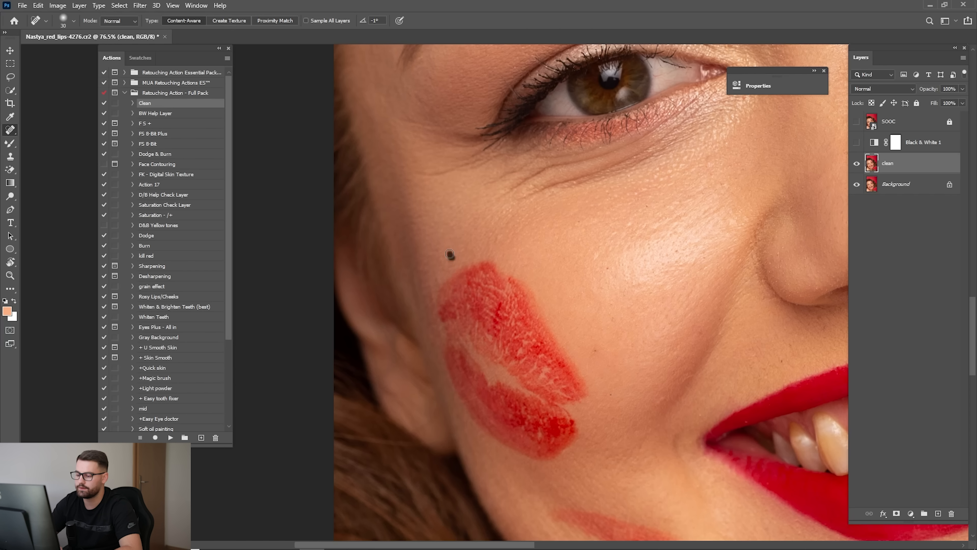
pyautogui.moveTo(610, 319); pyautogui.dragTo(534, 270)
pyautogui.moveTo(554, 306); pyautogui.dragTo(551, 323)
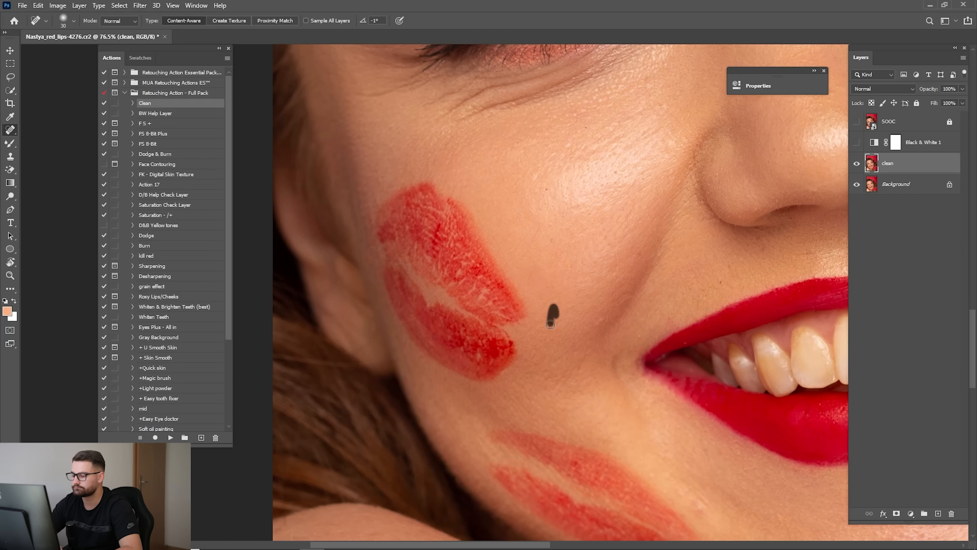
pyautogui.moveTo(554, 240); pyautogui.dragTo(553, 227)
pyautogui.moveTo(601, 317); pyautogui.dragTo(600, 324)
pyautogui.moveTo(717, 281)
pyautogui.mouseDown()
pyautogui.moveTo(578, 306)
pyautogui.moveTo(588, 304)
pyautogui.mouseUp()
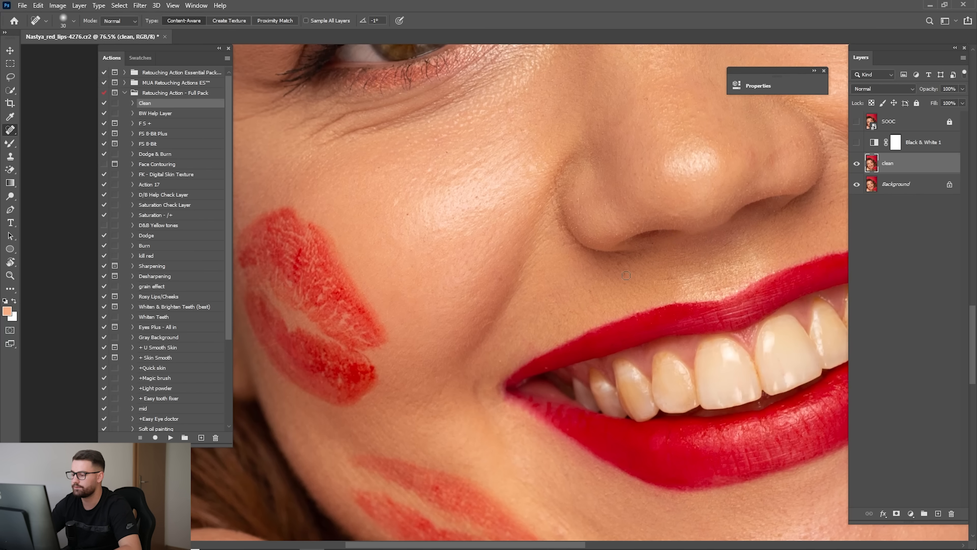
pyautogui.moveTo(624, 183); pyautogui.dragTo(599, 314)
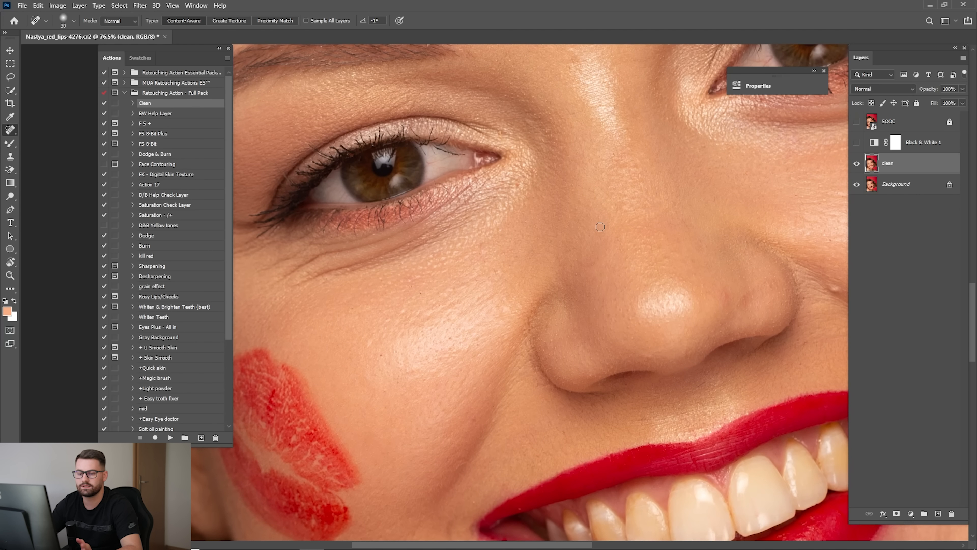
pyautogui.moveTo(648, 197); pyautogui.dragTo(601, 290)
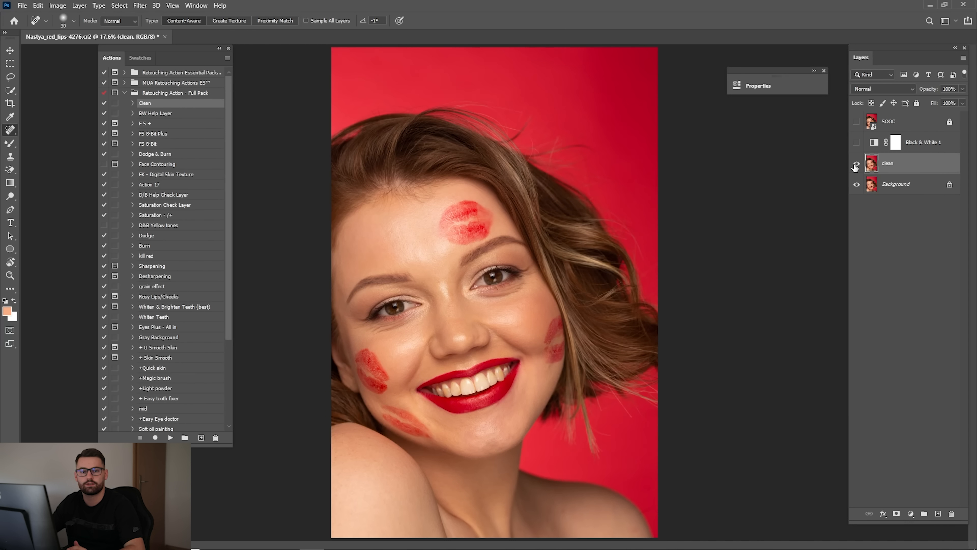
# Compare the portrait before and after healing by toggling the clean layer's visibility, leaving it shown.
pyautogui.click(856, 164)
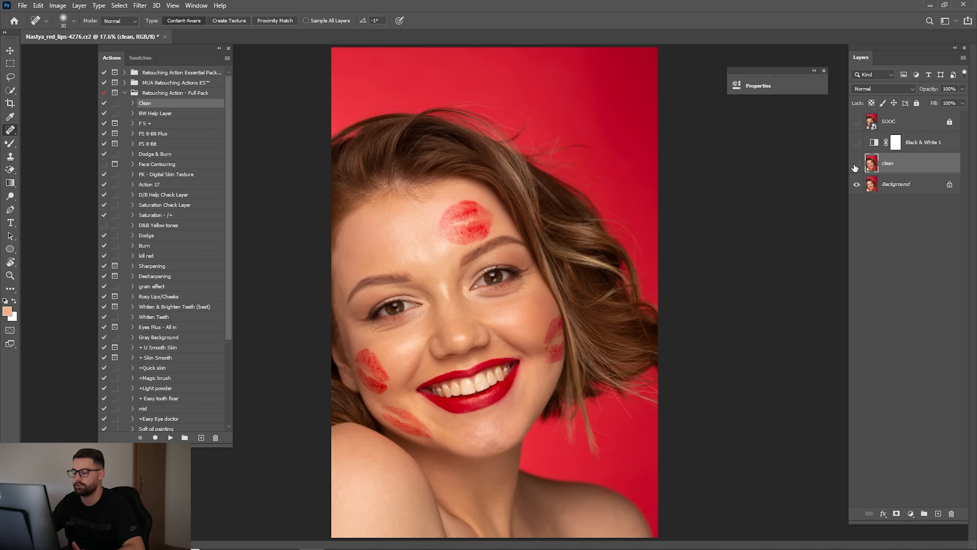
pyautogui.click(855, 164)
pyautogui.click(855, 164)
pyautogui.click(855, 164)
pyautogui.click(856, 163)
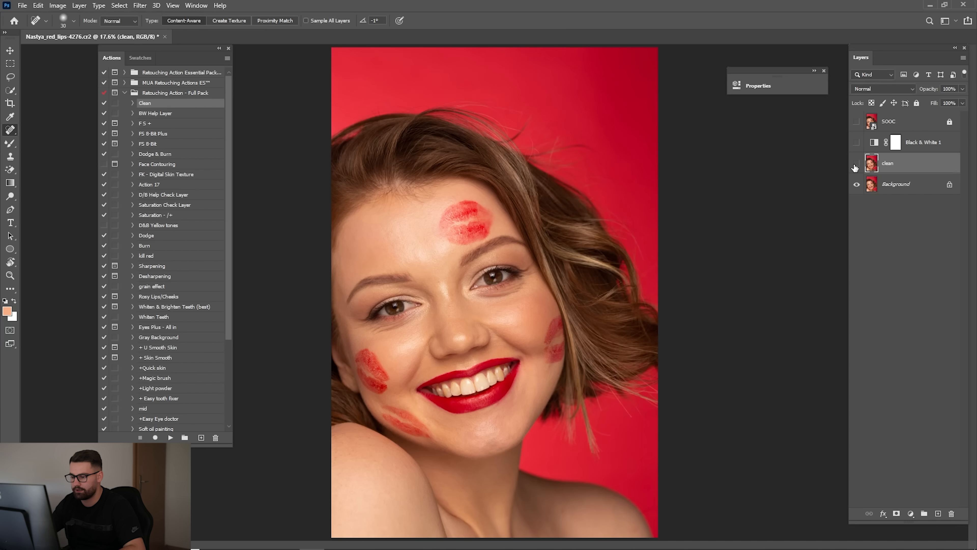
pyautogui.click(855, 164)
pyautogui.click(855, 164)
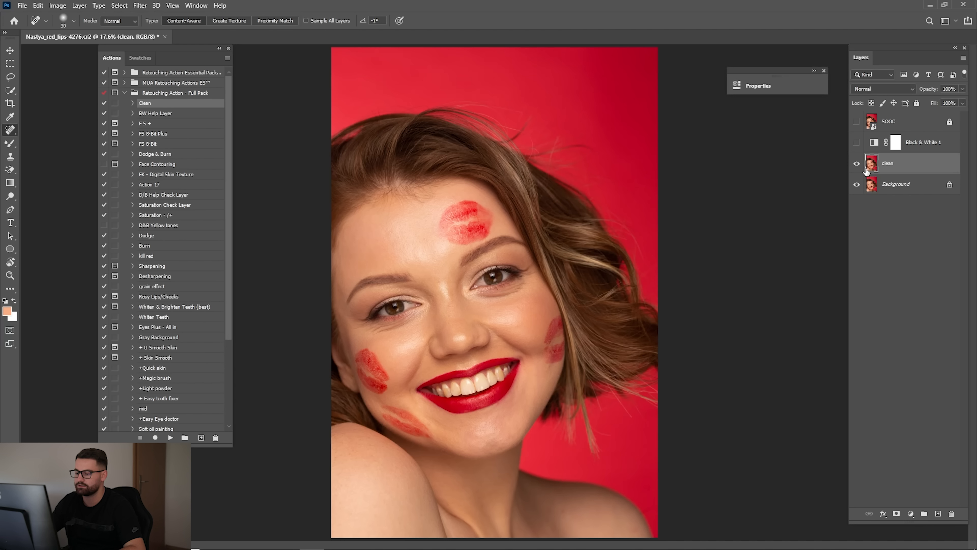
# Merge the clean layer with the Background layer.
pyautogui.keyDown('shift'); pyautogui.click(898, 184); pyautogui.keyUp('shift')
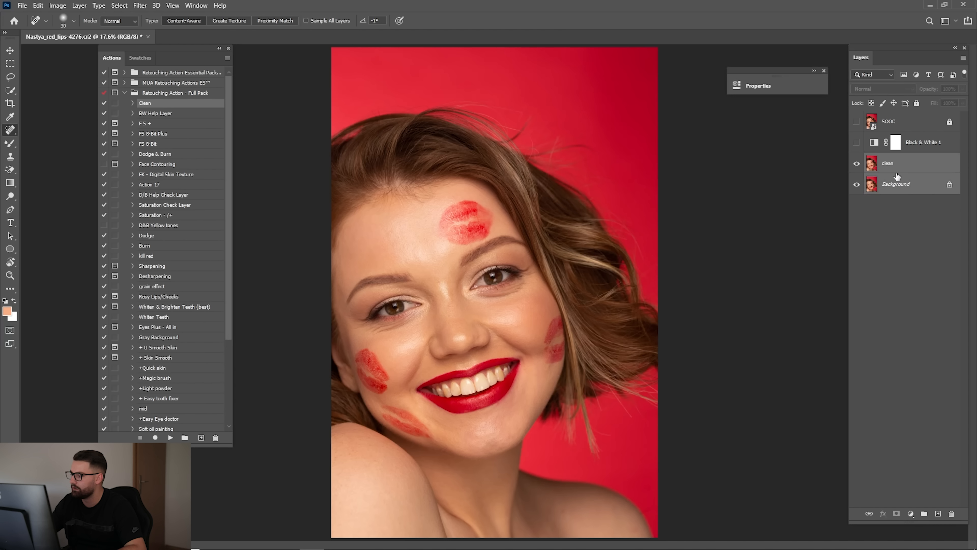
pyautogui.rightClick(893, 168)
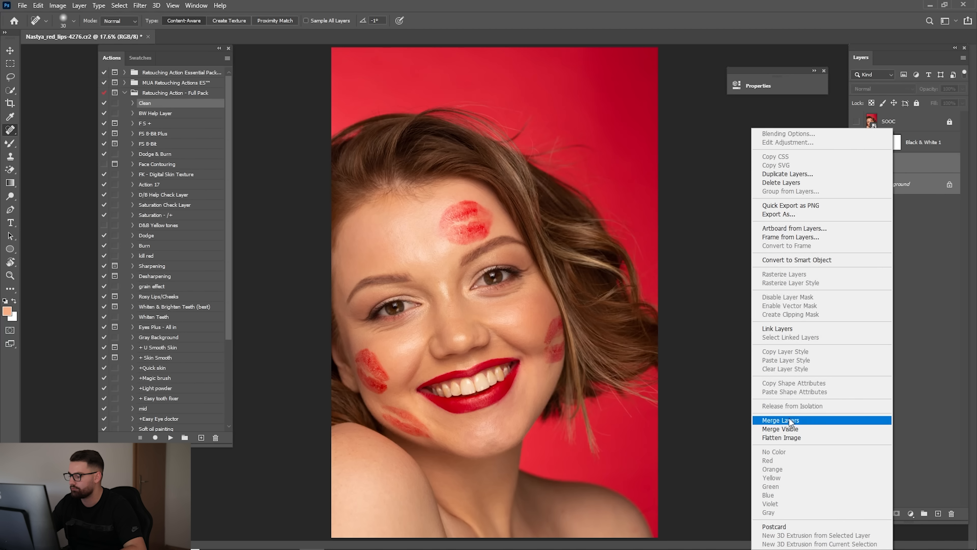
pyautogui.click(790, 418)
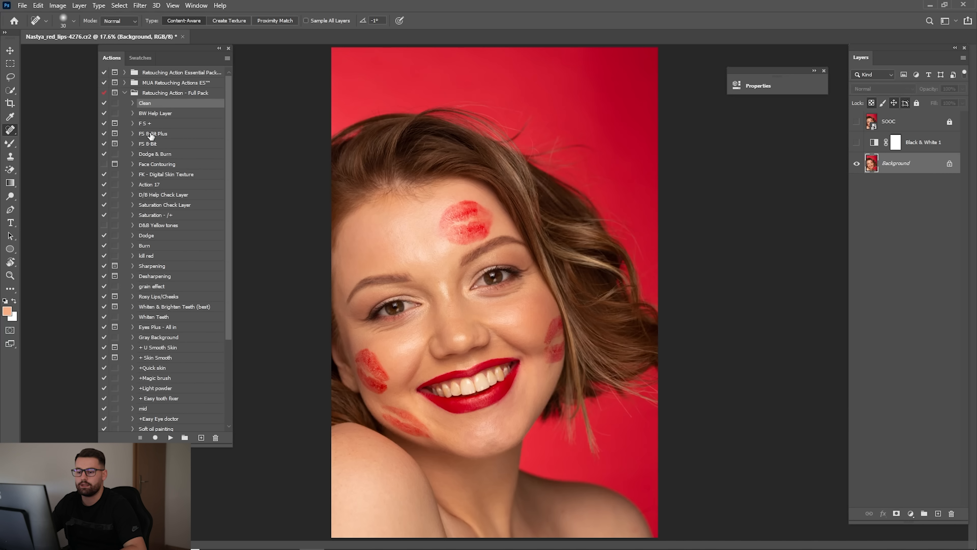
# Run the F S + action from the Retouching Action - Full Pack set.
pyautogui.click(148, 124)
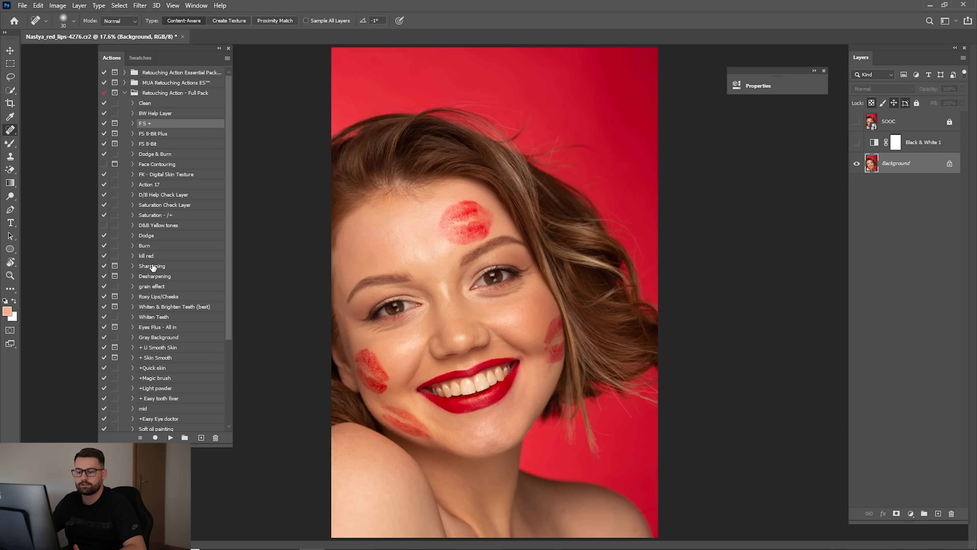
pyautogui.click(171, 438)
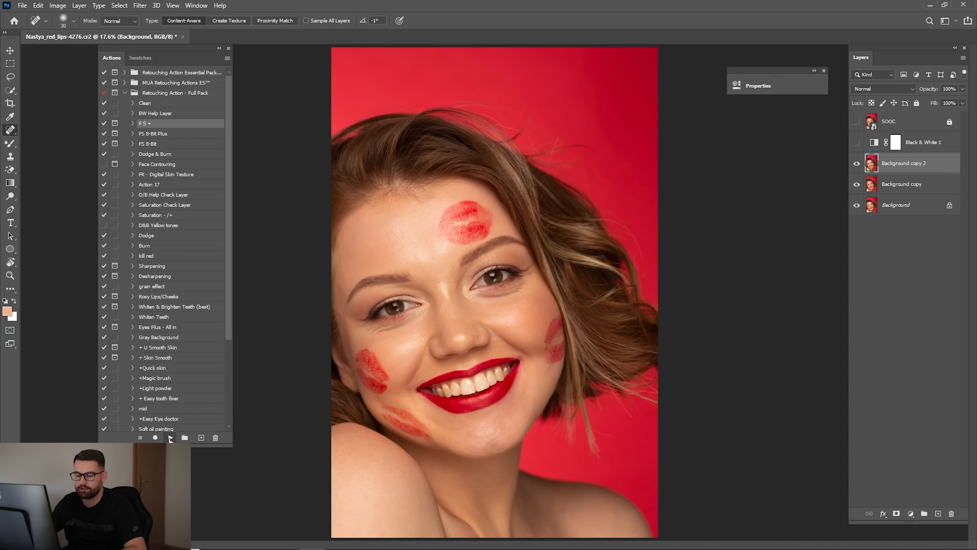
# Examine the Gaussian Blur preview over the face at several zoom levels, trying radii of 0.1 and 4.3 pixels.
pyautogui.click(253, 212)
pyautogui.click(253, 212)
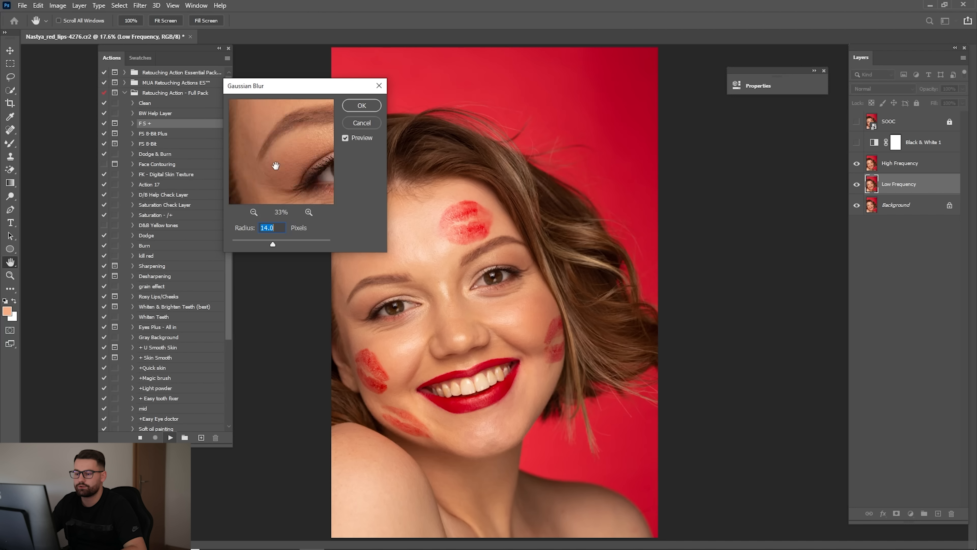
pyautogui.click(253, 212)
pyautogui.click(254, 212)
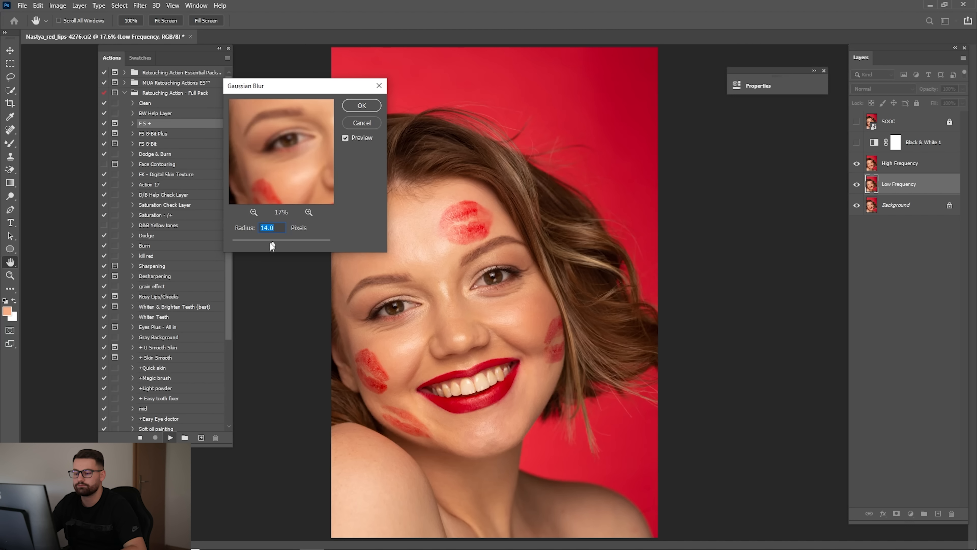
pyautogui.click(254, 212)
pyautogui.click(254, 212)
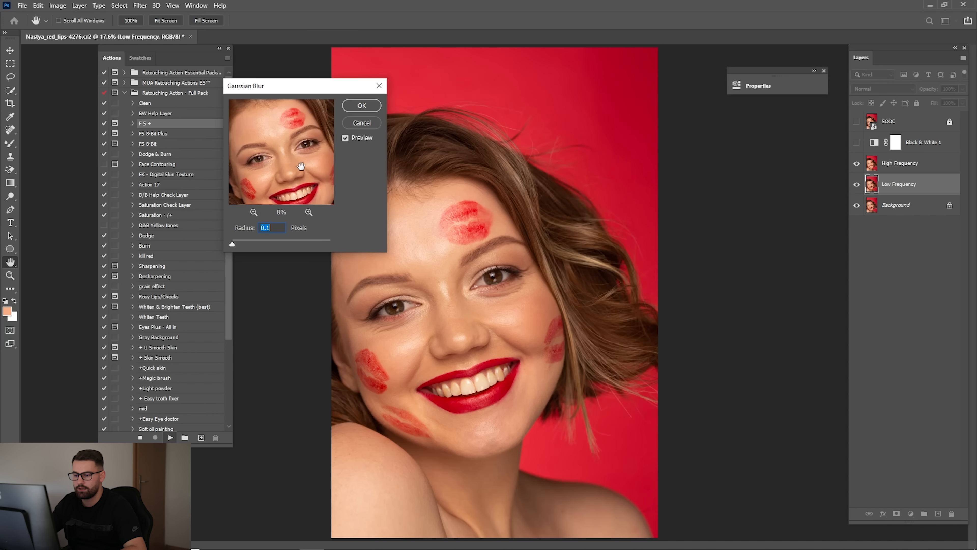
pyautogui.click(312, 213)
pyautogui.moveTo(295, 155)
pyautogui.mouseDown()
pyautogui.moveTo(334, 239)
pyautogui.moveTo(310, 186)
pyautogui.moveTo(314, 158)
pyautogui.mouseUp()
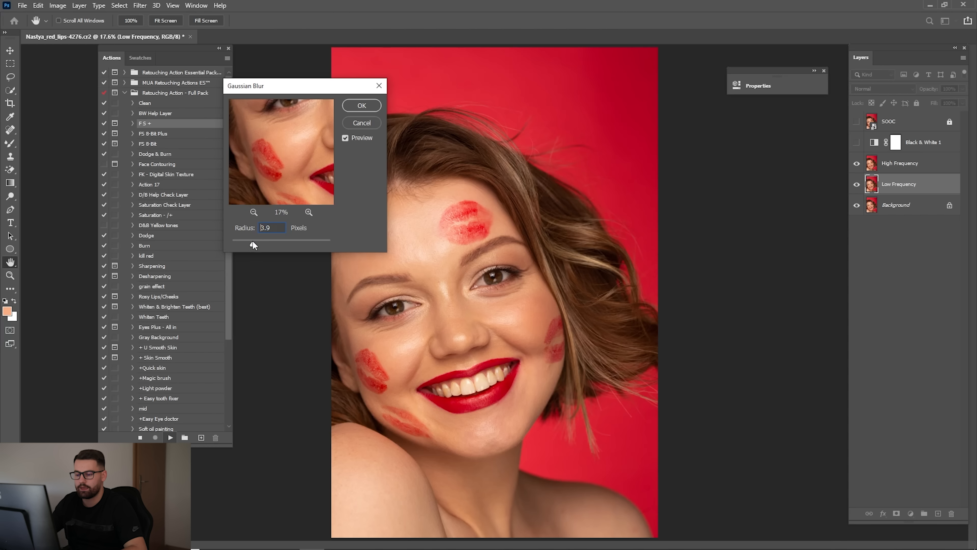
pyautogui.click(254, 212)
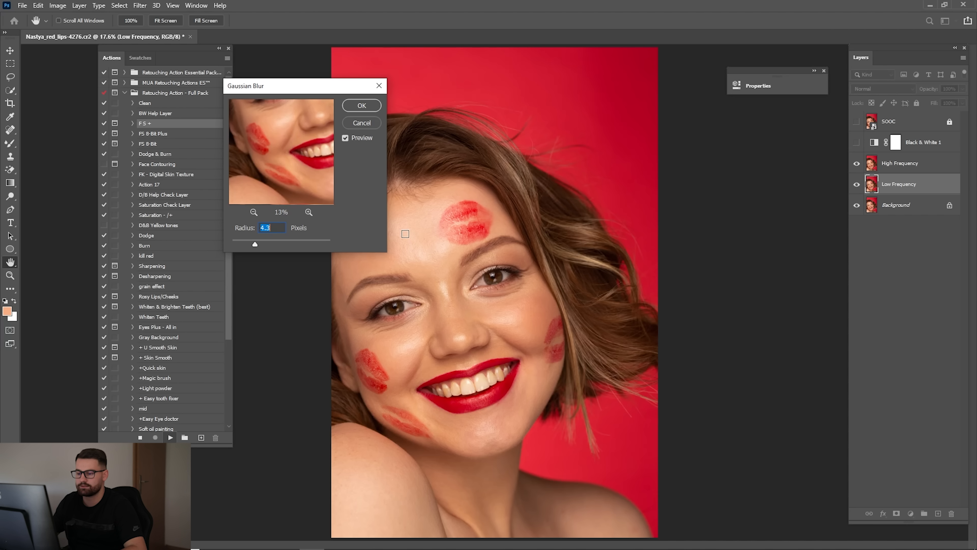
pyautogui.click(253, 212)
pyautogui.click(254, 212)
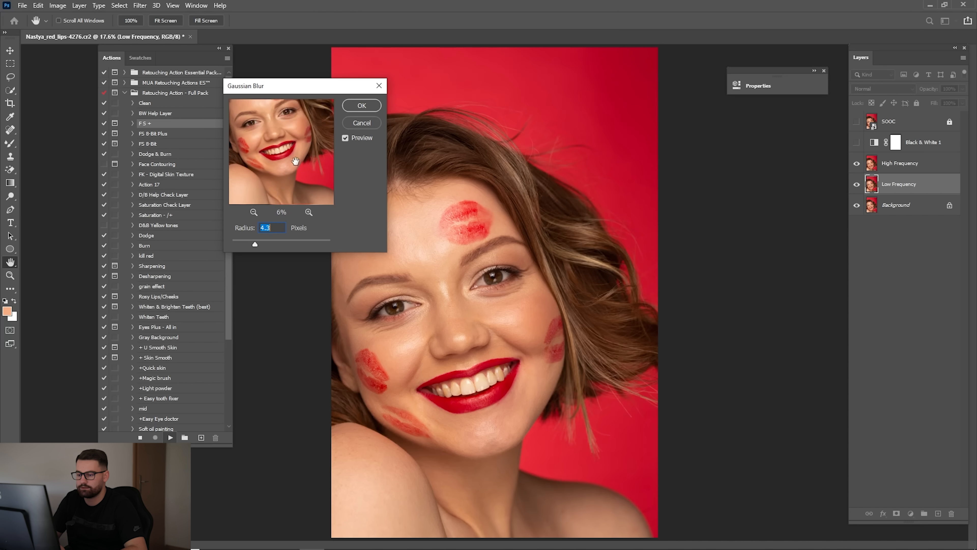
pyautogui.click(308, 212)
pyautogui.click(309, 212)
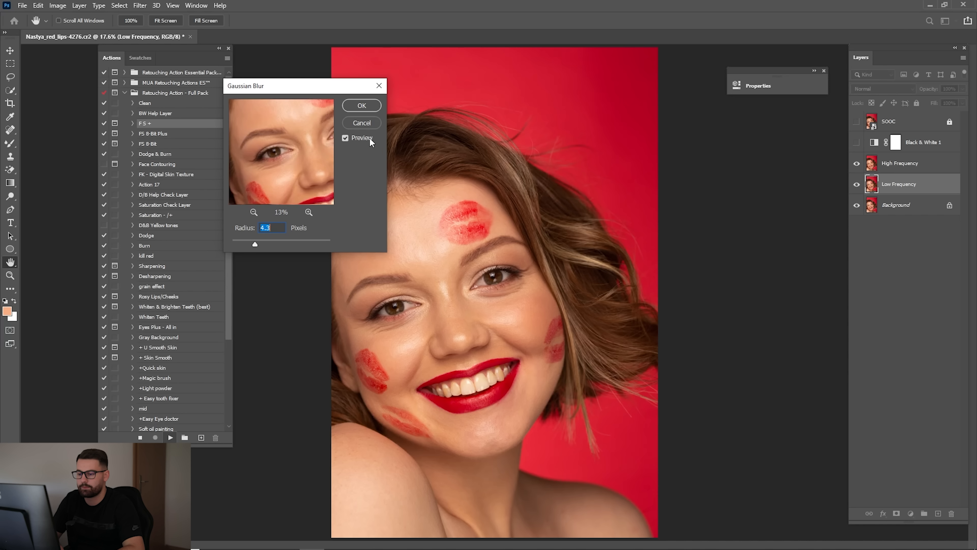
pyautogui.moveTo(301, 148); pyautogui.dragTo(301, 181)
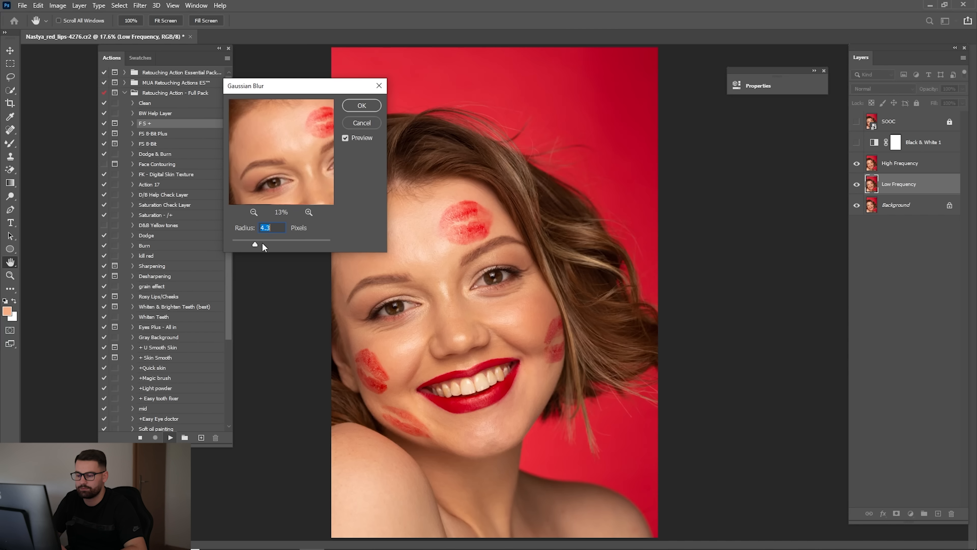
# Apply the Gaussian Blur to the Low Frequency layer with a radius of 8 pixels.
pyautogui.moveTo(263, 243); pyautogui.dragTo(270, 238)
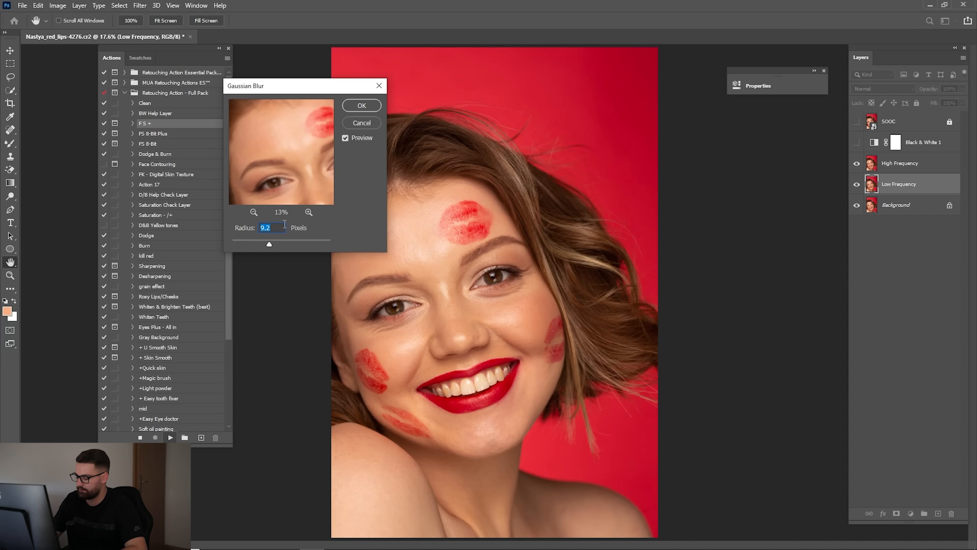
pyautogui.write('1')
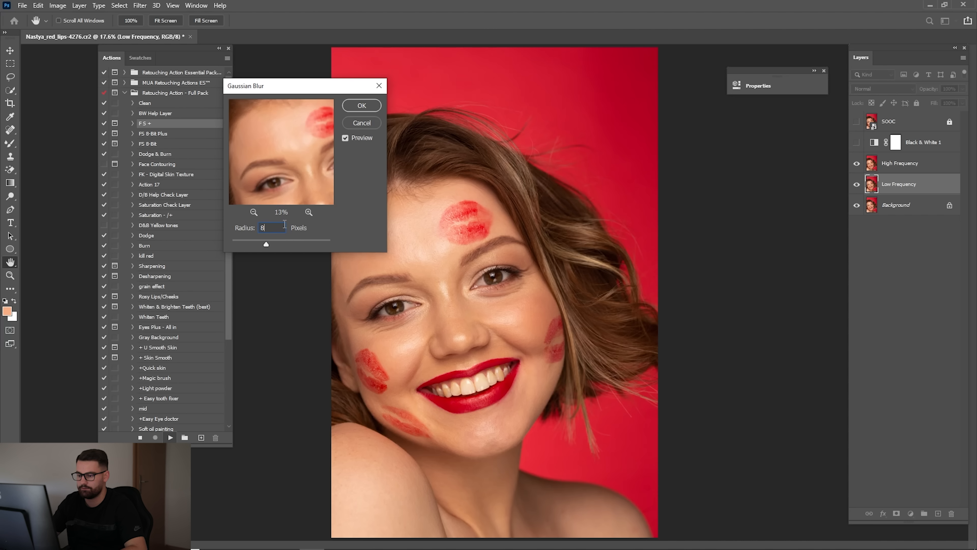
pyautogui.press('Return')
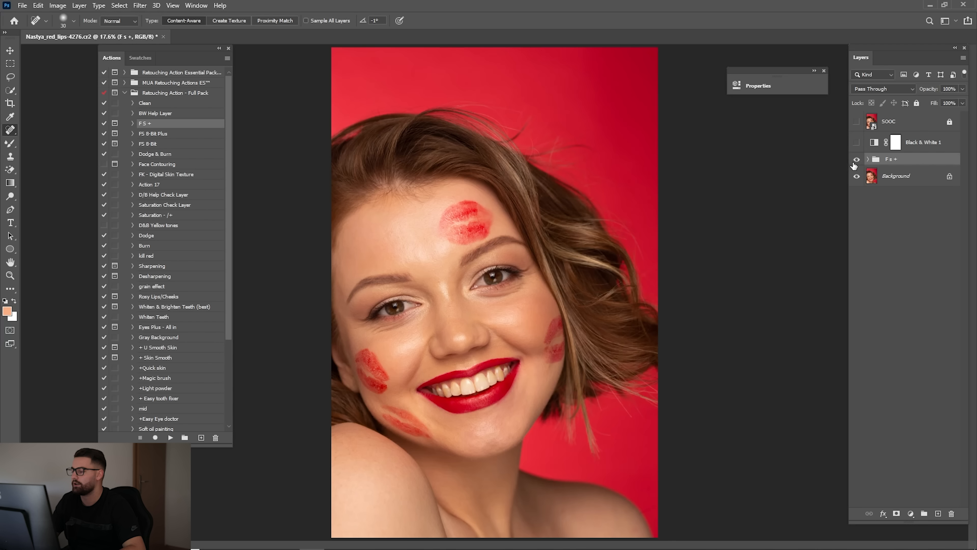
# Expand the F s + group and select its Low Frequency copy layer.
pyautogui.click(868, 159)
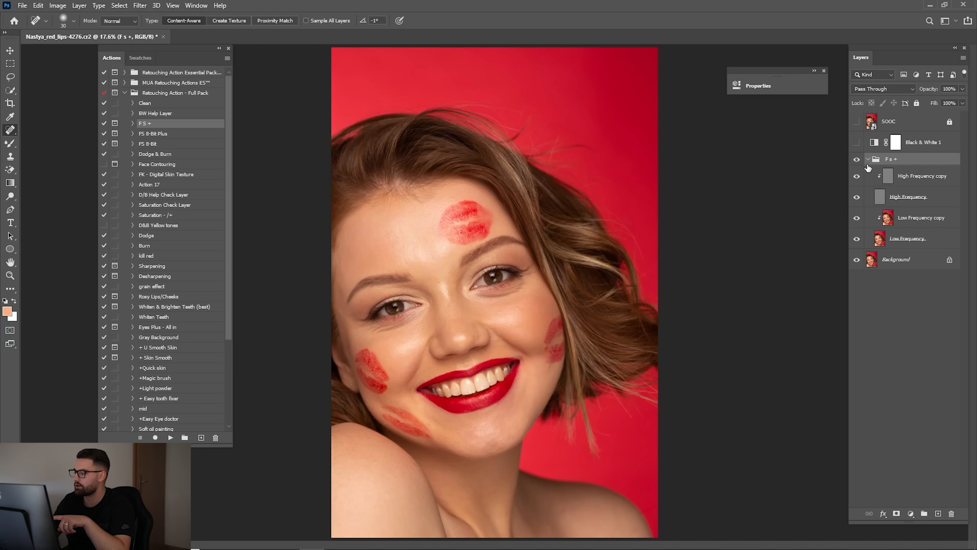
pyautogui.click(892, 219)
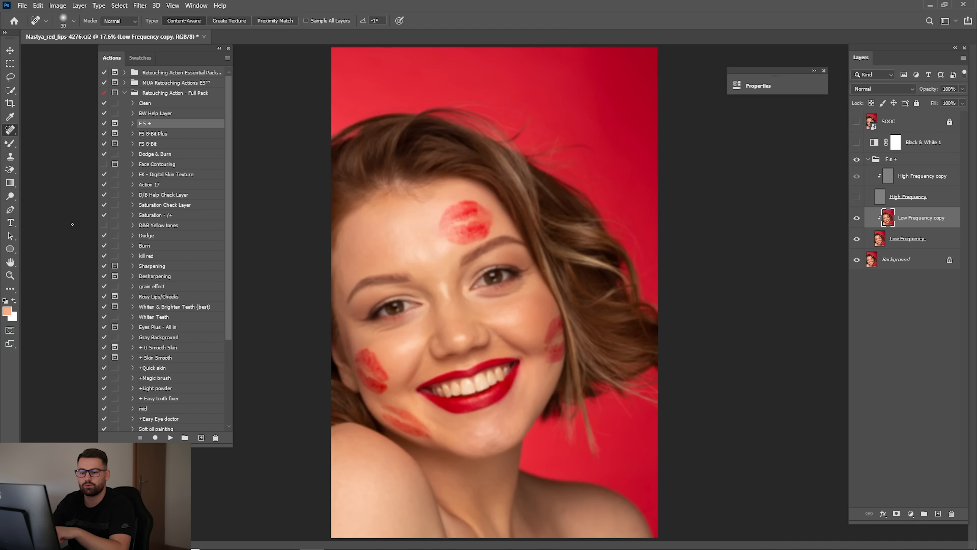
# Switch to the Mixer Brush tool for blending the face on the Low Frequency copy layer.
pyautogui.rightClick(9, 143)
pyautogui.click(44, 155)
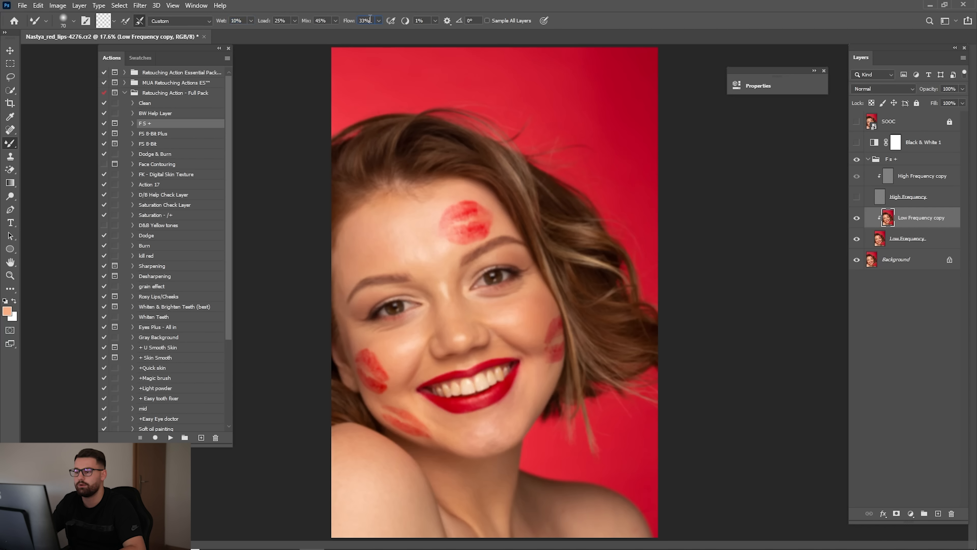
pyautogui.press('z')
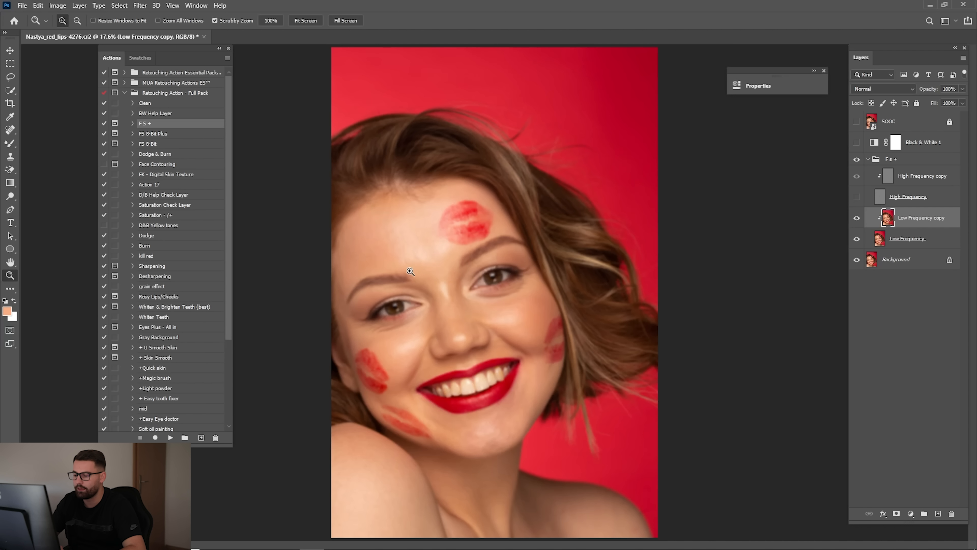
pyautogui.moveTo(439, 271)
pyautogui.mouseDown()
pyautogui.moveTo(478, 275)
pyautogui.moveTo(464, 253)
pyautogui.mouseUp()
pyautogui.press('b')
pyautogui.press('space')
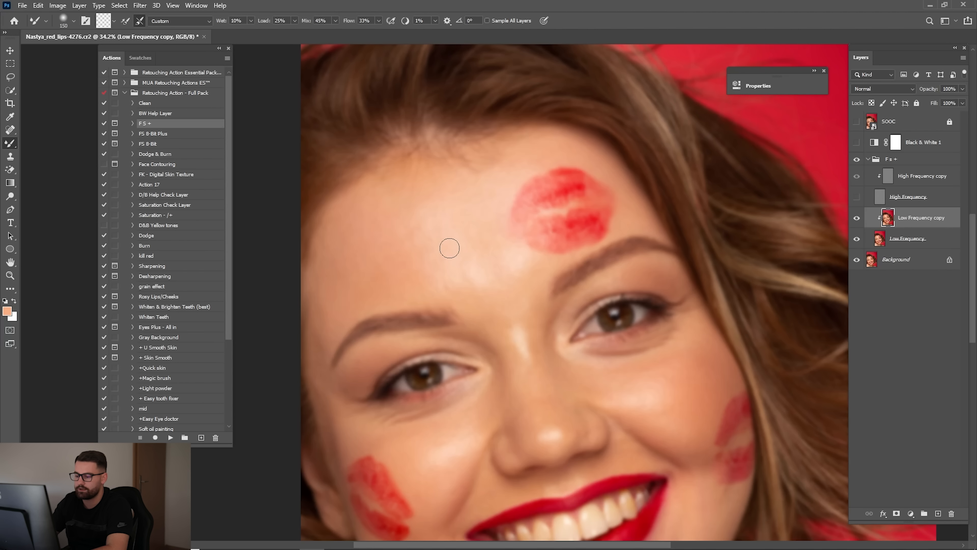
# Enlarge the Mixer Brush to 500 pixels to suit the forehead.
pyautogui.press(']')
pyautogui.press(']')
pyautogui.press(']')
pyautogui.press(']')
pyautogui.press(']')
pyautogui.press(']')
pyautogui.press(']')
pyautogui.press(']')
pyautogui.press(']')
pyautogui.press(']')
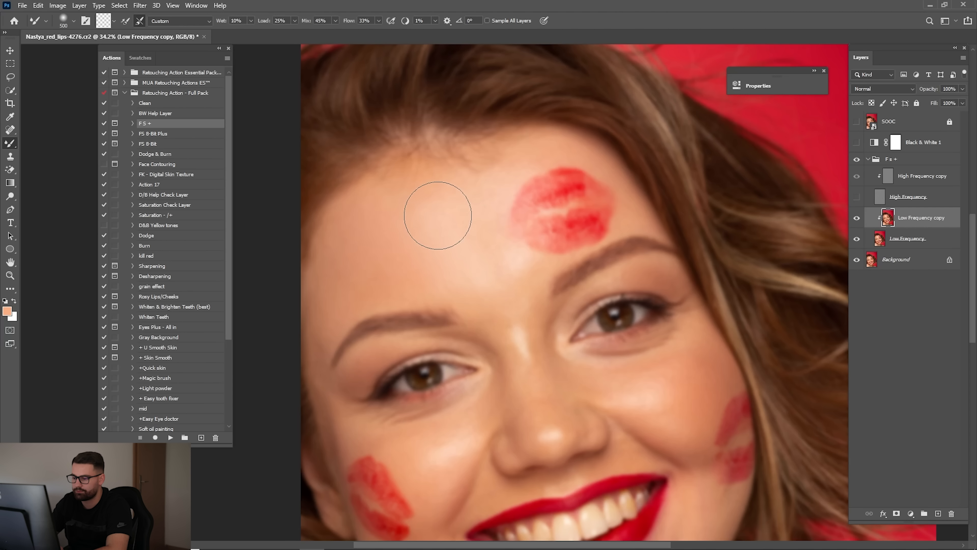
# Compare Mixer Brush sizes of 200 to 250 pixels over the nose with 500 pixels over the forehead.
pyautogui.moveTo(478, 282); pyautogui.dragTo(449, 259)
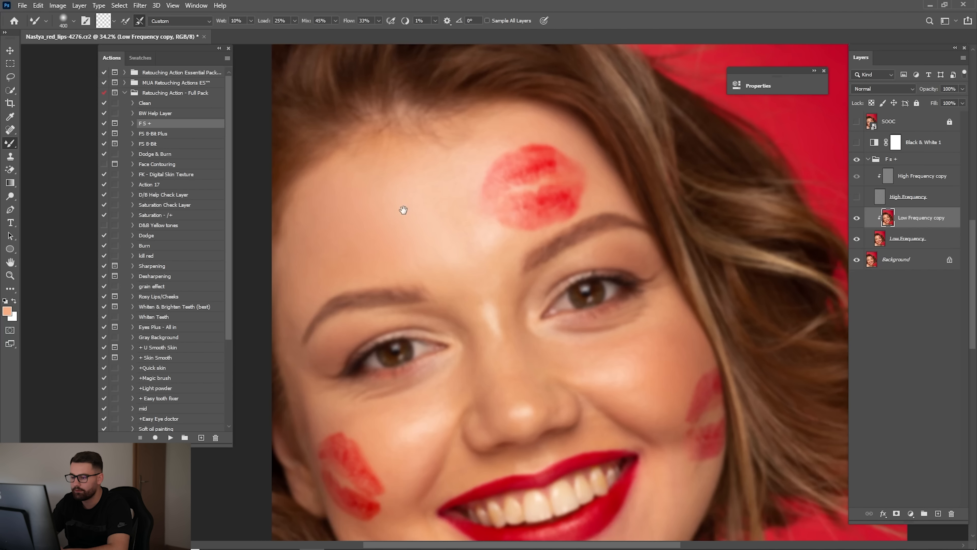
pyautogui.moveTo(403, 208)
pyautogui.mouseDown()
pyautogui.moveTo(460, 287)
pyautogui.moveTo(415, 186)
pyautogui.moveTo(472, 280)
pyautogui.mouseUp()
pyautogui.press('[')
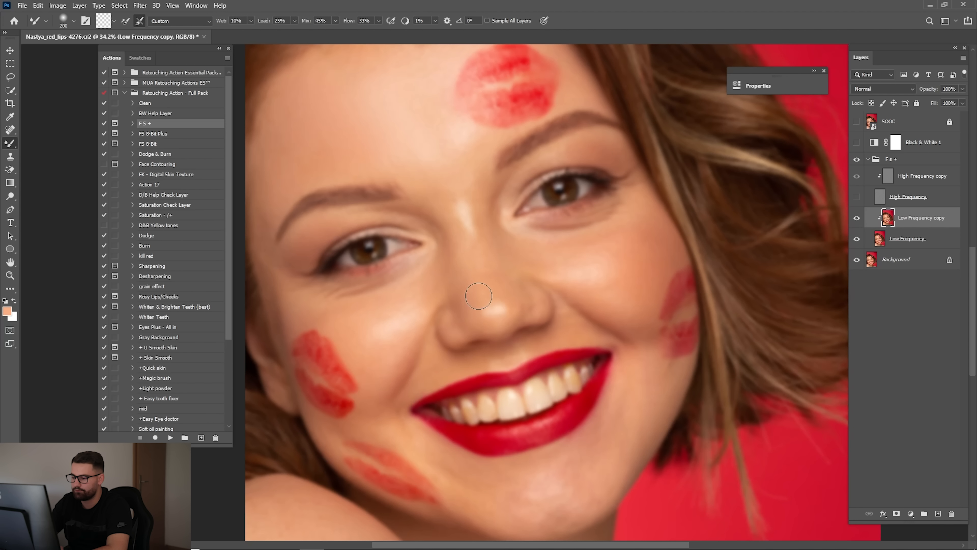
pyautogui.moveTo(421, 135); pyautogui.dragTo(453, 225)
pyautogui.press(']')
pyautogui.press(']')
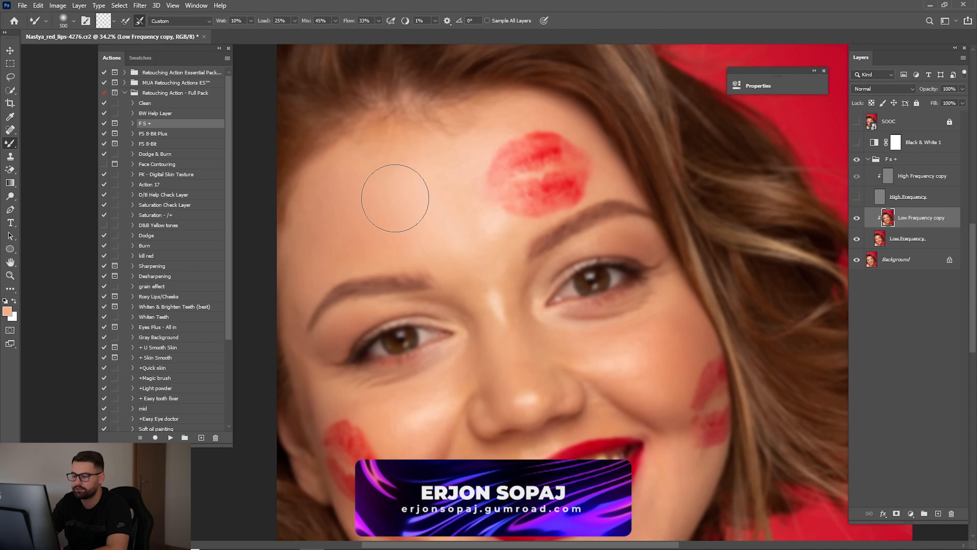
pyautogui.press('[')
pyautogui.press('[')
pyautogui.moveTo(541, 325)
pyautogui.mouseDown()
pyautogui.moveTo(469, 247)
pyautogui.moveTo(489, 250)
pyautogui.mouseUp()
pyautogui.press(']')
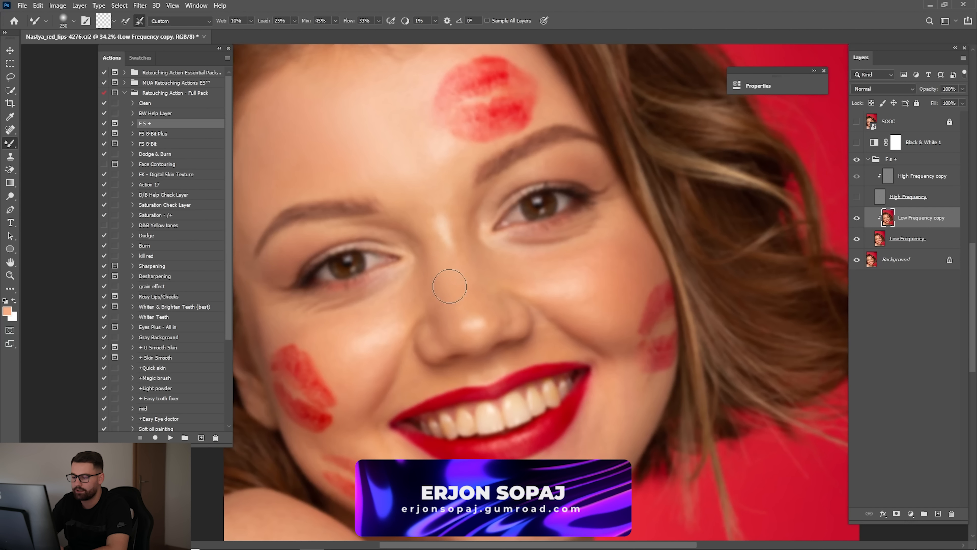
pyautogui.moveTo(418, 183); pyautogui.dragTo(459, 250)
pyautogui.press(']')
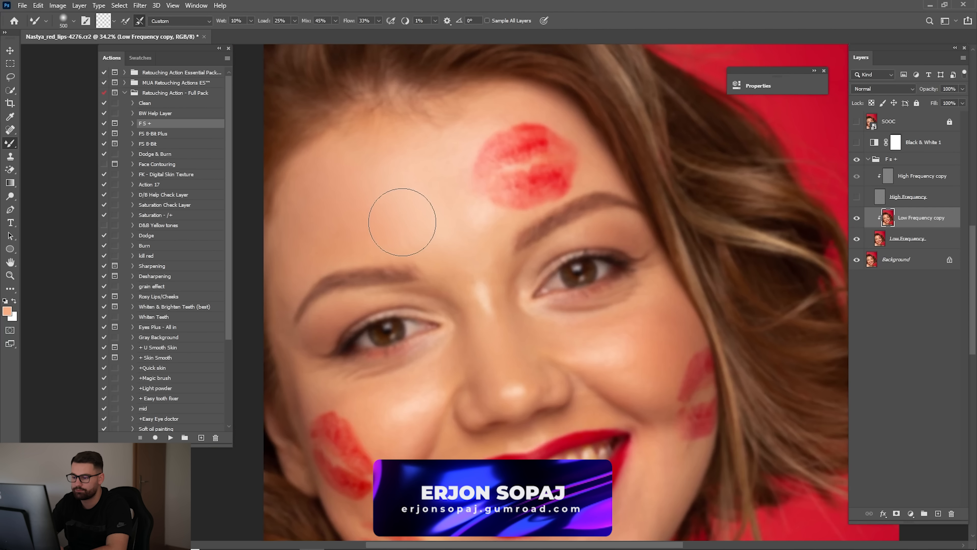
pyautogui.moveTo(405, 209); pyautogui.dragTo(431, 239)
pyautogui.moveTo(441, 358)
pyautogui.mouseDown()
pyautogui.moveTo(416, 190)
pyautogui.moveTo(391, 237)
pyautogui.mouseUp()
pyautogui.press('[')
pyautogui.press('[')
pyautogui.press('[')
pyautogui.press('[')
pyautogui.press('[')
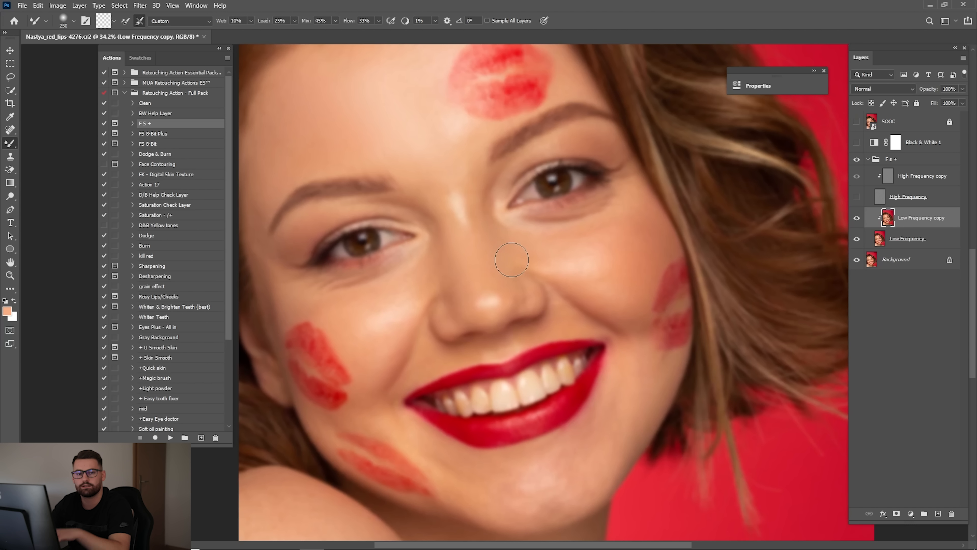
# Blend the skin tones of the forehead and cheeks with the Mixer Brush at 300 to 400 pixels.
pyautogui.press(']')
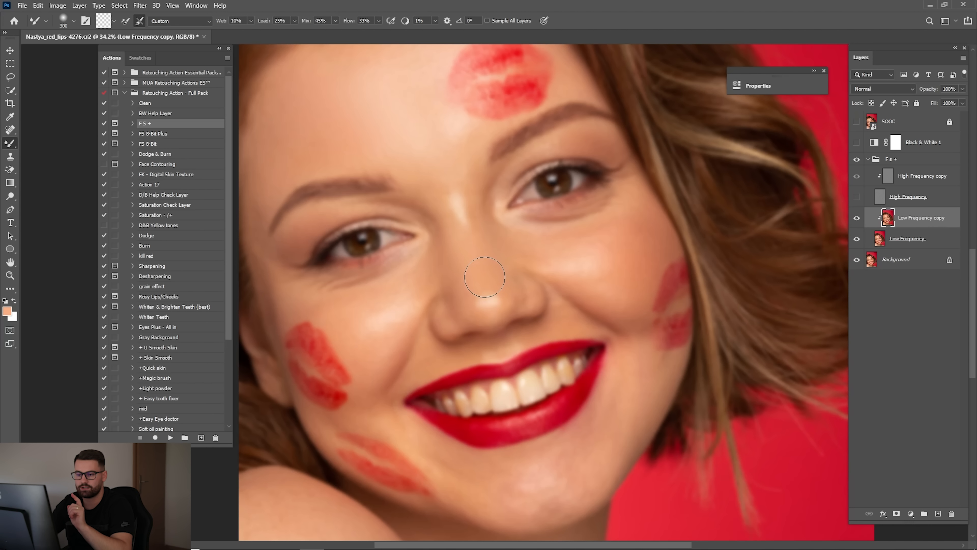
pyautogui.moveTo(480, 258); pyautogui.dragTo(497, 317)
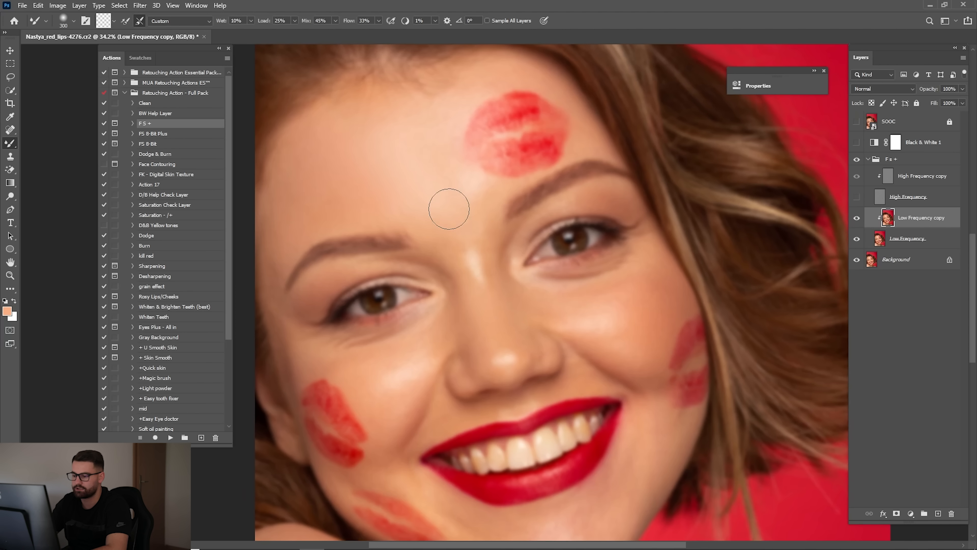
pyautogui.press(']')
pyautogui.moveTo(431, 187); pyautogui.dragTo(473, 220)
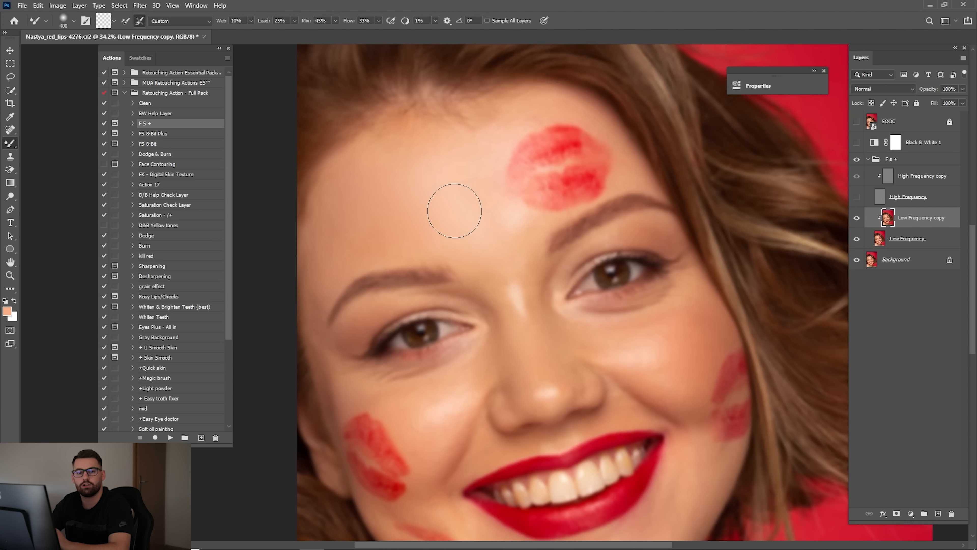
pyautogui.moveTo(556, 321); pyautogui.dragTo(510, 210)
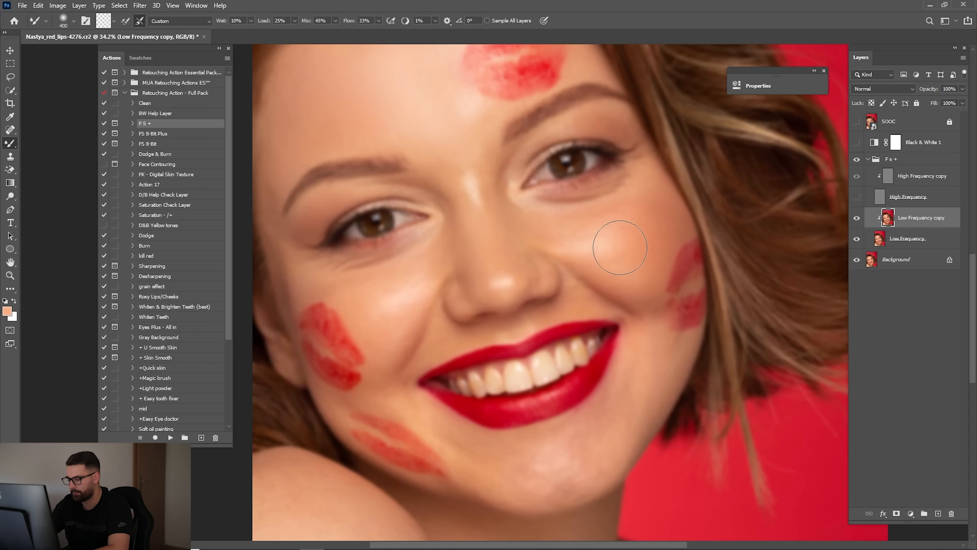
pyautogui.press('[')
pyautogui.press(']')
pyautogui.press('[')
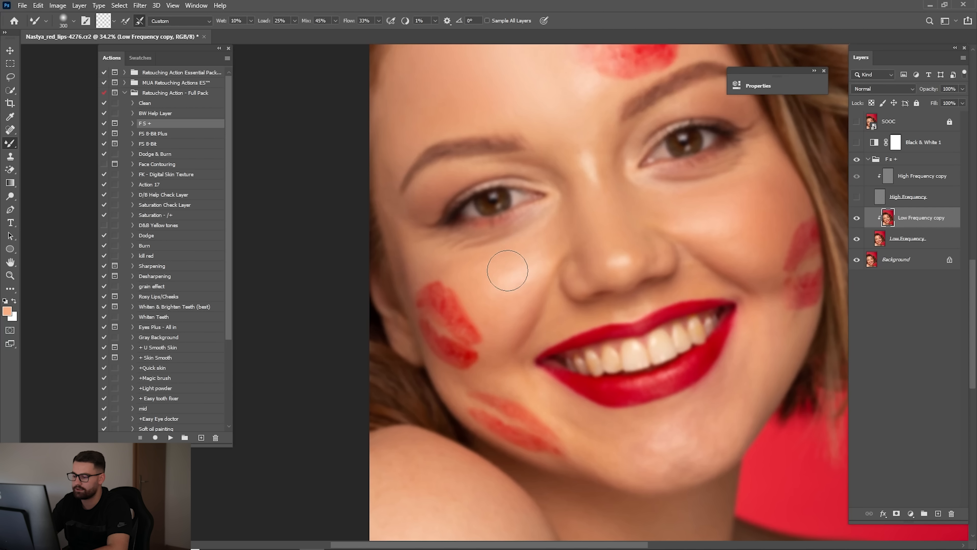
# Smooth the skin around the mouth and chin with a 300-pixel Mixer Brush.
pyautogui.scroll(2, 502, 306)
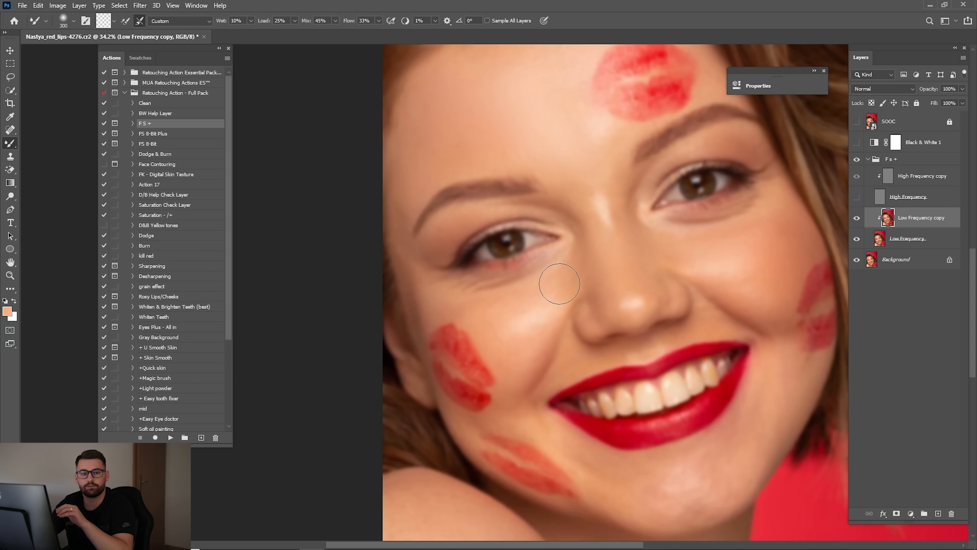
pyautogui.moveTo(605, 294)
pyautogui.mouseDown()
pyautogui.moveTo(569, 231)
pyautogui.moveTo(568, 241)
pyautogui.mouseUp()
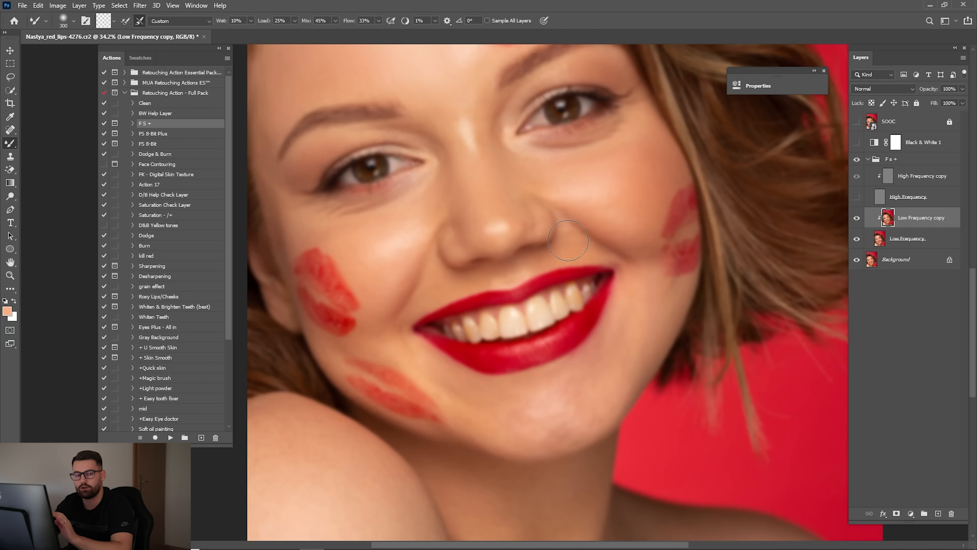
pyautogui.moveTo(633, 343); pyautogui.dragTo(592, 318)
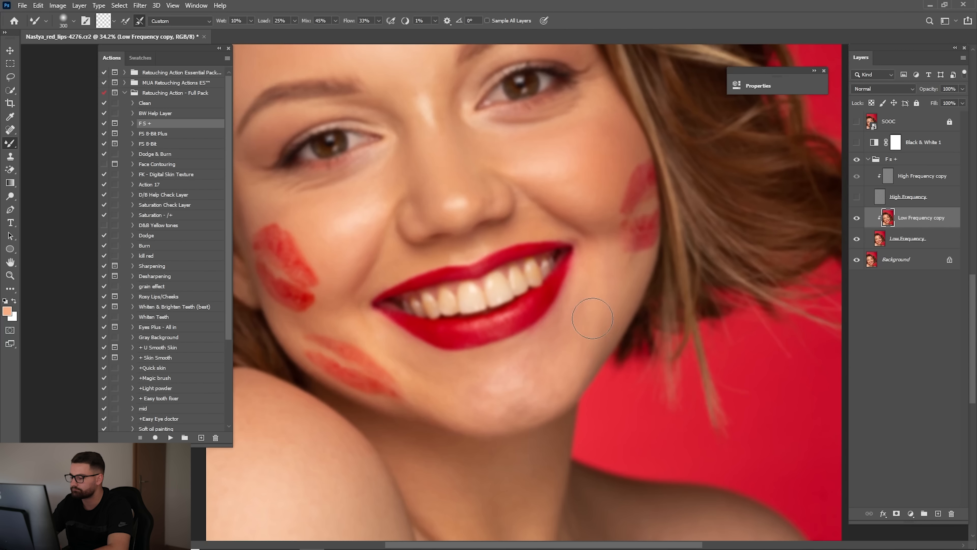
pyautogui.moveTo(550, 385)
pyautogui.mouseDown()
pyautogui.moveTo(585, 321)
pyautogui.moveTo(559, 363)
pyautogui.moveTo(462, 380)
pyautogui.moveTo(512, 391)
pyautogui.moveTo(550, 368)
pyautogui.mouseUp()
pyautogui.moveTo(578, 170); pyautogui.dragTo(587, 259)
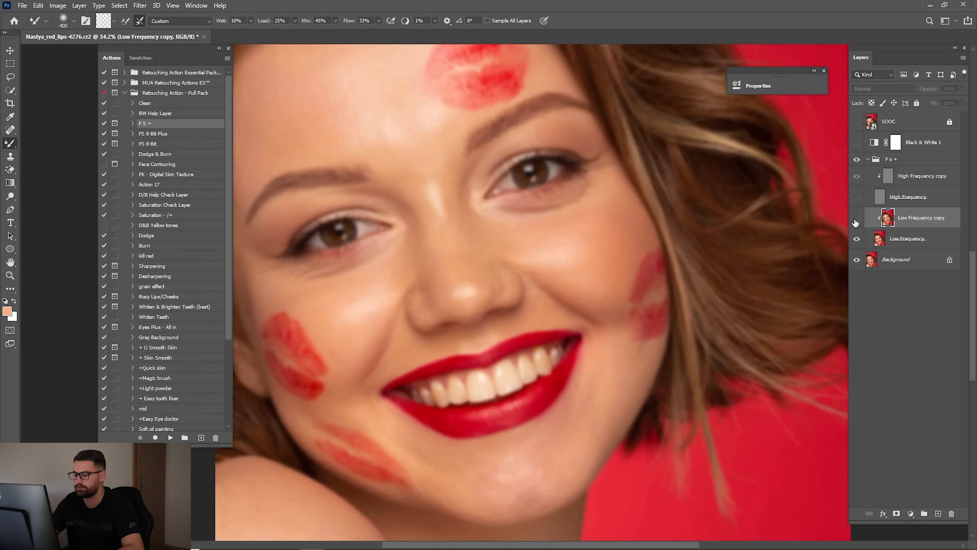
# Blend the nose bridge and the skin between the brows with the Mixer Brush at 300 to 400 pixels.
pyautogui.moveTo(465, 279); pyautogui.dragTo(600, 308)
pyautogui.press('[')
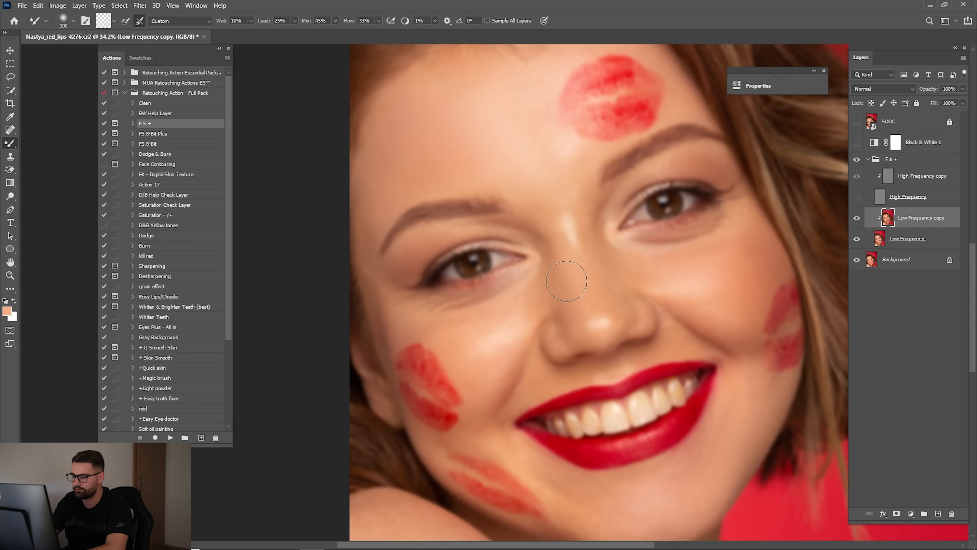
pyautogui.moveTo(539, 246); pyautogui.dragTo(542, 337)
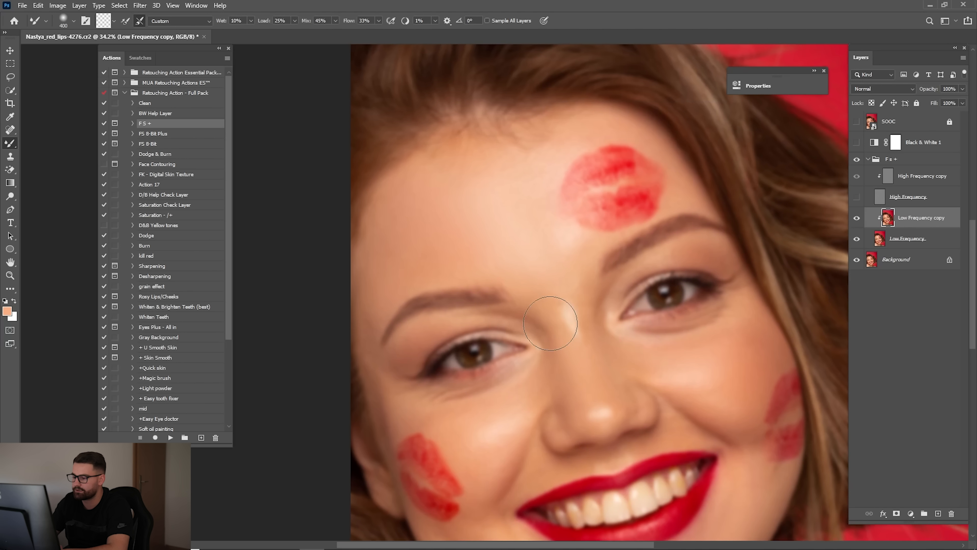
# Enlarge the Mixer Brush to 600 pixels and smooth the large shoulder beneath the chin.
pyautogui.press(']')
pyautogui.press(']')
pyautogui.press(']')
pyautogui.moveTo(571, 473); pyautogui.dragTo(512, 77)
pyautogui.moveTo(497, 258); pyautogui.dragTo(606, 330)
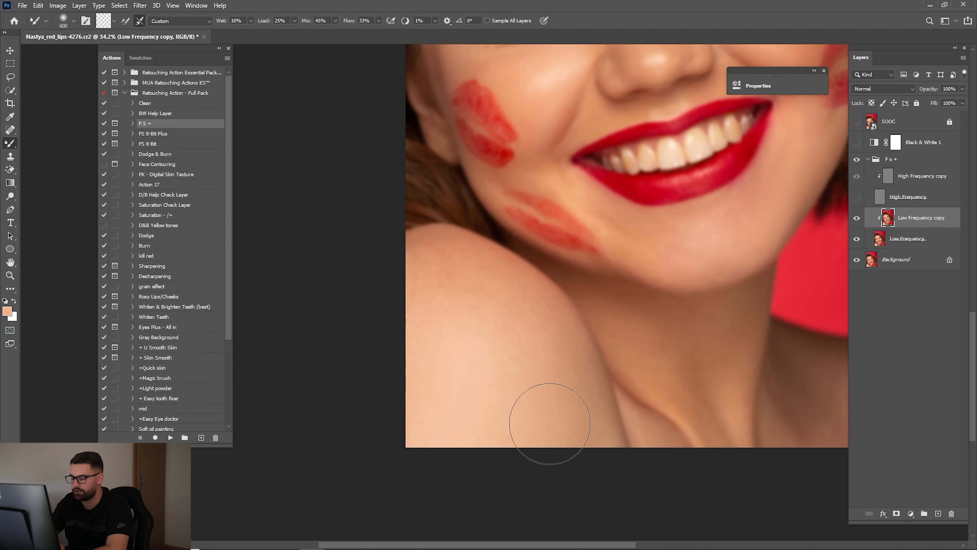
# Blend the skin beside the mouth at 400 pixels and the nose bridge at 250 pixels.
pyautogui.moveTo(550, 310)
pyautogui.mouseDown()
pyautogui.moveTo(413, 457)
pyautogui.moveTo(368, 479)
pyautogui.mouseUp()
pyautogui.press('[')
pyautogui.press('[')
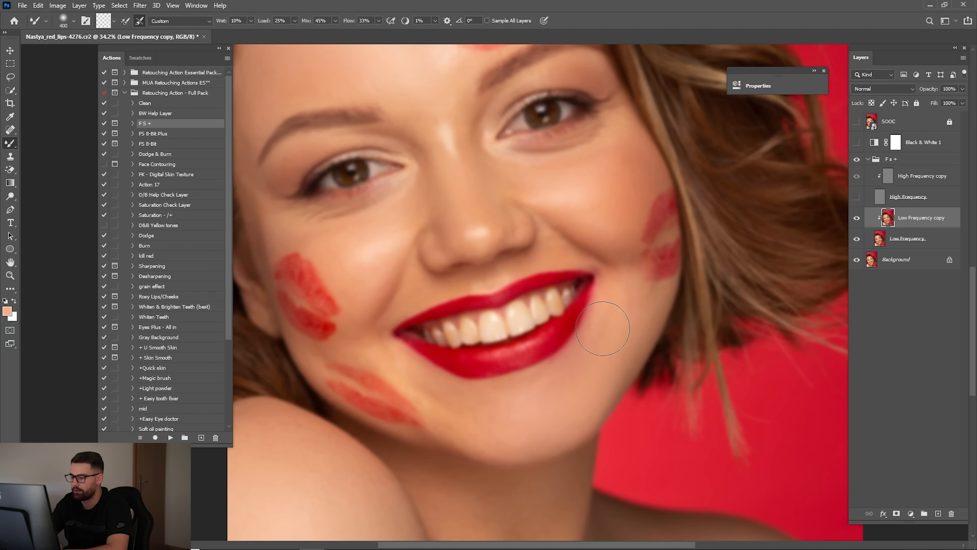
pyautogui.scroll(3, 608, 293)
pyautogui.scroll(3, 507, 346)
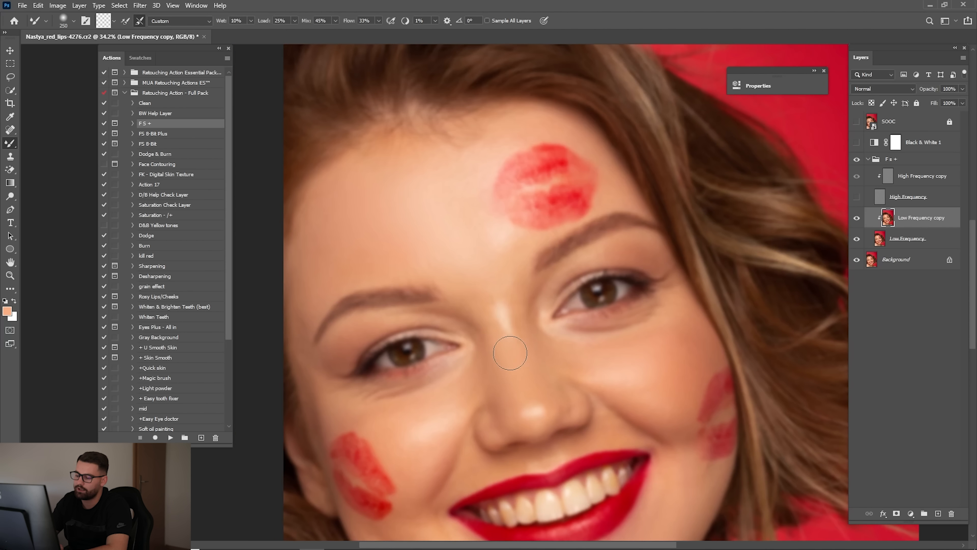
pyautogui.scroll(2, 511, 380)
# Smooth the forehead's tonal transitions with the Mixer Brush enlarged to 500 pixels.
pyautogui.press(']')
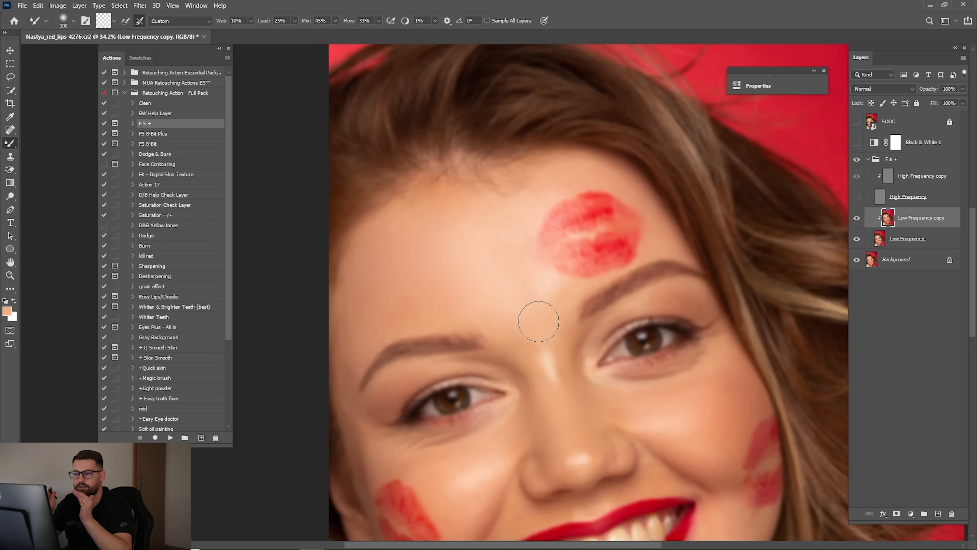
pyautogui.press(']')
pyautogui.press(']')
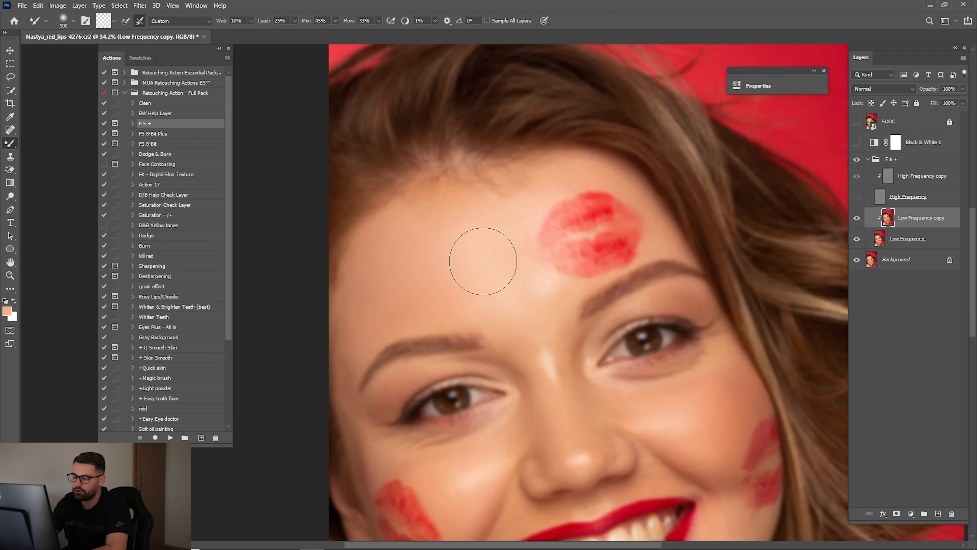
pyautogui.moveTo(458, 244)
pyautogui.mouseDown()
pyautogui.moveTo(478, 283)
pyautogui.moveTo(501, 246)
pyautogui.moveTo(453, 225)
pyautogui.moveTo(474, 272)
pyautogui.moveTo(488, 187)
pyautogui.mouseUp()
pyautogui.press('[')
pyautogui.moveTo(563, 286); pyautogui.dragTo(490, 221)
# Blend the nose, cheeks and mouth corner, varying the Mixer Brush between 300 and 400 pixels.
pyautogui.press('[')
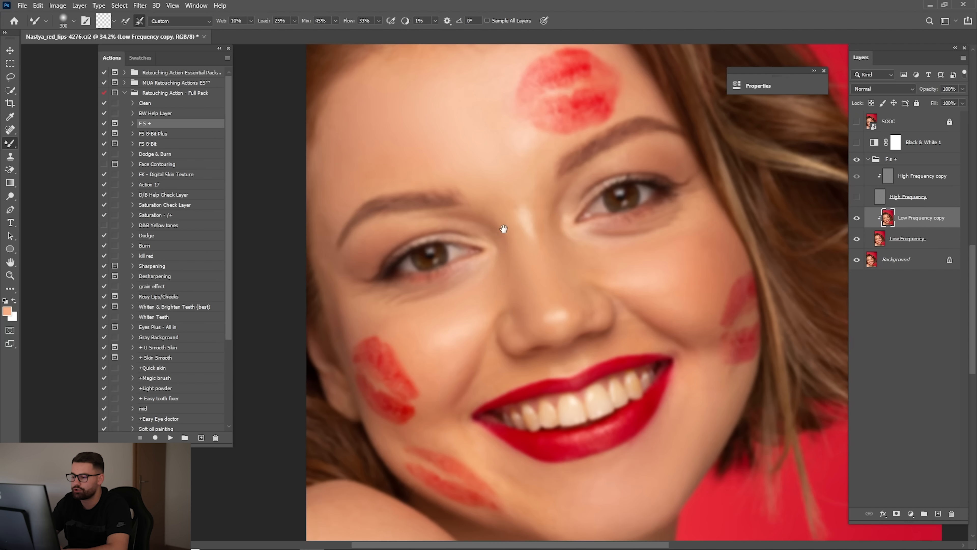
pyautogui.moveTo(493, 163); pyautogui.dragTo(508, 238)
pyautogui.press(']')
pyautogui.moveTo(573, 273); pyautogui.dragTo(497, 192)
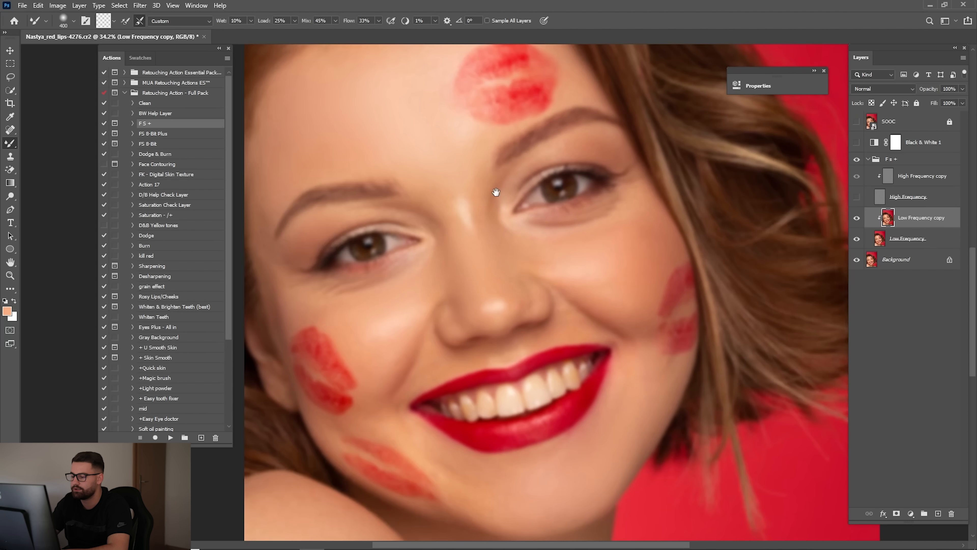
pyautogui.press('[')
pyautogui.moveTo(623, 415); pyautogui.dragTo(584, 300)
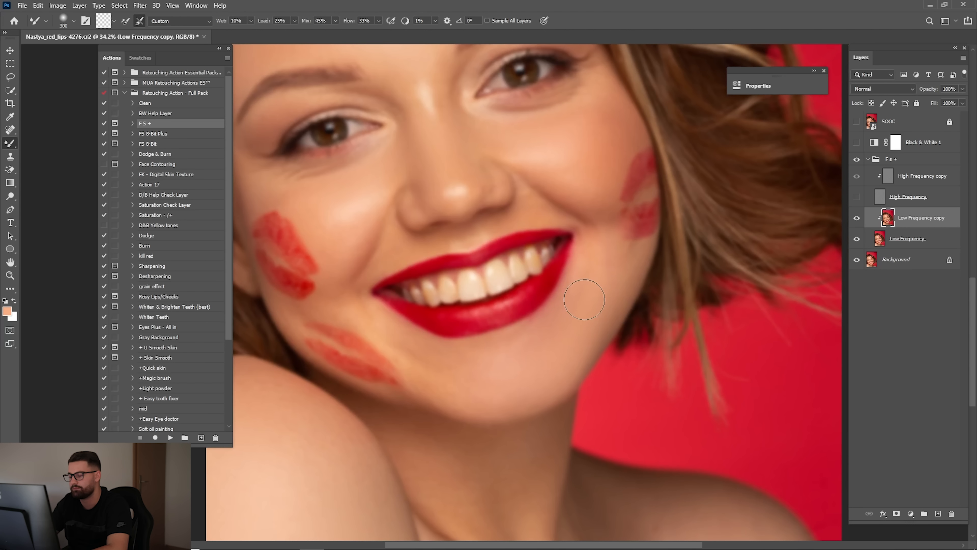
# Even out the forehead up to the hairline with the Mixer Brush at 400 and 500 pixels.
pyautogui.moveTo(407, 286); pyautogui.dragTo(495, 356)
pyautogui.moveTo(443, 282); pyautogui.dragTo(507, 367)
pyautogui.press(']')
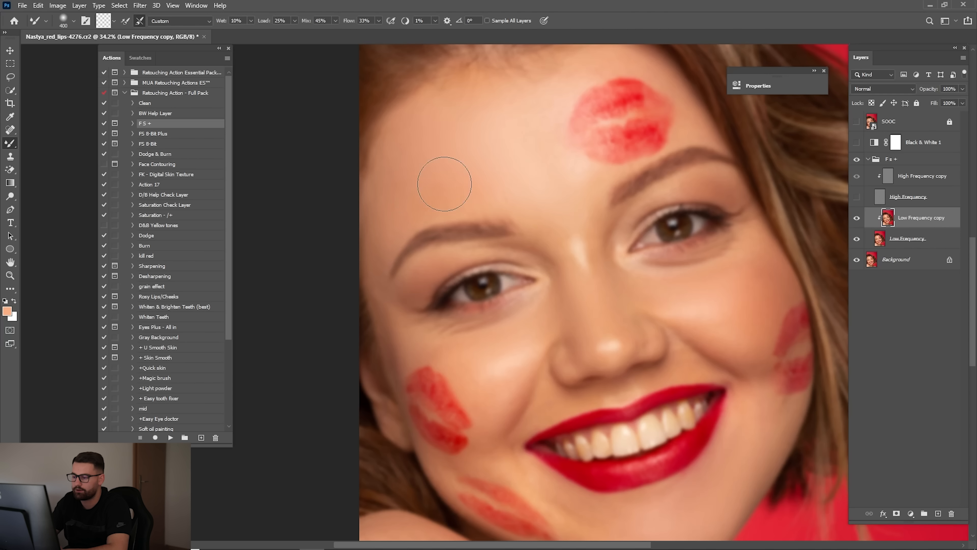
pyautogui.moveTo(443, 180); pyautogui.dragTo(411, 291)
pyautogui.press(']')
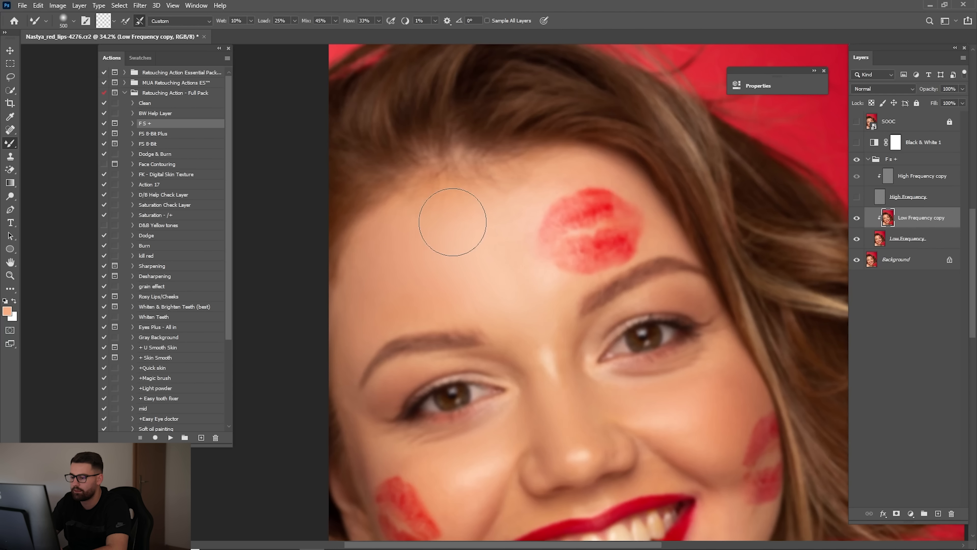
pyautogui.moveTo(532, 325); pyautogui.dragTo(478, 250)
# Reduce the Mixer Brush to 250 pixels and blend the finer areas around the eyes and nose.
pyautogui.press('[')
pyautogui.press('[')
pyautogui.press('[')
pyautogui.moveTo(557, 269)
pyautogui.mouseDown()
pyautogui.moveTo(486, 182)
pyautogui.moveTo(545, 161)
pyautogui.mouseUp()
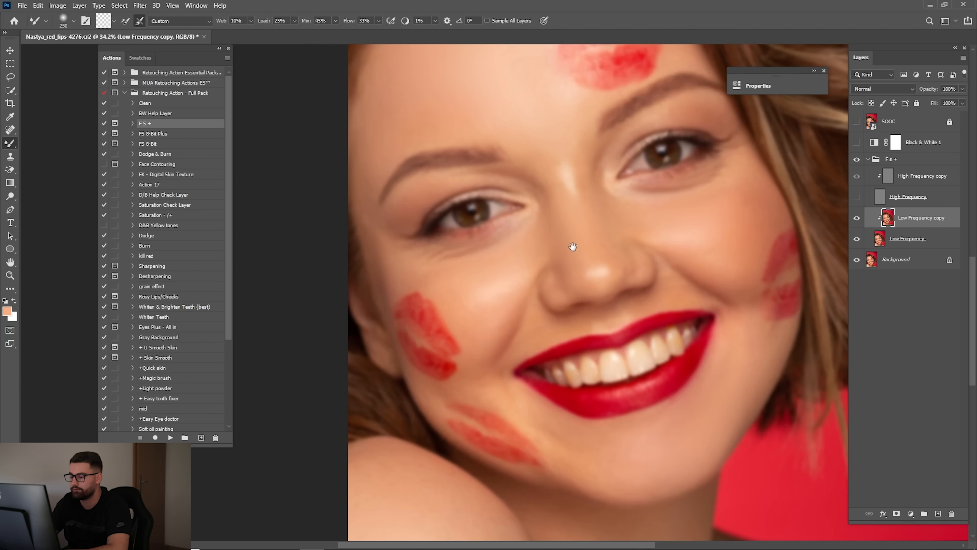
# Smooth the cheek beside the loose hair and the chin with a 400-pixel Mixer Brush.
pyautogui.moveTo(572, 246)
pyautogui.mouseDown()
pyautogui.moveTo(489, 204)
pyautogui.moveTo(461, 247)
pyautogui.mouseUp()
pyautogui.press(']')
pyautogui.press(']')
pyautogui.press(']')
pyautogui.press(']')
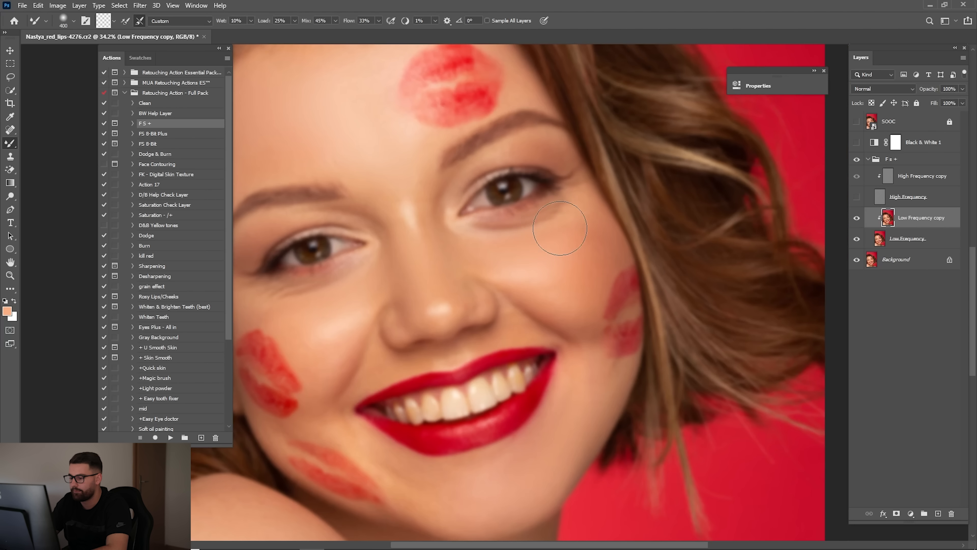
pyautogui.moveTo(560, 290); pyautogui.dragTo(542, 149)
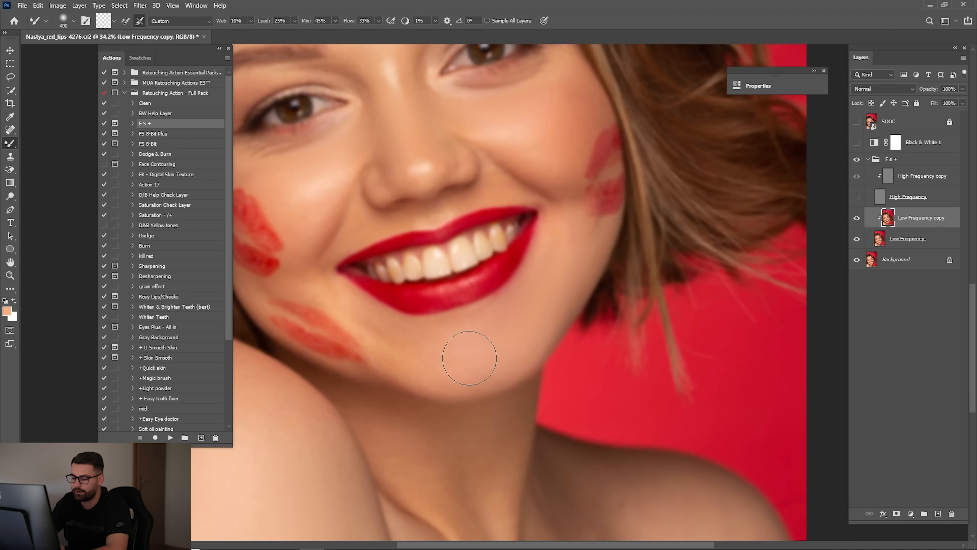
# Smooth the chin and neck on the Low Frequency copy layer with the Mixer Brush at 400 and 500 pixels.
pyautogui.moveTo(478, 385)
pyautogui.mouseDown()
pyautogui.moveTo(502, 275)
pyautogui.moveTo(365, 194)
pyautogui.mouseUp()
pyautogui.press(']')
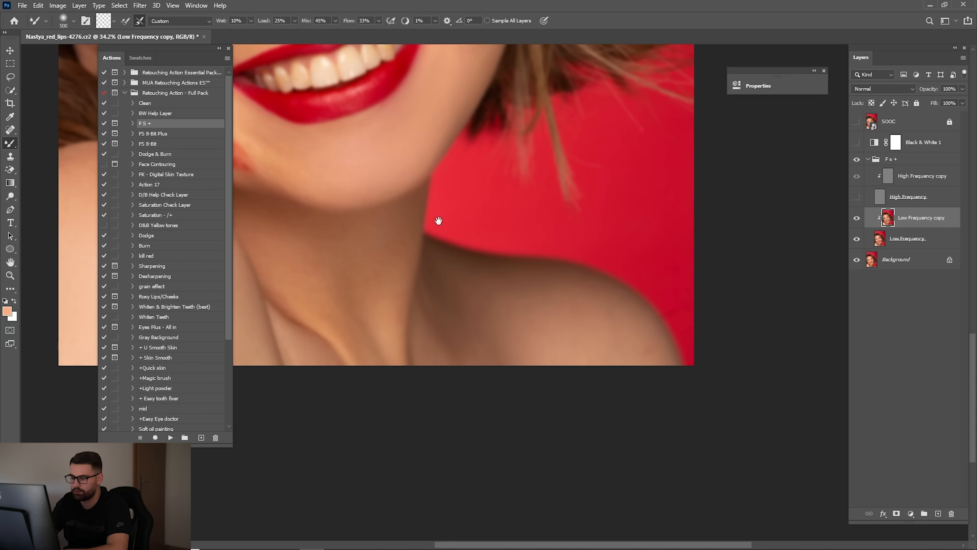
pyautogui.moveTo(439, 220); pyautogui.dragTo(523, 388)
pyautogui.press('[')
pyautogui.press('[')
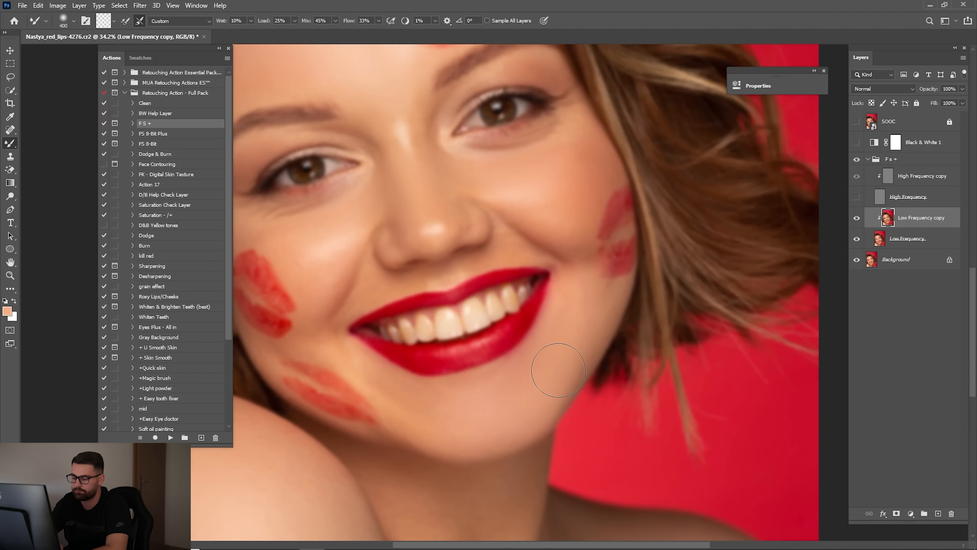
# Blend the jawline and the smile crease beside the nose, reducing the Mixer Brush from 400 to 175 pixels.
pyautogui.moveTo(572, 329)
pyautogui.mouseDown()
pyautogui.moveTo(591, 439)
pyautogui.moveTo(595, 304)
pyautogui.mouseUp()
pyautogui.press('[')
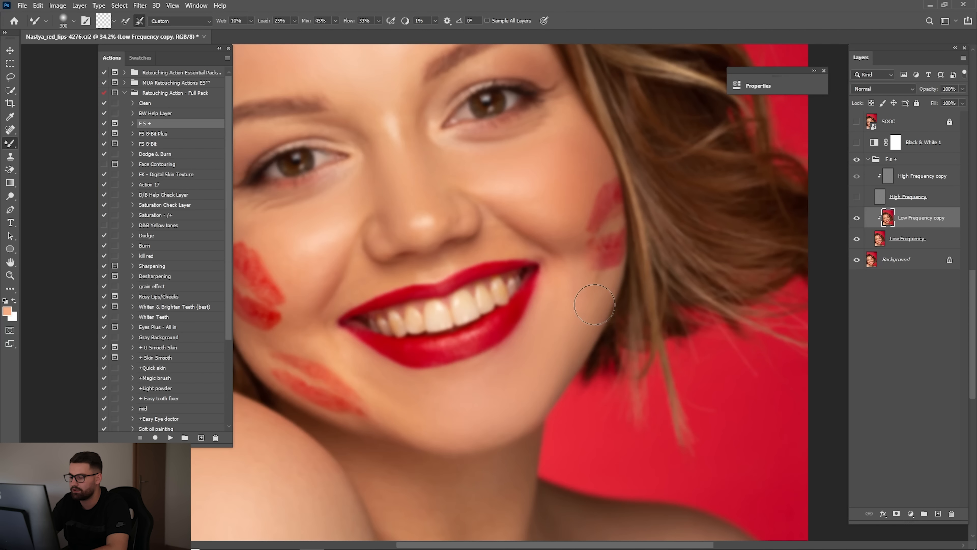
pyautogui.moveTo(537, 256); pyautogui.dragTo(615, 307)
pyautogui.press(']')
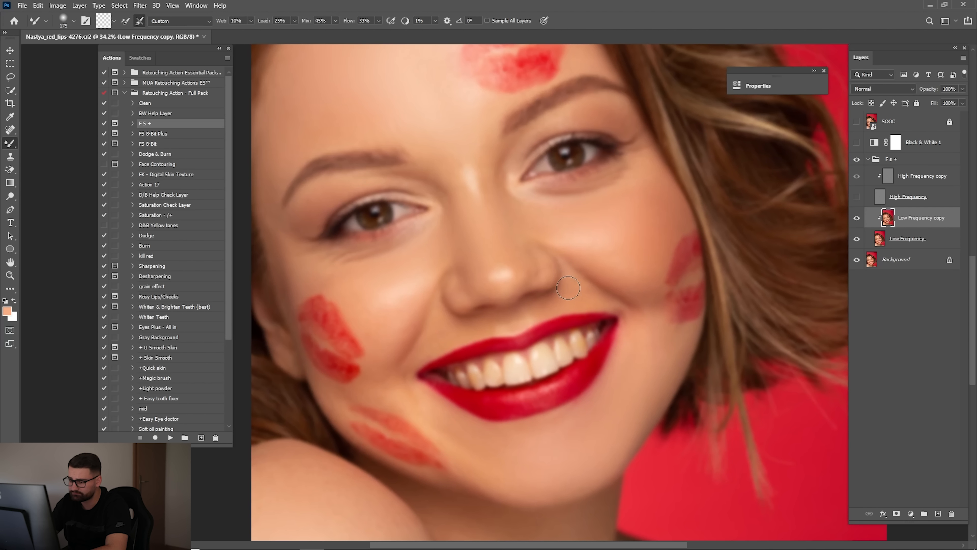
pyautogui.moveTo(512, 269)
pyautogui.mouseDown()
pyautogui.moveTo(573, 262)
pyautogui.moveTo(503, 332)
pyautogui.mouseUp()
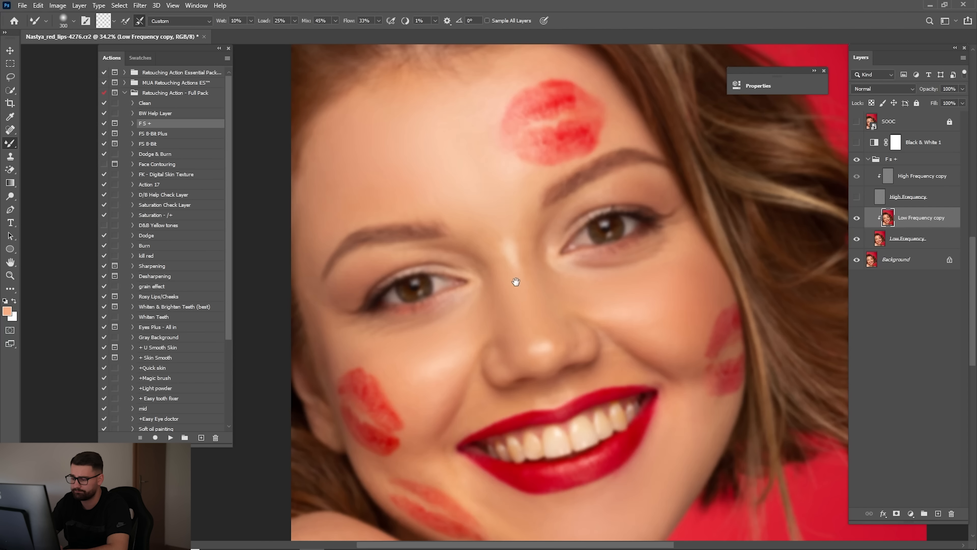
pyautogui.moveTo(515, 282); pyautogui.dragTo(476, 311)
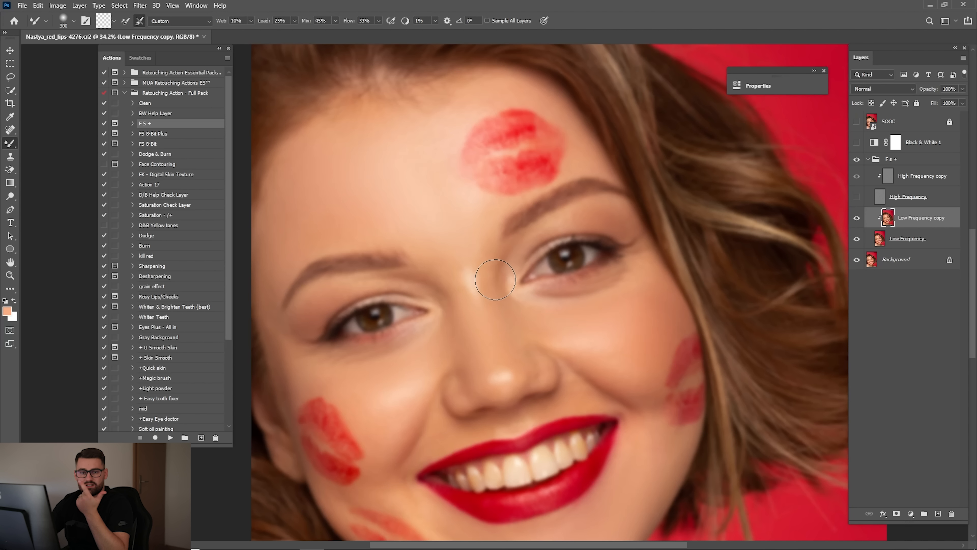
# Even out the forehead tones above the brows with the Mixer Brush at 400 pixels.
pyautogui.press(']')
pyautogui.moveTo(403, 203); pyautogui.dragTo(464, 258)
pyautogui.moveTo(406, 241); pyautogui.dragTo(426, 183)
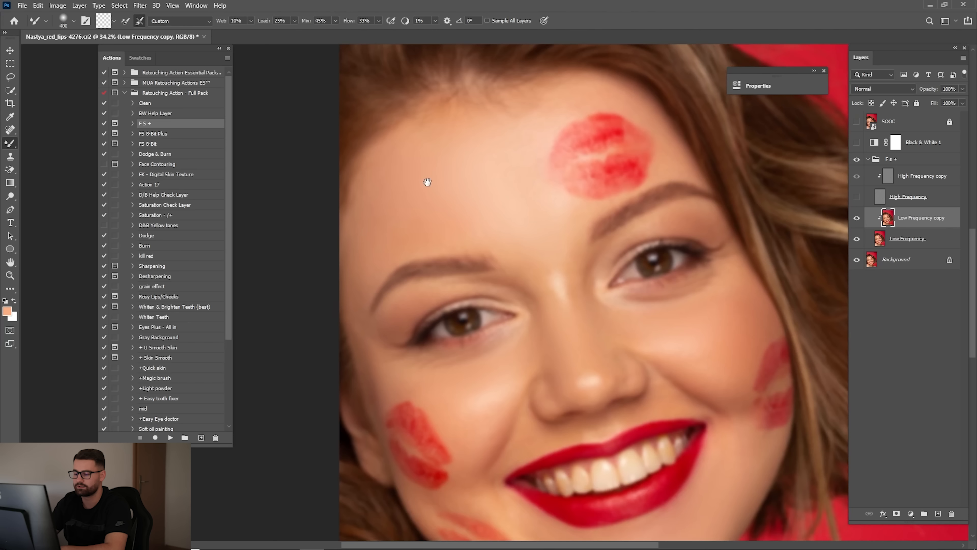
pyautogui.press('[')
pyautogui.press(']')
# Blend the under-eye area and the side of the nose bridge with the Mixer Brush at 250 and 300 pixels.
pyautogui.moveTo(470, 371); pyautogui.dragTo(420, 339)
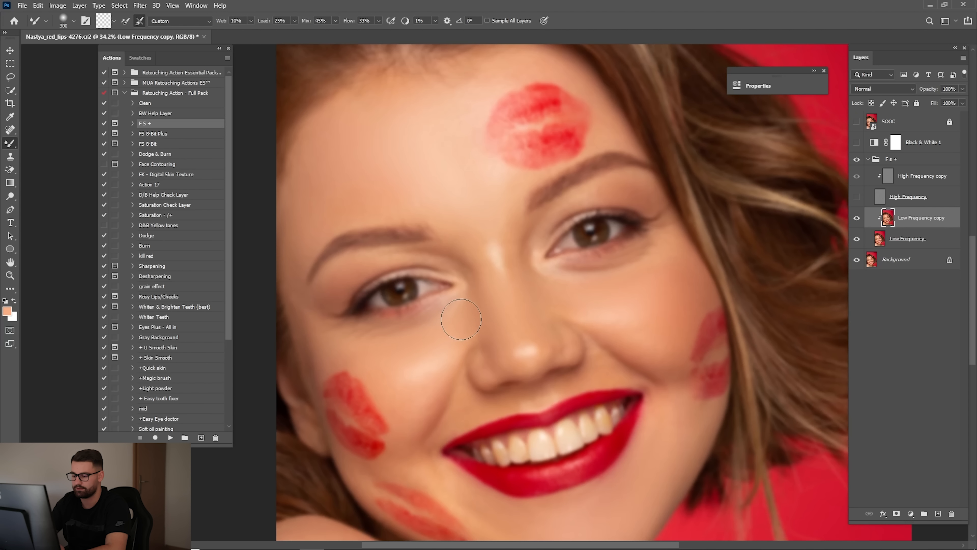
pyautogui.moveTo(498, 311); pyautogui.dragTo(434, 307)
pyautogui.press(']')
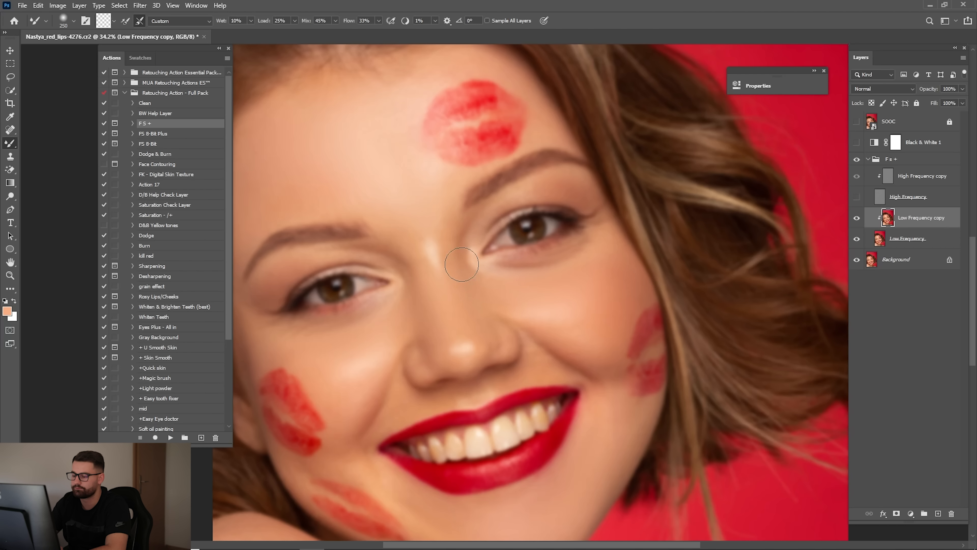
pyautogui.press(']')
pyautogui.press(']')
# Smooth the nose bridge with a 400-pixel Mixer Brush and the cheek below the eye at 300 pixels.
pyautogui.moveTo(423, 203)
pyautogui.mouseDown()
pyautogui.moveTo(477, 281)
pyautogui.moveTo(461, 164)
pyautogui.mouseUp()
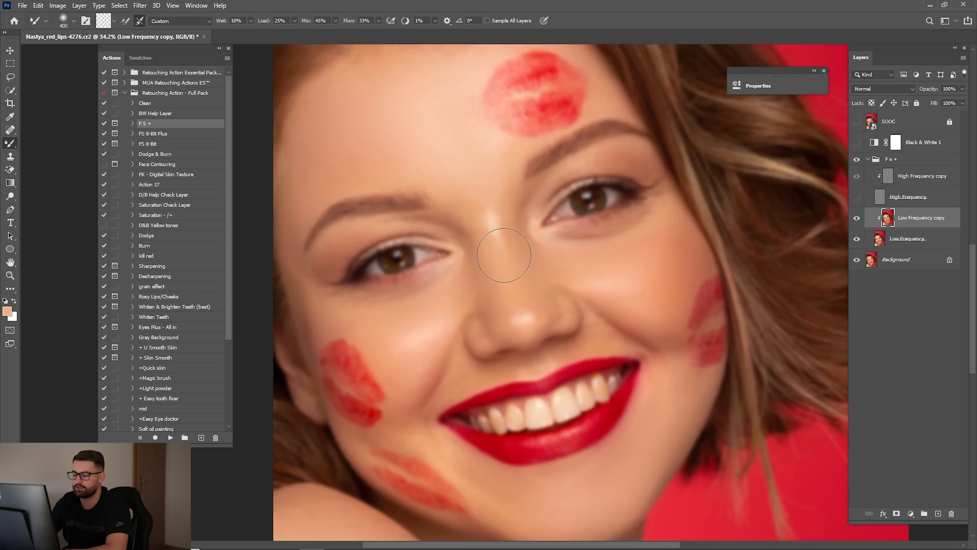
pyautogui.press('[')
pyautogui.press('[')
pyautogui.press('[')
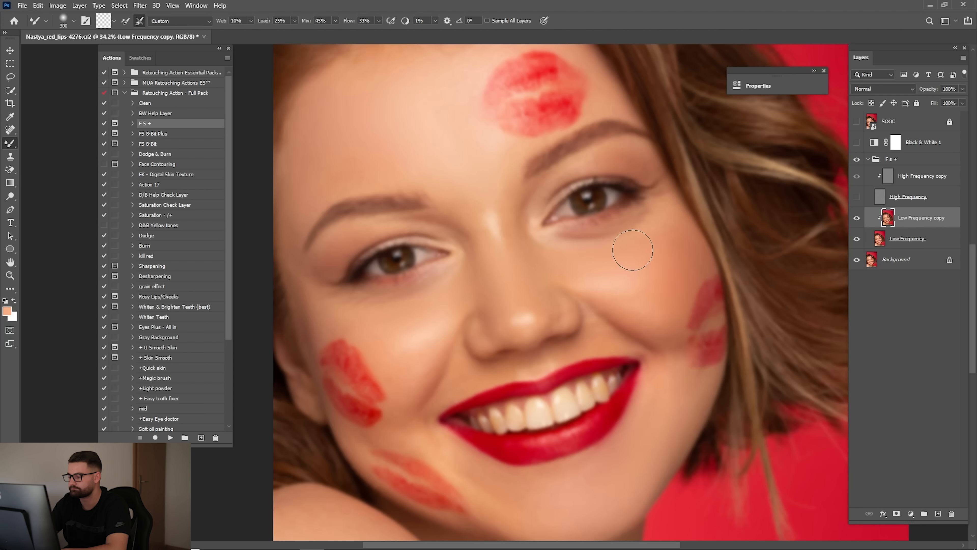
pyautogui.moveTo(665, 280); pyautogui.dragTo(593, 205)
# View the whole portrait with the High Frequency layer shown and toggle the Low Frequency copy layer to compare the smoothing.
pyautogui.hotkey('ctrl', '0')
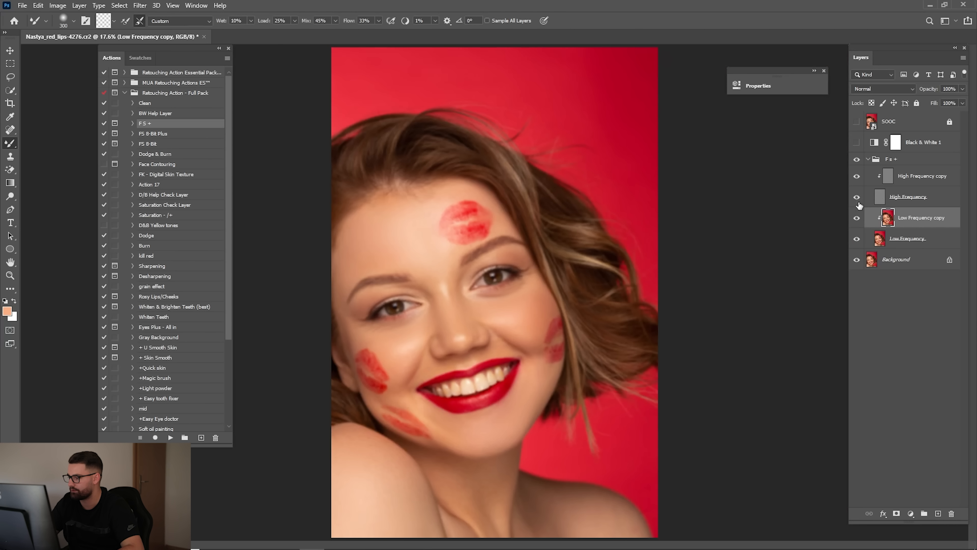
pyautogui.click(857, 217)
pyautogui.click(857, 217)
pyautogui.click(856, 217)
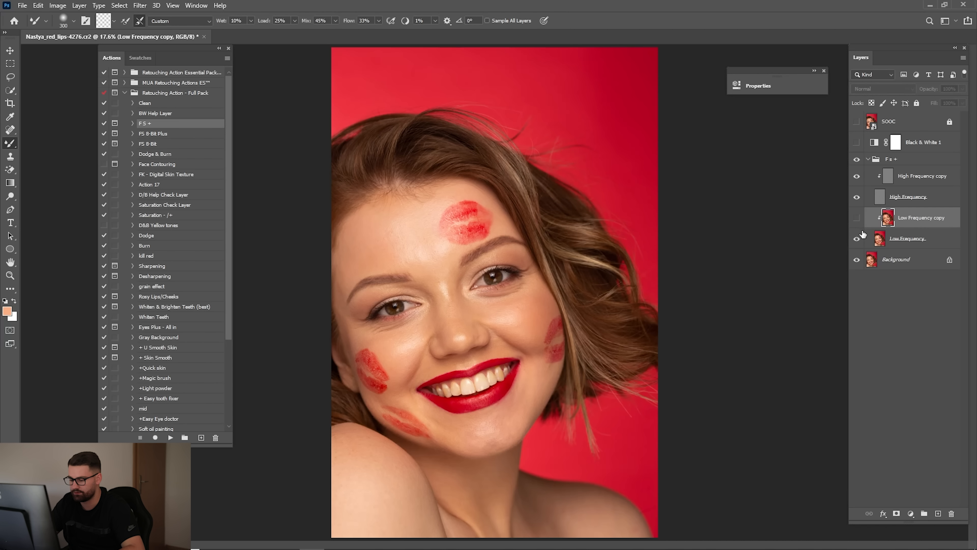
pyautogui.click(862, 235)
pyautogui.click(857, 218)
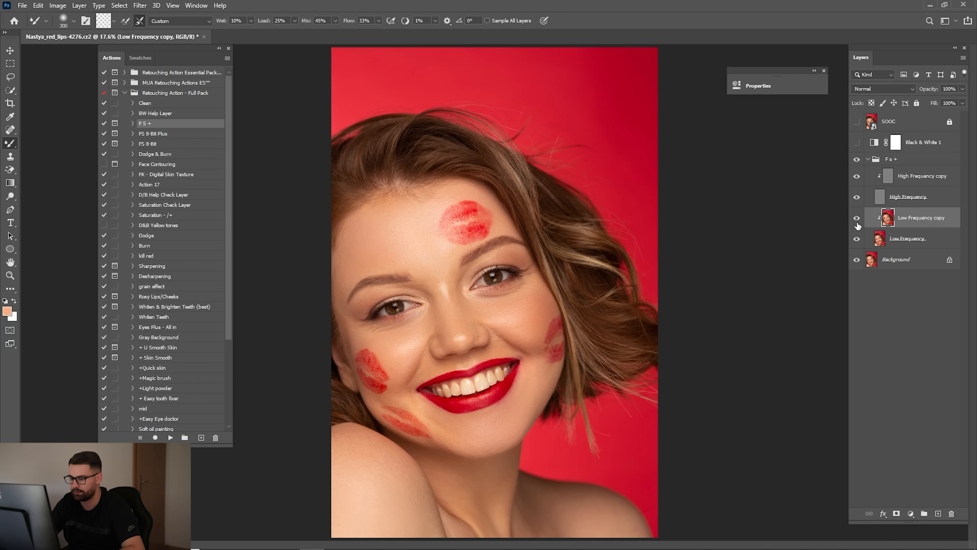
pyautogui.click(857, 219)
pyautogui.click(857, 219)
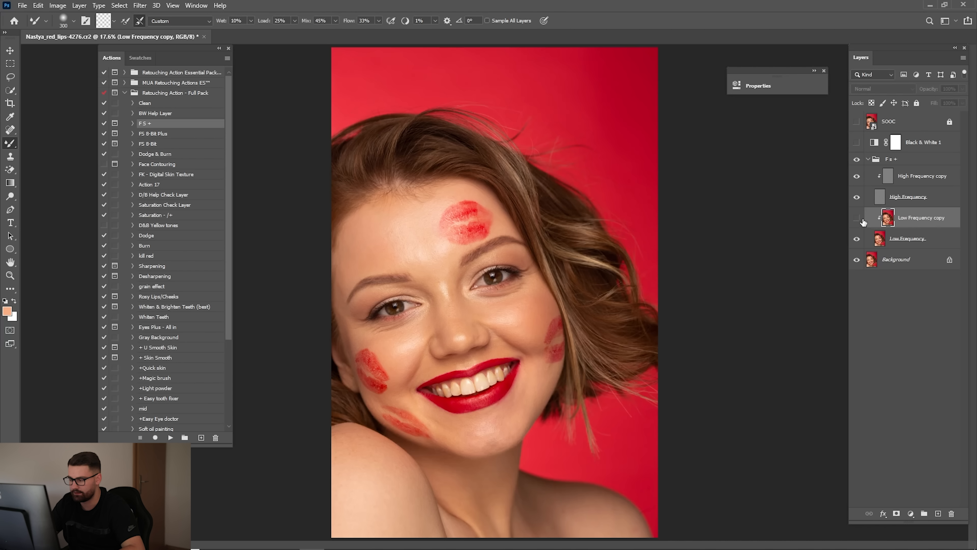
pyautogui.click(857, 219)
# Show the Black & White 1 layer, hide High Frequency and blend the forehead with the Mixer Brush at 300 and 400 pixels.
pyautogui.click(856, 143)
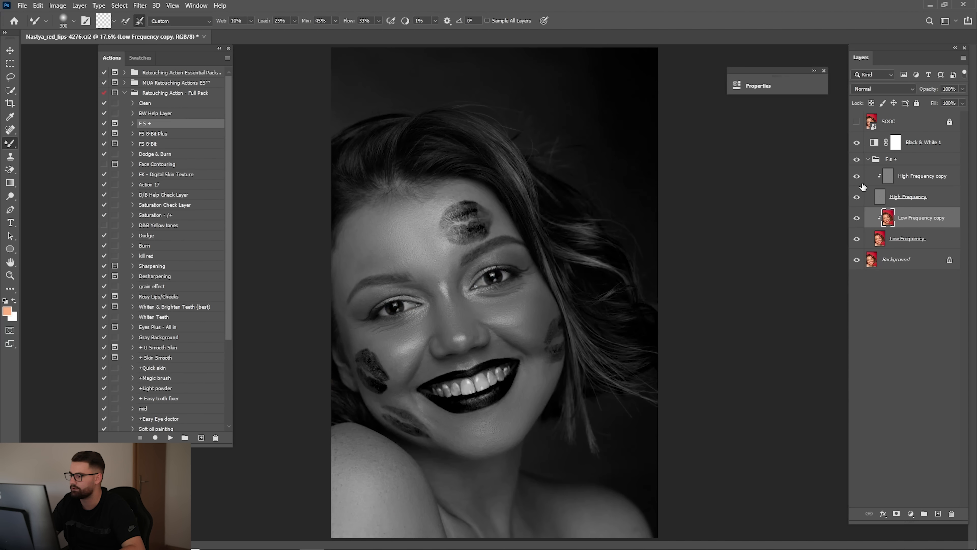
pyautogui.scroll(2, 621, 308)
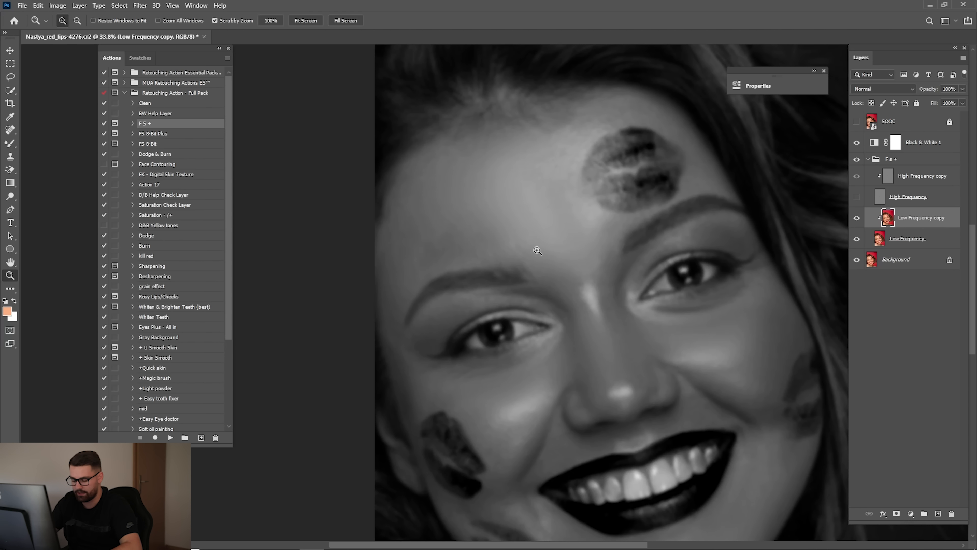
pyautogui.press(']')
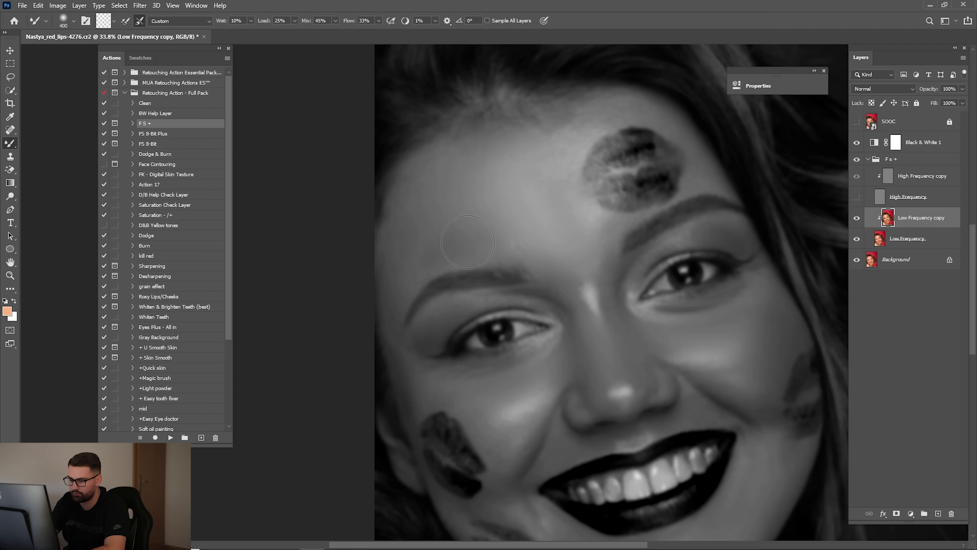
pyautogui.press(']')
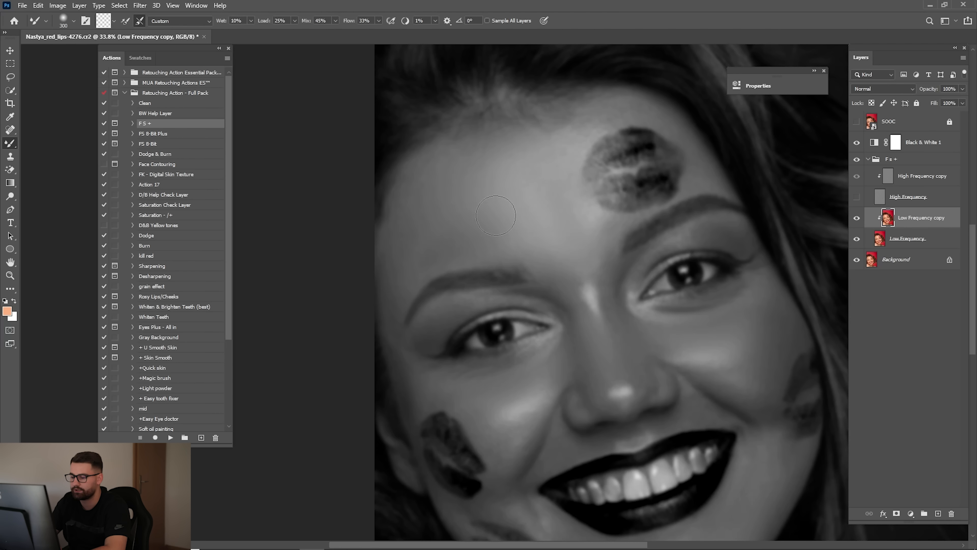
pyautogui.moveTo(417, 237)
pyautogui.mouseDown()
pyautogui.moveTo(454, 230)
pyautogui.moveTo(462, 208)
pyautogui.moveTo(472, 250)
pyautogui.moveTo(429, 229)
pyautogui.mouseUp()
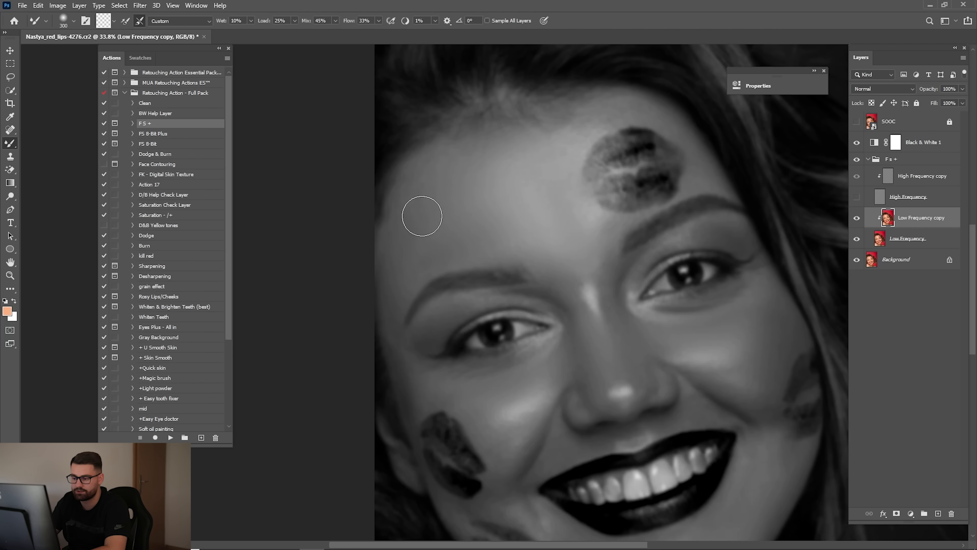
# Blend uneven tones on the cheeks and around the nose in the black-and-white view with the Mixer Brush at 300 pixels.
pyautogui.press('[')
pyautogui.moveTo(513, 360); pyautogui.dragTo(503, 280)
pyautogui.press(']')
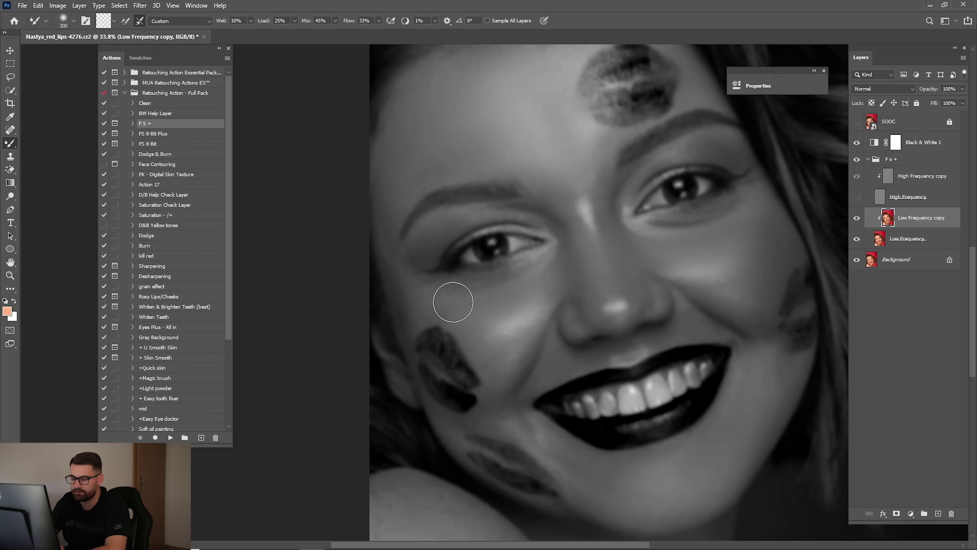
pyautogui.moveTo(606, 269)
pyautogui.mouseDown()
pyautogui.moveTo(523, 317)
pyautogui.moveTo(459, 159)
pyautogui.moveTo(603, 351)
pyautogui.mouseUp()
pyautogui.press(']')
pyautogui.moveTo(680, 331)
pyautogui.mouseDown()
pyautogui.moveTo(539, 255)
pyautogui.moveTo(533, 182)
pyautogui.mouseUp()
# Hide the Black & White 1 layer and toggle the F s + group to compare the retouch with the original.
pyautogui.click(856, 197)
pyautogui.click(856, 143)
pyautogui.click(857, 159)
pyautogui.click(857, 160)
pyautogui.click(856, 197)
# Blend the skin around the upper eyelid and brow with the Mixer Brush at 200 pixels.
pyautogui.moveTo(539, 270); pyautogui.dragTo(555, 294)
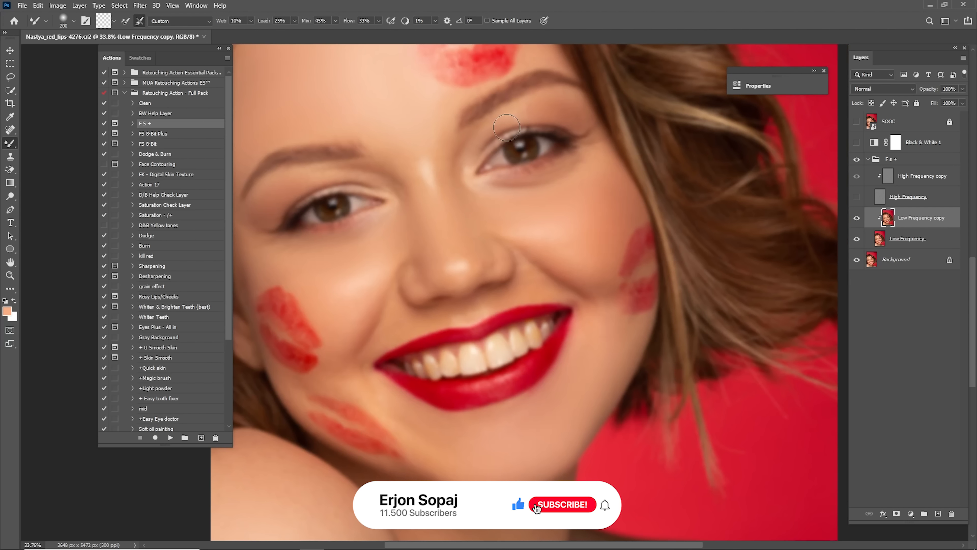
pyautogui.moveTo(609, 494); pyautogui.dragTo(445, 277)
pyautogui.moveTo(445, 154); pyautogui.dragTo(694, 500)
pyautogui.moveTo(482, 100); pyautogui.dragTo(457, 221)
# Set the Mixer Brush's Wet to 65% and blend the cheek below the eye with a 175-pixel brush.
pyautogui.scroll(4, 536, 266)
pyautogui.press('[')
pyautogui.press('[')
pyautogui.press('[')
pyautogui.press('[')
pyautogui.press('6')
pyautogui.press('5')
pyautogui.moveTo(676, 365); pyautogui.dragTo(537, 266)
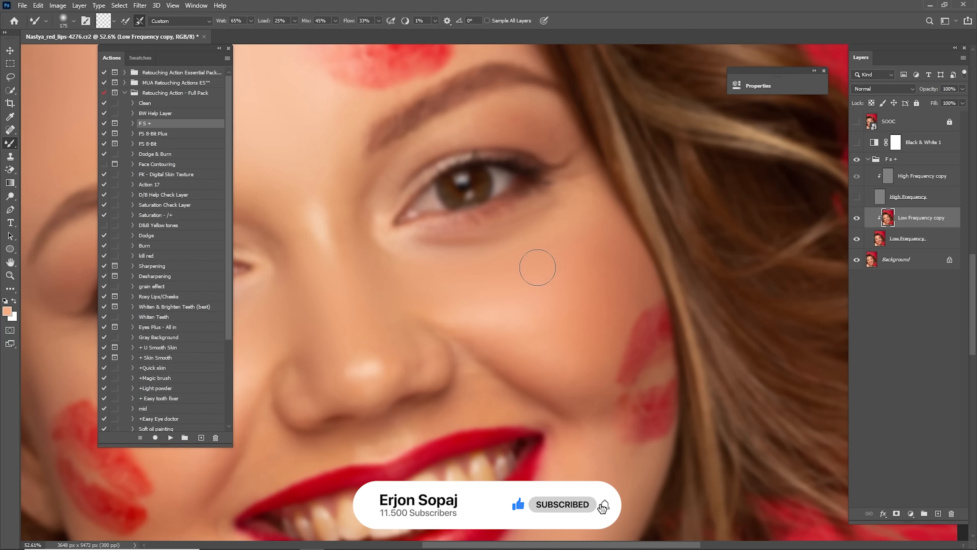
pyautogui.moveTo(266, 323); pyautogui.dragTo(500, 281)
pyautogui.moveTo(696, 194); pyautogui.dragTo(488, 271)
pyautogui.moveTo(400, 478)
pyautogui.mouseDown()
pyautogui.moveTo(475, 283)
pyautogui.moveTo(385, 283)
pyautogui.mouseUp()
# Show the High Frequency layer again and toggle the Low Frequency copy layer to compare the skin before and after.
pyautogui.click(856, 197)
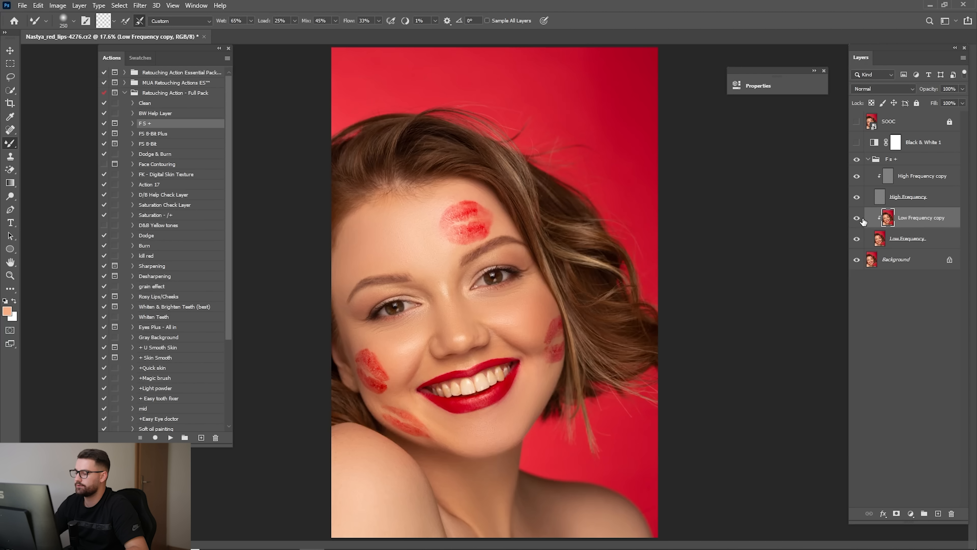
pyautogui.click(858, 219)
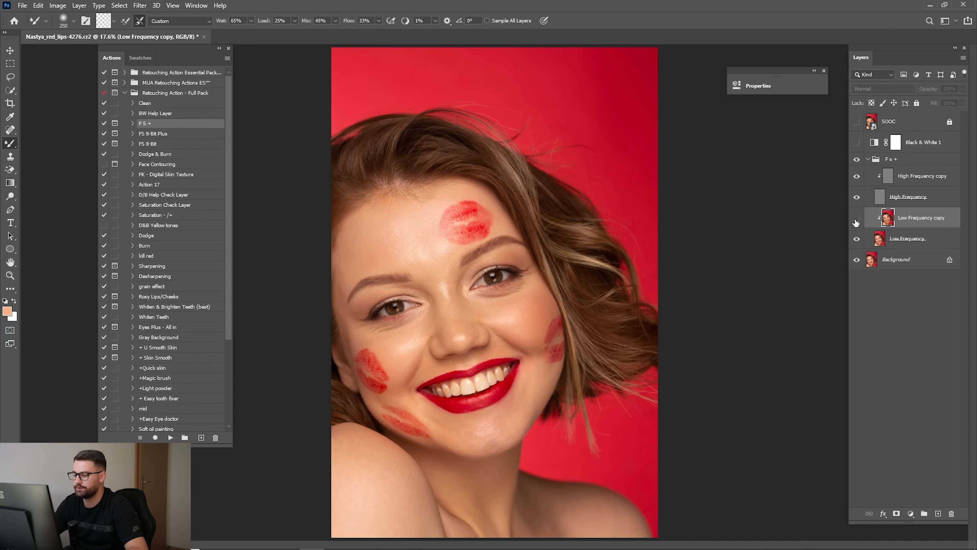
pyautogui.click(856, 220)
pyautogui.click(855, 221)
pyautogui.click(856, 219)
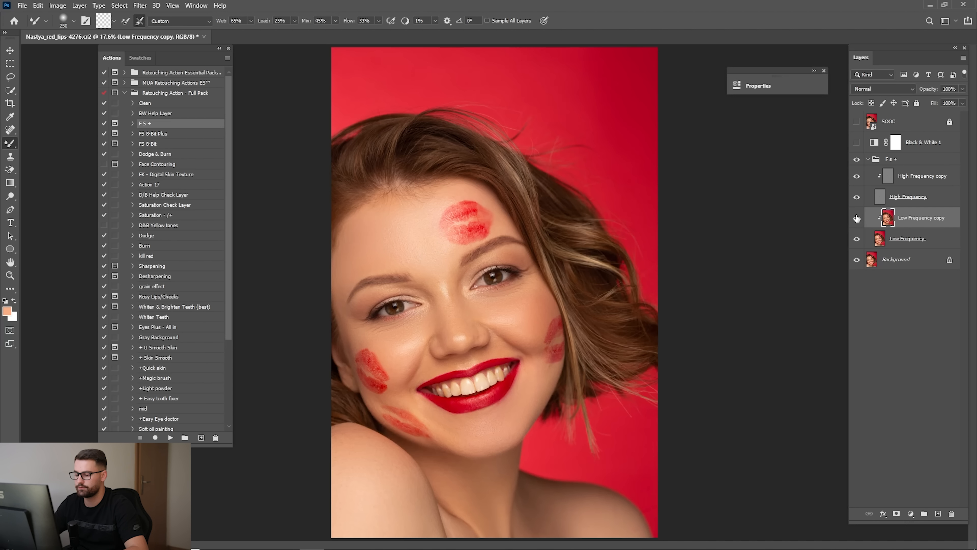
pyautogui.click(858, 218)
pyautogui.click(860, 212)
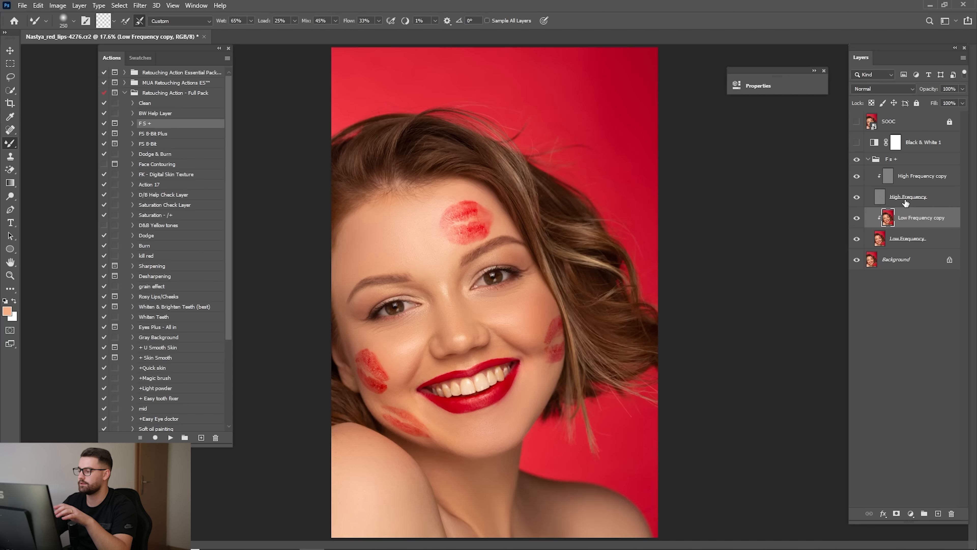
# Select the High Frequency copy layer and the Clone Stamp tool, and zoom in on the skin between the eyebrows.
pyautogui.click(920, 181)
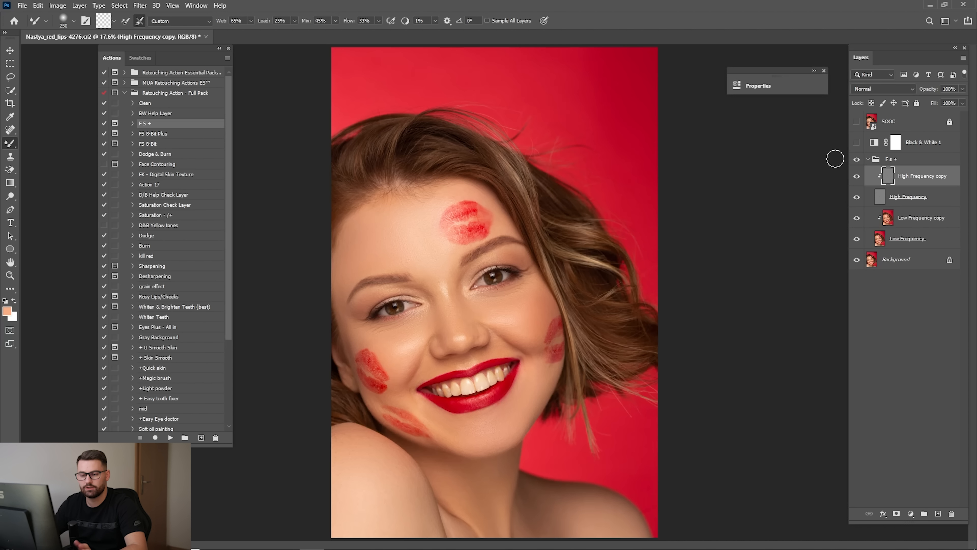
pyautogui.click(11, 158)
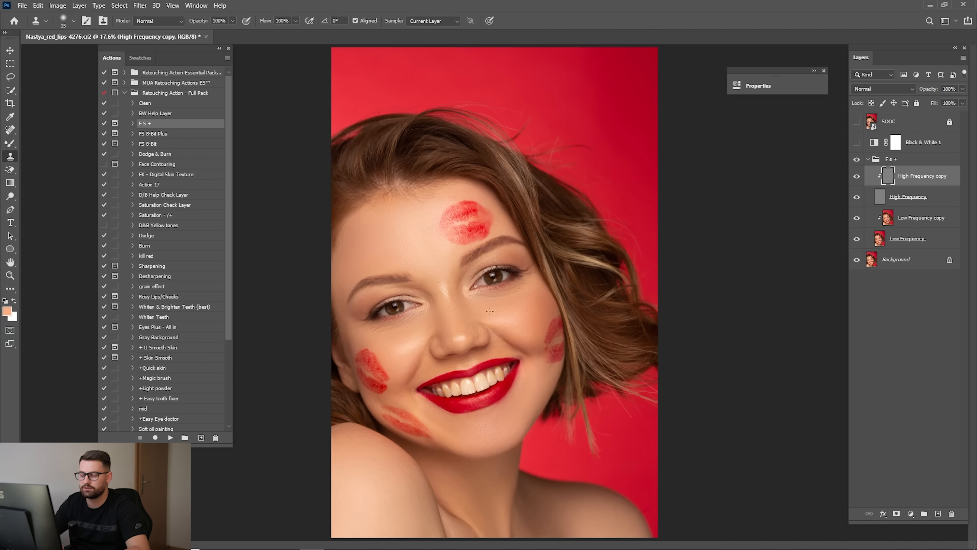
pyautogui.press('z')
pyautogui.moveTo(432, 301); pyautogui.dragTo(473, 340)
pyautogui.moveTo(464, 282); pyautogui.dragTo(488, 303)
pyautogui.moveTo(466, 265); pyautogui.dragTo(524, 332)
pyautogui.moveTo(475, 292); pyautogui.dragTo(503, 292)
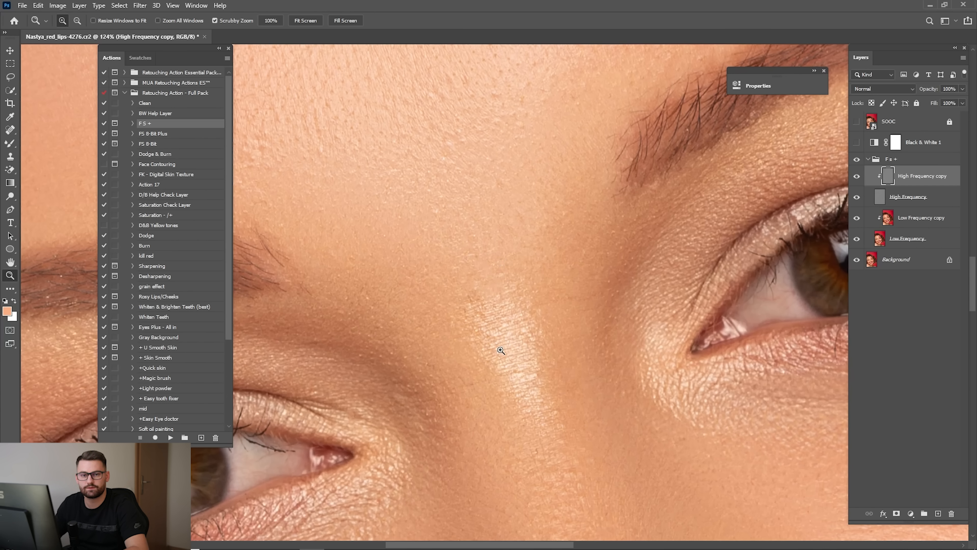
# Clone clean skin texture over the rough skin between the eyebrows with the Clone Stamp at 25 pixels.
pyautogui.press('s')
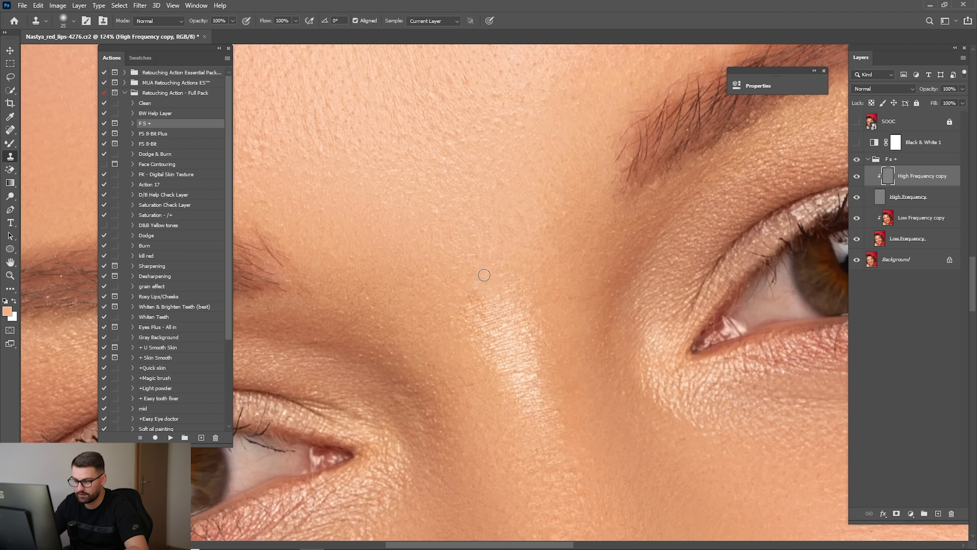
pyautogui.press('alt')
pyautogui.keyDown('alt'); pyautogui.click(452, 249); pyautogui.keyUp('alt')
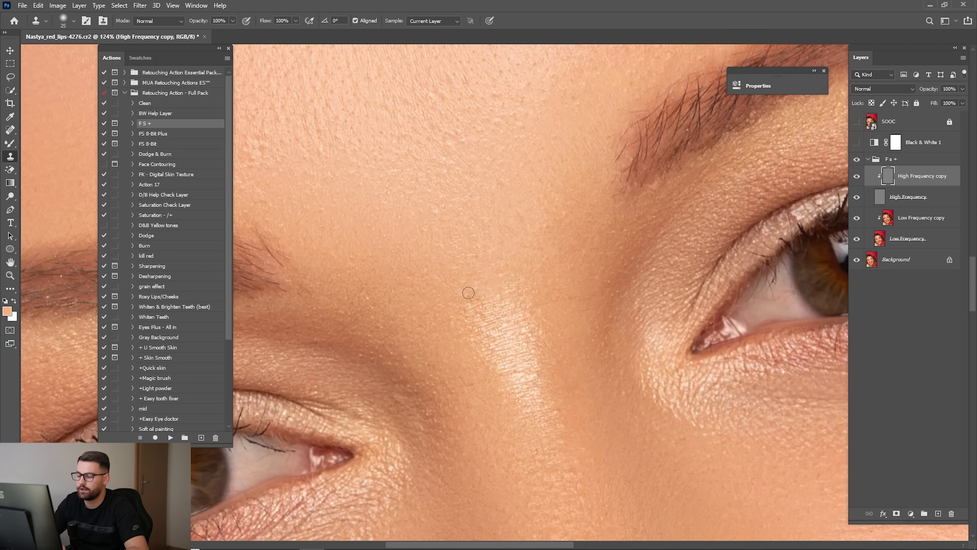
pyautogui.press('alt')
pyautogui.moveTo(475, 246); pyautogui.dragTo(459, 253)
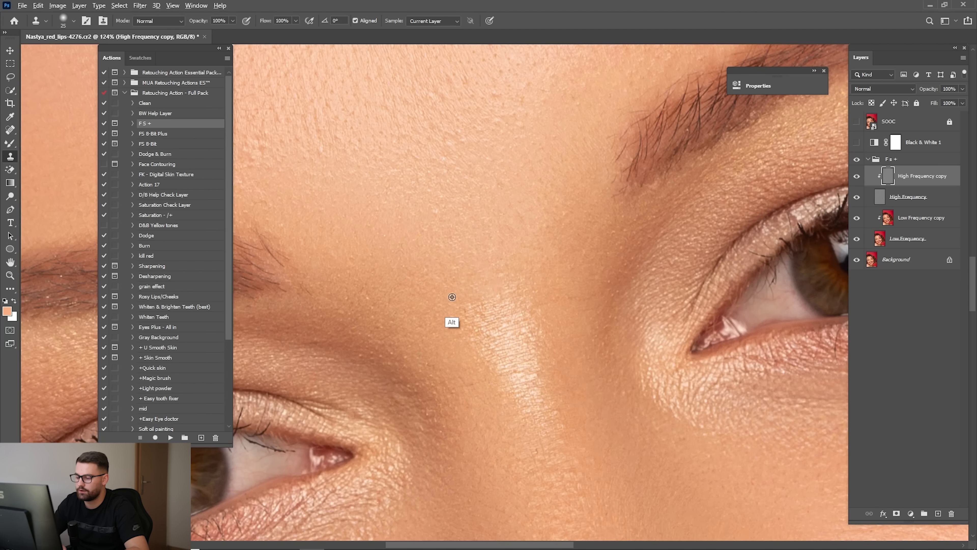
pyautogui.keyDown('alt'); pyautogui.click(451, 295); pyautogui.keyUp('alt')
pyautogui.moveTo(469, 310); pyautogui.dragTo(488, 344)
pyautogui.keyDown('alt'); pyautogui.click(492, 319); pyautogui.keyUp('alt')
pyautogui.press('space')
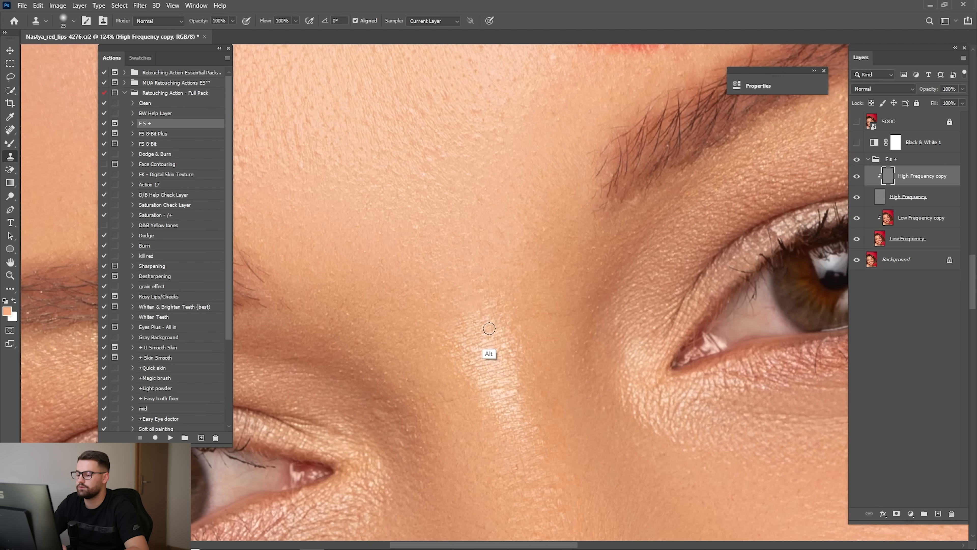
# Clone sampled skin texture over the small blemishes on the lower forehead just above the brows.
pyautogui.scroll(3, 485, 316)
pyautogui.moveTo(438, 302); pyautogui.dragTo(441, 311)
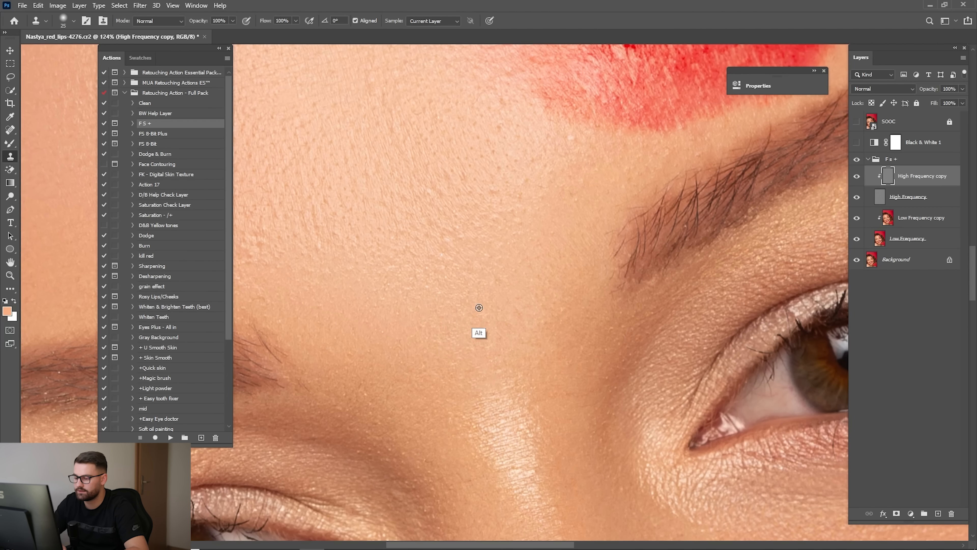
pyautogui.keyDown('alt'); pyautogui.click(479, 307); pyautogui.keyUp('alt')
pyautogui.click(510, 301)
pyautogui.keyDown('alt'); pyautogui.click(498, 332); pyautogui.keyUp('alt')
pyautogui.click(519, 307)
pyautogui.keyDown('alt'); pyautogui.click(502, 316); pyautogui.keyUp('alt')
pyautogui.scroll(5, 503, 279)
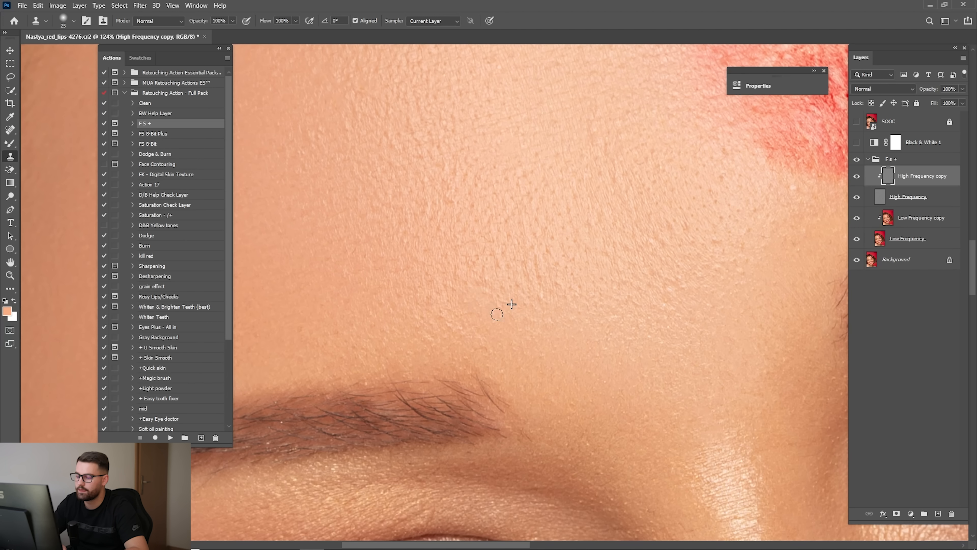
# Repair the remaining texture flaws at the nose bridge and on the forehead below the lipstick kiss mark with the Clone Stamp.
pyautogui.scroll(-4, 488, 343)
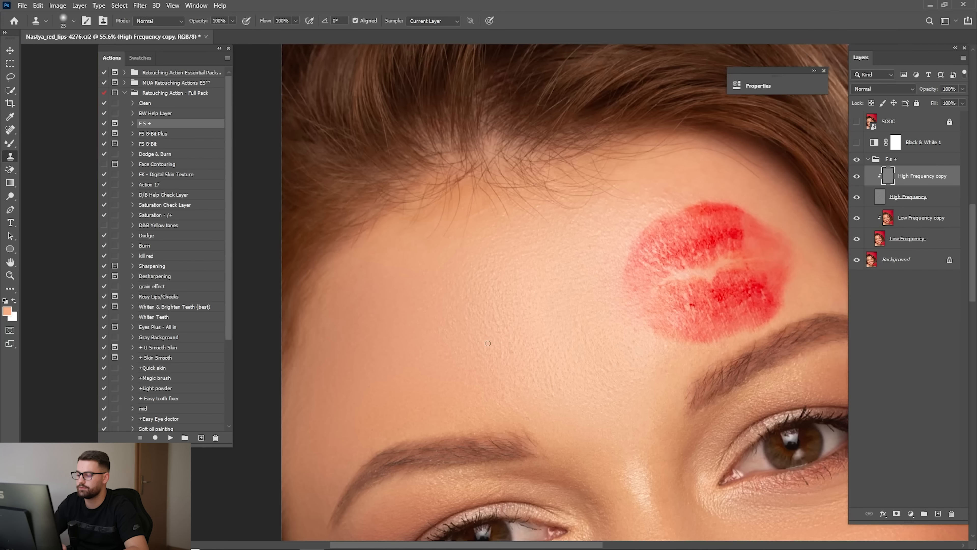
pyautogui.press('z')
pyautogui.moveTo(557, 373)
pyautogui.mouseDown()
pyautogui.moveTo(491, 250)
pyautogui.moveTo(515, 248)
pyautogui.mouseUp()
pyautogui.keyDown('alt'); pyautogui.click(497, 235); pyautogui.keyUp('alt')
pyautogui.moveTo(530, 340); pyautogui.dragTo(479, 196)
pyautogui.click(522, 276)
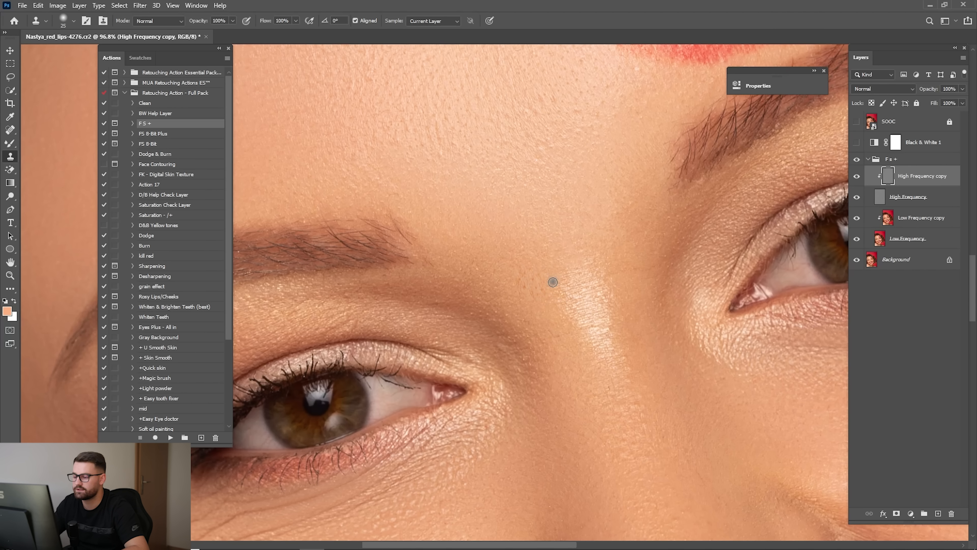
pyautogui.moveTo(582, 269); pyautogui.dragTo(547, 345)
pyautogui.moveTo(579, 195); pyautogui.dragTo(545, 255)
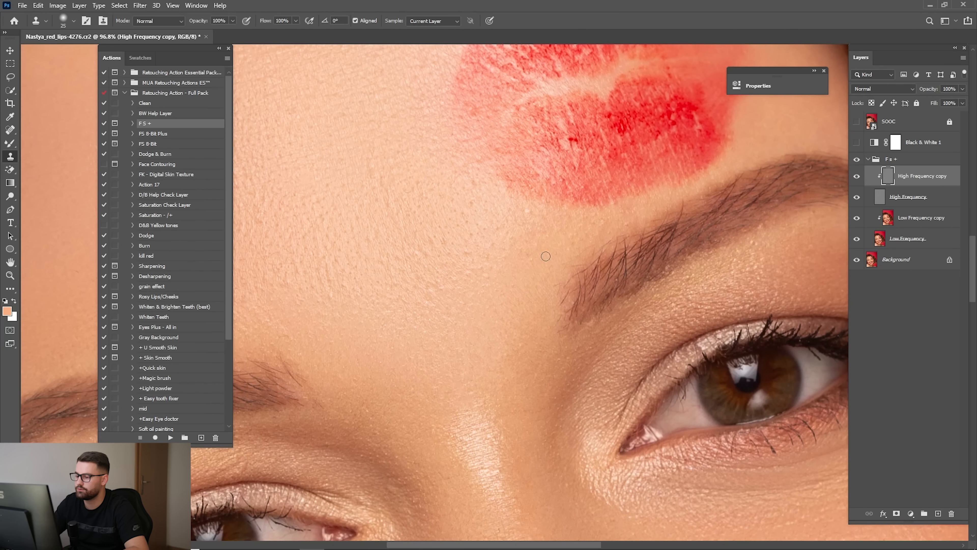
pyautogui.moveTo(511, 210); pyautogui.dragTo(527, 207)
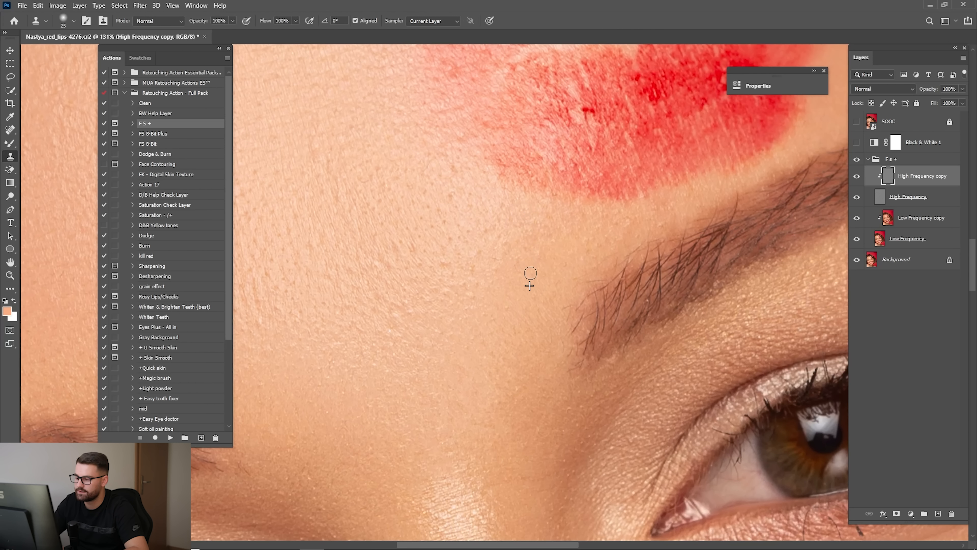
# Clone clean texture over blemishes on the nose and the cheek beside it.
pyautogui.moveTo(505, 313)
pyautogui.mouseDown()
pyautogui.moveTo(439, 119)
pyautogui.moveTo(320, 146)
pyautogui.mouseUp()
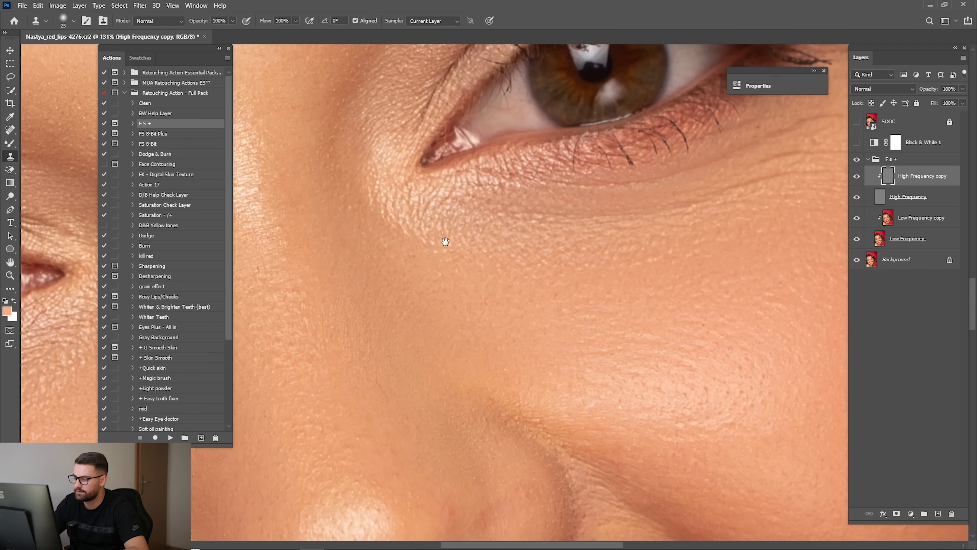
pyautogui.moveTo(468, 315); pyautogui.dragTo(643, 212)
pyautogui.moveTo(564, 299)
pyautogui.mouseDown()
pyautogui.moveTo(601, 255)
pyautogui.moveTo(580, 250)
pyautogui.mouseUp()
pyautogui.keyDown('alt'); pyautogui.click(614, 290); pyautogui.keyUp('alt')
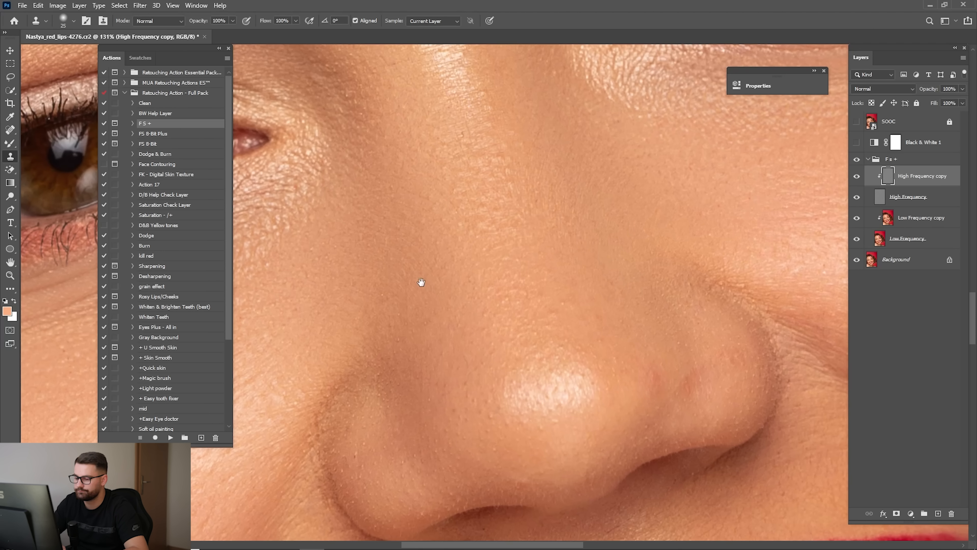
pyautogui.moveTo(421, 282); pyautogui.dragTo(600, 247)
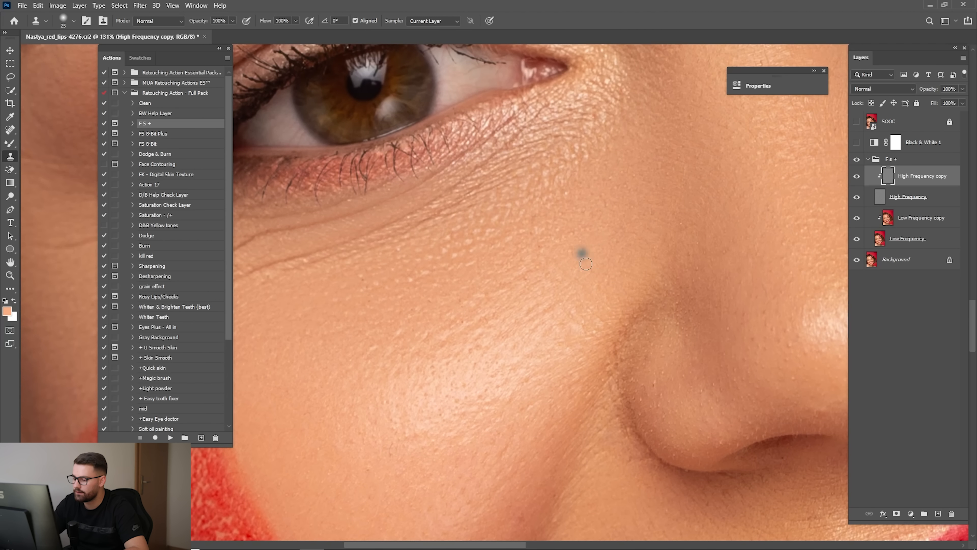
# Enlarge the Clone Stamp brush to 30 pixels and clone out the creases below the eye.
pyautogui.moveTo(499, 297)
pyautogui.mouseDown()
pyautogui.moveTo(653, 295)
pyautogui.moveTo(534, 344)
pyautogui.mouseUp()
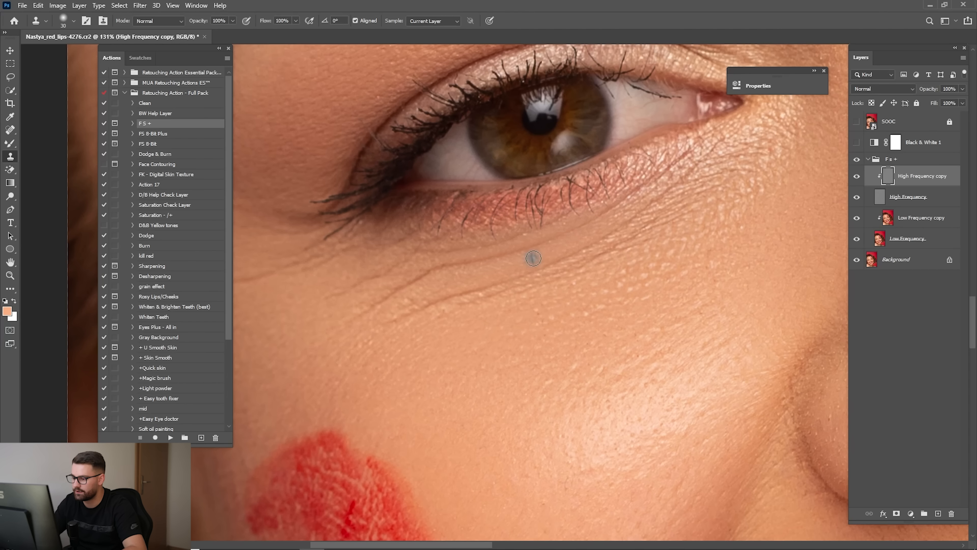
pyautogui.press(']')
pyautogui.moveTo(496, 257)
pyautogui.mouseDown()
pyautogui.moveTo(333, 320)
pyautogui.moveTo(367, 330)
pyautogui.mouseUp()
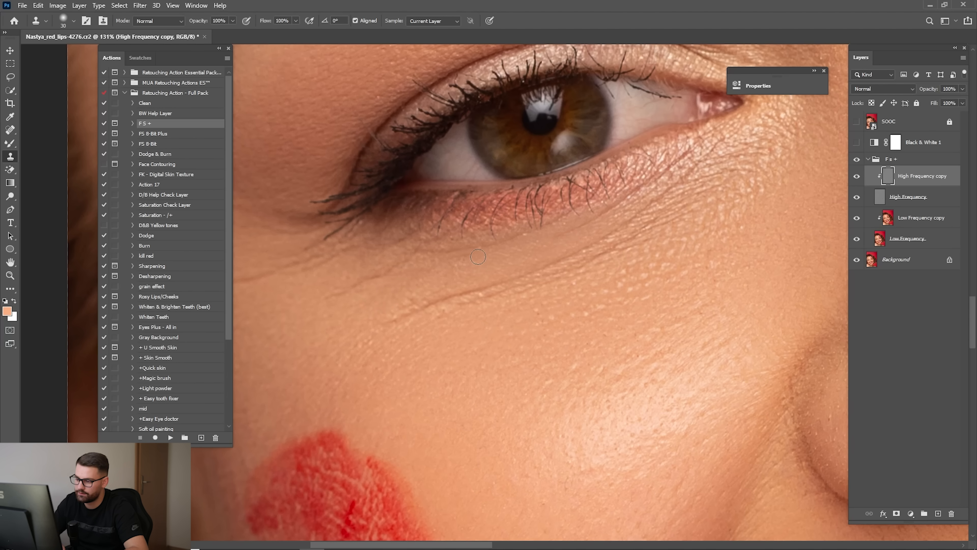
pyautogui.moveTo(529, 287); pyautogui.dragTo(533, 313)
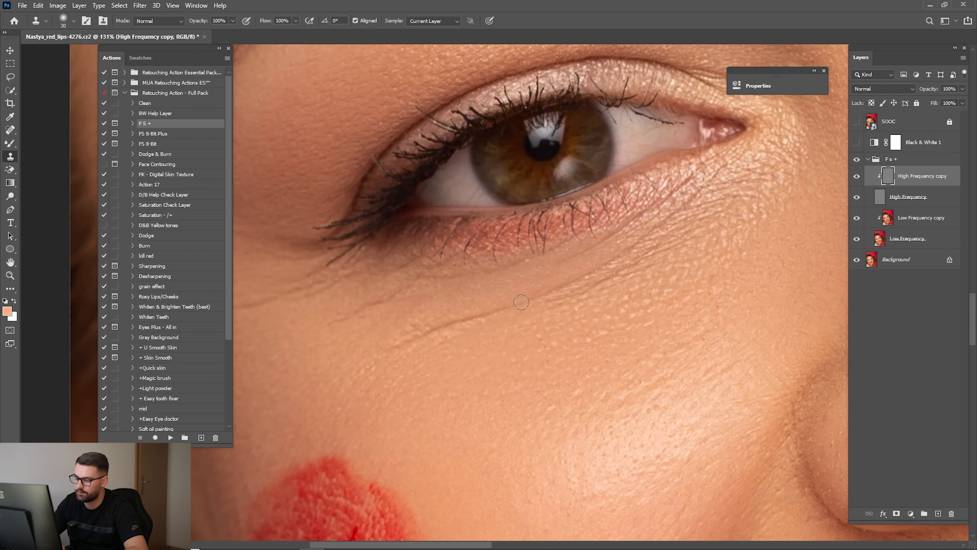
# Compare the under-eye skin with the High Frequency copy layer hidden and shown.
pyautogui.moveTo(770, 224); pyautogui.dragTo(709, 225)
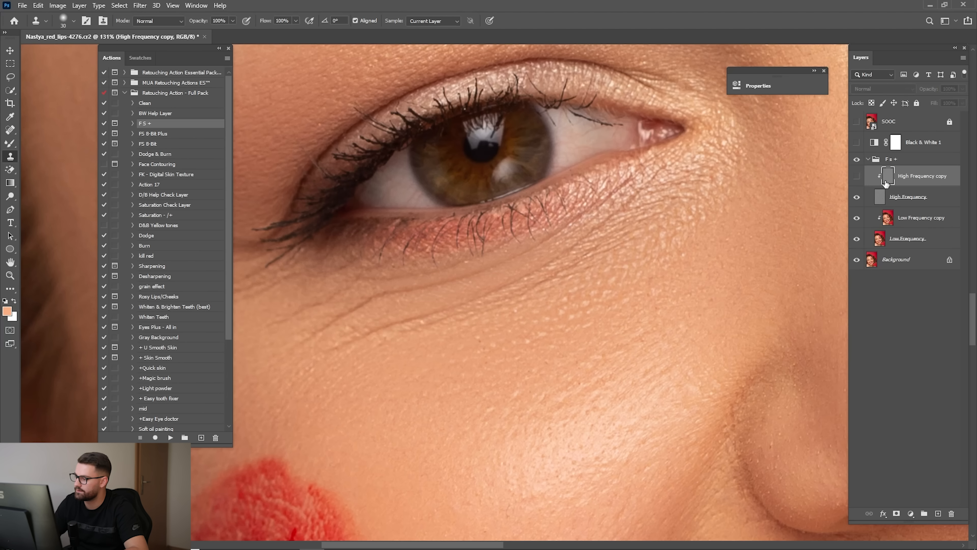
pyautogui.click(857, 176)
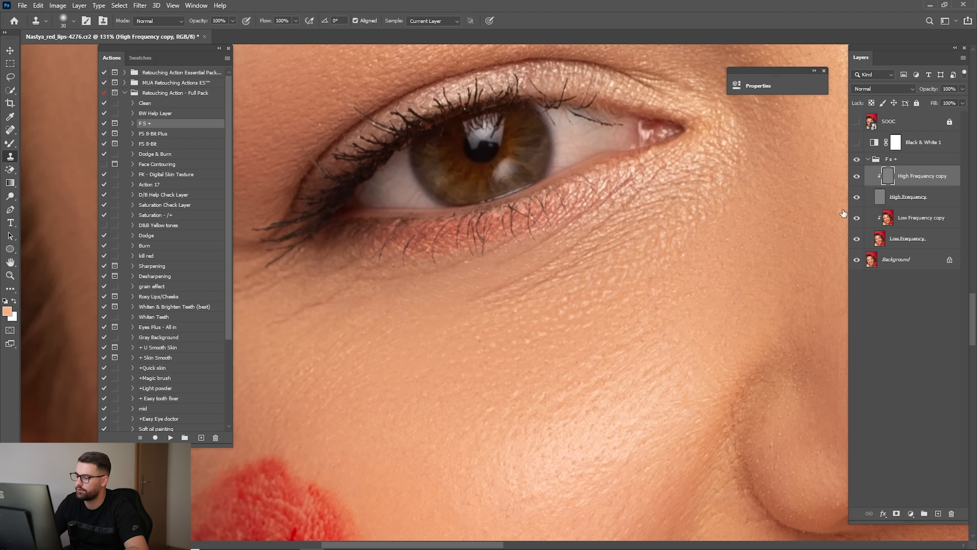
# Return to the High Frequency copy layer and clone smooth texture over the fine lines beneath the lower lashes.
pyautogui.click(885, 197)
pyautogui.moveTo(565, 264); pyautogui.dragTo(666, 297)
pyautogui.press('alt')
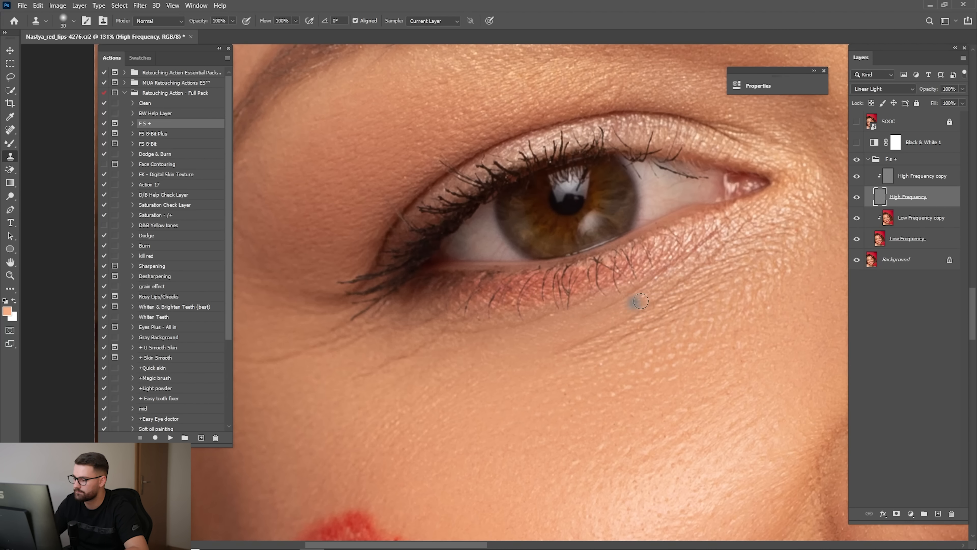
pyautogui.hotkey('alt', ']')
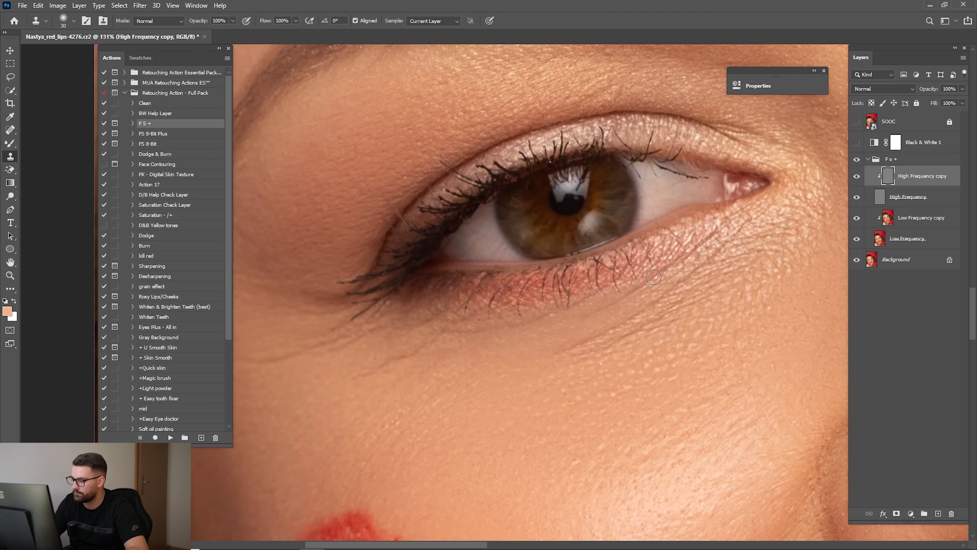
pyautogui.keyDown('alt'); pyautogui.click(594, 322); pyautogui.keyUp('alt')
pyautogui.moveTo(654, 277)
pyautogui.mouseDown()
pyautogui.moveTo(572, 322)
pyautogui.moveTo(595, 318)
pyautogui.moveTo(540, 355)
pyautogui.mouseUp()
pyautogui.keyDown('alt'); pyautogui.click(593, 320); pyautogui.keyUp('alt')
pyautogui.keyDown('alt'); pyautogui.click(599, 359); pyautogui.keyUp('alt')
pyautogui.moveTo(650, 323); pyautogui.dragTo(602, 346)
pyautogui.keyDown('alt'); pyautogui.click(701, 310); pyautogui.keyUp('alt')
pyautogui.moveTo(688, 302); pyautogui.dragTo(609, 341)
# Enlarge the Clone Stamp brush to 35 pixels and clean the remaining lines under the eye and around its outer corner.
pyautogui.press(']')
pyautogui.keyDown('alt'); pyautogui.click(690, 311); pyautogui.keyUp('alt')
pyautogui.moveTo(537, 360); pyautogui.dragTo(682, 313)
pyautogui.keyDown('alt'); pyautogui.click(605, 296); pyautogui.keyUp('alt')
pyautogui.moveTo(569, 304); pyautogui.dragTo(612, 353)
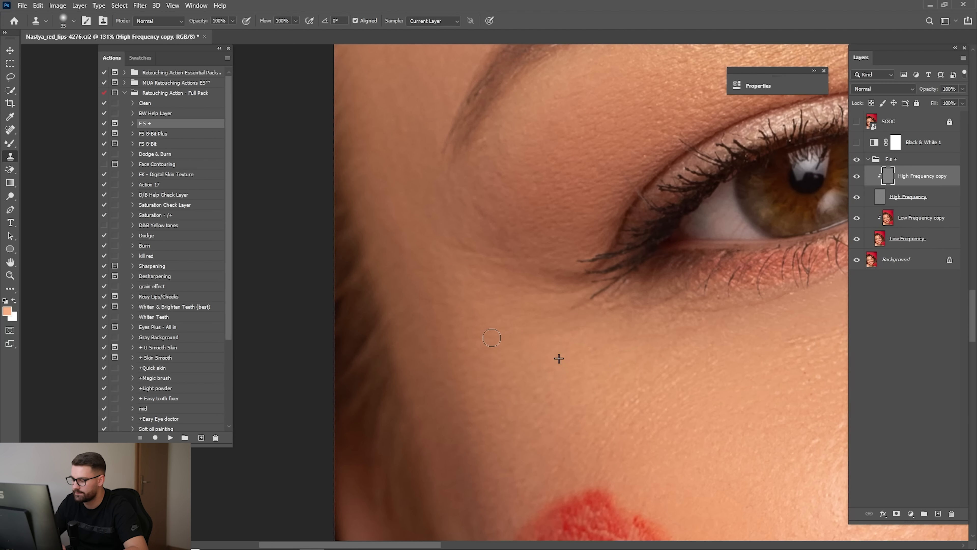
pyautogui.moveTo(666, 313); pyautogui.dragTo(620, 294)
pyautogui.moveTo(537, 299); pyautogui.dragTo(568, 296)
pyautogui.moveTo(546, 276); pyautogui.dragTo(650, 282)
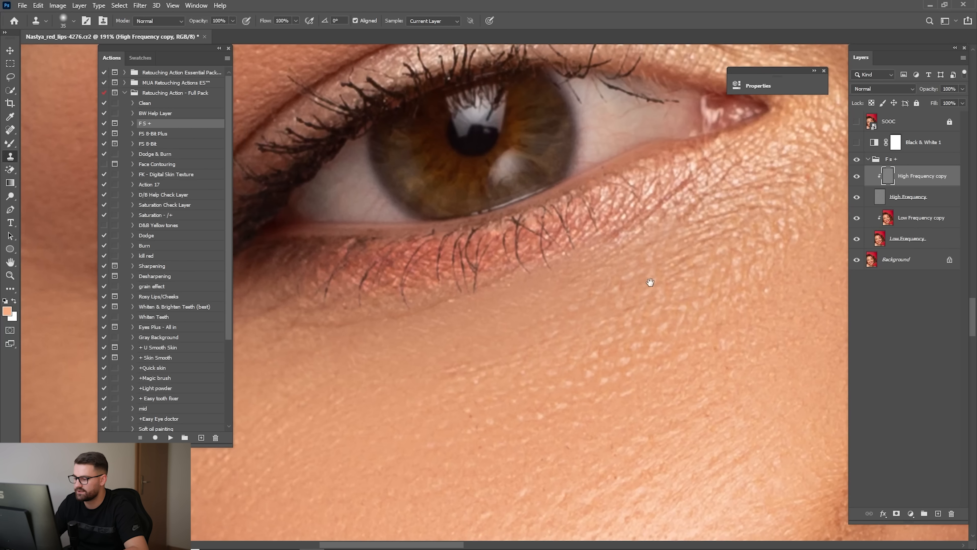
# Select the PK - Digital Skin Texture action in the Retouching Action - Full Pack set.
pyautogui.hotkey('ctrl', 'space')
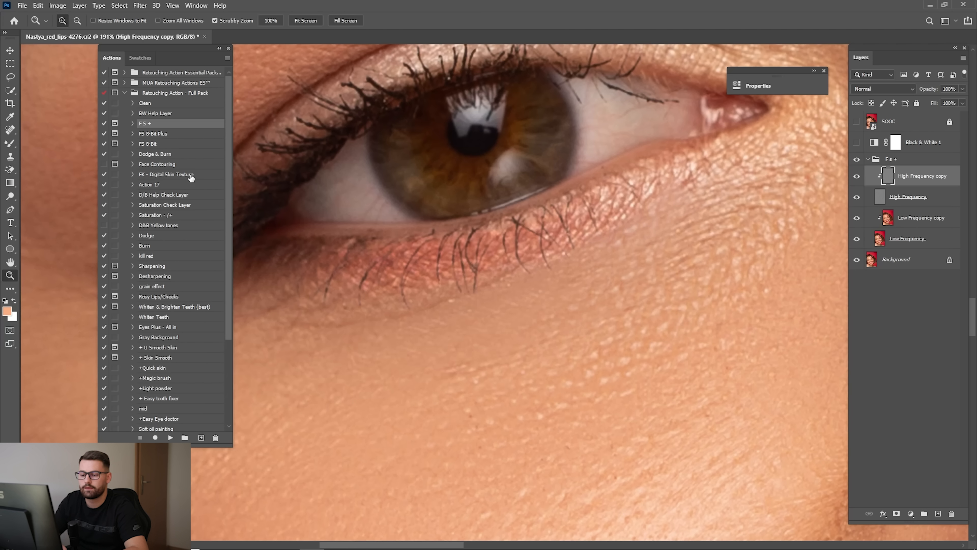
pyautogui.click(180, 173)
pyautogui.scroll(-5, 783, 239)
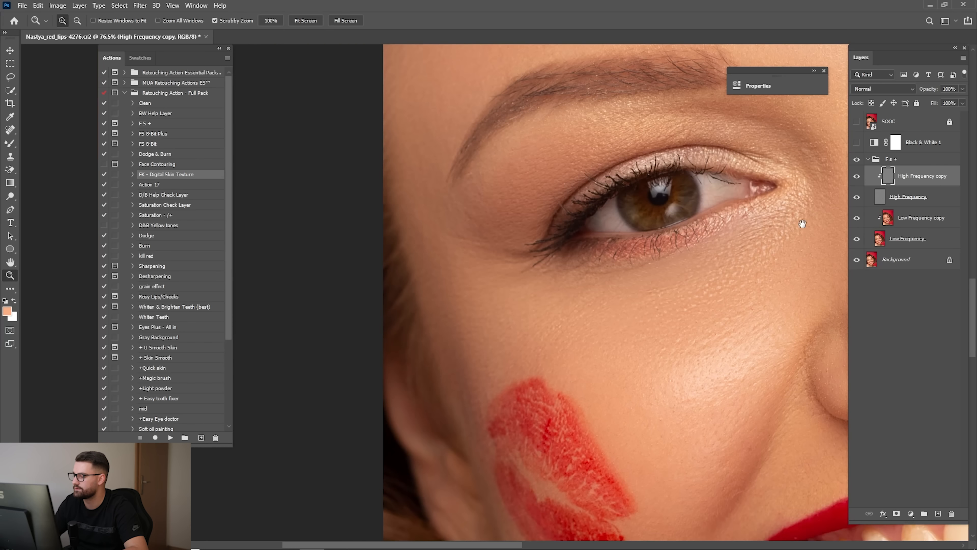
# Clone clean texture over the wrinkles at the outer corner of the other eye with the 35-pixel Clone Stamp.
pyautogui.moveTo(815, 231); pyautogui.dragTo(509, 275)
pyautogui.scroll(2, 680, 192)
pyautogui.moveTo(781, 186); pyautogui.dragTo(571, 315)
pyautogui.scroll(1, 571, 316)
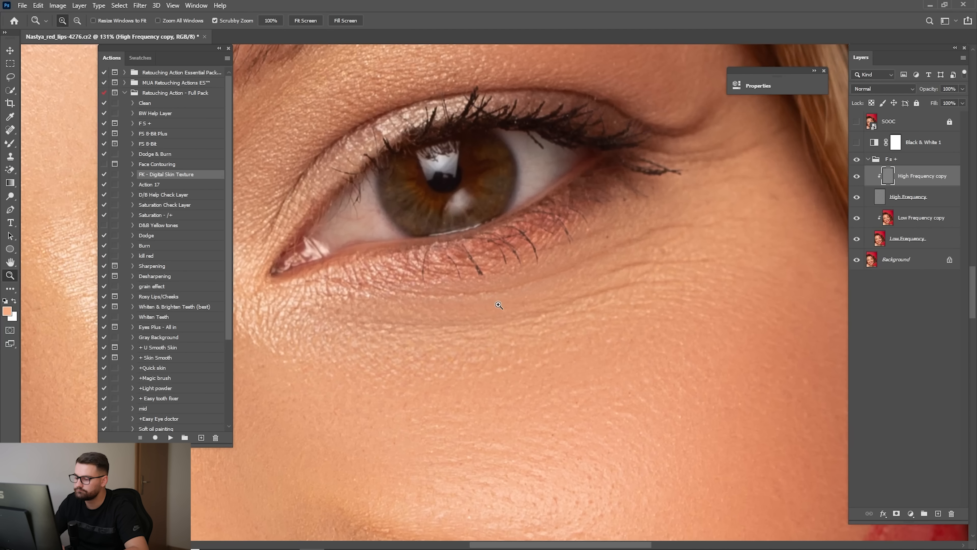
pyautogui.press('s')
pyautogui.keyDown('alt'); pyautogui.click(681, 216); pyautogui.keyUp('alt')
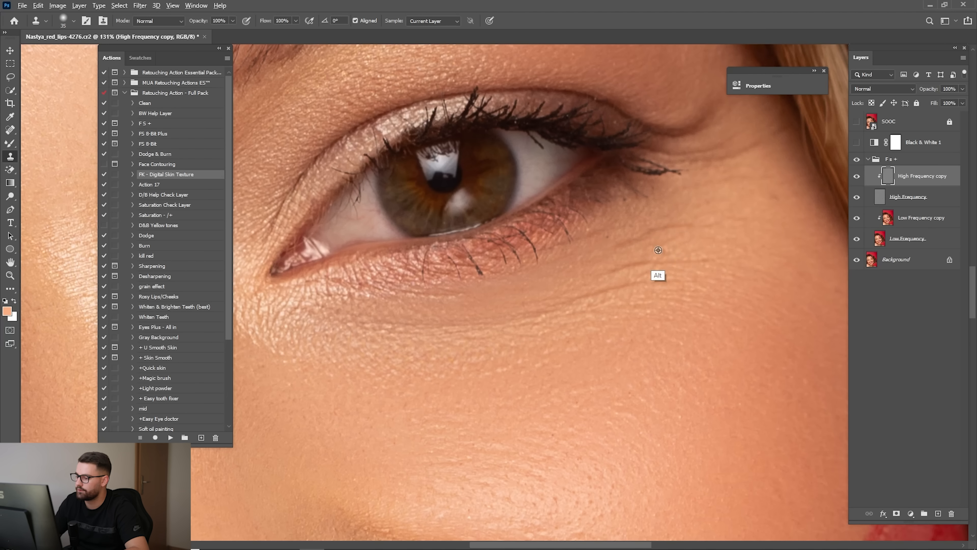
pyautogui.keyDown('alt'); pyautogui.click(658, 273); pyautogui.keyUp('alt')
pyautogui.moveTo(627, 268); pyautogui.dragTo(709, 257)
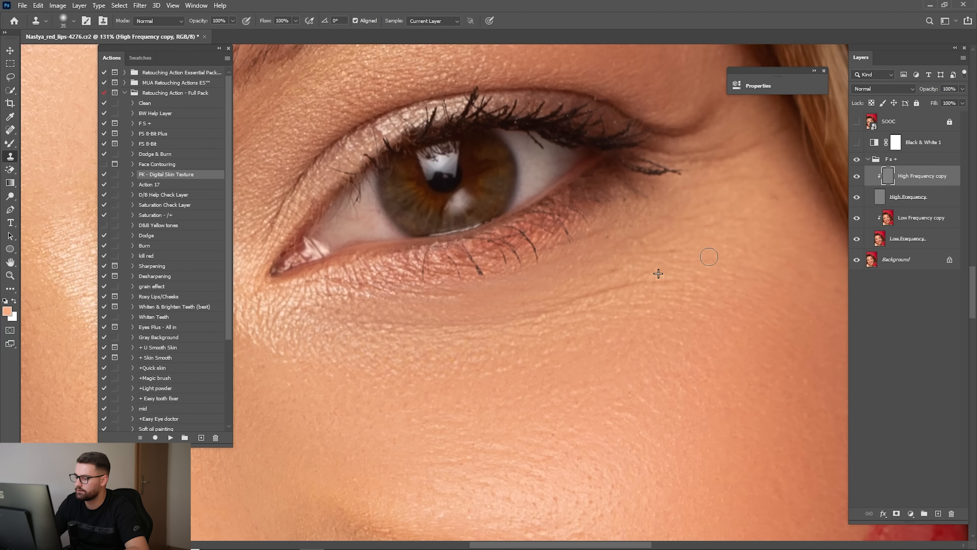
# Clone out the crease running beneath the same eye using texture sampled from the skin below it.
pyautogui.keyDown('alt'); pyautogui.click(571, 325); pyautogui.keyUp('alt')
pyautogui.moveTo(570, 302); pyautogui.dragTo(628, 283)
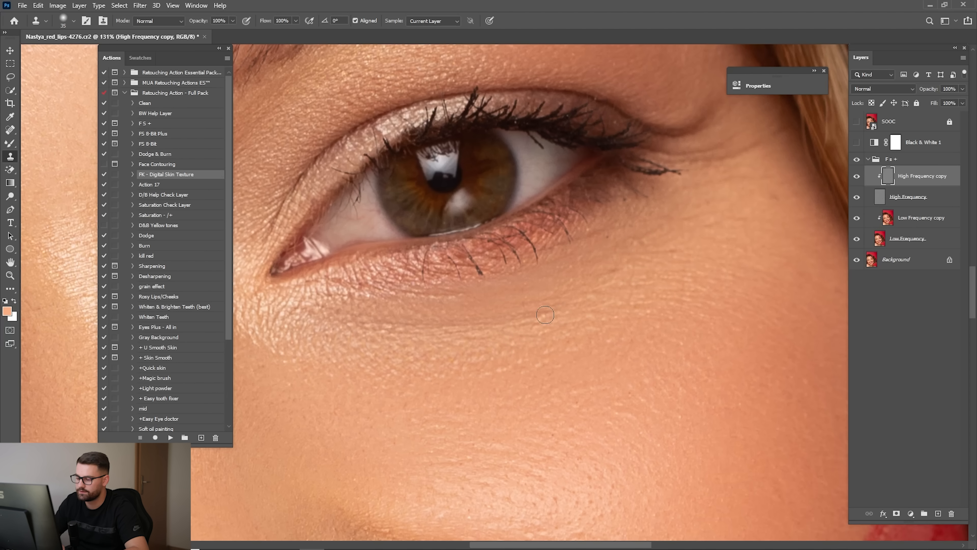
pyautogui.moveTo(481, 327); pyautogui.dragTo(599, 315)
pyautogui.moveTo(640, 291); pyautogui.dragTo(557, 310)
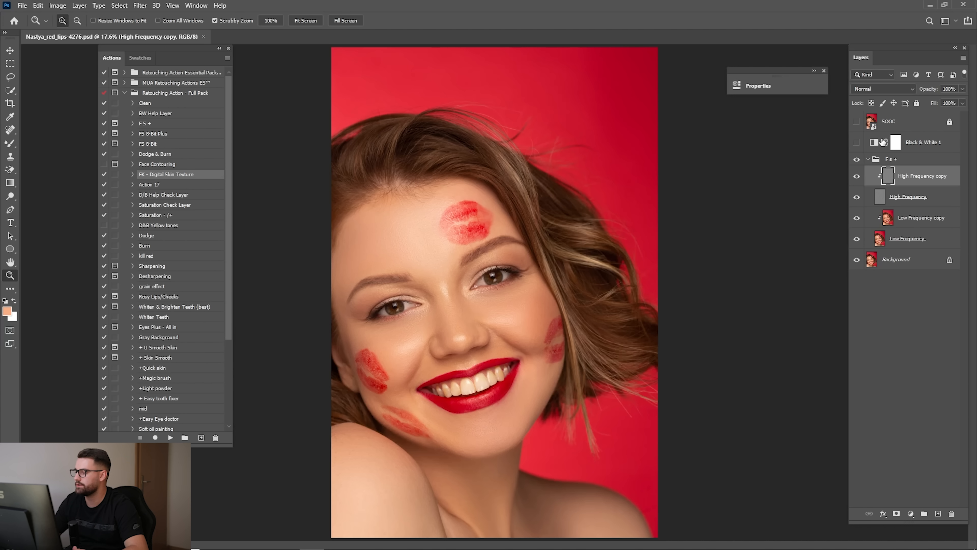
# Toggle the F s + group's visibility to compare the whole portrait before and after the skin retouch.
pyautogui.click(856, 160)
pyautogui.click(857, 160)
pyautogui.click(857, 160)
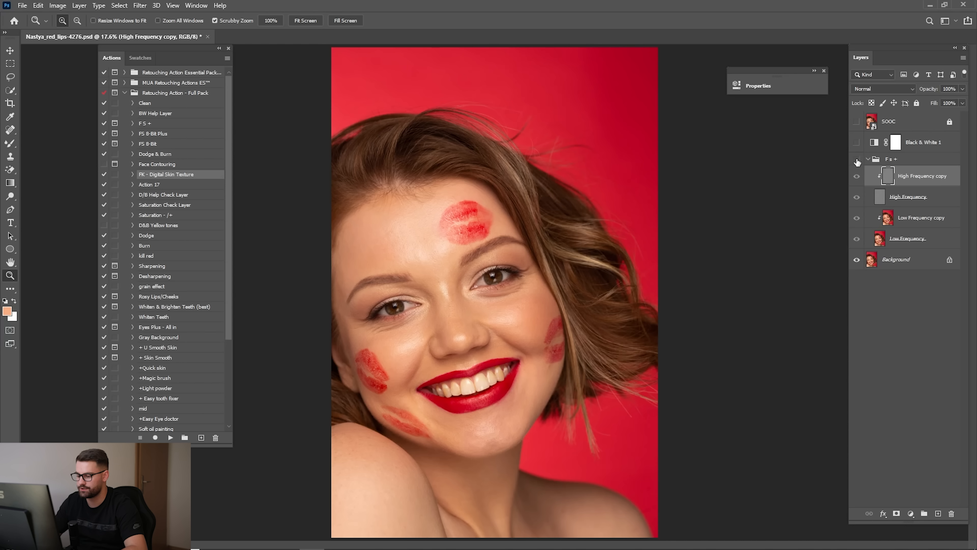
pyautogui.click(857, 160)
# Collapse the F s + group and merge it into a single layer.
pyautogui.click(868, 160)
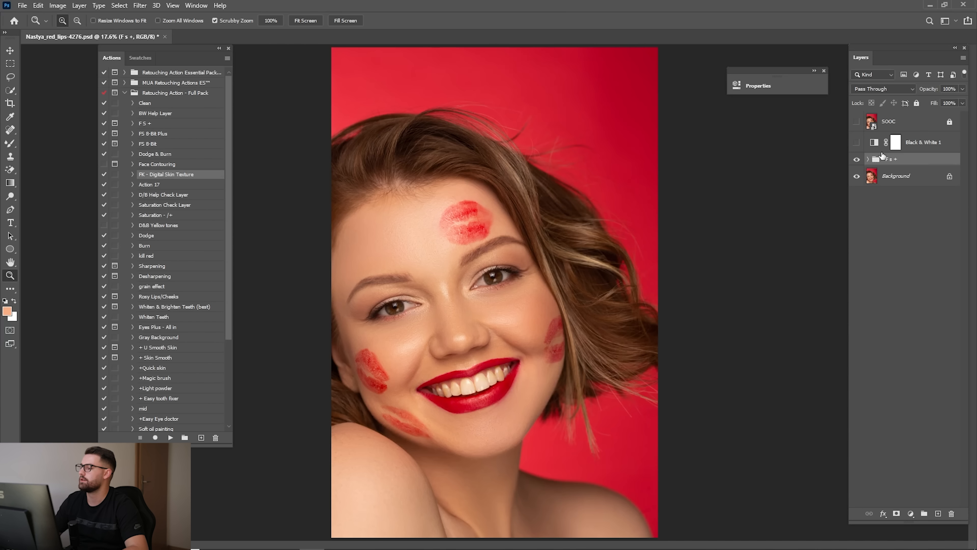
pyautogui.rightClick(889, 162)
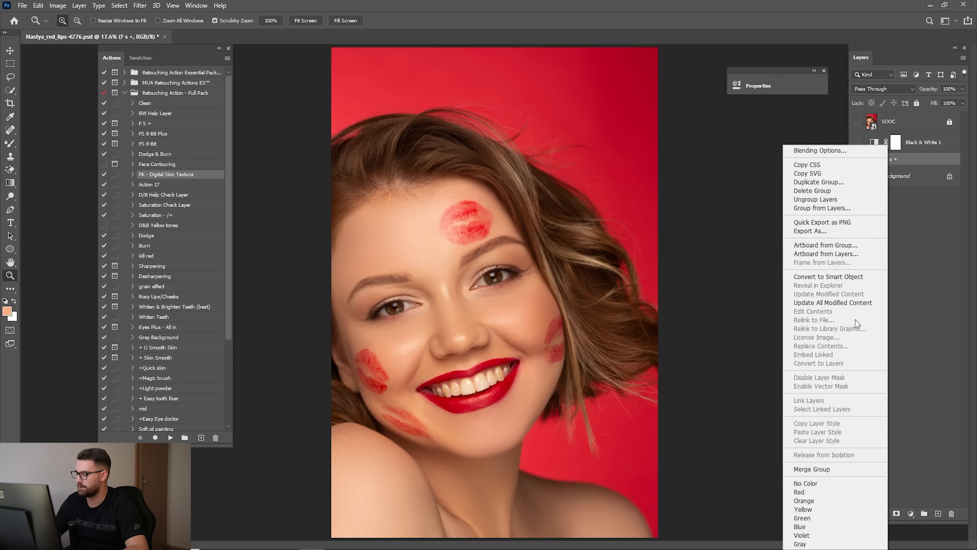
pyautogui.click(828, 469)
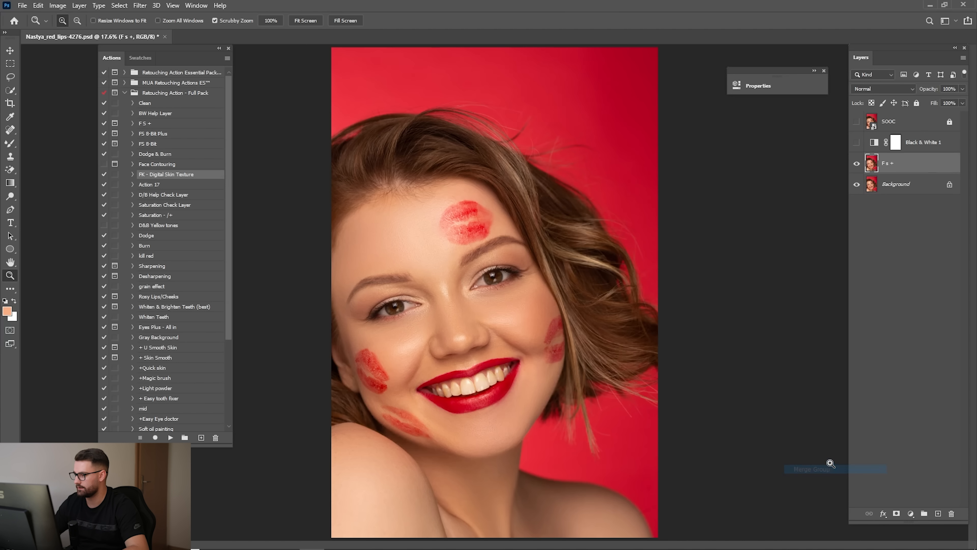
# Toggle the merged F s + layer on and off to compare the retouched portrait with the background.
pyautogui.click(857, 166)
pyautogui.click(856, 166)
pyautogui.click(857, 165)
pyautogui.click(857, 166)
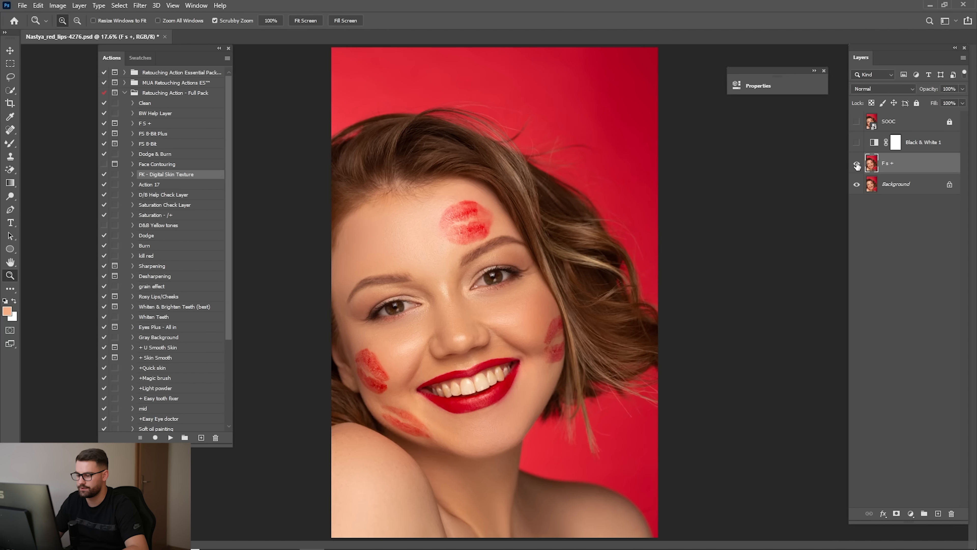
pyautogui.click(857, 166)
pyautogui.click(857, 166)
pyautogui.click(856, 168)
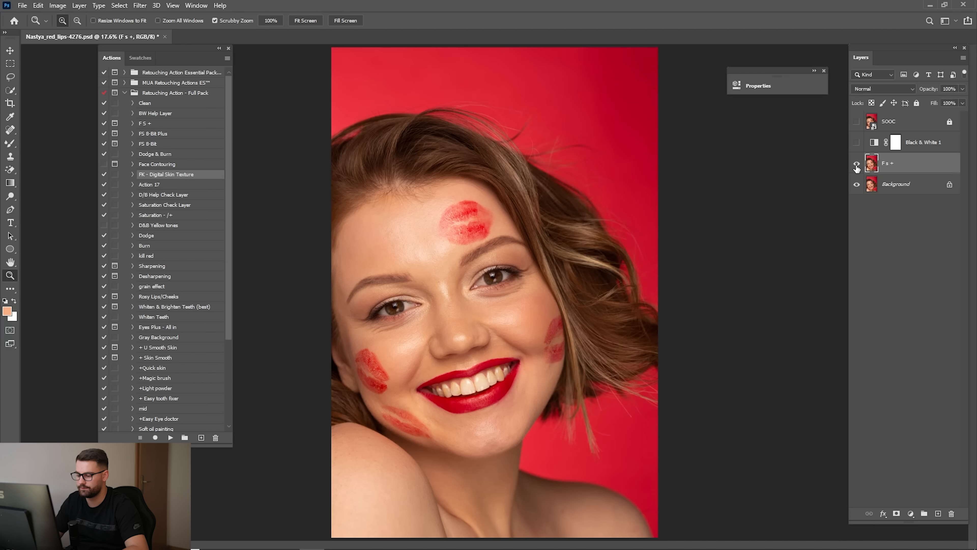
# Run the Dodge and Burn actions from the Retouching Action - Full Pack set above the F s + layer.
pyautogui.click(857, 167)
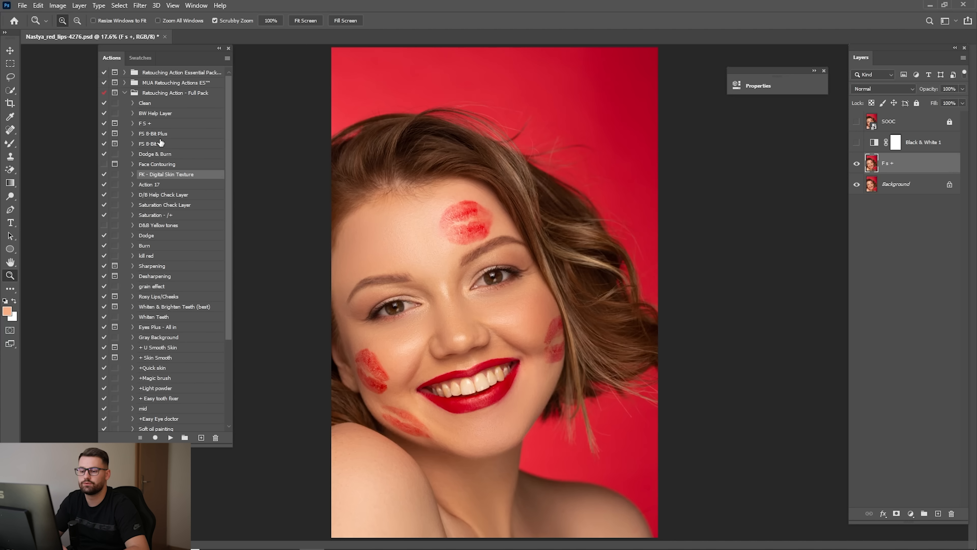
pyautogui.click(164, 155)
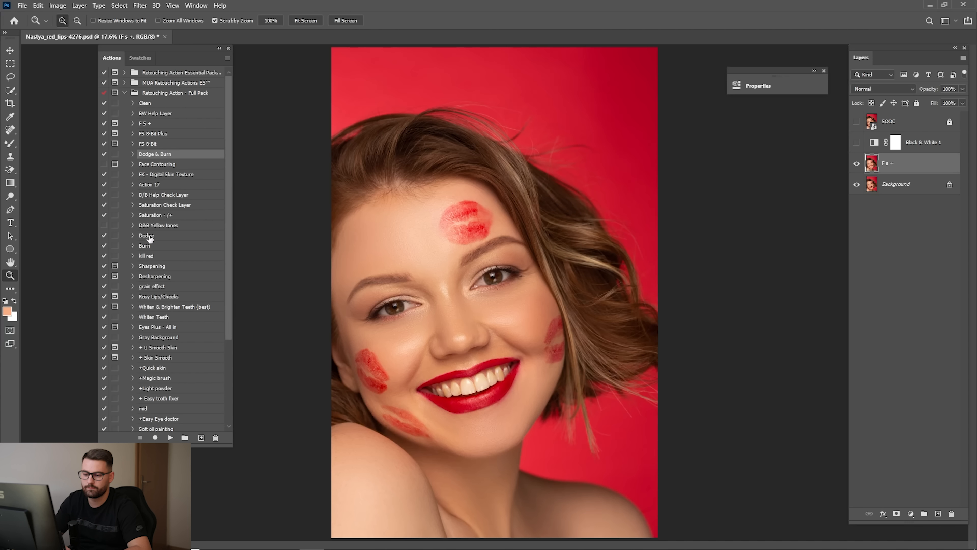
pyautogui.click(150, 237)
pyautogui.keyDown('shift'); pyautogui.click(146, 247); pyautogui.keyUp('shift')
pyautogui.click(170, 438)
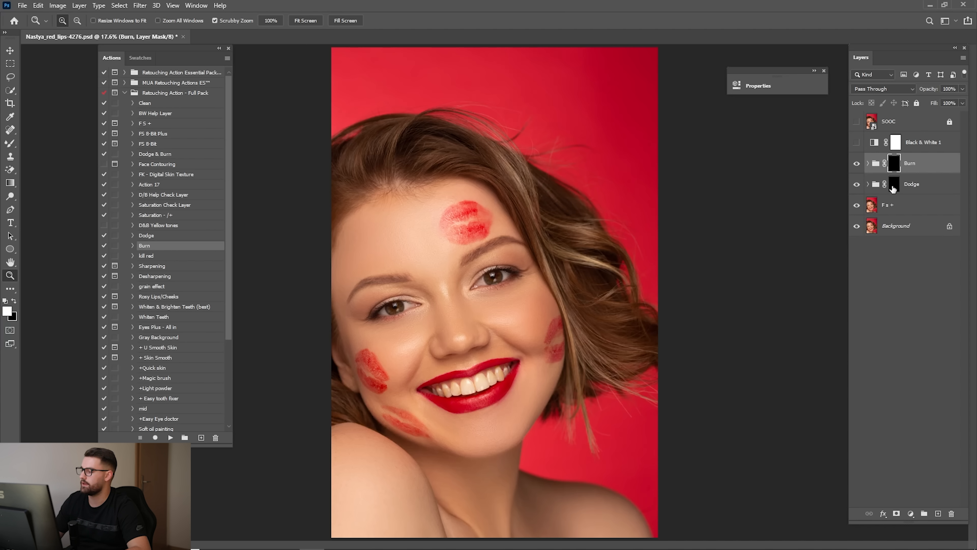
# Paint white on the Dodge group's mask at 10% opacity to brighten the forehead, the area between the brows and the chin.
pyautogui.click(893, 187)
pyautogui.press('b')
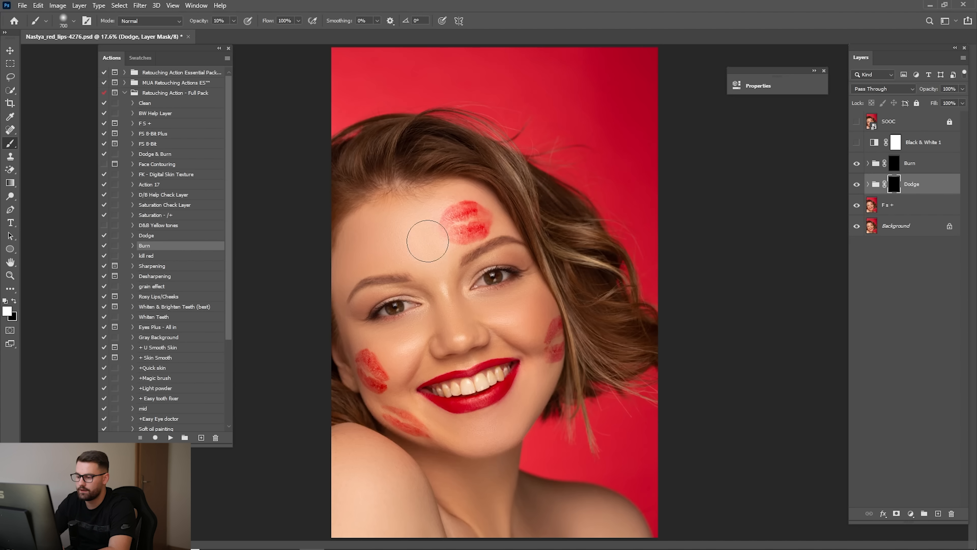
pyautogui.press(']')
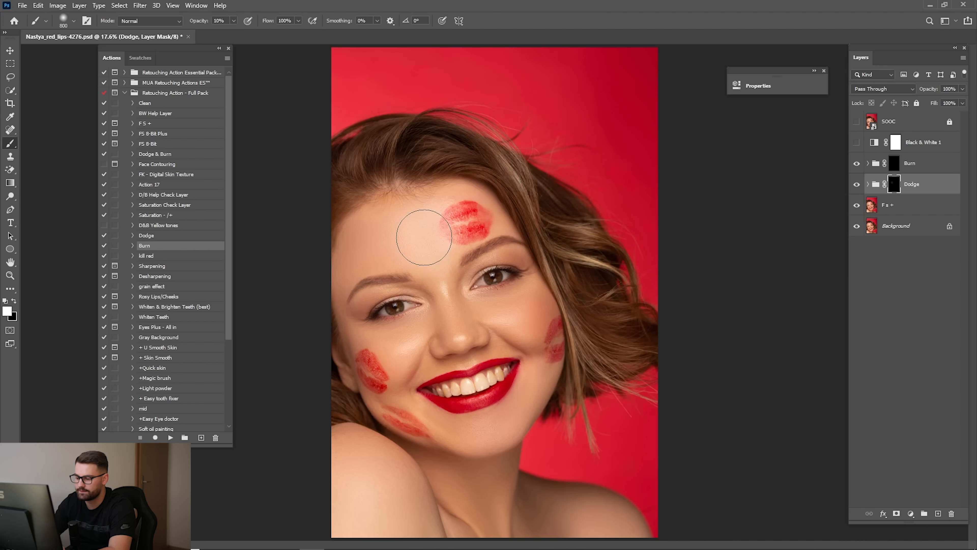
pyautogui.press('[')
pyautogui.press('[')
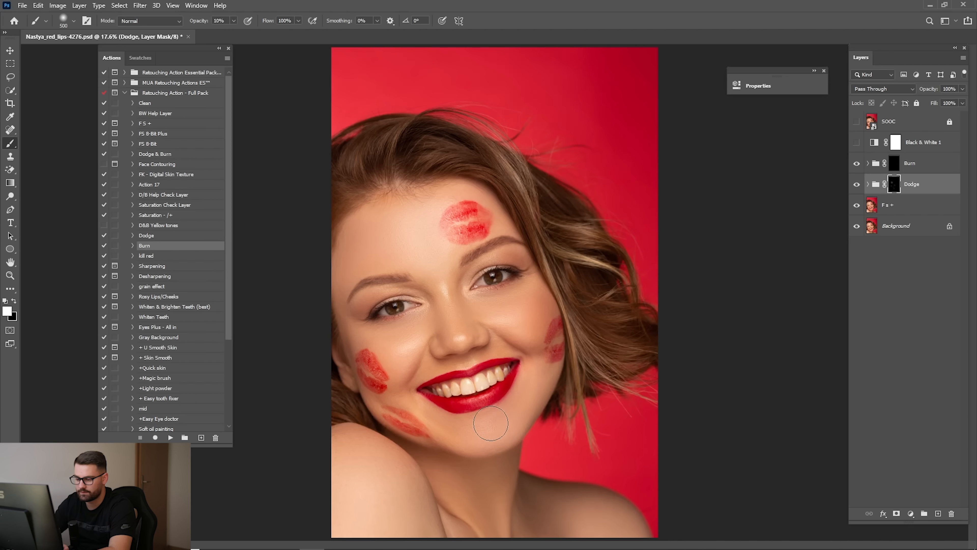
pyautogui.press(']')
pyautogui.press(']')
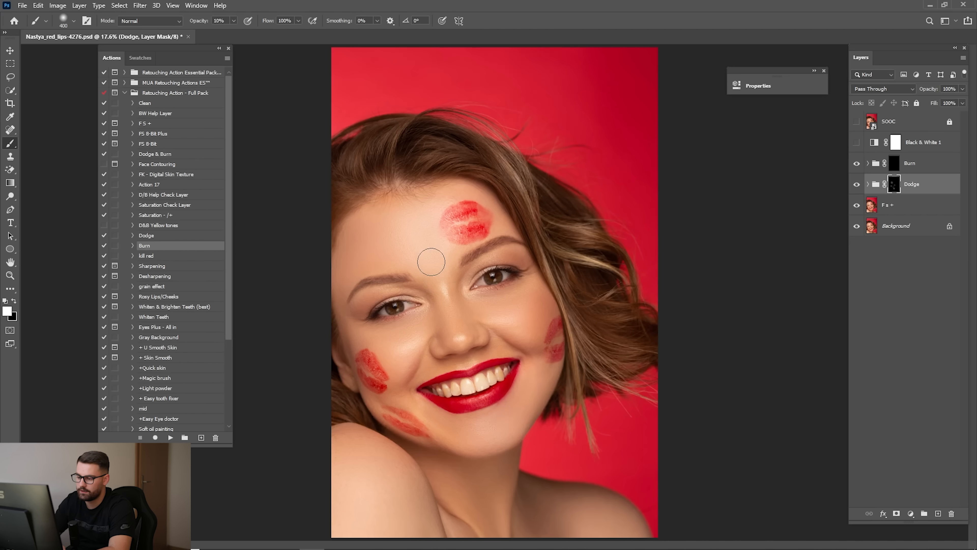
pyautogui.press(']')
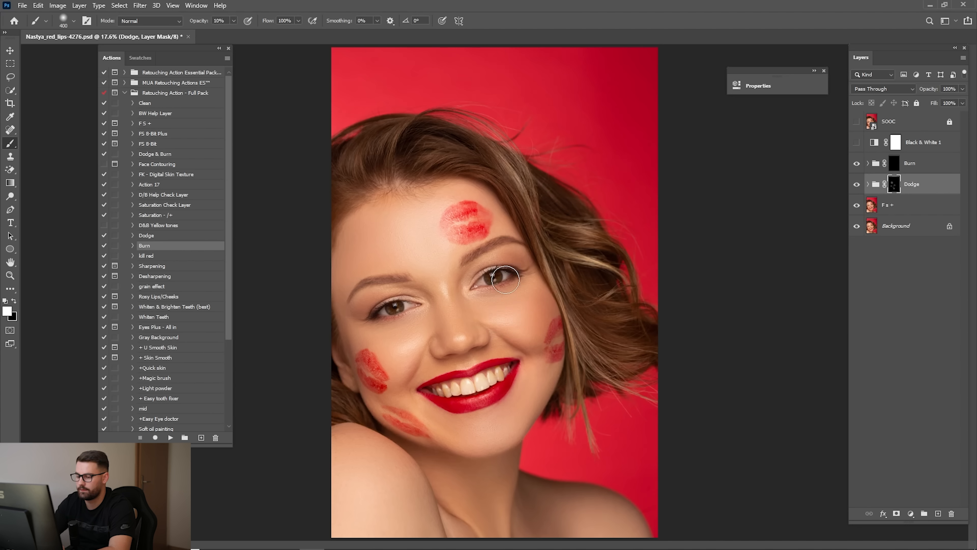
# Brighten both eyes on the Dodge mask with a small soft brush at 40% opacity.
pyautogui.press('[')
pyautogui.scroll(5, 505, 280)
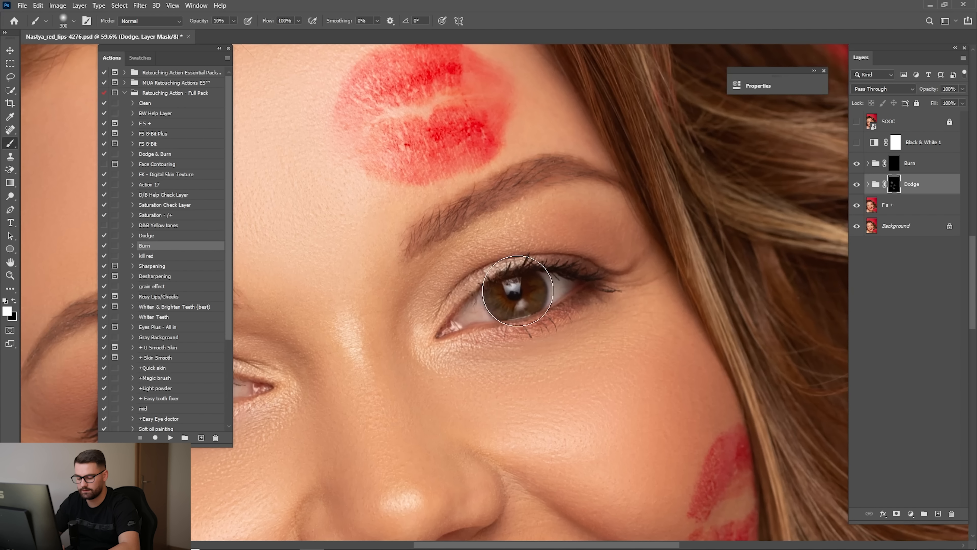
pyautogui.press('[')
pyautogui.press('[')
pyautogui.press('[')
pyautogui.press('[')
pyautogui.press('4')
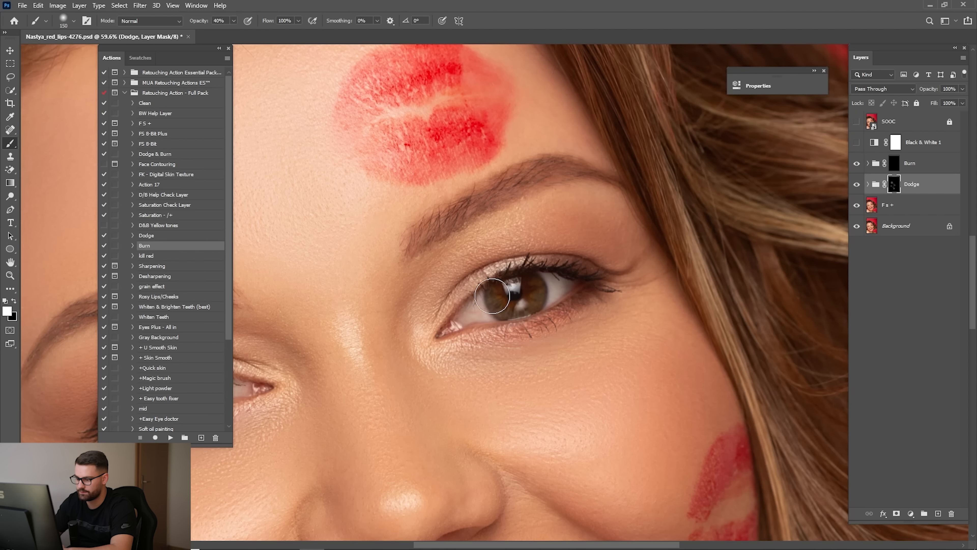
pyautogui.moveTo(493, 295); pyautogui.dragTo(698, 202)
pyautogui.moveTo(397, 305); pyautogui.dragTo(516, 247)
pyautogui.press(']')
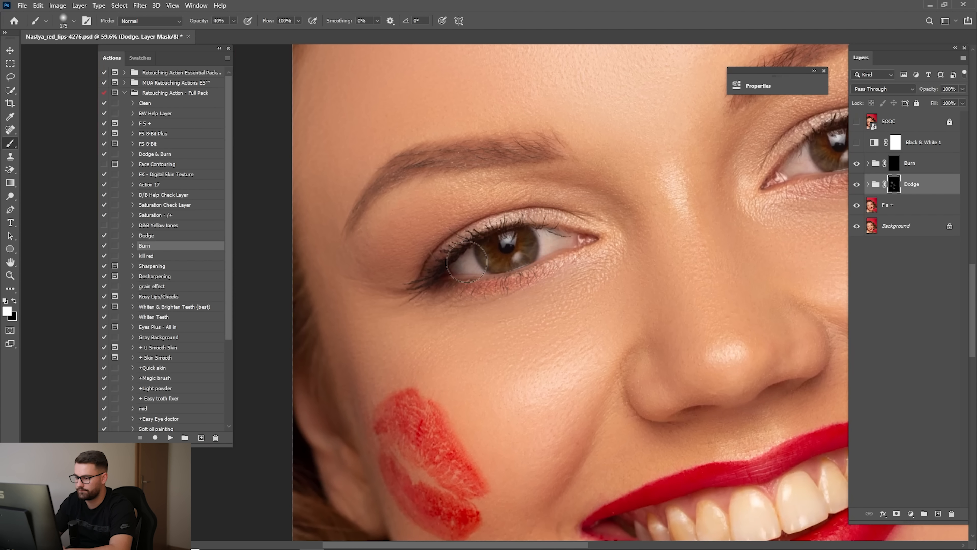
# Toggle the Dodge group's visibility to compare the eyes before and after brightening.
pyautogui.click(857, 186)
pyautogui.click(857, 186)
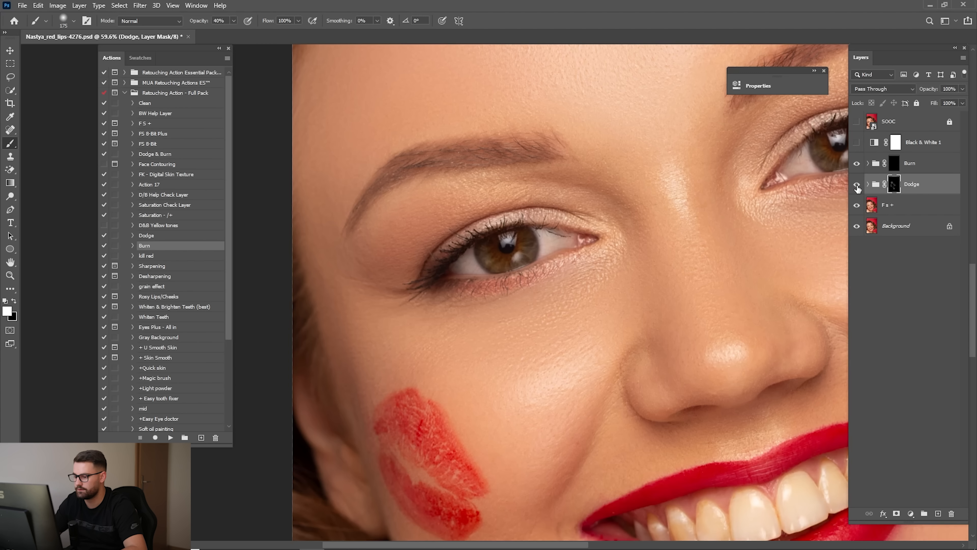
pyautogui.click(857, 186)
pyautogui.click(857, 186)
# Brighten the teeth and mouth area on the Dodge mask with a 300 px brush at 40% opacity.
pyautogui.moveTo(704, 343)
pyautogui.mouseDown()
pyautogui.moveTo(620, 280)
pyautogui.moveTo(596, 287)
pyautogui.mouseUp()
pyautogui.moveTo(596, 286); pyautogui.dragTo(509, 258)
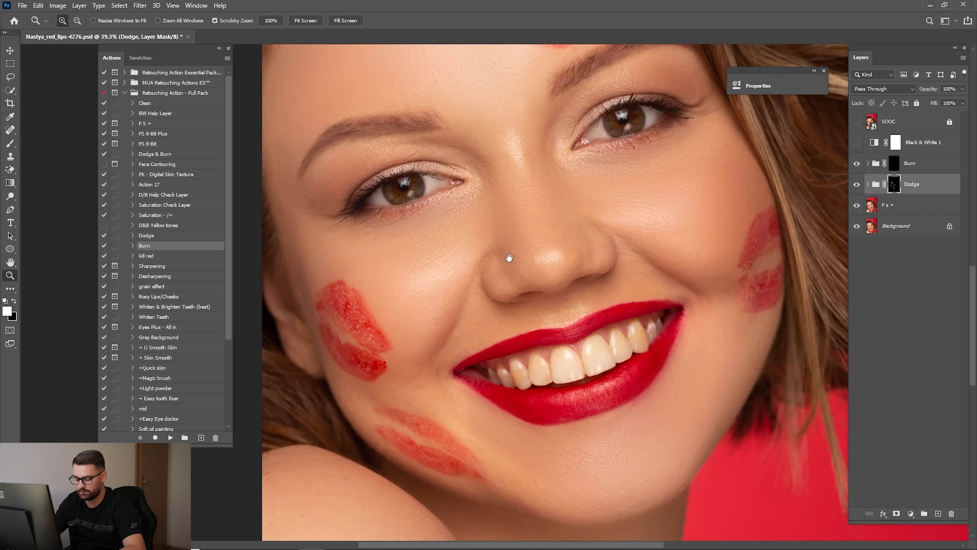
pyautogui.press(']')
pyautogui.press(']')
pyautogui.press(']')
pyautogui.press(']')
pyautogui.press('[')
pyautogui.moveTo(554, 321); pyautogui.dragTo(459, 265)
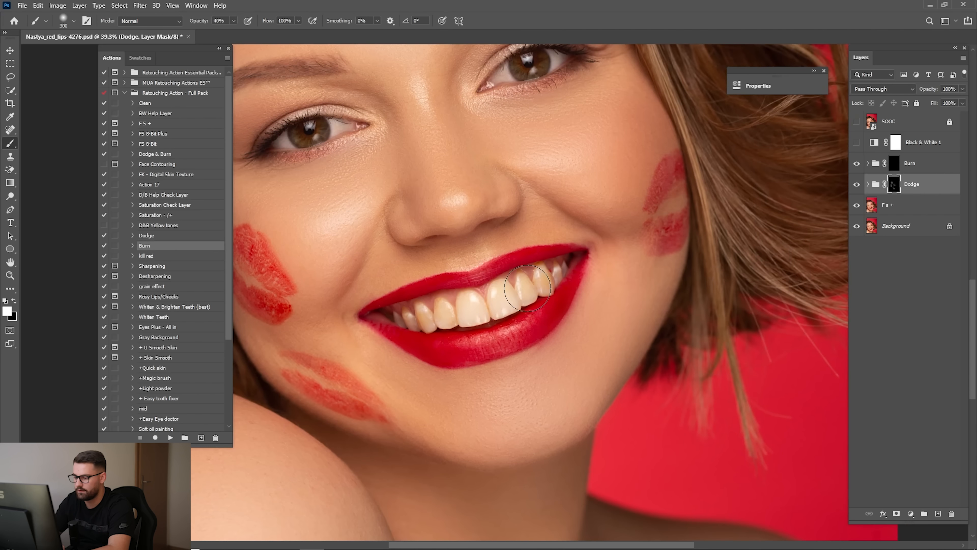
pyautogui.moveTo(551, 331); pyautogui.dragTo(557, 286)
pyautogui.press(']')
pyautogui.press(']')
# Dodge the highlights on the nose, cheek and forehead at 40% opacity, varying the brush between about 200 and 700 px.
pyautogui.moveTo(483, 165); pyautogui.dragTo(488, 287)
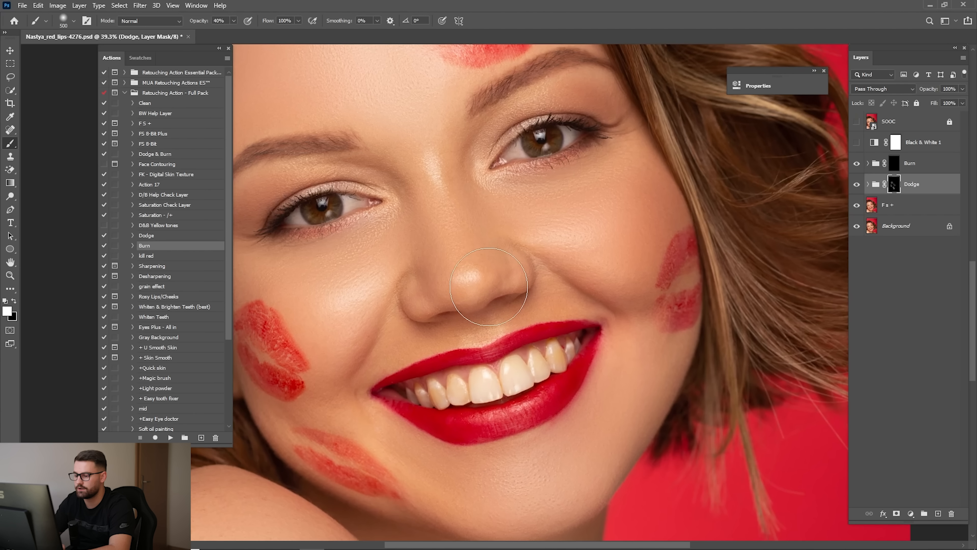
pyautogui.press('[')
pyautogui.press('[')
pyautogui.press('[')
pyautogui.press(']')
pyautogui.press(']')
pyautogui.press(']')
pyautogui.press(']')
pyautogui.press(']')
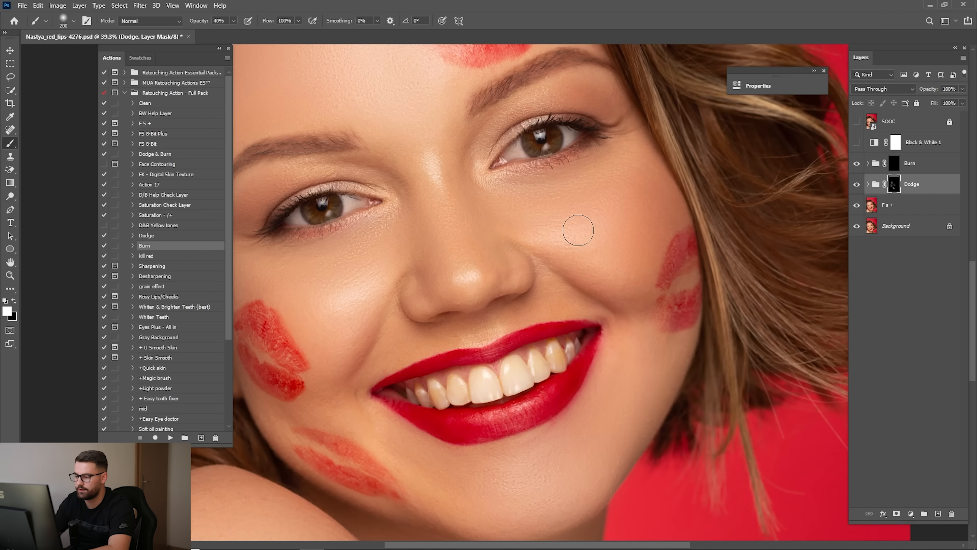
pyautogui.moveTo(432, 107); pyautogui.dragTo(522, 235)
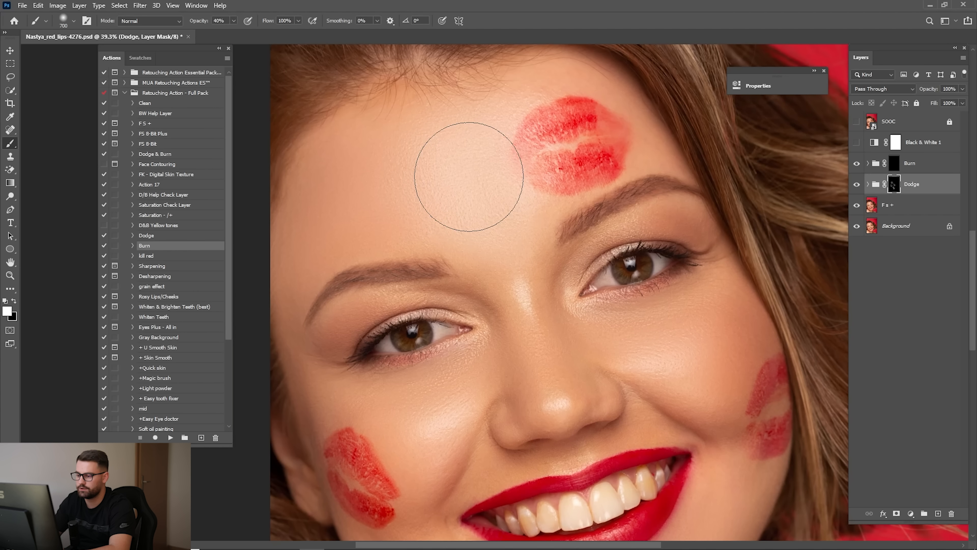
# Brighten the hair highlights on the Dodge mask with a large brush, raising the brush opacity to 50%.
pyautogui.hotkey('ctrl', '0')
pyautogui.press(']')
pyautogui.press(']')
pyautogui.press(']')
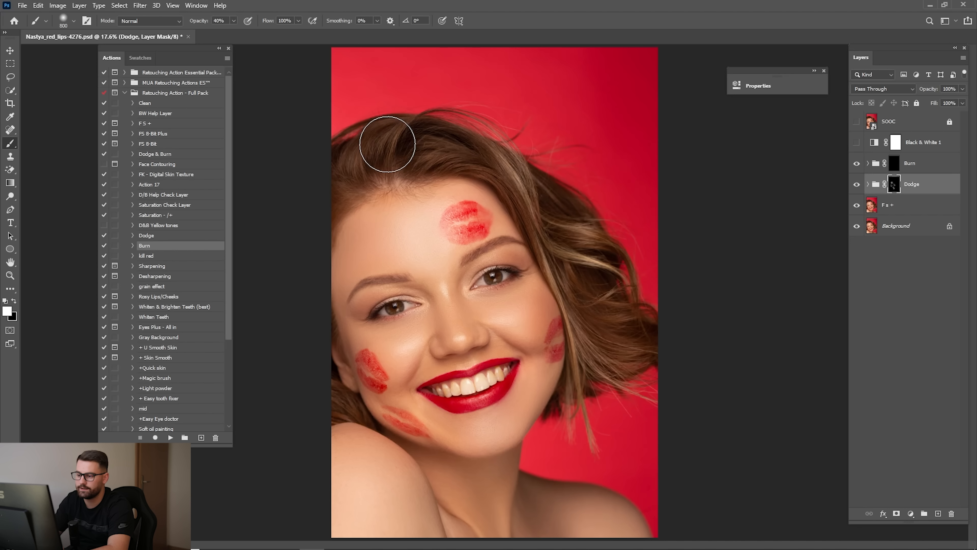
pyautogui.press('[')
pyautogui.press('[')
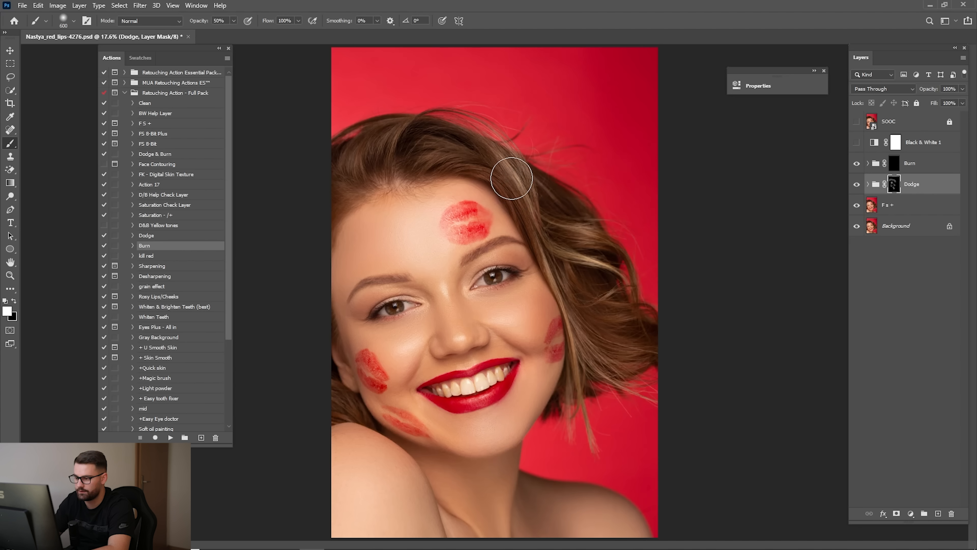
pyautogui.press('5')
pyautogui.press(']')
pyautogui.press(']')
pyautogui.press(']')
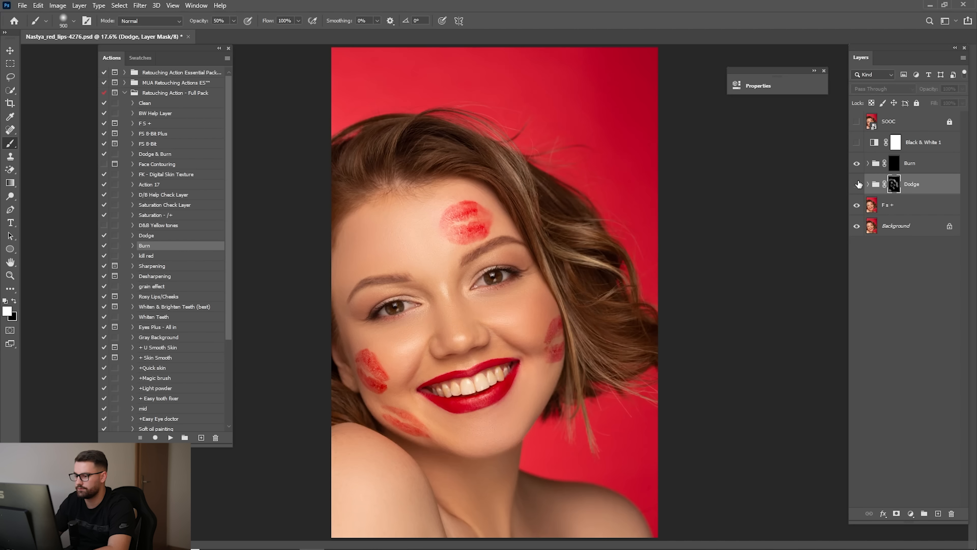
# Expand the Dodge group to inspect its Desaturate and Dodge adjustment layers, toggle the group's visibility, and collapse it again.
pyautogui.click(867, 180)
pyautogui.click(867, 184)
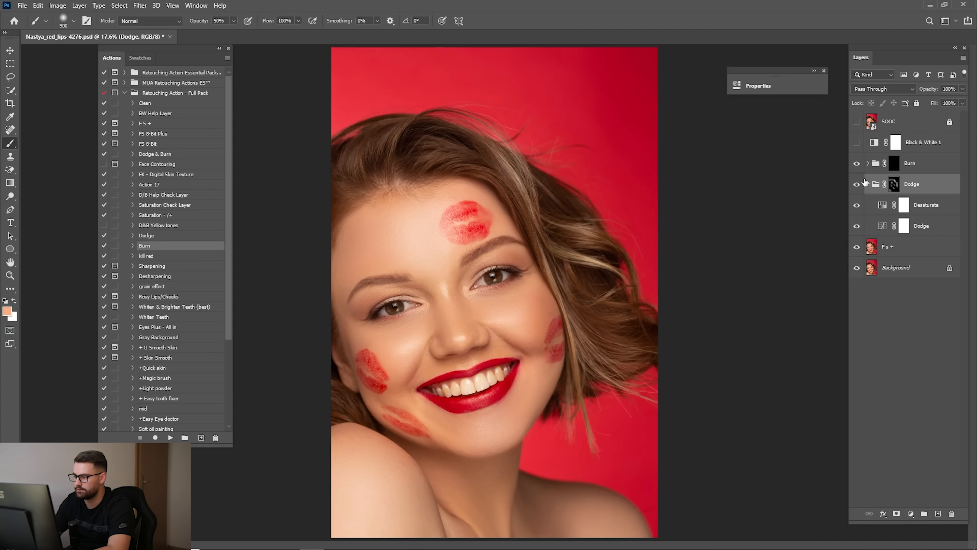
pyautogui.click(856, 184)
pyautogui.click(856, 185)
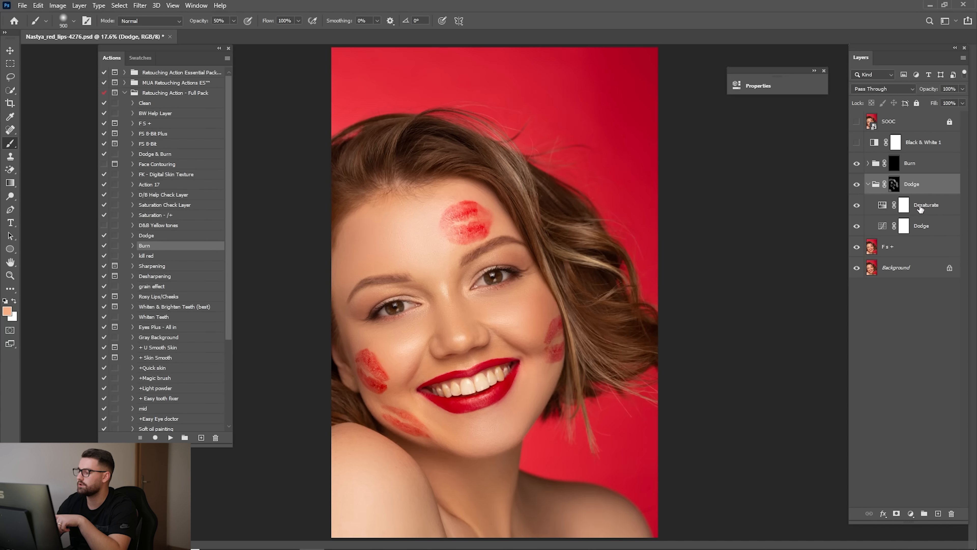
pyautogui.click(899, 205)
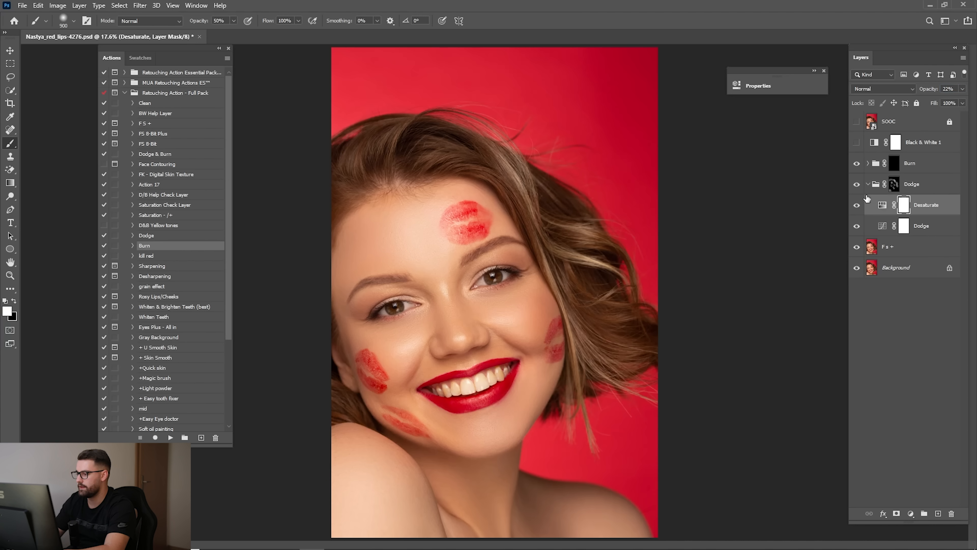
pyautogui.click(870, 185)
# Toggle the collapsed Dodge group on and off to judge the dodging across the whole portrait.
pyautogui.click(856, 185)
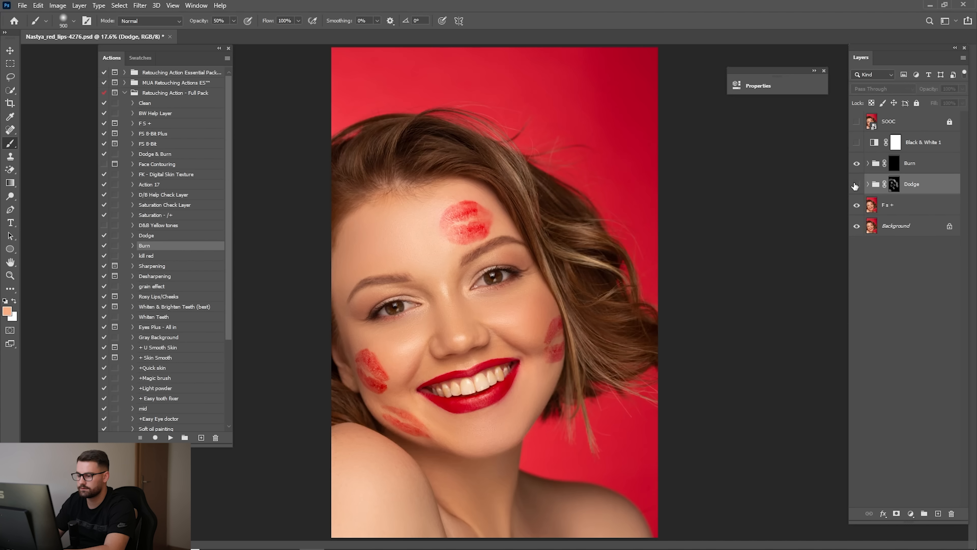
pyautogui.click(856, 185)
pyautogui.click(857, 184)
pyautogui.click(858, 184)
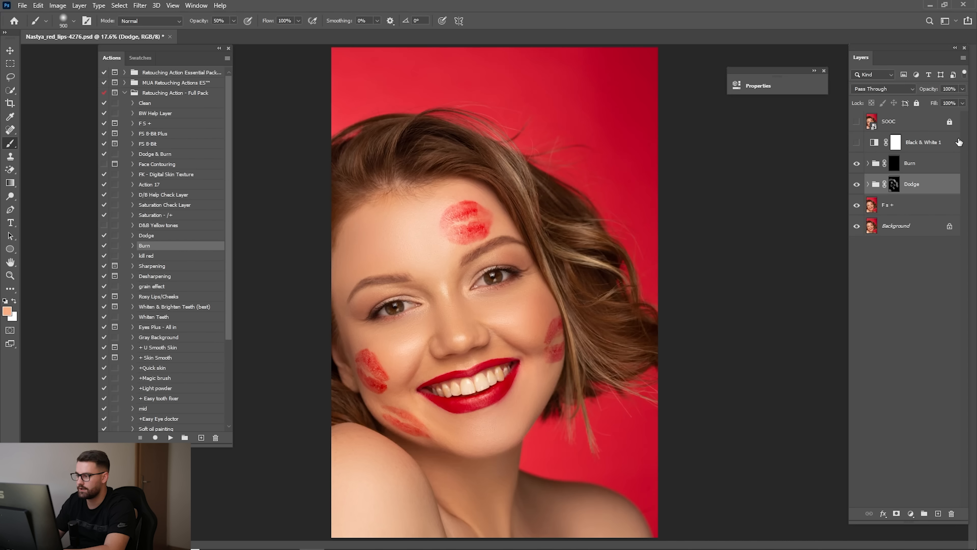
pyautogui.click(856, 184)
pyautogui.click(857, 185)
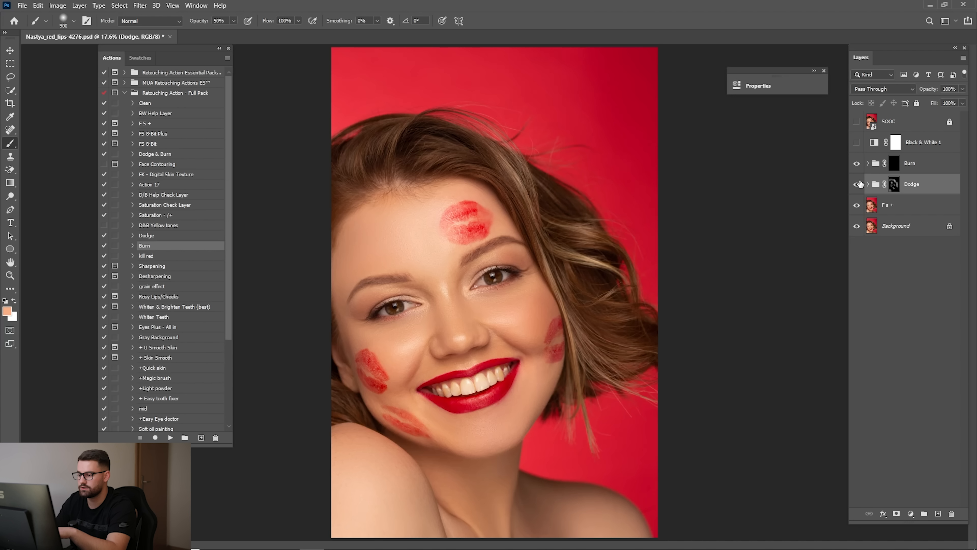
# Set the Dodge group's opacity to 65% and compare the portrait with the group hidden and shown.
pyautogui.click(926, 88)
pyautogui.write('6')
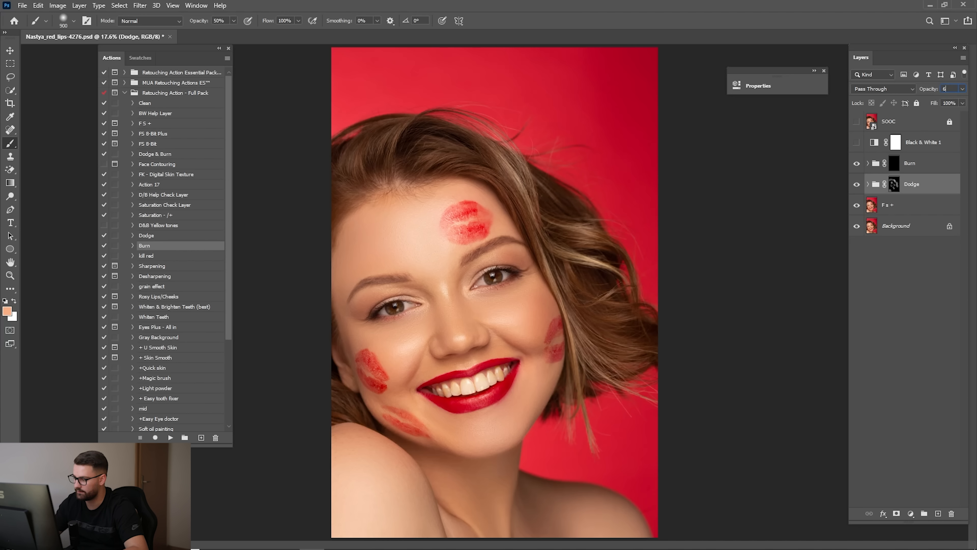
pyautogui.write('5')
pyautogui.press('Return')
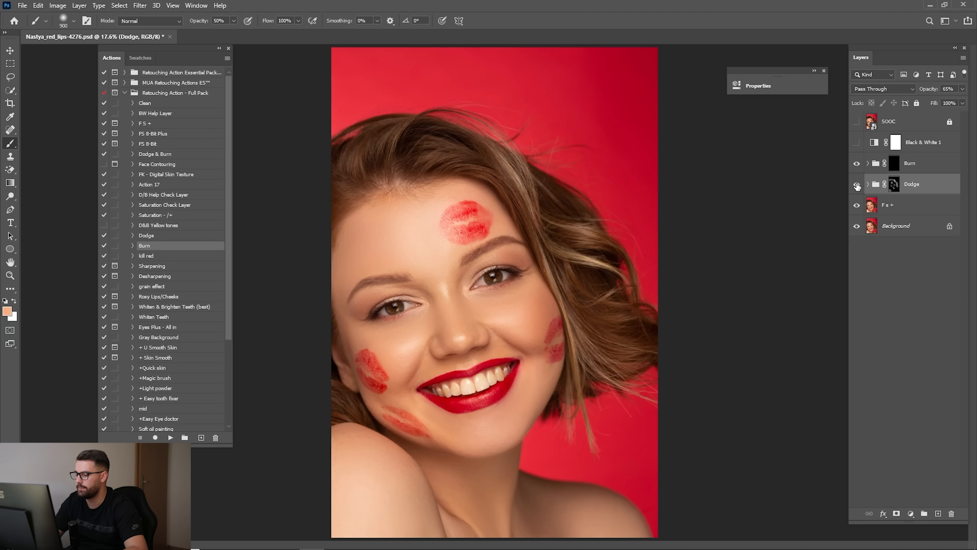
pyautogui.click(857, 184)
pyautogui.click(857, 185)
pyautogui.click(857, 185)
pyautogui.click(857, 184)
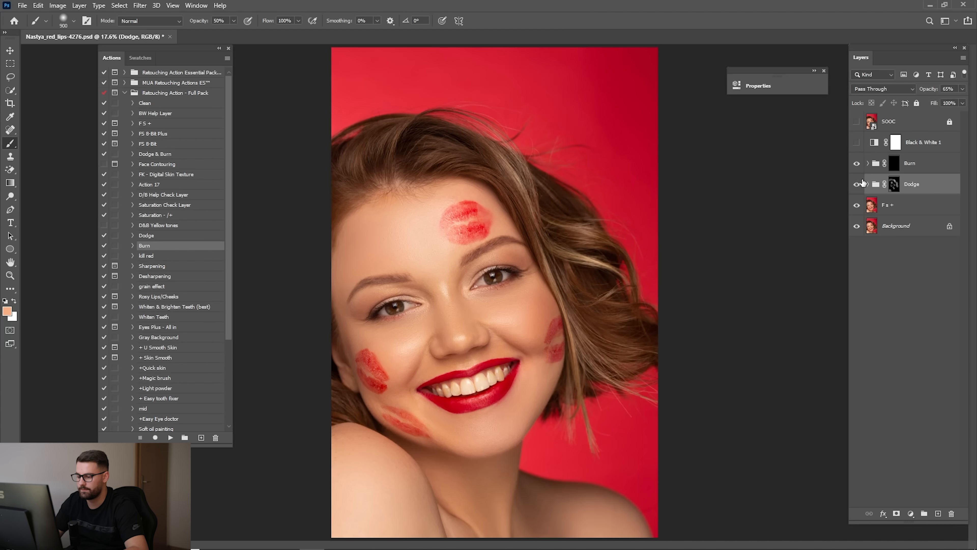
# Paint on the Burn group's mask with a 600 px brush at 50% opacity to darken the forehead along the hairline.
pyautogui.click(898, 165)
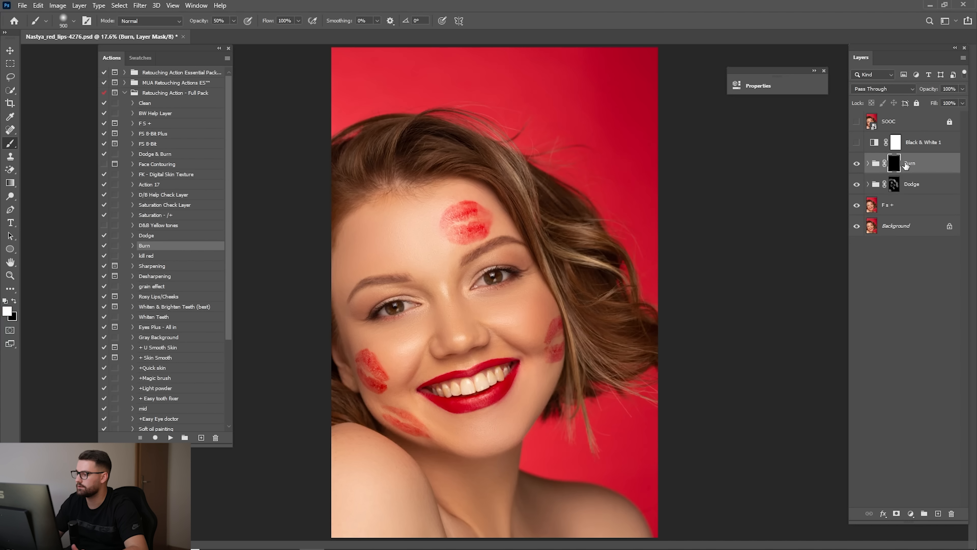
pyautogui.scroll(3, 396, 297)
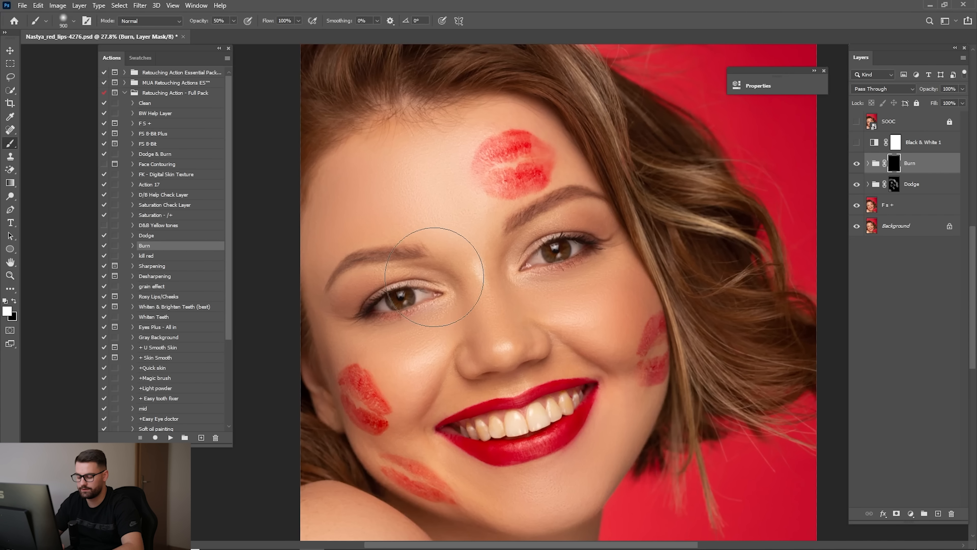
pyautogui.press('[')
pyautogui.press('[')
pyautogui.press('[')
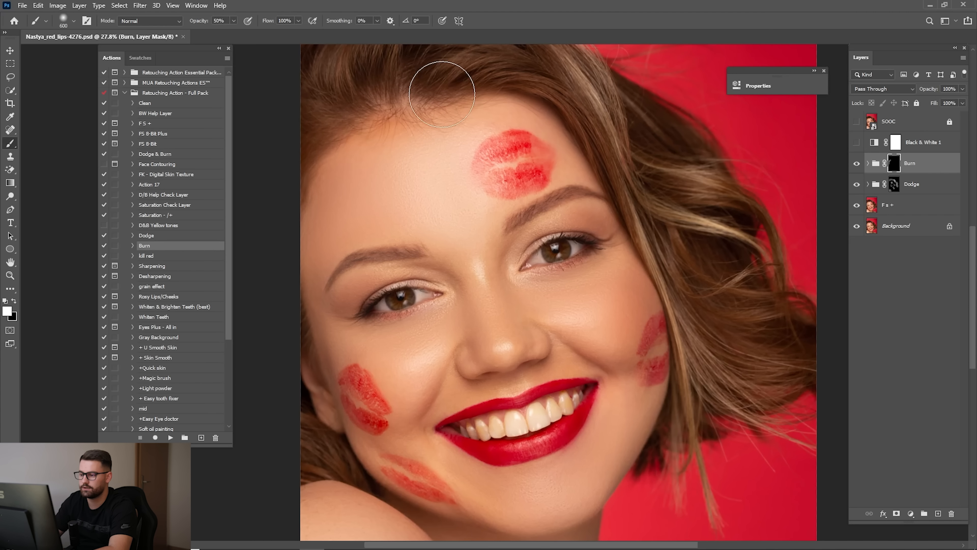
pyautogui.moveTo(573, 146); pyautogui.dragTo(498, 89)
# Burn the sides of the face with a 500 px brush and the forehead edge beside the lipstick mark with a 600 px brush.
pyautogui.press('[')
pyautogui.moveTo(582, 245); pyautogui.dragTo(581, 251)
pyautogui.moveTo(375, 303); pyautogui.dragTo(501, 302)
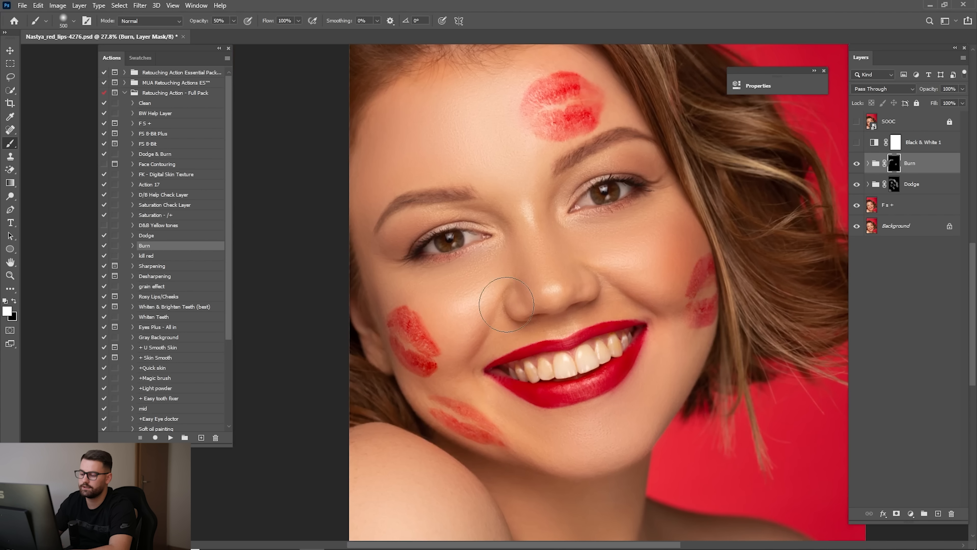
pyautogui.moveTo(405, 286)
pyautogui.mouseDown()
pyautogui.moveTo(443, 408)
pyautogui.moveTo(382, 262)
pyautogui.moveTo(471, 178)
pyautogui.moveTo(461, 169)
pyautogui.mouseUp()
pyautogui.press(']')
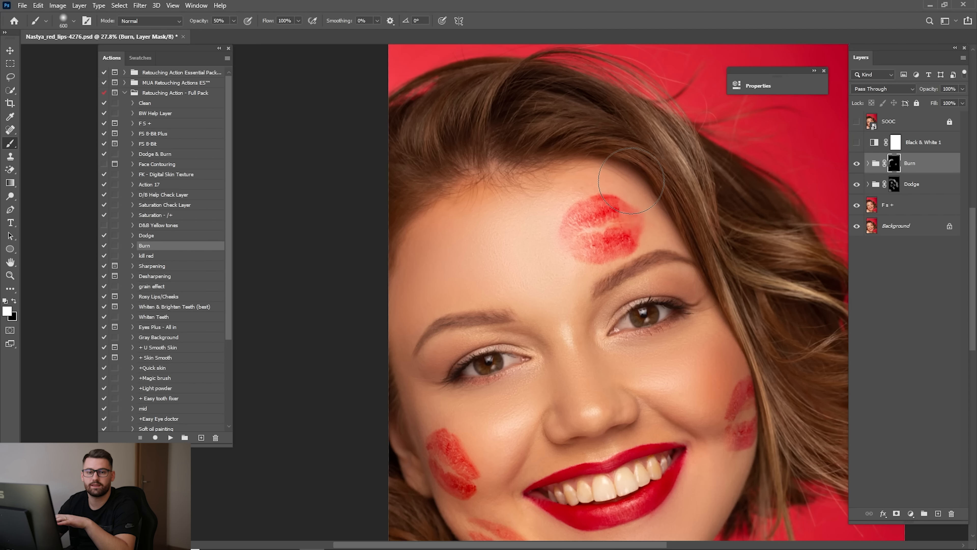
pyautogui.moveTo(631, 180)
pyautogui.mouseDown()
pyautogui.moveTo(672, 215)
pyautogui.moveTo(652, 191)
pyautogui.mouseUp()
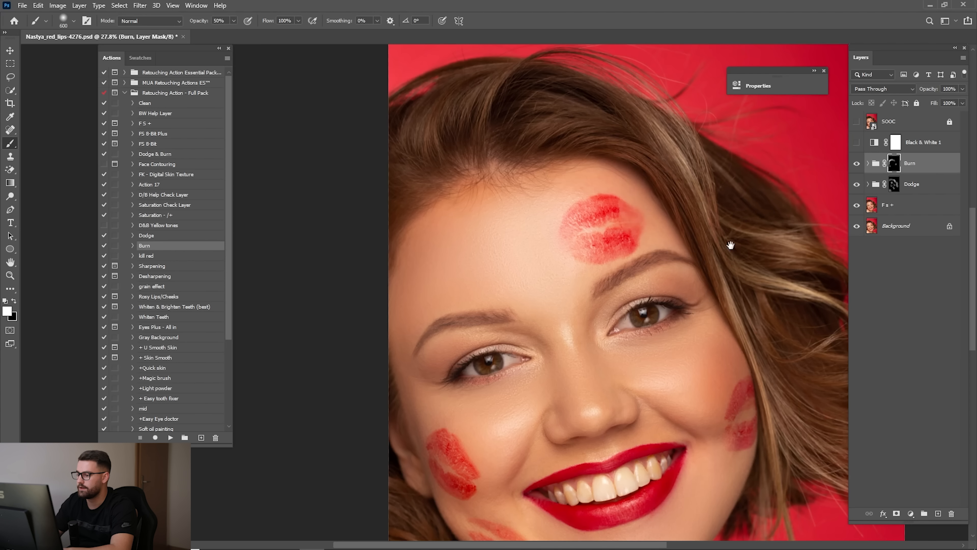
# Burn along both eyebrows on the Burn group's mask with 175 and 150 px brushes.
pyautogui.moveTo(730, 245); pyautogui.dragTo(653, 116)
pyautogui.press('[')
pyautogui.moveTo(630, 212); pyautogui.dragTo(696, 267)
pyautogui.press('[')
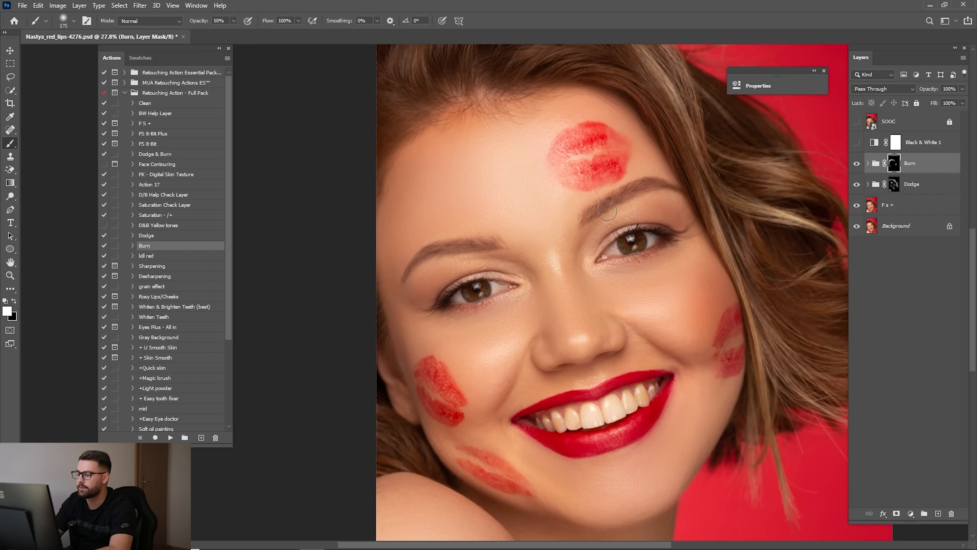
pyautogui.moveTo(570, 243); pyautogui.dragTo(575, 210)
pyautogui.press(']')
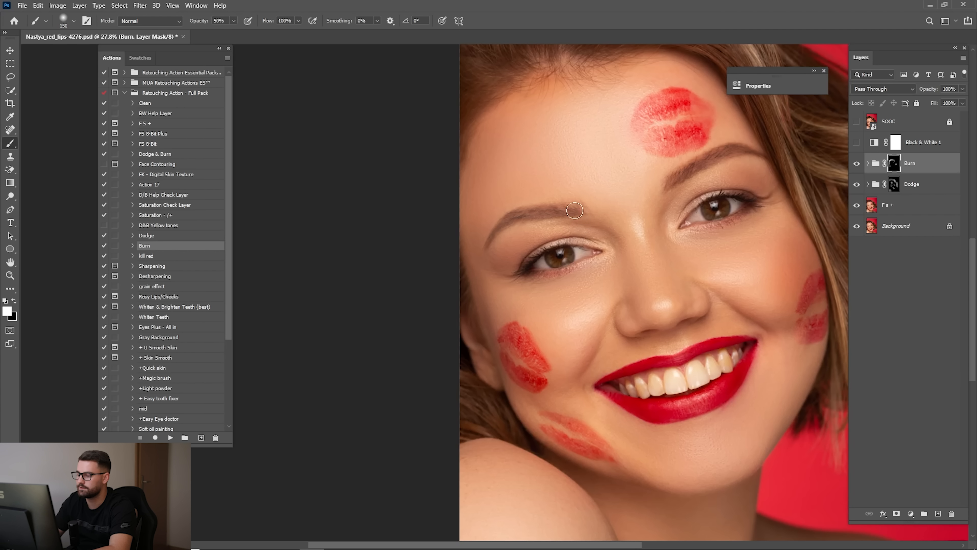
# Burn the upper eyelids with a 125 px brush and the cheek around the lipstick mark beside the hair with a 500 px brush.
pyautogui.moveTo(618, 265); pyautogui.dragTo(569, 262)
pyautogui.press('[')
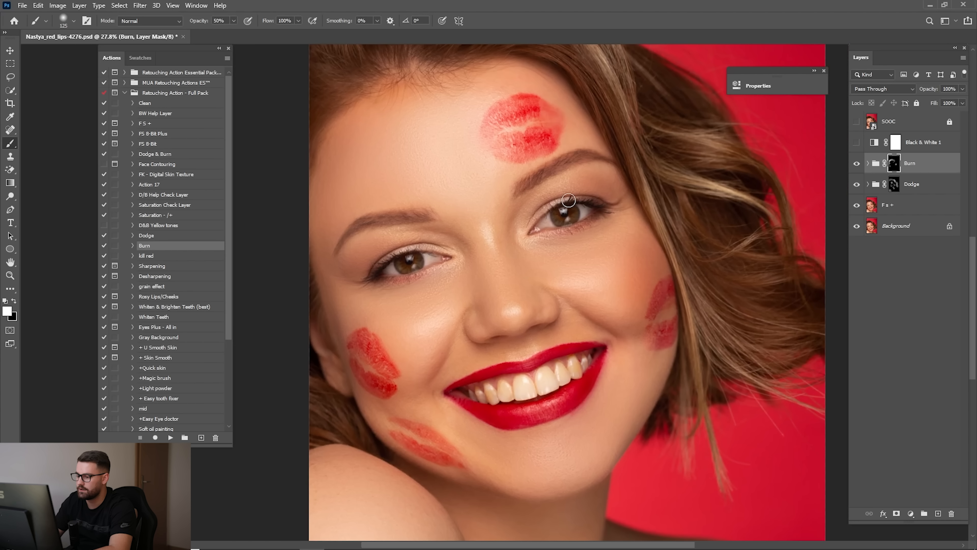
pyautogui.moveTo(403, 253); pyautogui.dragTo(350, 238)
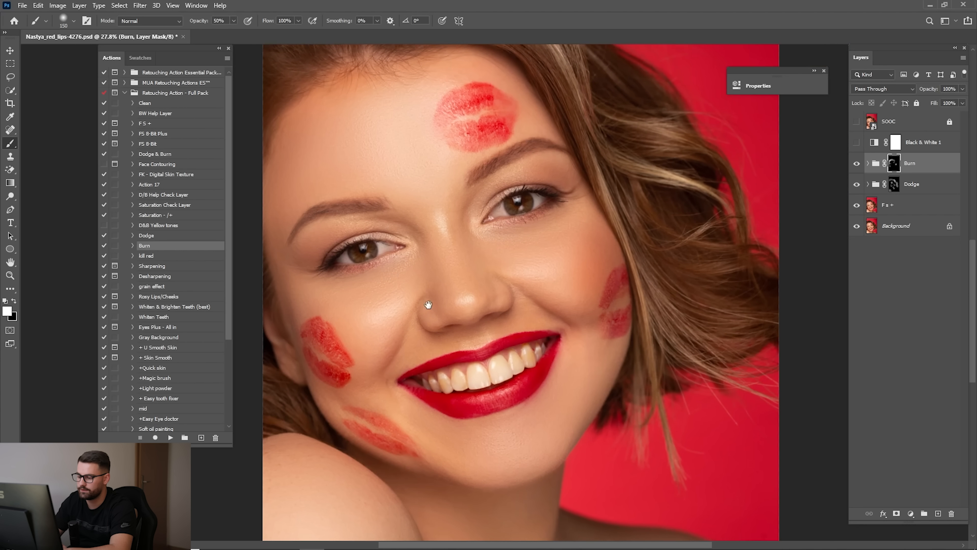
pyautogui.press(']')
pyautogui.press(']')
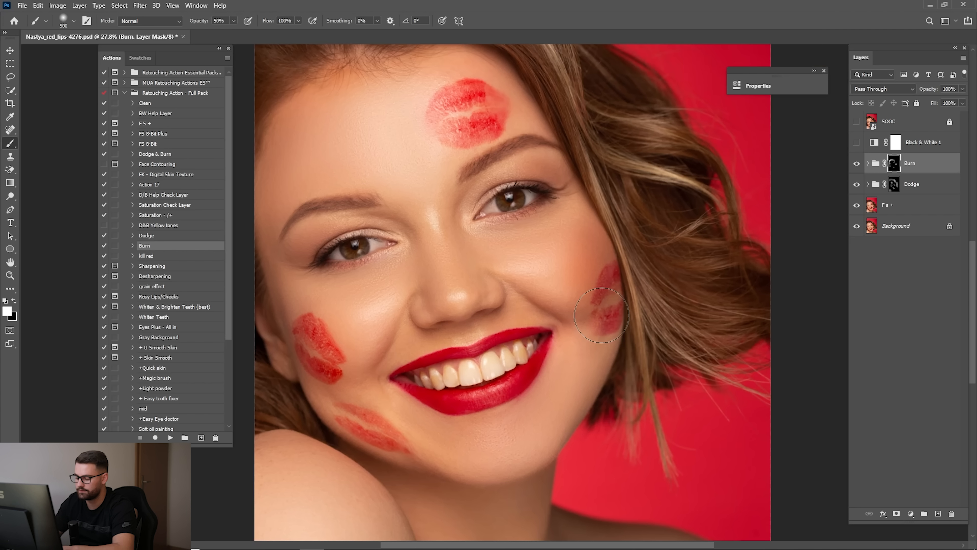
# Hide and show the Burn group to judge the burning across the whole portrait.
pyautogui.scroll(-3, 600, 316)
pyautogui.press(']')
pyautogui.click(861, 165)
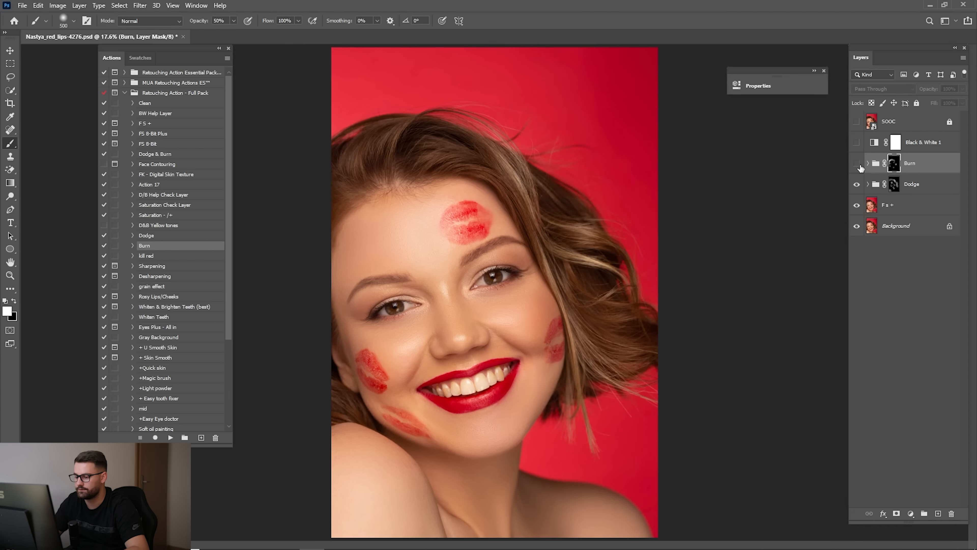
pyautogui.click(860, 166)
pyautogui.click(863, 167)
pyautogui.click(865, 170)
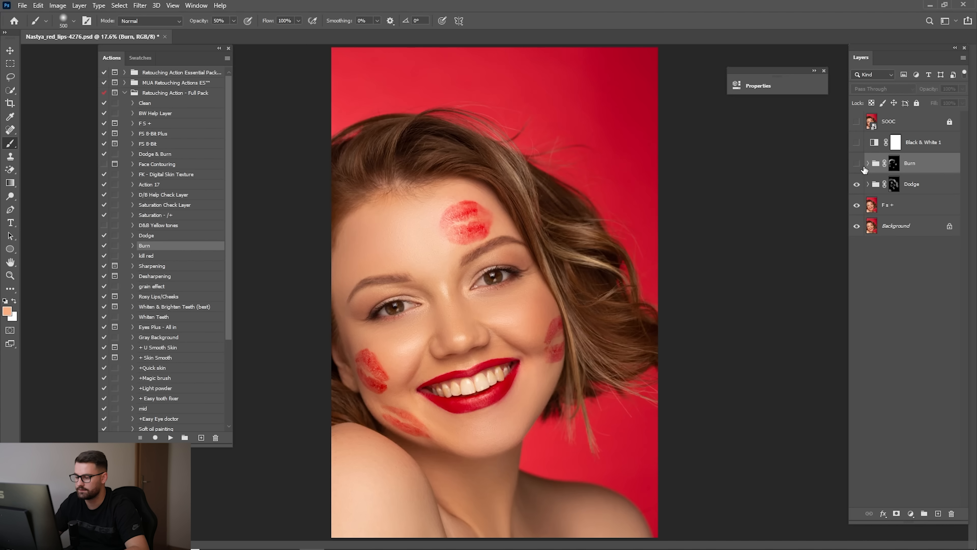
pyautogui.click(862, 167)
# Paint black on the Burn group's mask with 300 to 500 px brushes to soften the burning around the face and hair edges.
pyautogui.press('z')
pyautogui.click(573, 314)
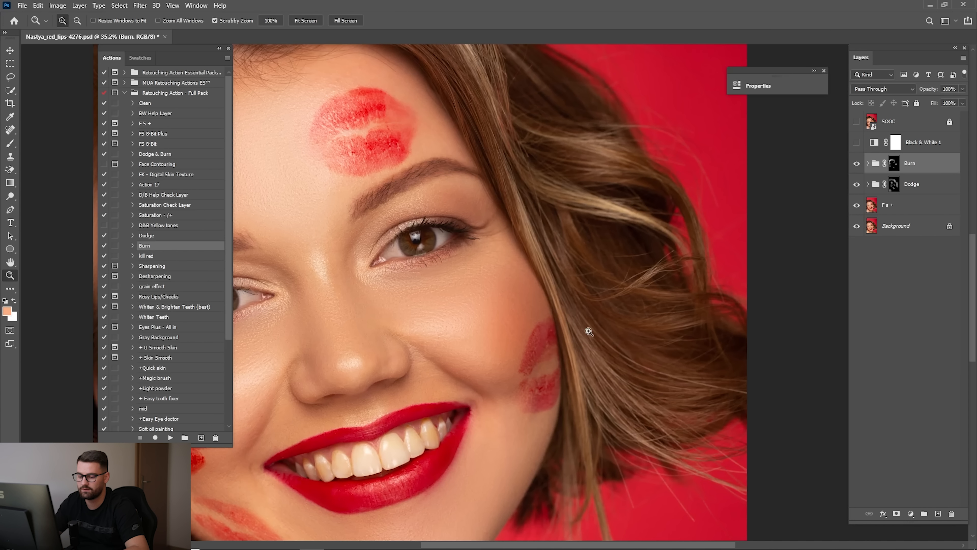
pyautogui.click(894, 165)
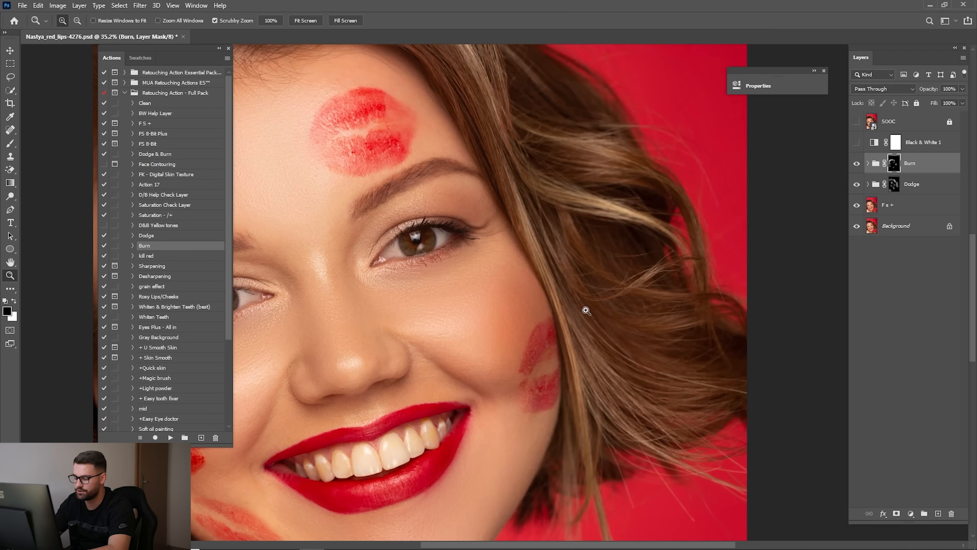
pyautogui.press('b')
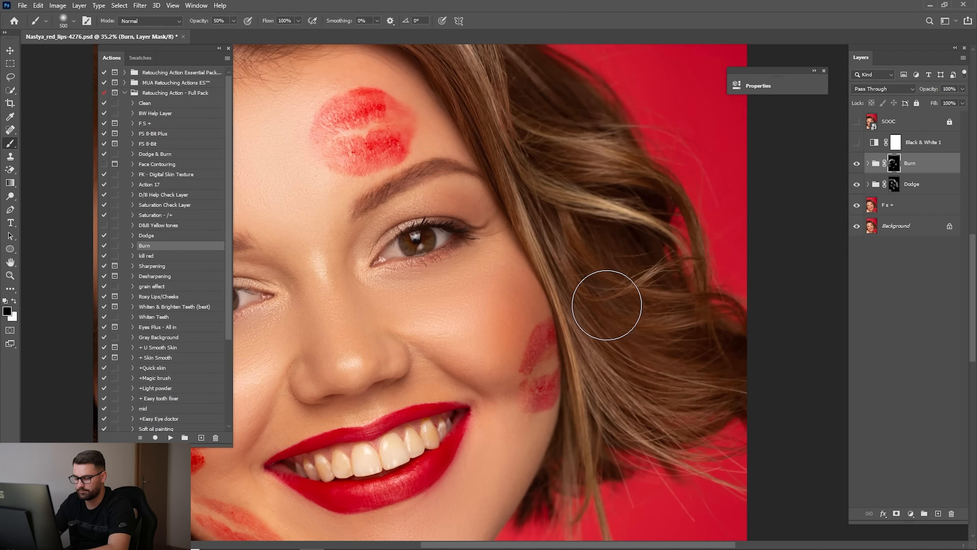
pyautogui.press('[')
pyautogui.press('[')
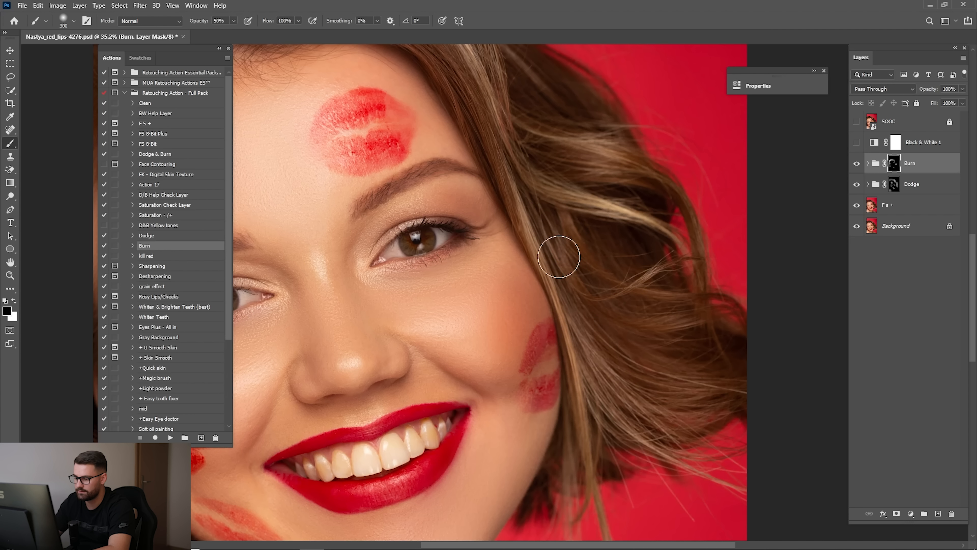
pyautogui.moveTo(447, 308); pyautogui.dragTo(737, 215)
pyautogui.press(']')
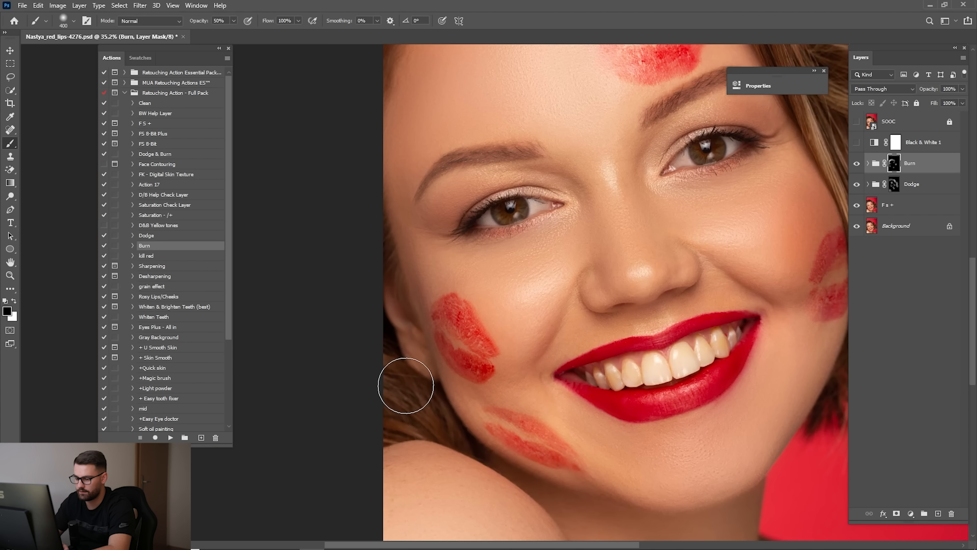
pyautogui.press('[')
pyautogui.moveTo(650, 304)
pyautogui.mouseDown()
pyautogui.moveTo(452, 295)
pyautogui.moveTo(358, 352)
pyautogui.mouseUp()
pyautogui.press(']')
pyautogui.press(']')
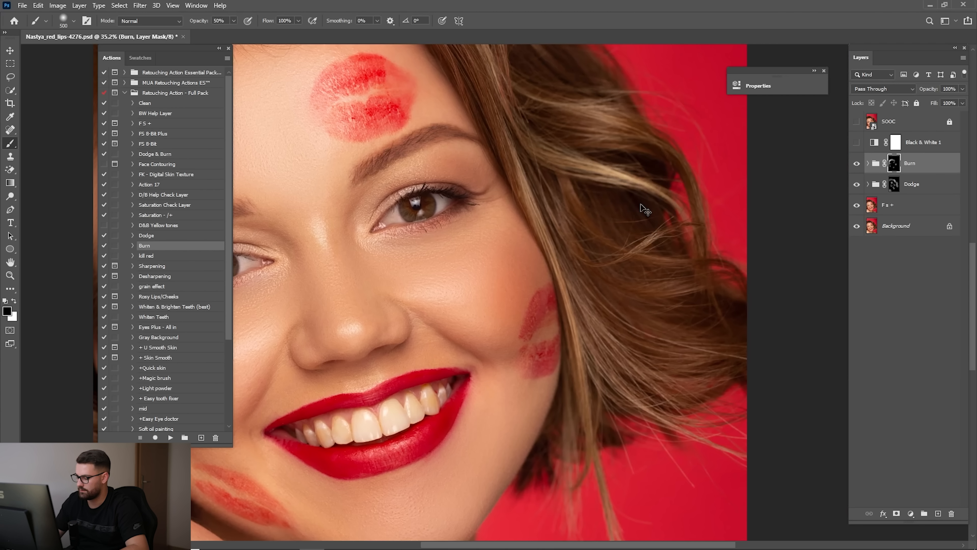
# Compare the whole portrait with the Burn group hidden and shown, and set the group's opacity to 45%.
pyautogui.hotkey('ctrl', '0')
pyautogui.click(858, 163)
pyautogui.click(857, 163)
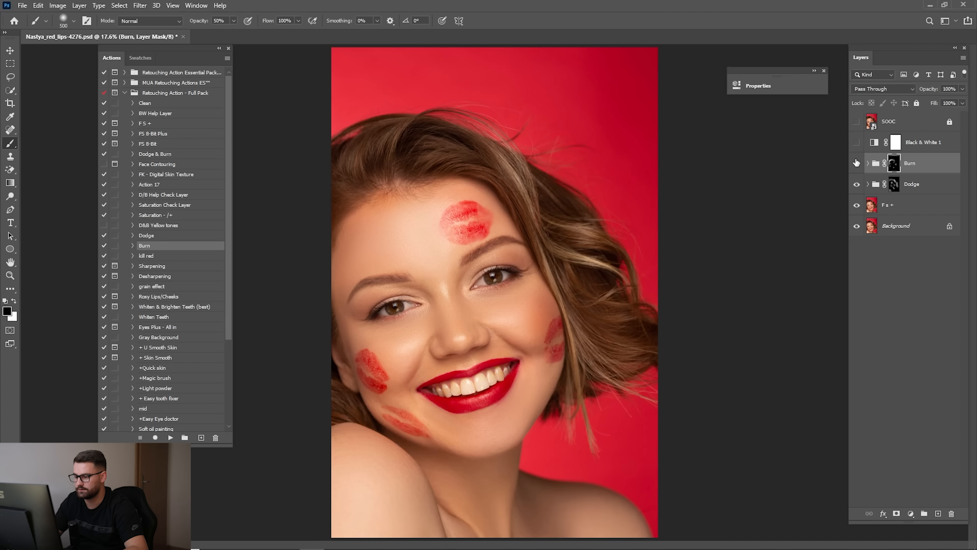
pyautogui.click(858, 163)
pyautogui.click(857, 163)
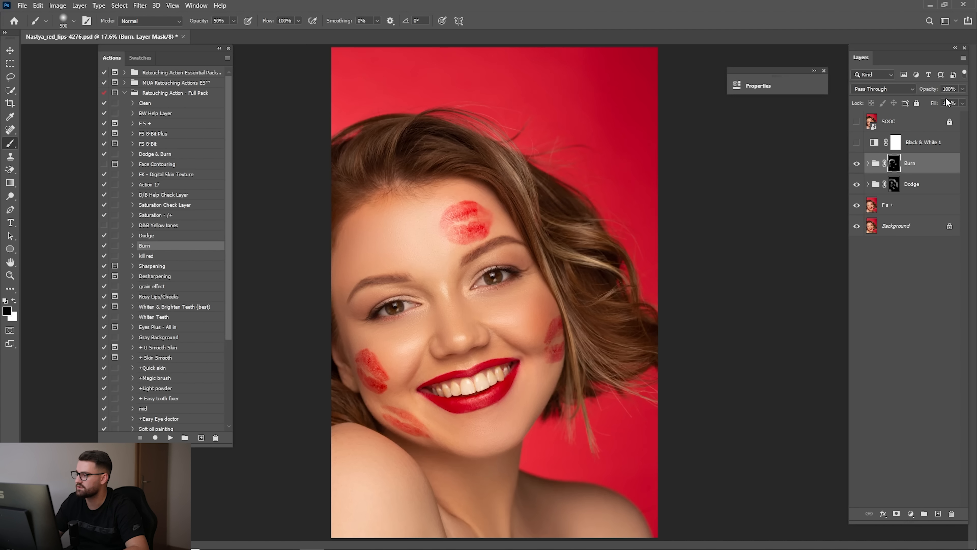
pyautogui.write('45')
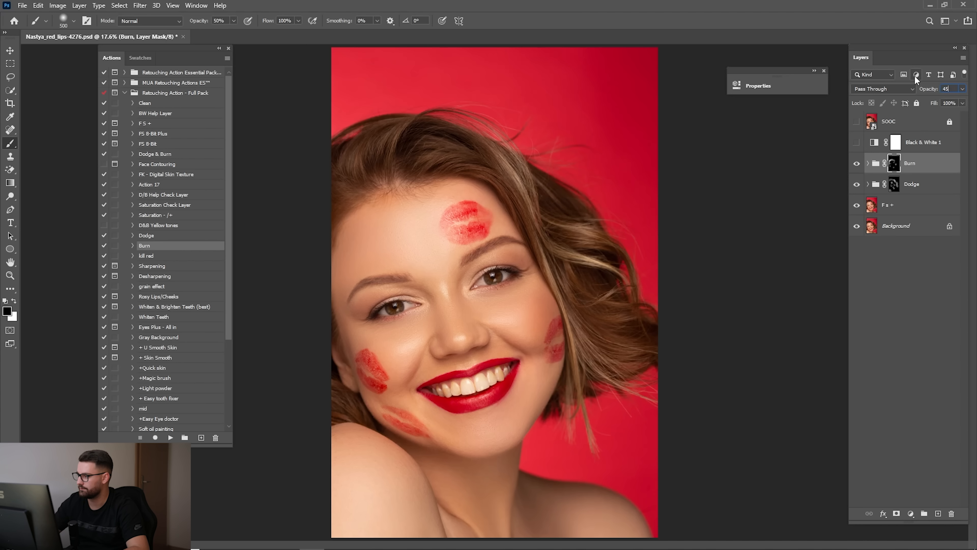
# Toggle the SOOC layer to compare the retouched portrait with the original.
pyautogui.click(855, 121)
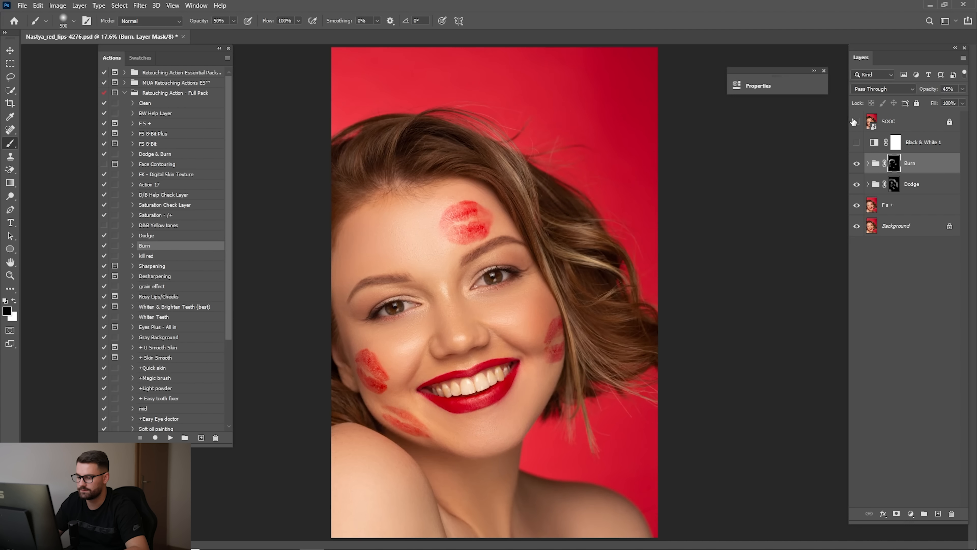
pyautogui.click(855, 121)
pyautogui.click(855, 121)
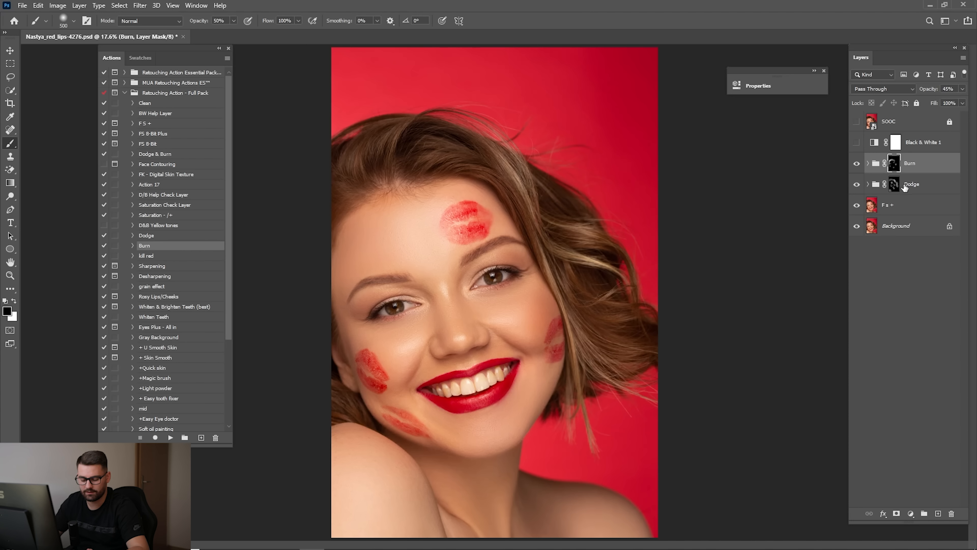
# Merge the Burn group, the Dodge group and the F s + layer into a single layer.
pyautogui.keyDown('shift'); pyautogui.click(902, 208); pyautogui.keyUp('shift')
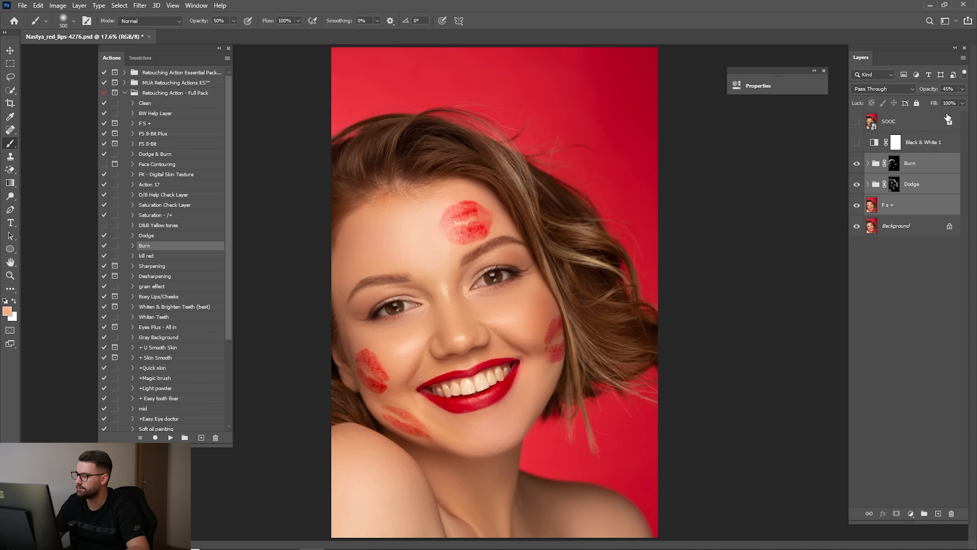
pyautogui.rightClick(916, 193)
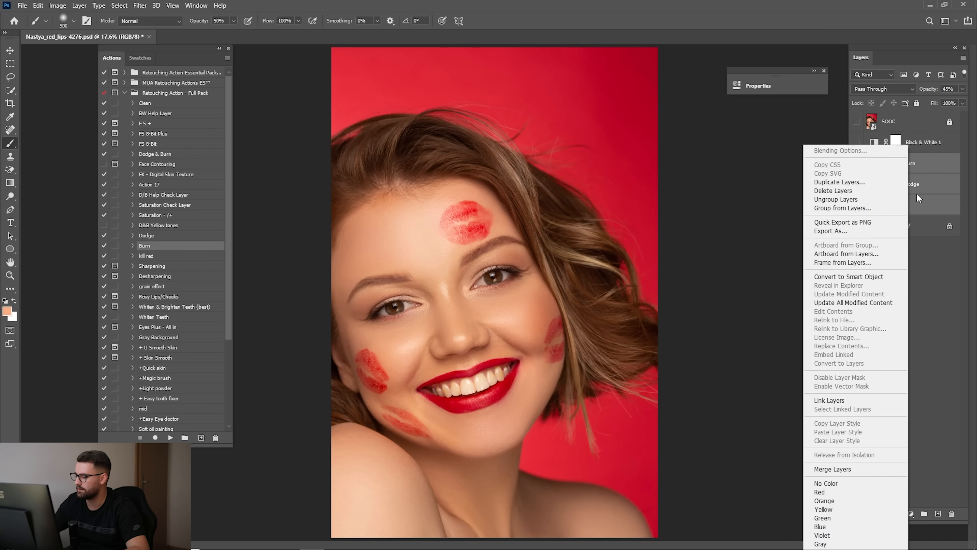
pyautogui.click(843, 470)
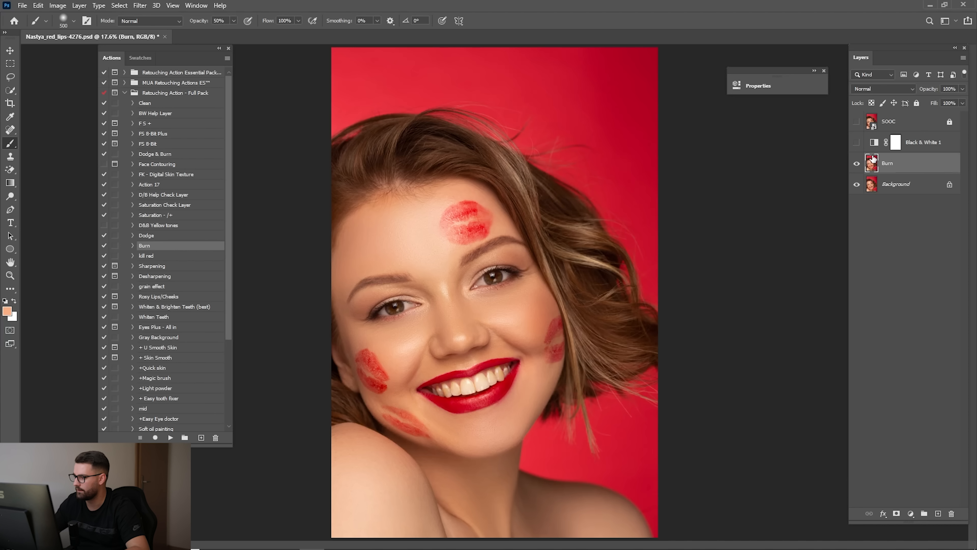
# Hide and show the merged layer to compare the retouch with the background image.
pyautogui.click(857, 164)
pyautogui.click(856, 165)
pyautogui.click(856, 165)
pyautogui.click(857, 165)
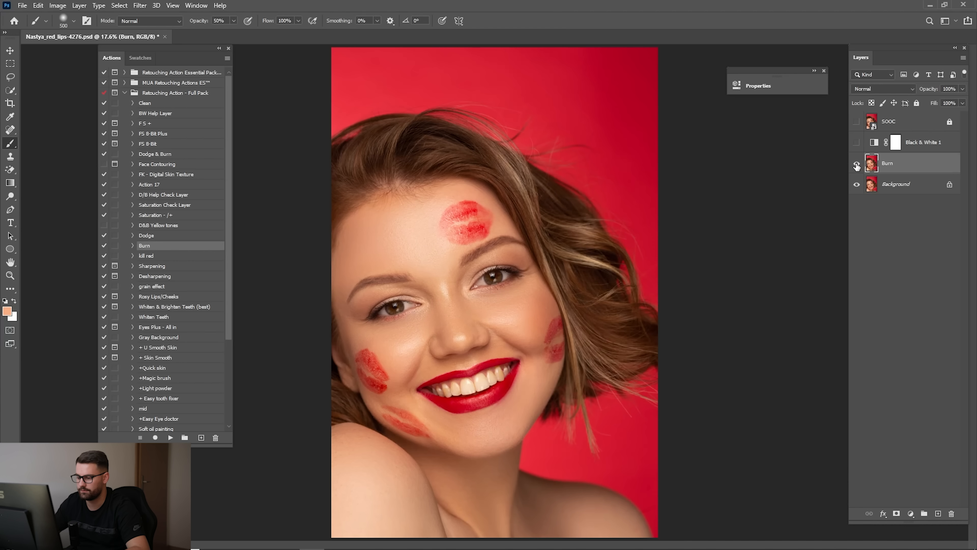
pyautogui.click(856, 164)
pyautogui.click(856, 164)
# Trace a closed Pen tool path along the outer contour of the red lips, starting at the mouth corner.
pyautogui.press('z')
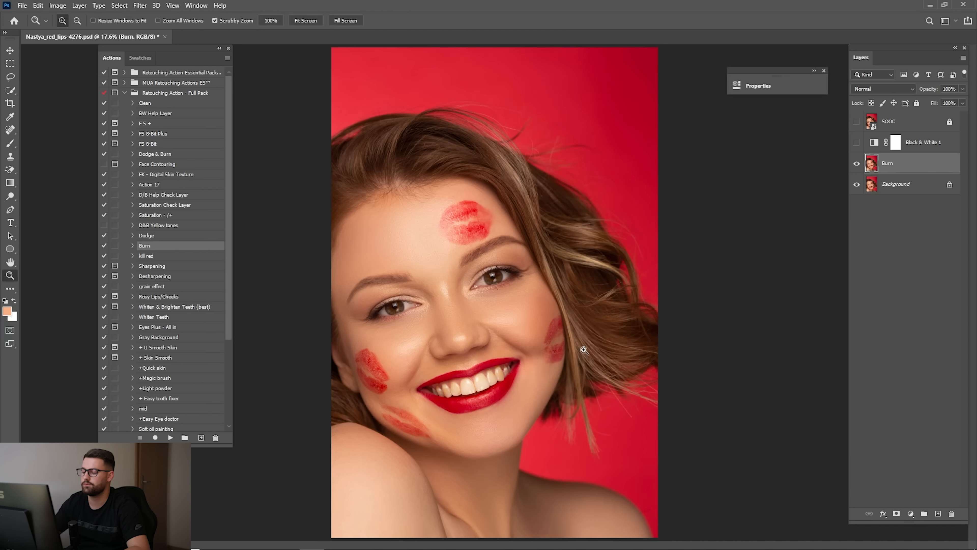
pyautogui.moveTo(493, 419)
pyautogui.mouseDown()
pyautogui.moveTo(539, 372)
pyautogui.moveTo(573, 374)
pyautogui.mouseUp()
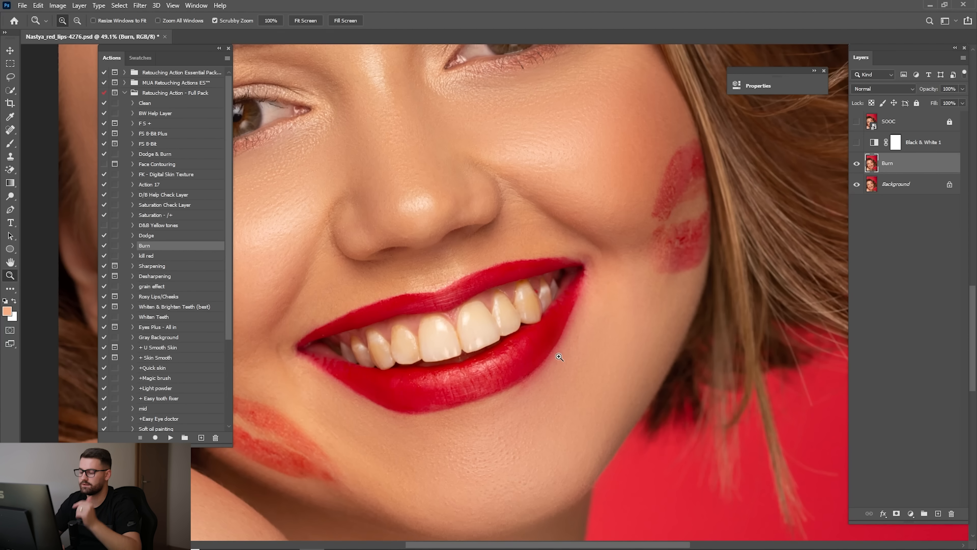
pyautogui.moveTo(559, 356); pyautogui.dragTo(527, 371)
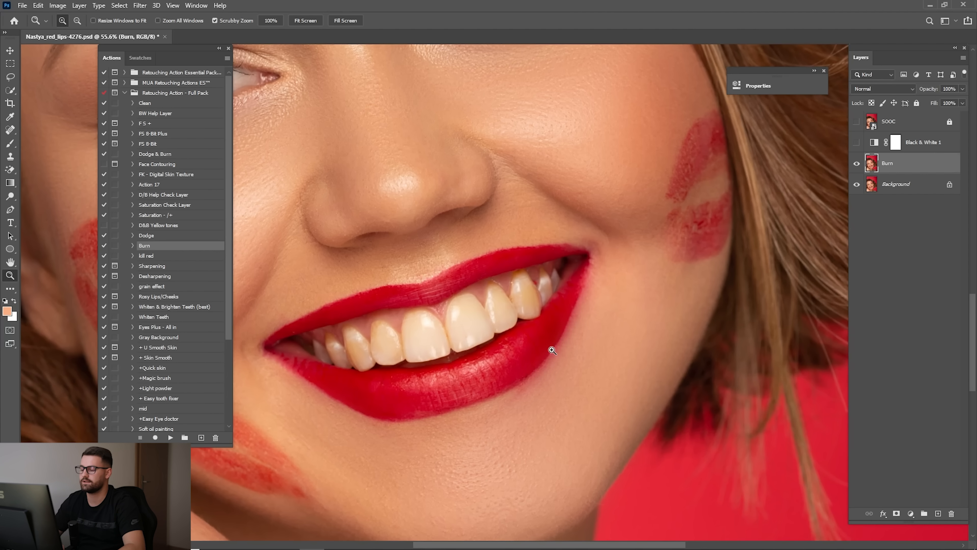
pyautogui.moveTo(506, 356); pyautogui.dragTo(530, 318)
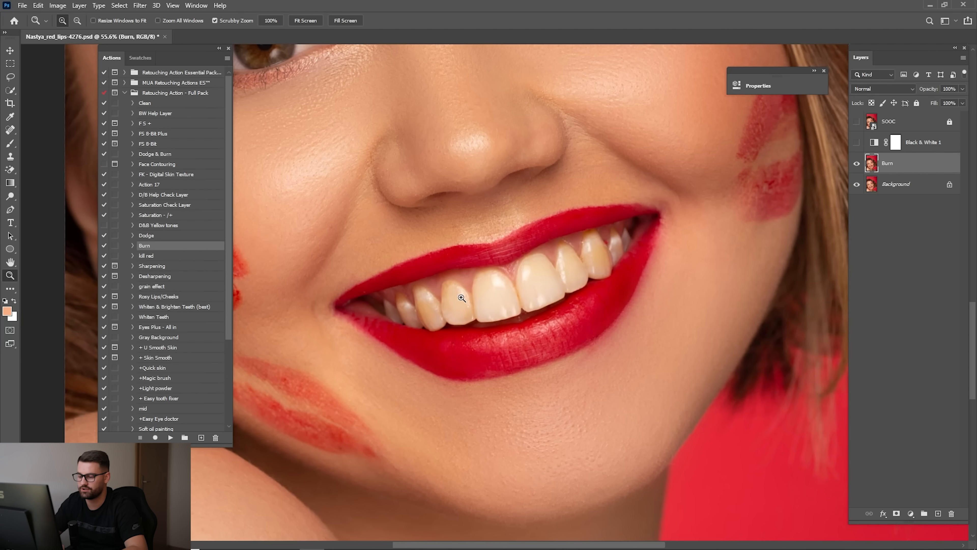
pyautogui.moveTo(334, 300); pyautogui.dragTo(342, 303)
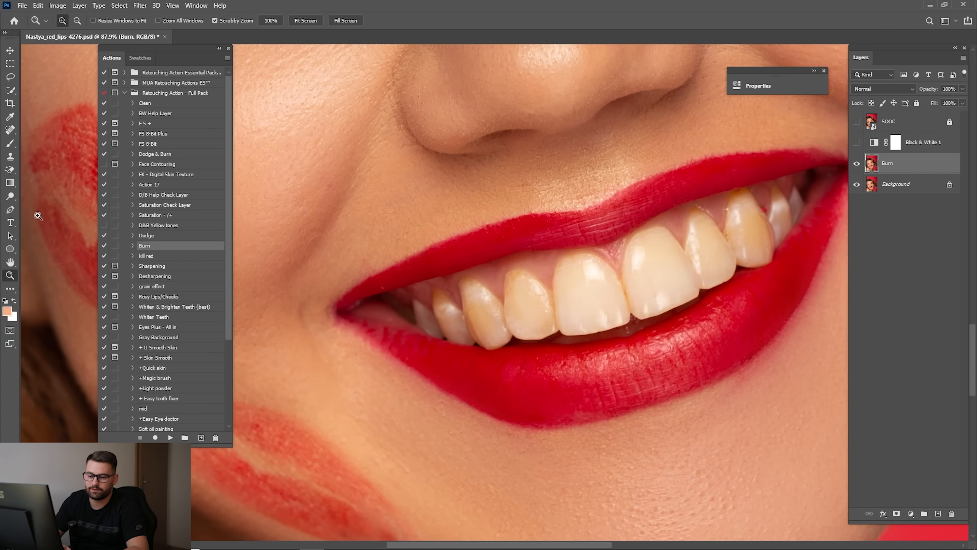
pyautogui.click(10, 210)
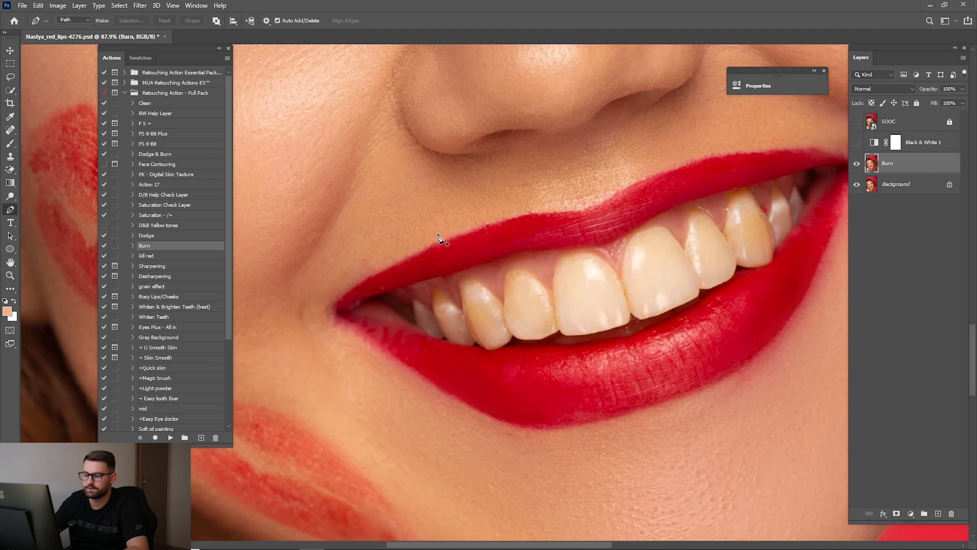
pyautogui.scroll(3, 369, 304)
pyautogui.click(321, 314)
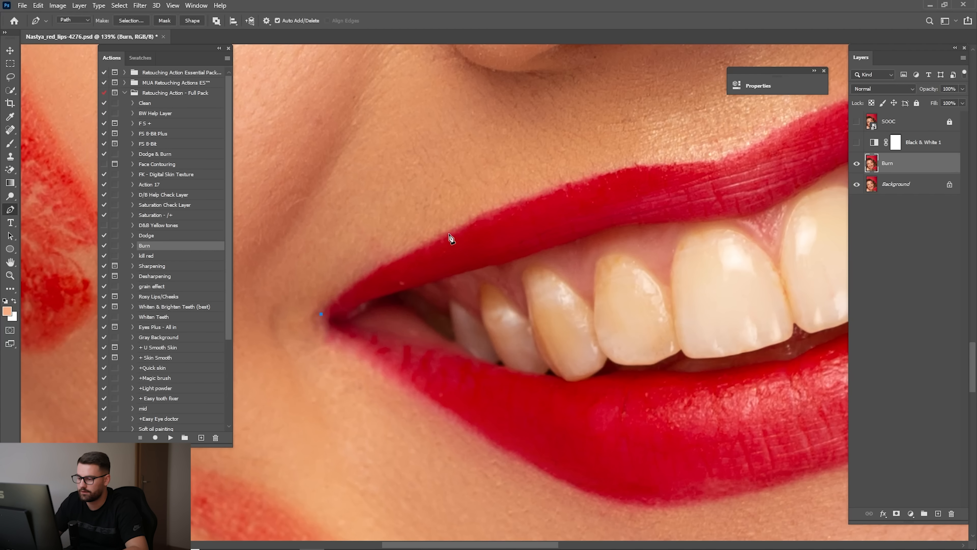
pyautogui.moveTo(449, 233); pyautogui.dragTo(527, 194)
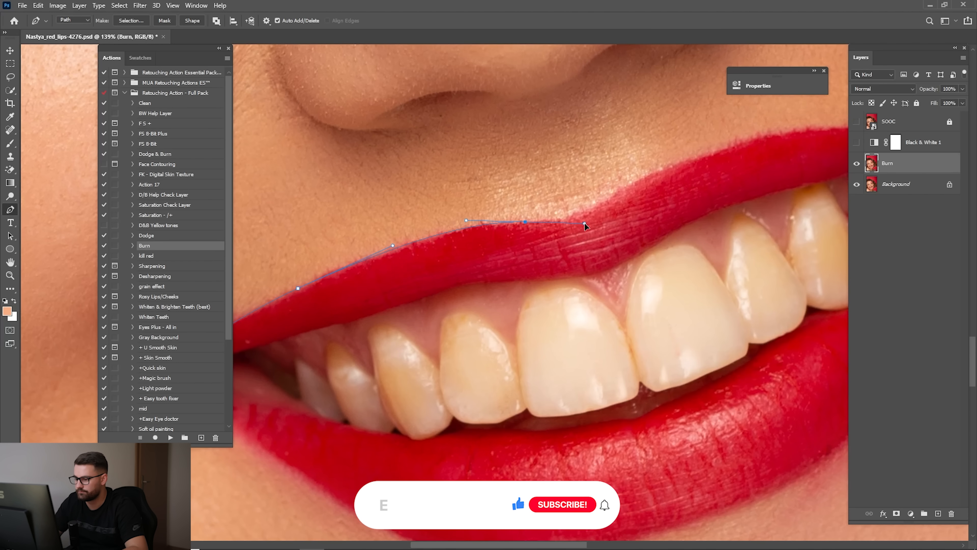
pyautogui.keyDown('alt'); pyautogui.click(407, 326); pyautogui.keyUp('alt')
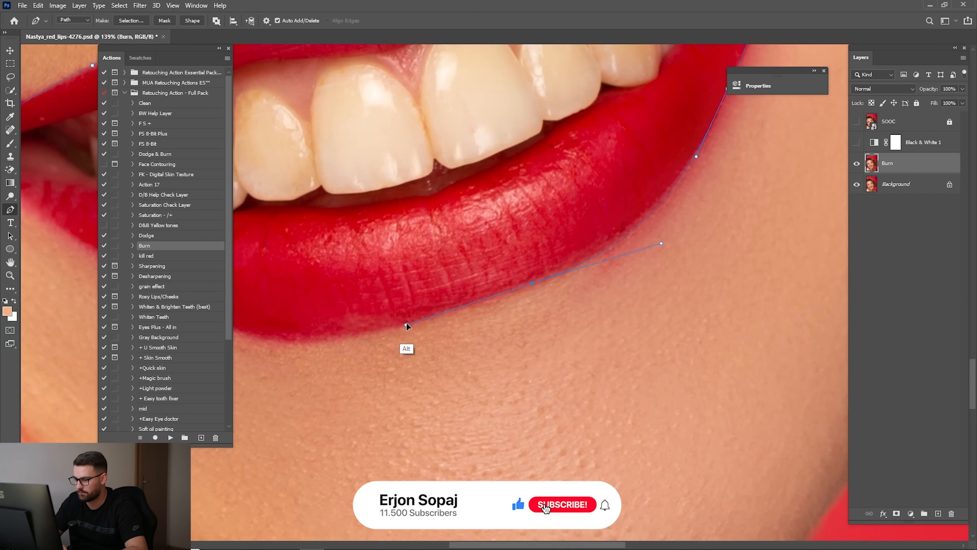
# Convert the lip path into a new anti-aliased selection with a 0.3 px feather and copy it to a new layer.
pyautogui.rightClick(473, 305)
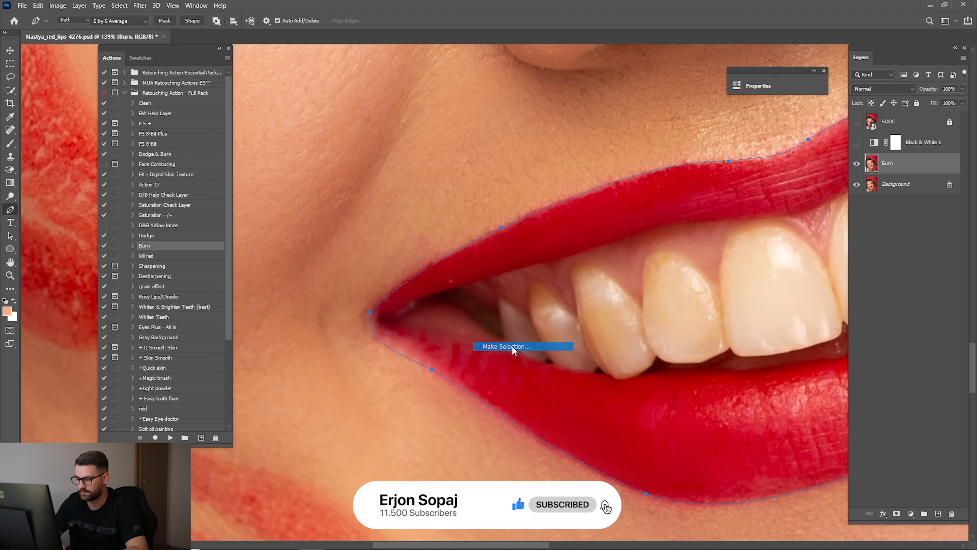
pyautogui.click(513, 347)
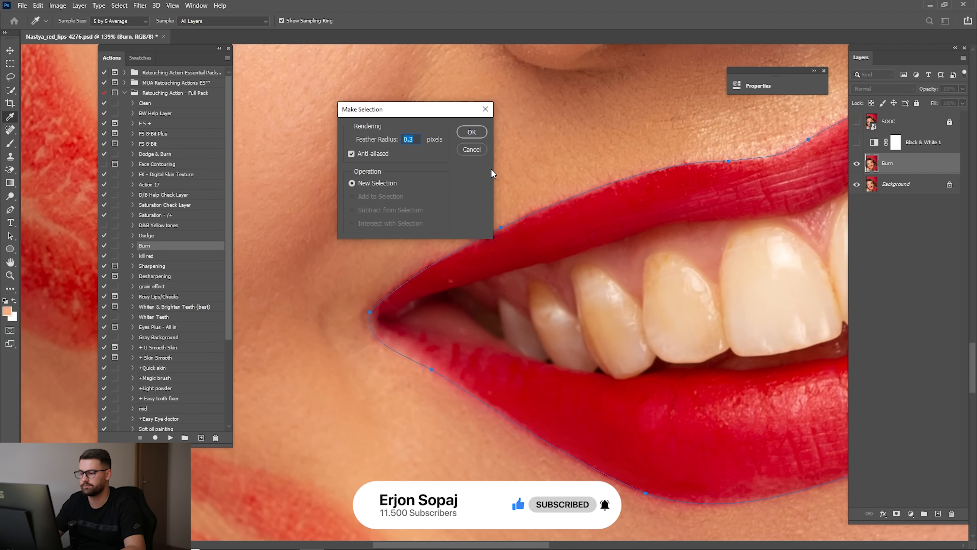
pyautogui.press('Return')
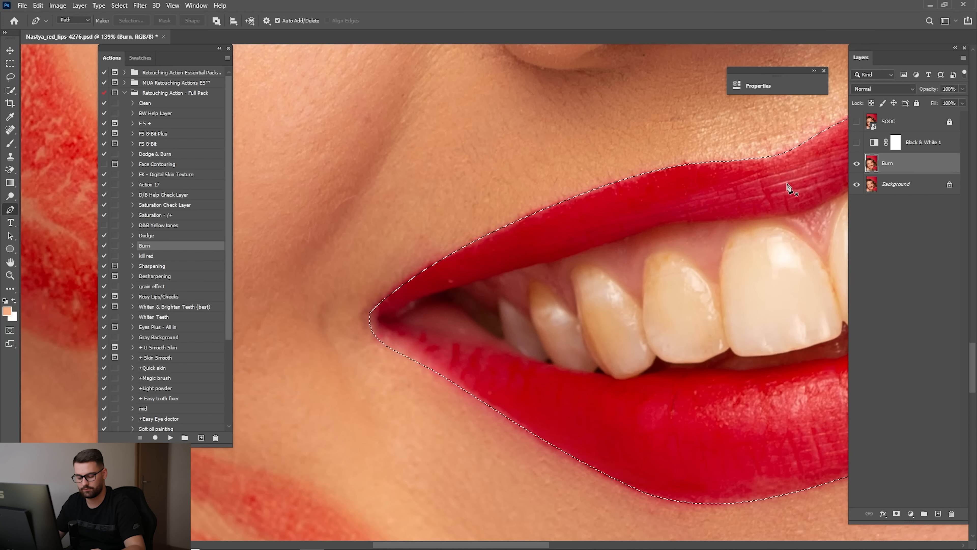
pyautogui.hotkey('ctrl', 'j')
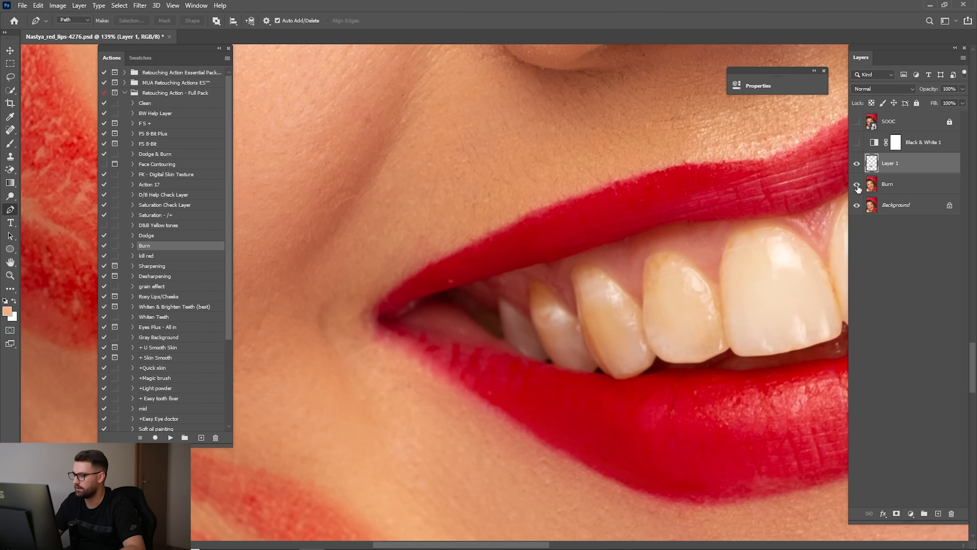
# Hide the Burn and Background layers to check the lip cutout on its own, and rename the cutout layer as lips.
pyautogui.moveTo(857, 185); pyautogui.dragTo(856, 234)
pyautogui.moveTo(772, 246); pyautogui.dragTo(648, 238)
pyautogui.moveTo(718, 254); pyautogui.dragTo(691, 269)
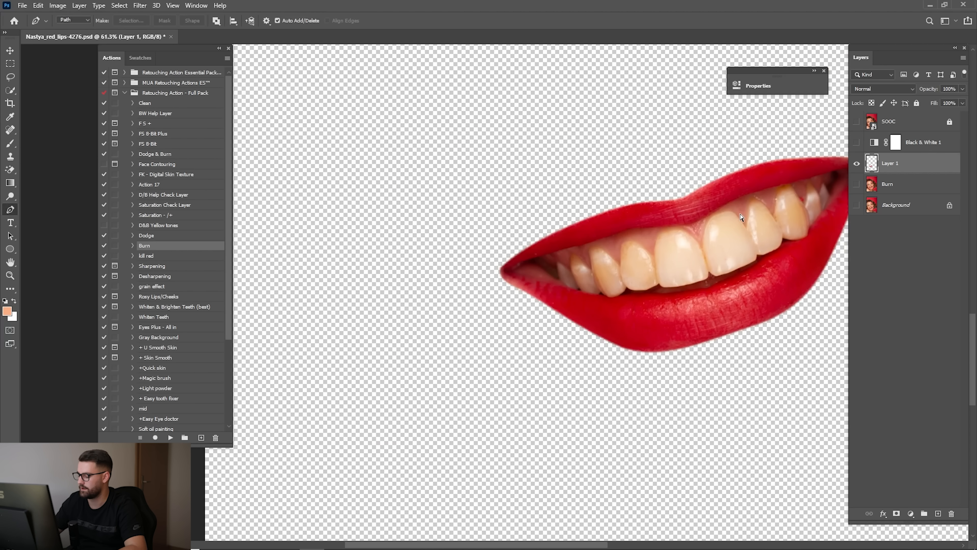
pyautogui.hotkey('ctrl', '0')
pyautogui.doubleClick(897, 163)
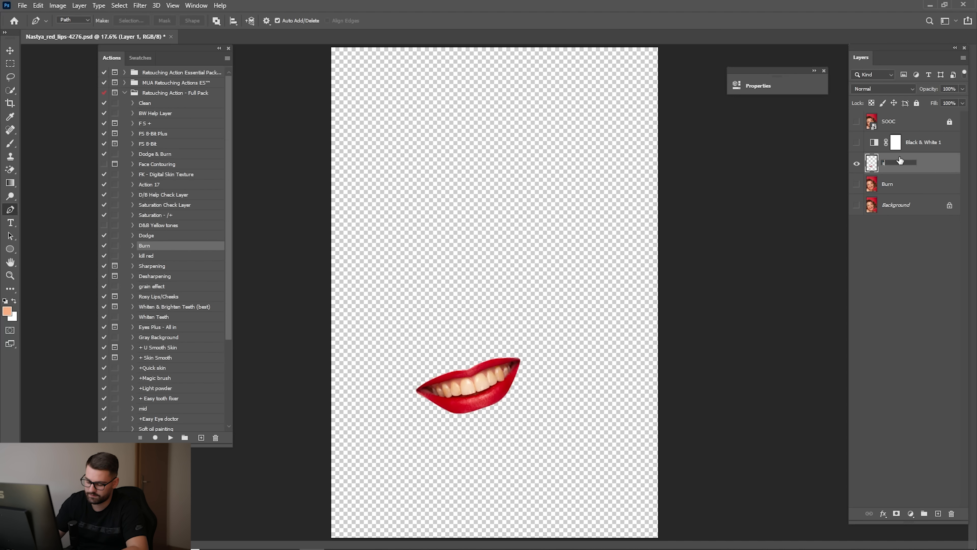
pyautogui.press('Return')
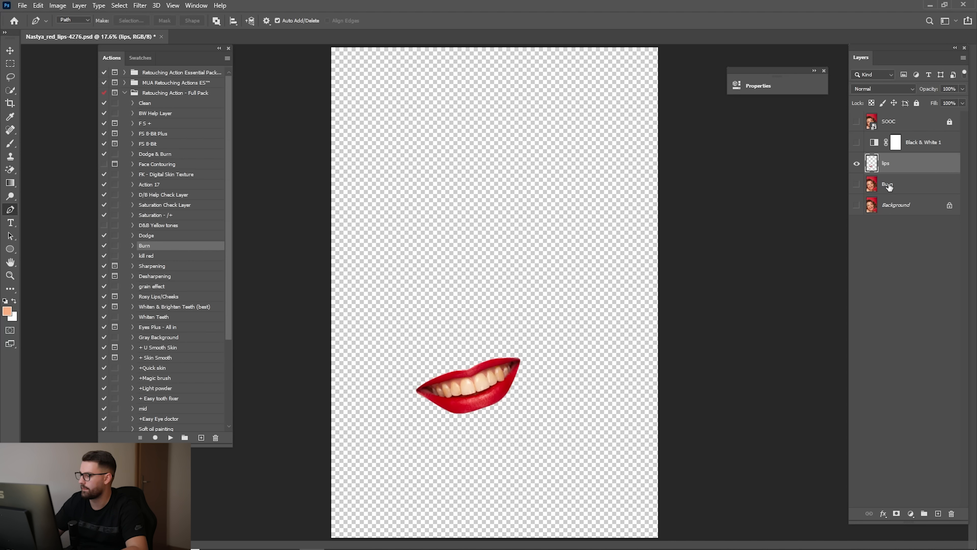
# Show the Burn and Background layers again, hide the lips layer and make Burn the active layer.
pyautogui.moveTo(857, 193); pyautogui.dragTo(858, 199)
pyautogui.click(857, 169)
pyautogui.click(903, 185)
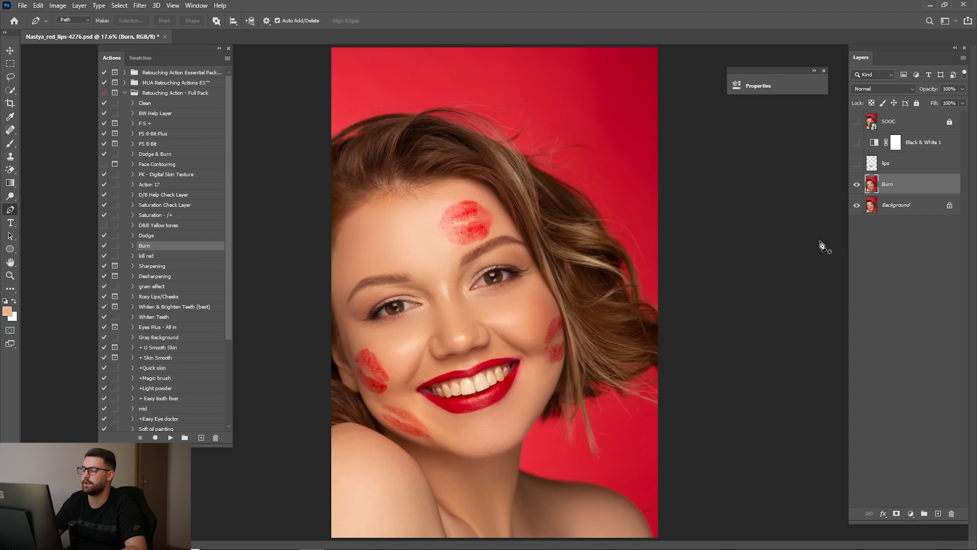
# Run the F S + frequency separation action on the Burn layer with a Gaussian Blur radius of 10 pixels.
pyautogui.click(148, 124)
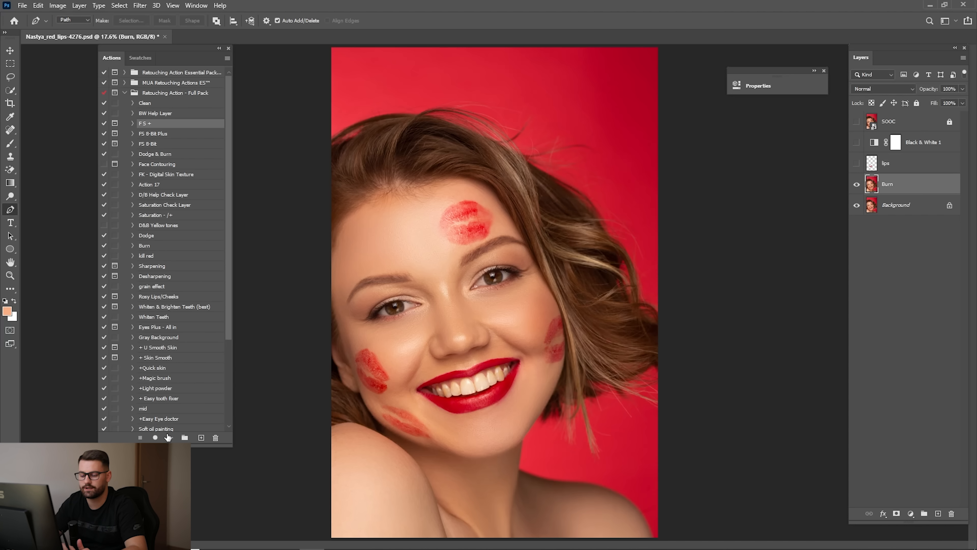
pyautogui.click(168, 437)
pyautogui.click(253, 212)
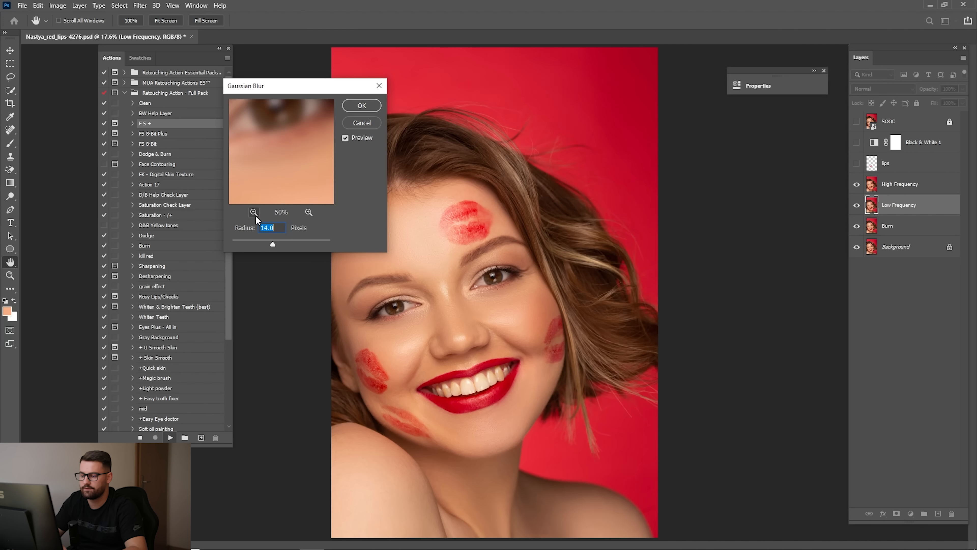
pyautogui.click(254, 212)
pyautogui.click(254, 212)
pyautogui.click(254, 212)
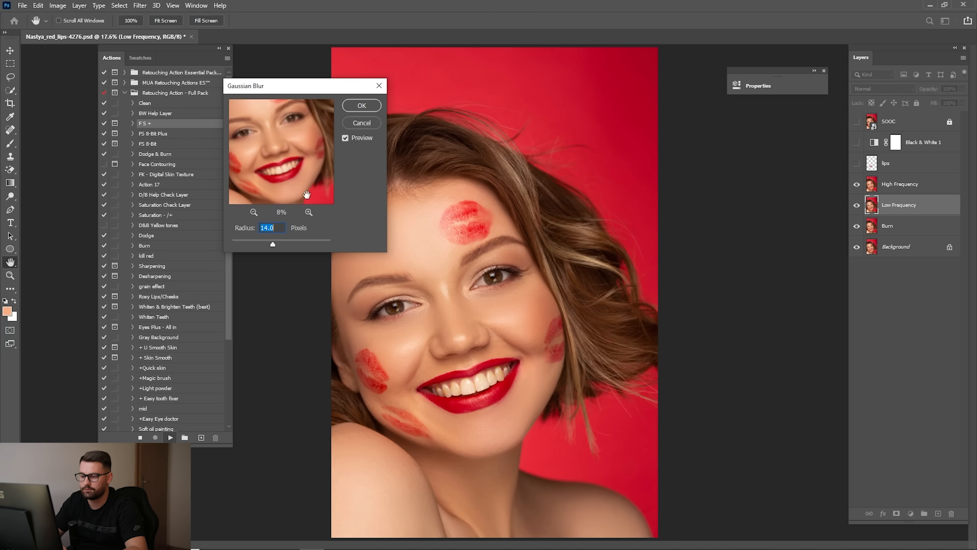
pyautogui.click(308, 212)
pyautogui.click(308, 212)
pyautogui.write('10')
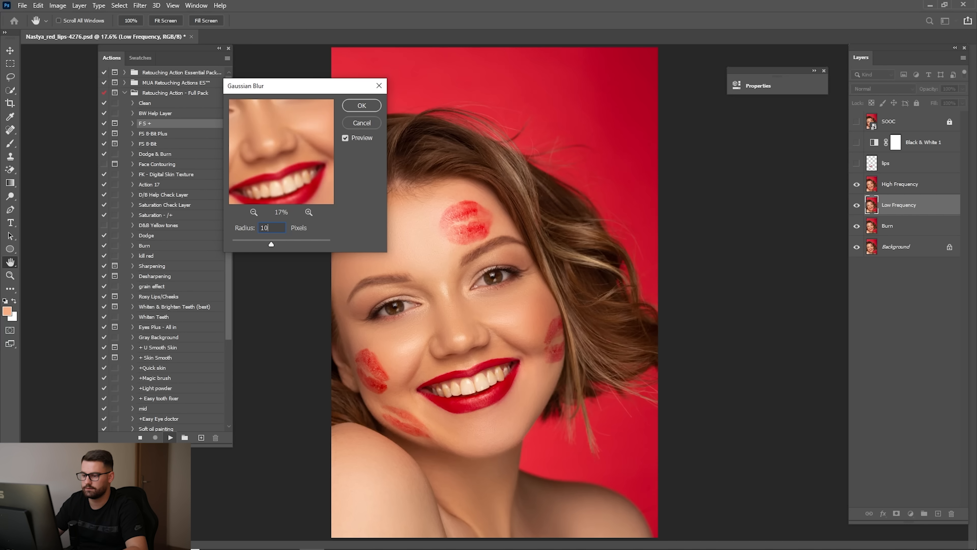
pyautogui.press('Return')
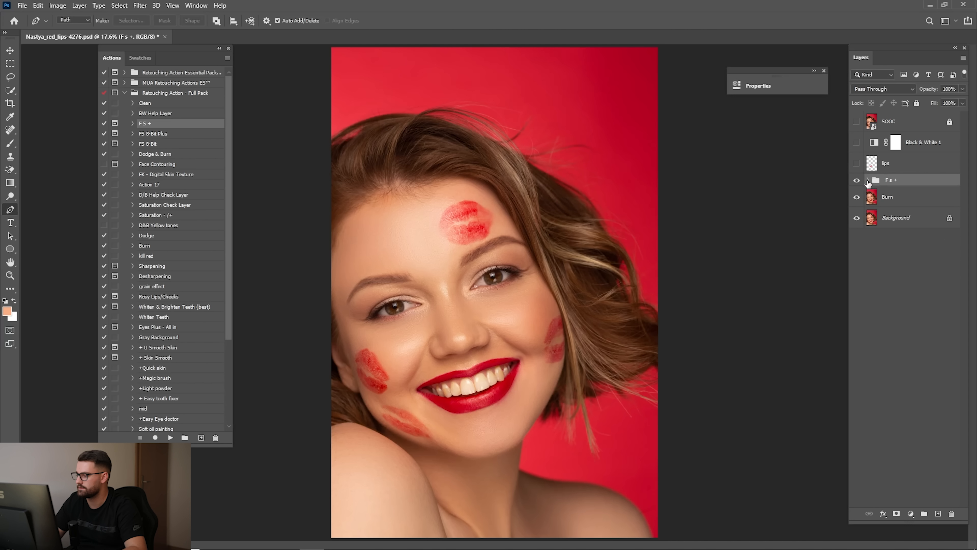
# Expand the F s + group, hide its High Frequency layer and make Low Frequency copy the active layer.
pyautogui.click(868, 180)
pyautogui.click(856, 218)
pyautogui.click(908, 239)
pyautogui.press('z')
pyautogui.moveTo(507, 352); pyautogui.dragTo(607, 258)
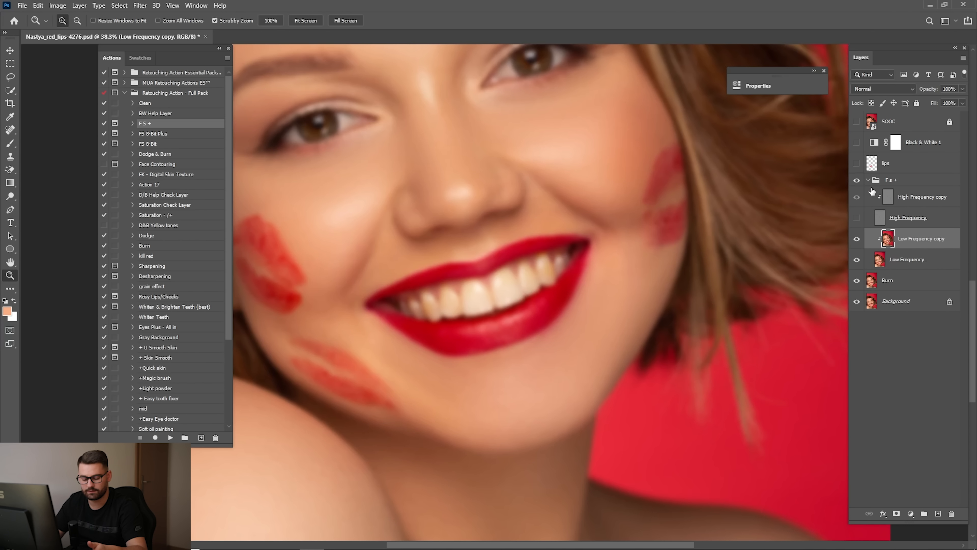
# Load the lips layer's outline as an inverted selection and blend the skin around the lips on Low Frequency copy with the Mixer Brush.
pyautogui.keyDown('ctrl'); pyautogui.click(871, 166); pyautogui.keyUp('ctrl')
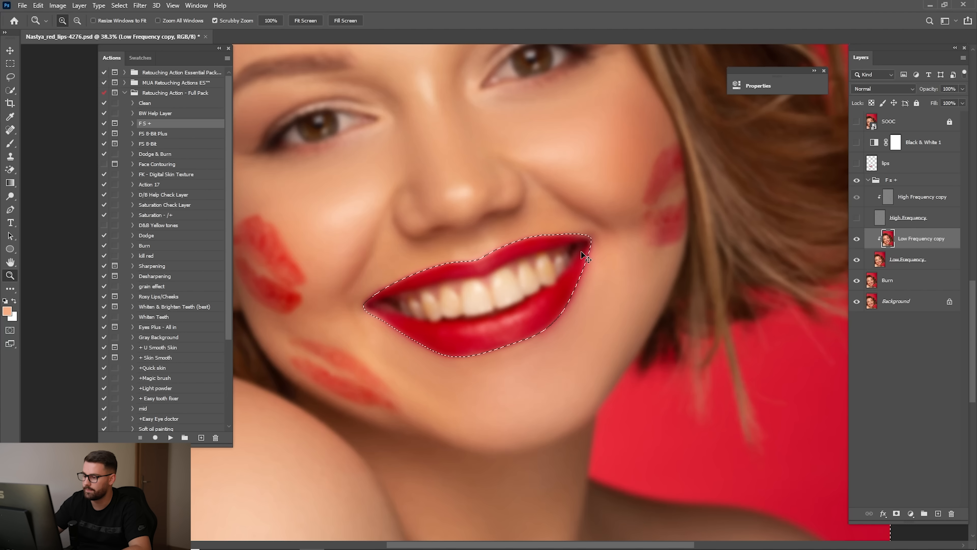
pyautogui.press('b')
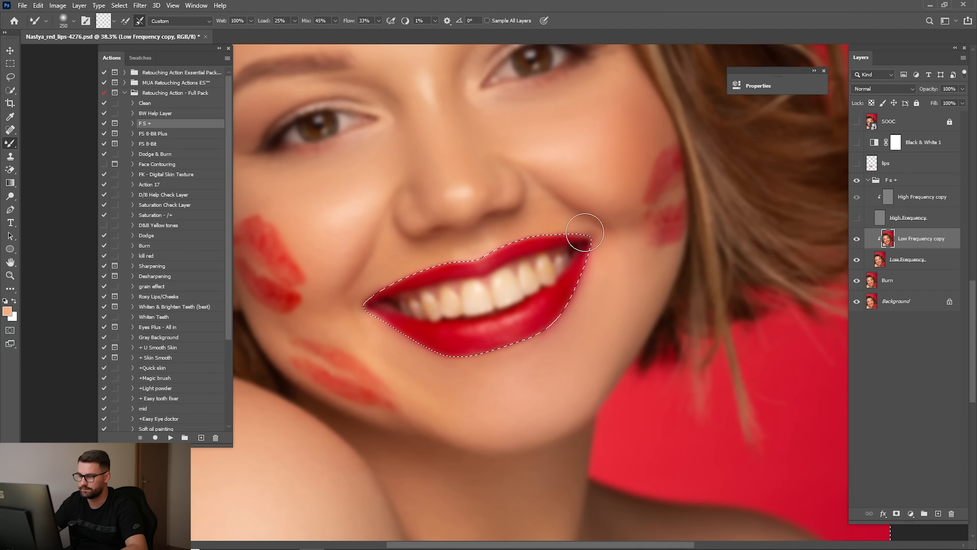
pyautogui.press('z')
pyautogui.click(554, 240)
pyautogui.press('b')
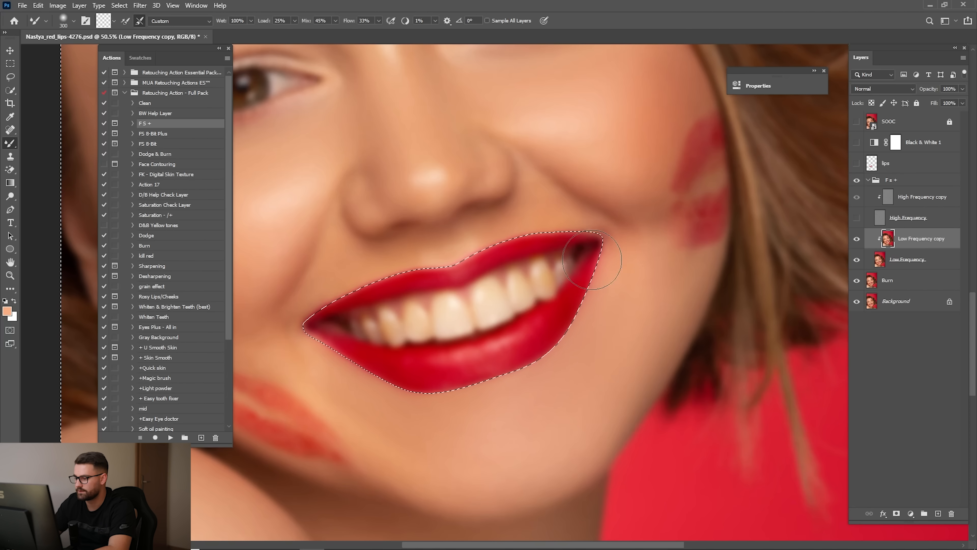
# Show the High Frequency layer and toggle Low Frequency copy to compare the skin blending around the lips.
pyautogui.click(857, 218)
pyautogui.click(857, 239)
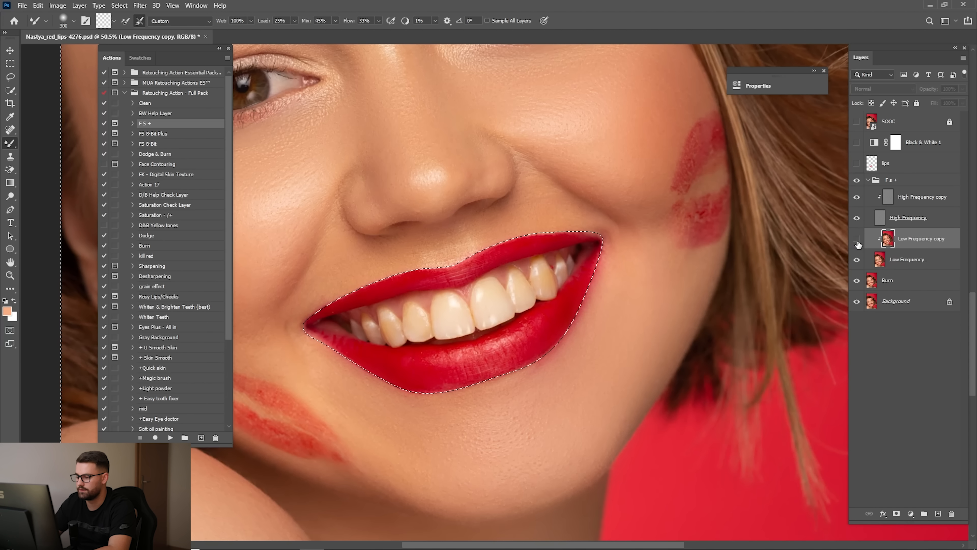
pyautogui.click(857, 239)
pyautogui.click(857, 240)
pyautogui.click(857, 240)
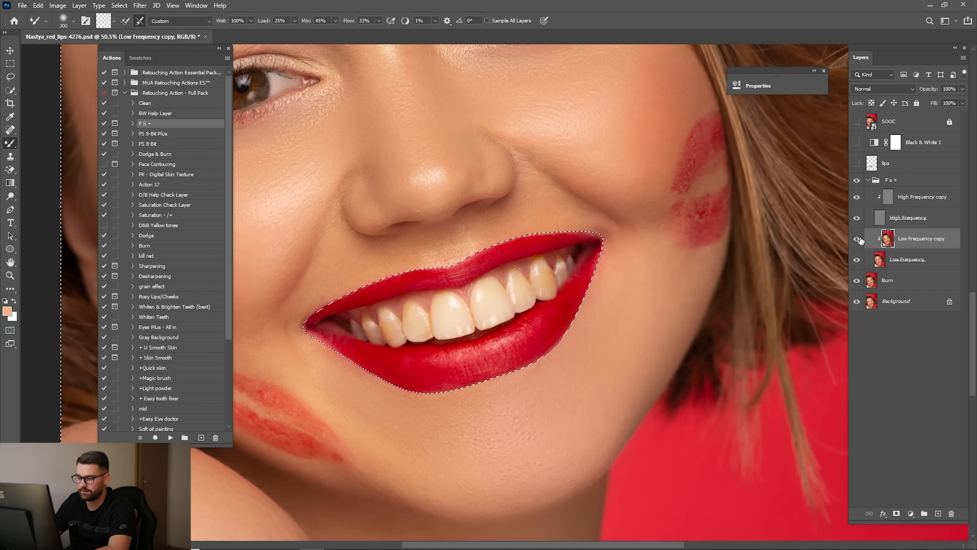
# Hide the High Frequency layer, continue blending the skin beside the lips with the Mixer Brush at size 400, and deselect.
pyautogui.click(856, 218)
pyautogui.press('[')
pyautogui.press('[')
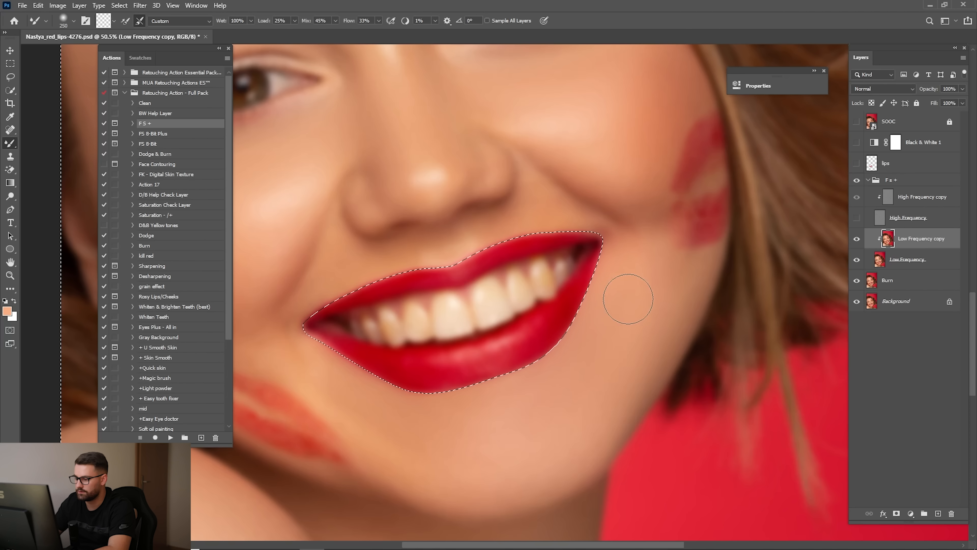
pyautogui.press(']')
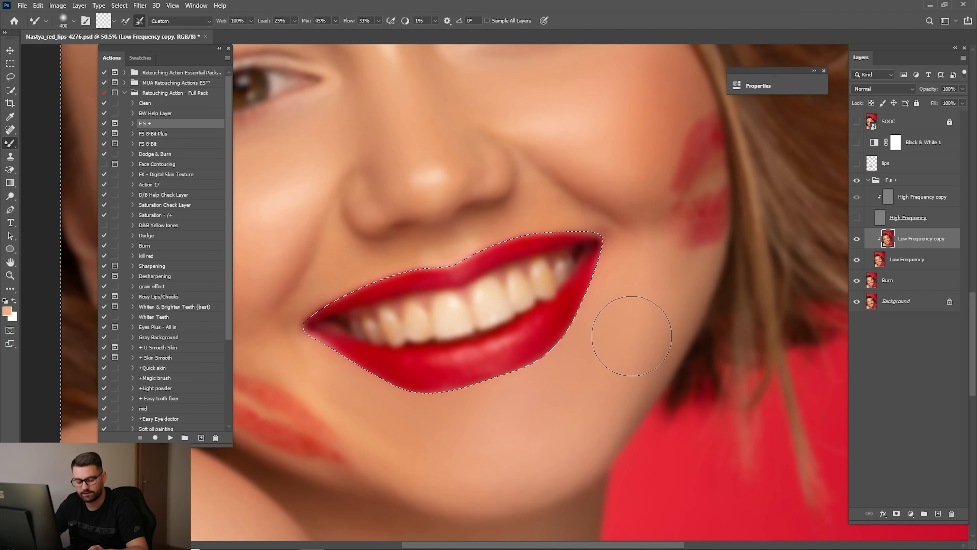
pyautogui.hotkey('ctrl', 'd')
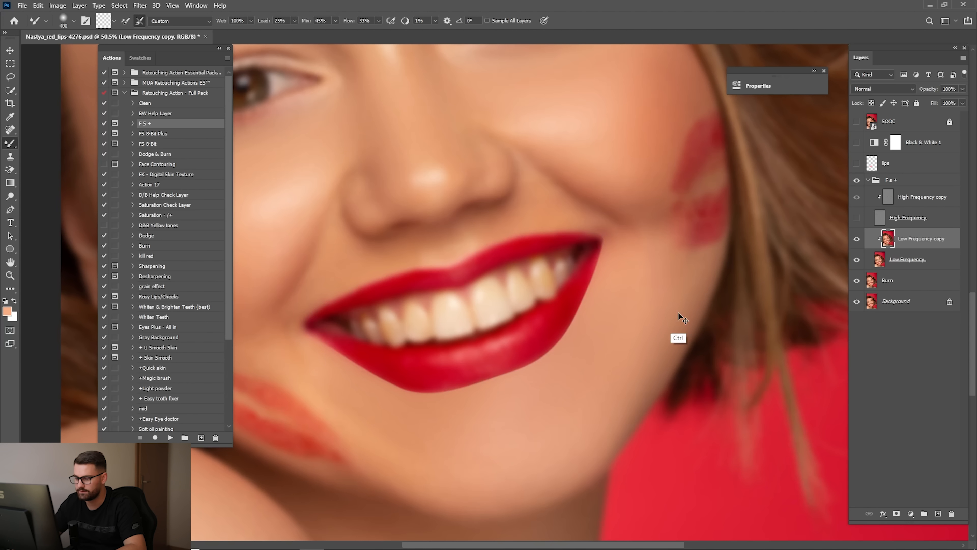
# Show the High Frequency layer again and toggle the whole F s + group to compare the portrait before and after blending.
pyautogui.click(856, 219)
pyautogui.press('z')
pyautogui.hotkey('ctrl', '0')
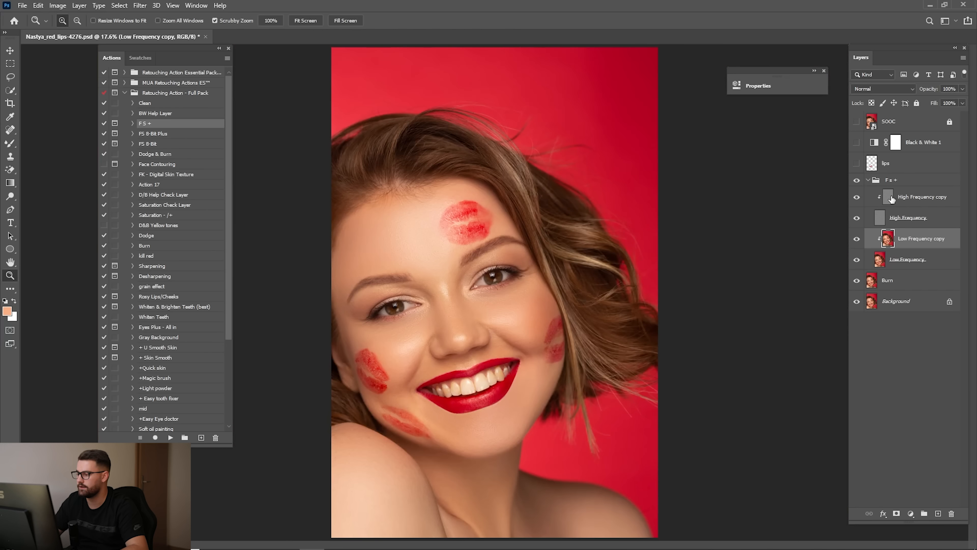
pyautogui.click(858, 181)
pyautogui.click(858, 180)
pyautogui.click(858, 179)
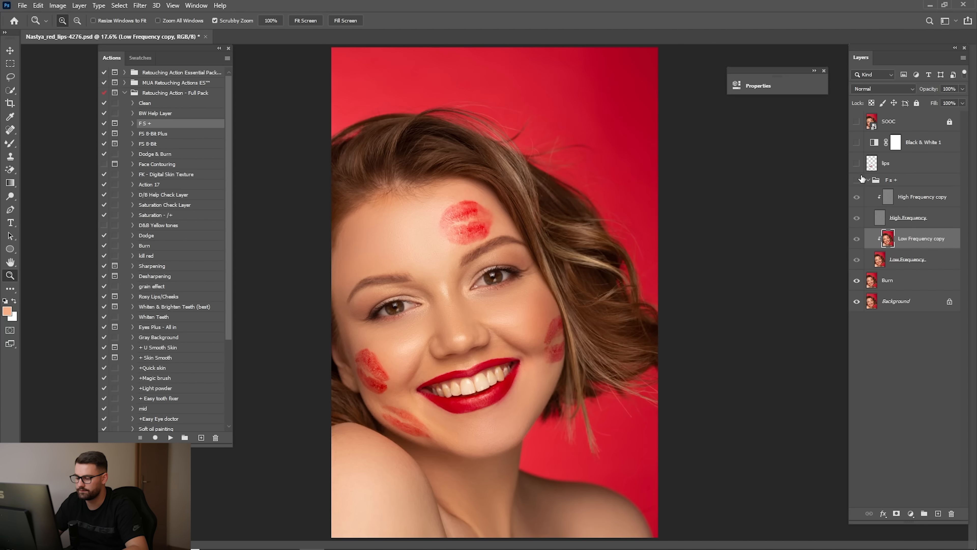
# Show the F s + group, activate High Frequency copy, and load the lips layer's outline as a selection.
pyautogui.click(859, 179)
pyautogui.moveTo(528, 411); pyautogui.dragTo(570, 417)
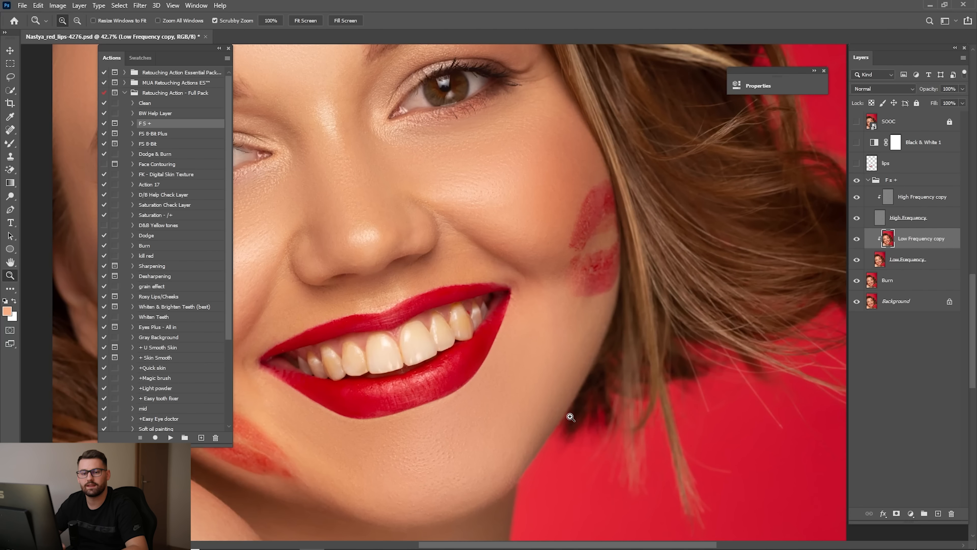
pyautogui.moveTo(502, 381); pyautogui.dragTo(588, 329)
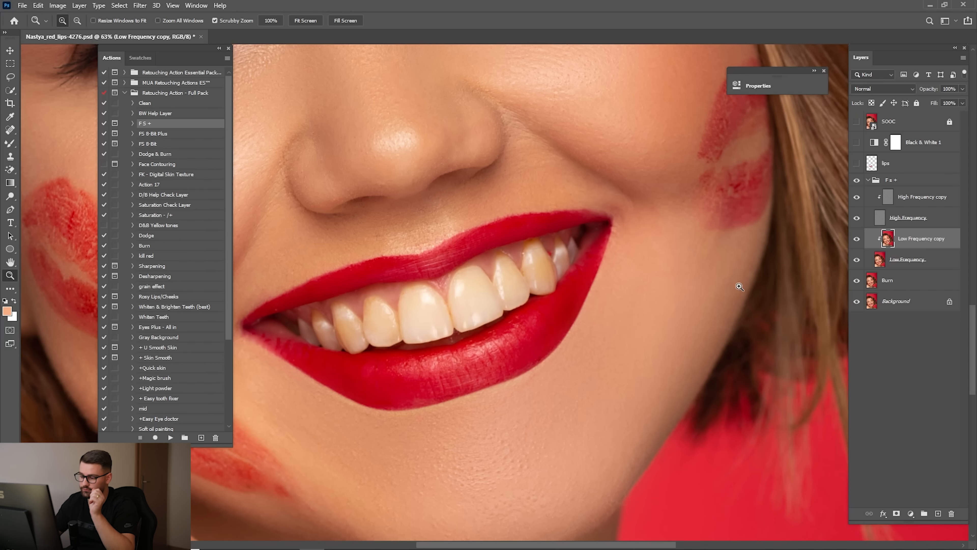
pyautogui.moveTo(584, 389); pyautogui.dragTo(654, 320)
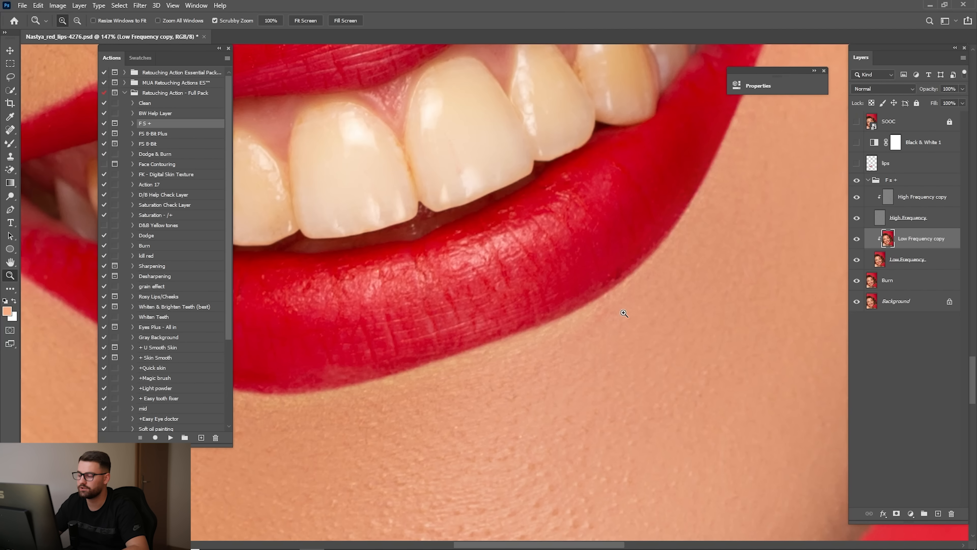
pyautogui.keyDown('alt'); pyautogui.click(625, 305); pyautogui.keyUp('alt')
pyautogui.click(896, 203)
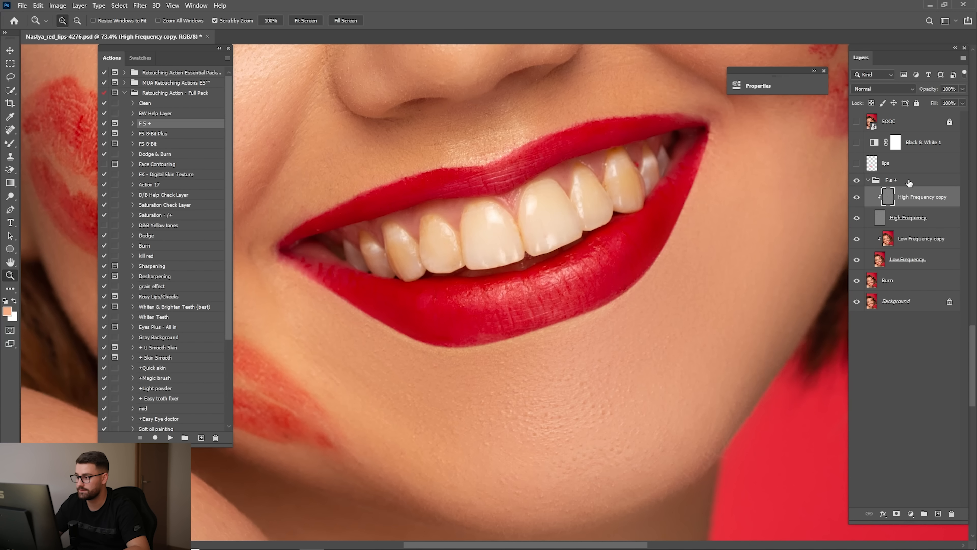
pyautogui.keyDown('ctrl'); pyautogui.click(878, 168); pyautogui.keyUp('ctrl')
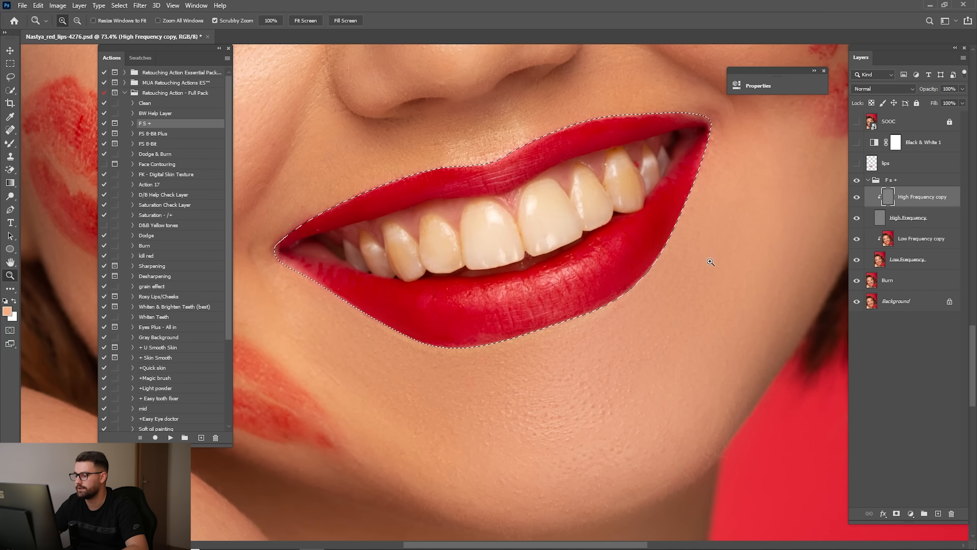
# With a 50 px Clone Stamp, clone clean skin texture along the right part of the lower lip's edge.
pyautogui.scroll(3, 683, 263)
pyautogui.scroll(2, 653, 266)
pyautogui.press('s')
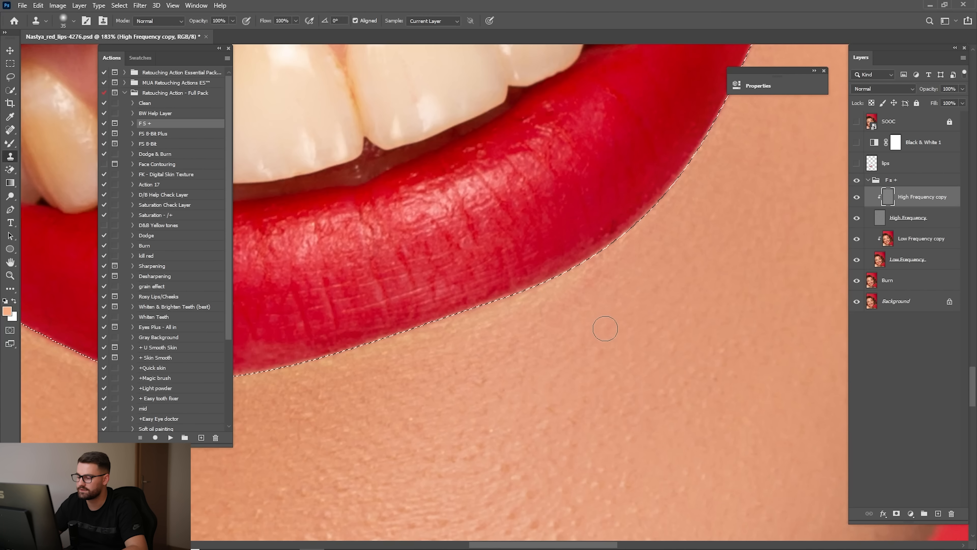
pyautogui.keyDown('alt'); pyautogui.click(612, 322); pyautogui.keyUp('alt')
pyautogui.press(']')
pyautogui.press(']')
pyautogui.press(']')
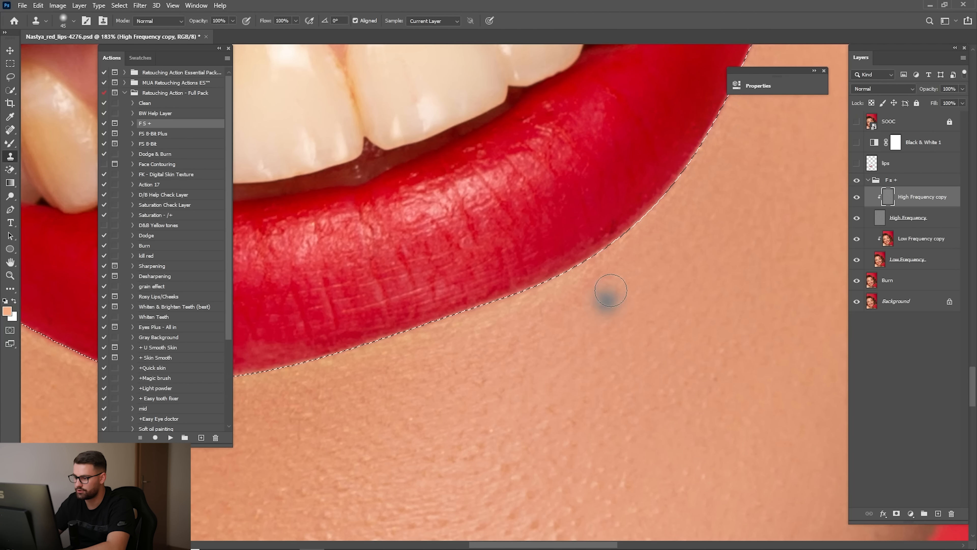
pyautogui.keyDown('alt'); pyautogui.click(612, 321); pyautogui.keyUp('alt')
pyautogui.moveTo(506, 338); pyautogui.dragTo(636, 279)
pyautogui.keyDown('alt'); pyautogui.click(637, 310); pyautogui.keyUp('alt')
pyautogui.click(465, 324)
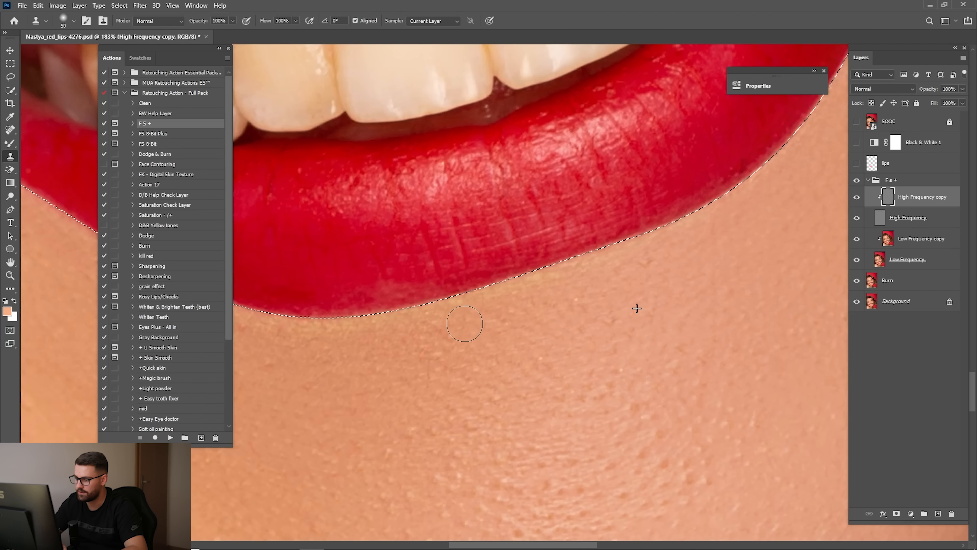
# Clone skin texture along the middle and left parts of the lower lip's edge on High Frequency copy.
pyautogui.moveTo(467, 327); pyautogui.dragTo(562, 311)
pyautogui.keyDown('alt'); pyautogui.click(563, 341); pyautogui.keyUp('alt')
pyautogui.moveTo(455, 336); pyautogui.dragTo(592, 323)
pyautogui.keyDown('alt'); pyautogui.click(554, 352); pyautogui.keyUp('alt')
pyautogui.click(531, 339)
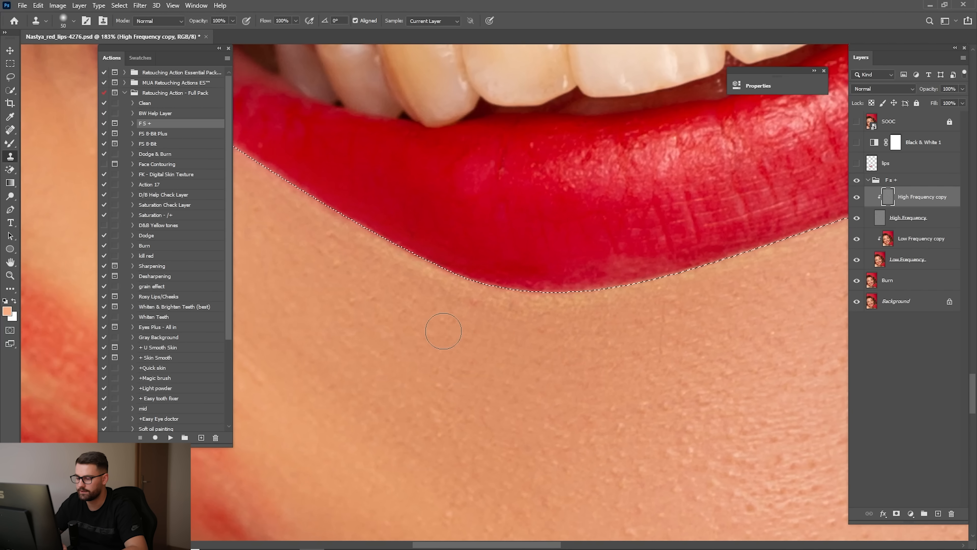
pyautogui.moveTo(445, 333); pyautogui.dragTo(562, 375)
pyautogui.keyDown('alt'); pyautogui.click(493, 365); pyautogui.keyUp('alt')
pyautogui.click(515, 307)
pyautogui.keyDown('alt'); pyautogui.click(499, 360); pyautogui.keyUp('alt')
pyautogui.moveTo(515, 307); pyautogui.dragTo(652, 329)
pyautogui.keyDown('alt'); pyautogui.click(579, 358); pyautogui.keyUp('alt')
# Clone skin texture beside the lower lip up to the right mouth corner, and clear the selection.
pyautogui.moveTo(716, 338); pyautogui.dragTo(404, 321)
pyautogui.moveTo(708, 249); pyautogui.dragTo(346, 358)
pyautogui.moveTo(628, 319); pyautogui.dragTo(617, 364)
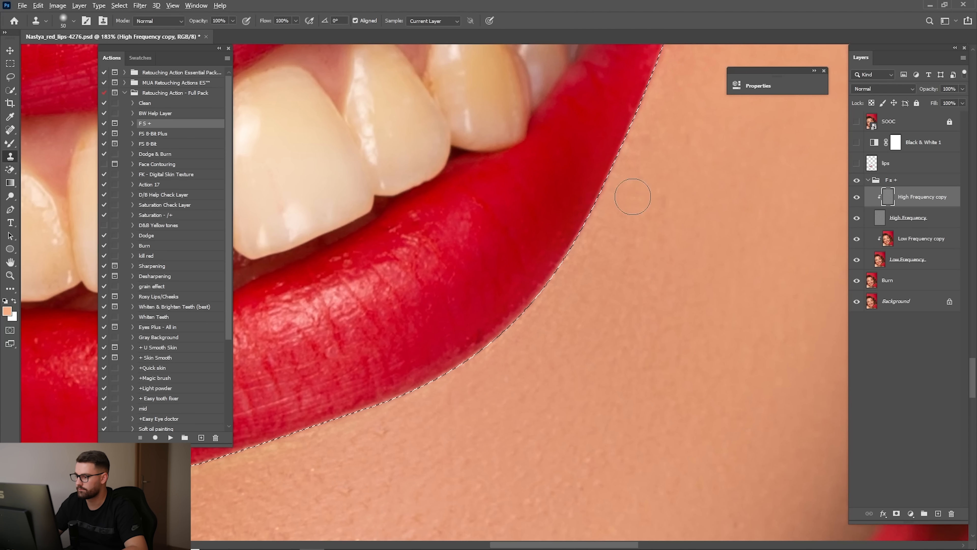
pyautogui.moveTo(606, 236)
pyautogui.mouseDown()
pyautogui.moveTo(617, 258)
pyautogui.moveTo(616, 346)
pyautogui.mouseUp()
pyautogui.keyDown('alt'); pyautogui.click(612, 357); pyautogui.keyUp('alt')
pyautogui.moveTo(629, 246); pyautogui.dragTo(638, 229)
pyautogui.moveTo(652, 196); pyautogui.dragTo(610, 363)
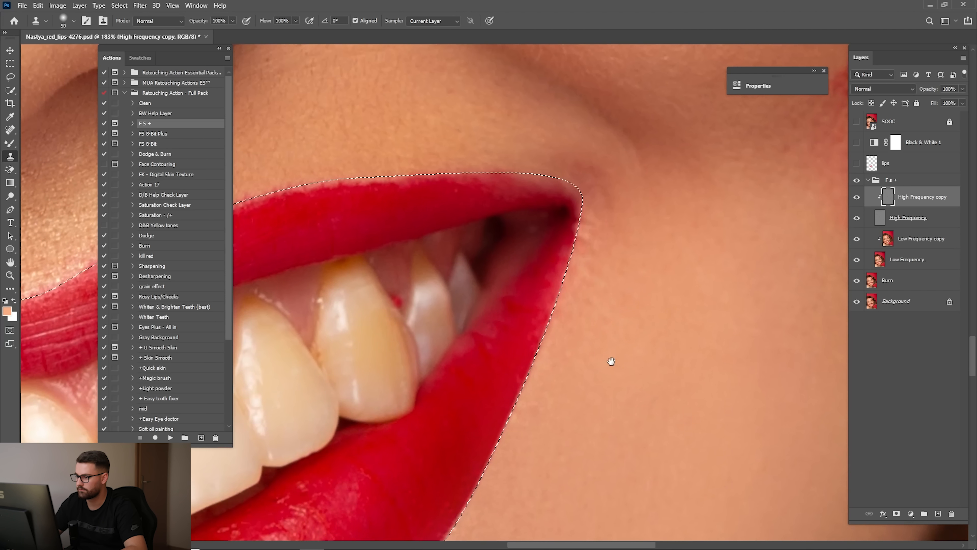
pyautogui.keyDown('alt'); pyautogui.click(633, 356); pyautogui.keyUp('alt')
pyautogui.keyDown('alt'); pyautogui.click(618, 306); pyautogui.keyUp('alt')
pyautogui.click(579, 326)
pyautogui.hotkey('ctrl', 'd')
pyautogui.hotkey('ctrl', '0')
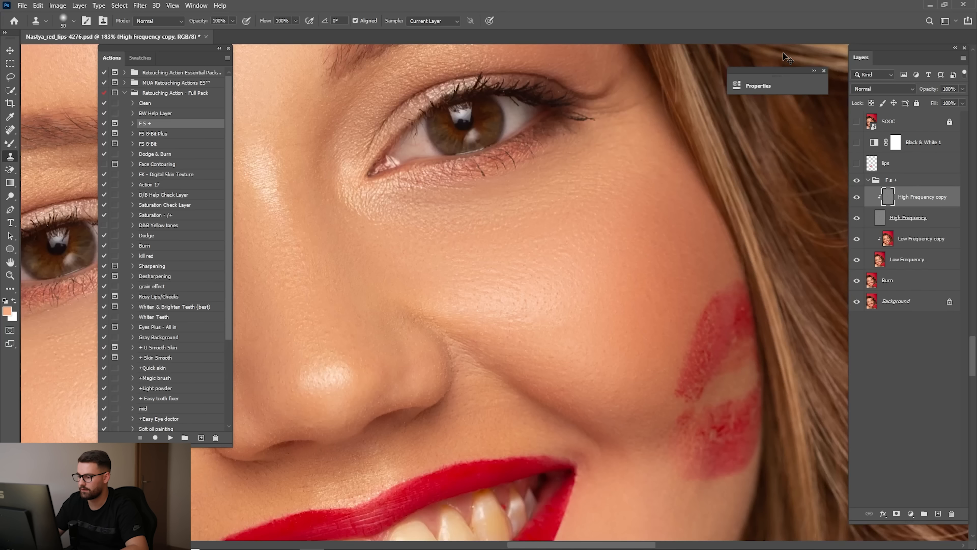
# Hide the High Frequency layer and activate Low Frequency copy with the Blur tool.
pyautogui.moveTo(456, 404); pyautogui.dragTo(534, 347)
pyautogui.moveTo(536, 344); pyautogui.dragTo(637, 296)
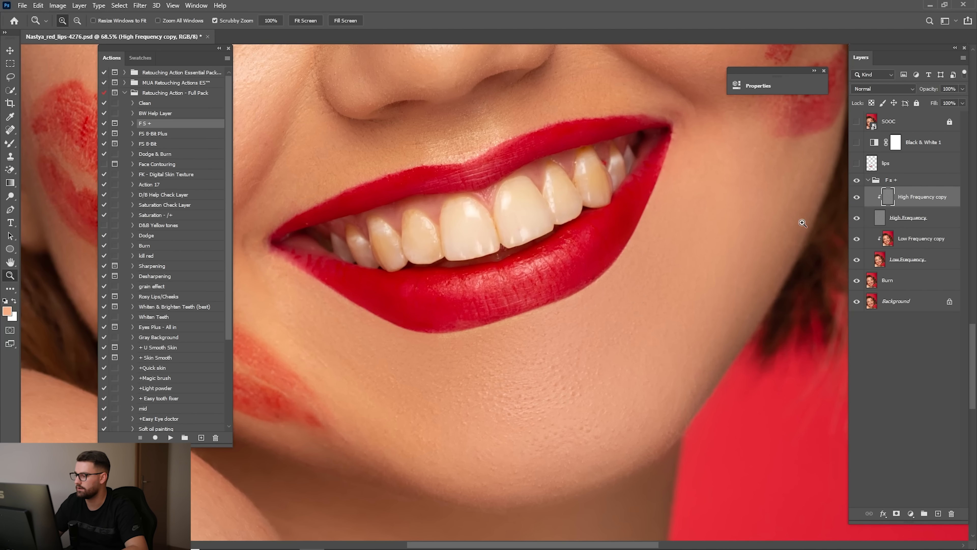
pyautogui.click(857, 218)
pyautogui.hotkey('alt', '[')
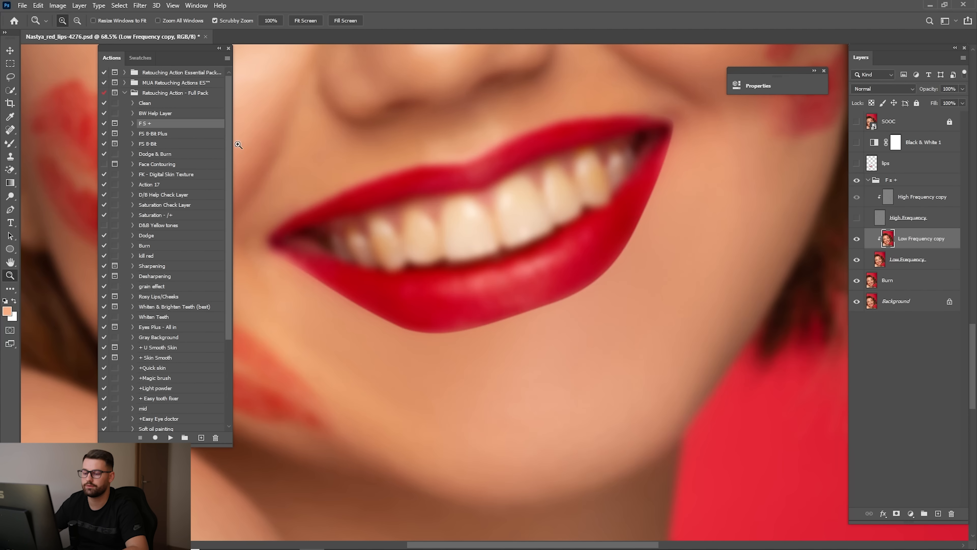
pyautogui.click(11, 143)
pyautogui.click(64, 163)
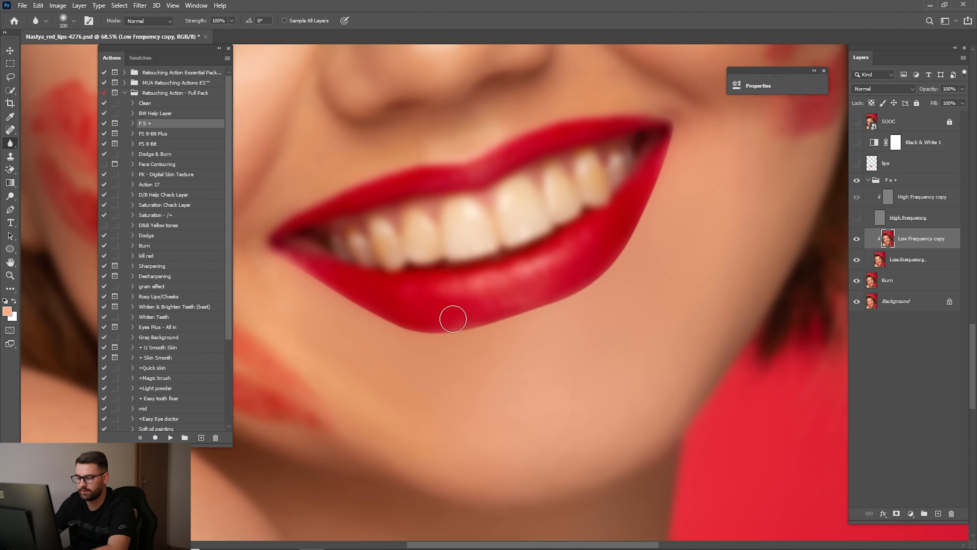
# Blur the skin tones along the lower lip's edge with a 200 px brush, and show the High Frequency layer again.
pyautogui.press(']')
pyautogui.press(']')
pyautogui.press(']')
pyautogui.moveTo(311, 281)
pyautogui.mouseDown()
pyautogui.moveTo(461, 328)
pyautogui.moveTo(396, 319)
pyautogui.moveTo(384, 330)
pyautogui.moveTo(493, 332)
pyautogui.moveTo(603, 285)
pyautogui.moveTo(667, 192)
pyautogui.moveTo(598, 286)
pyautogui.moveTo(464, 330)
pyautogui.moveTo(375, 307)
pyautogui.moveTo(342, 316)
pyautogui.moveTo(492, 338)
pyautogui.moveTo(544, 334)
pyautogui.moveTo(626, 266)
pyautogui.moveTo(651, 233)
pyautogui.moveTo(607, 274)
pyautogui.moveTo(651, 230)
pyautogui.moveTo(559, 300)
pyautogui.moveTo(356, 316)
pyautogui.moveTo(405, 332)
pyautogui.moveTo(512, 303)
pyautogui.moveTo(513, 290)
pyautogui.moveTo(475, 292)
pyautogui.moveTo(485, 313)
pyautogui.moveTo(425, 332)
pyautogui.moveTo(365, 313)
pyautogui.moveTo(502, 329)
pyautogui.moveTo(599, 295)
pyautogui.moveTo(648, 245)
pyautogui.moveTo(653, 215)
pyautogui.moveTo(612, 277)
pyautogui.moveTo(474, 337)
pyautogui.moveTo(371, 316)
pyautogui.moveTo(305, 279)
pyautogui.moveTo(335, 304)
pyautogui.moveTo(495, 331)
pyautogui.moveTo(631, 277)
pyautogui.moveTo(670, 192)
pyautogui.moveTo(663, 178)
pyautogui.moveTo(613, 272)
pyautogui.moveTo(360, 294)
pyautogui.mouseUp()
pyautogui.click(857, 218)
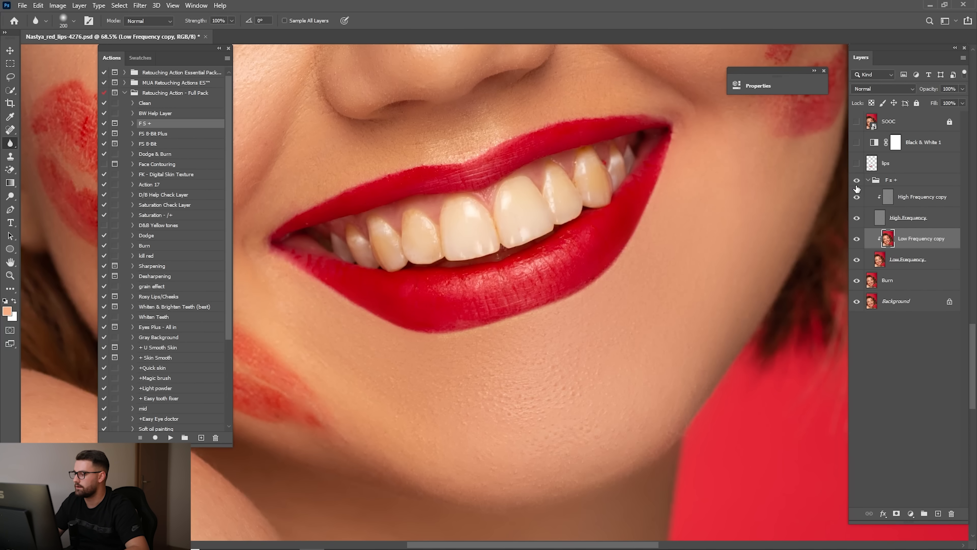
# Compare the portrait with and without the F s + group, both close up and in full view.
pyautogui.click(858, 181)
pyautogui.click(858, 182)
pyautogui.click(858, 182)
pyautogui.hotkey('ctrl', '0')
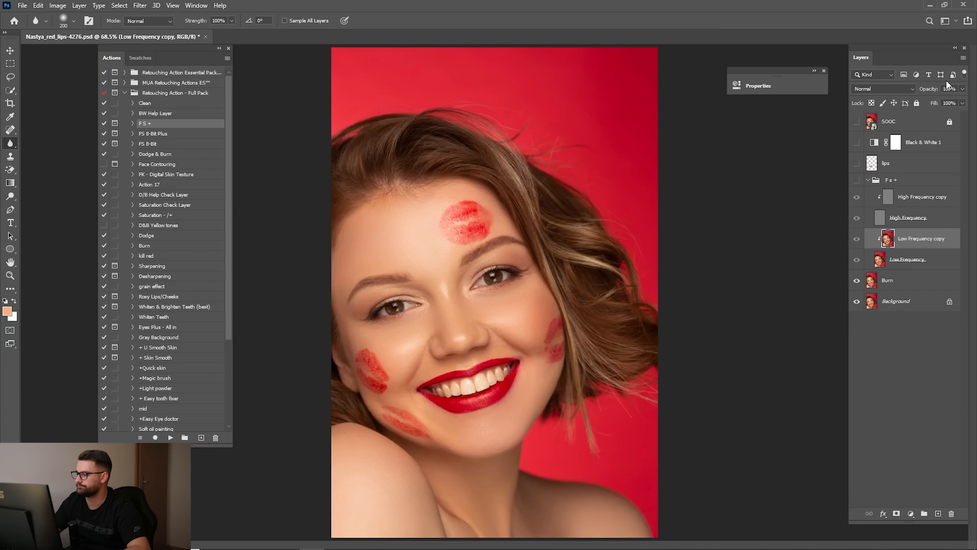
pyautogui.click(858, 181)
pyautogui.click(858, 182)
pyautogui.click(859, 180)
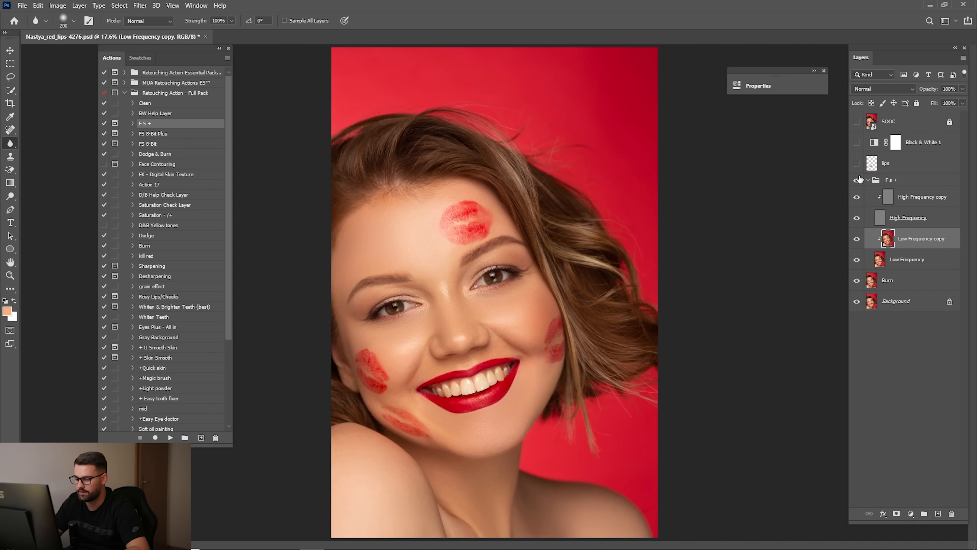
pyautogui.click(863, 174)
pyautogui.click(857, 181)
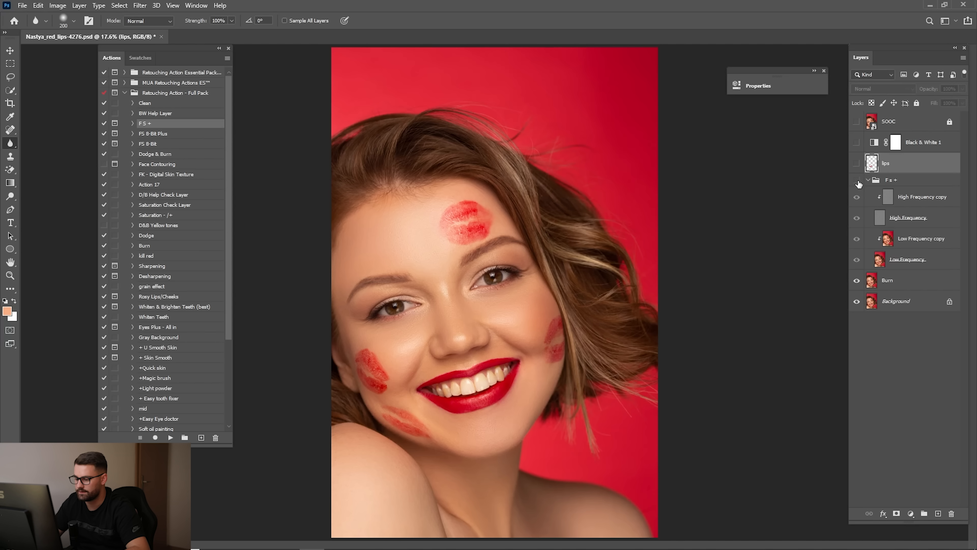
pyautogui.click(859, 181)
# Merge the F s + group and the Burn layer into one layer, and compare it with the Background.
pyautogui.click(897, 182)
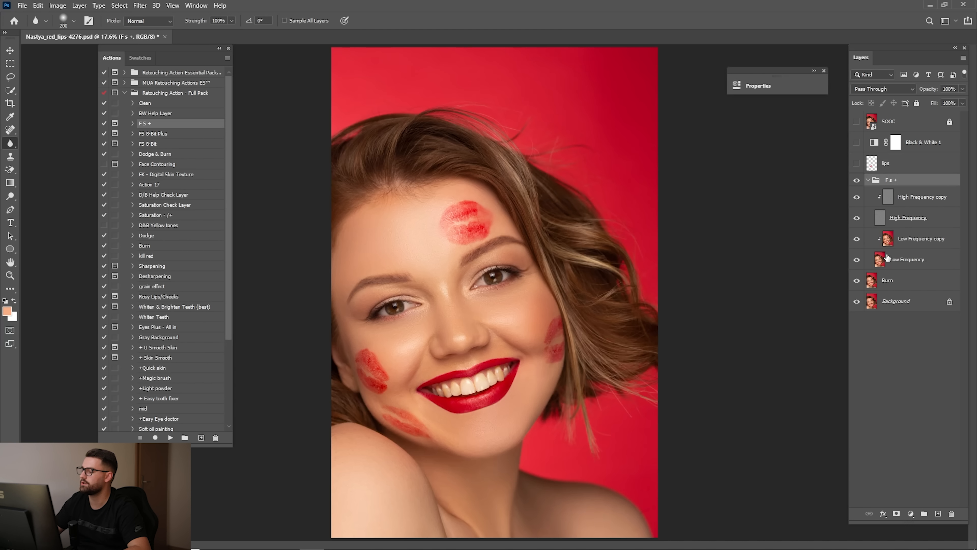
pyautogui.keyDown('shift'); pyautogui.click(891, 285); pyautogui.keyUp('shift')
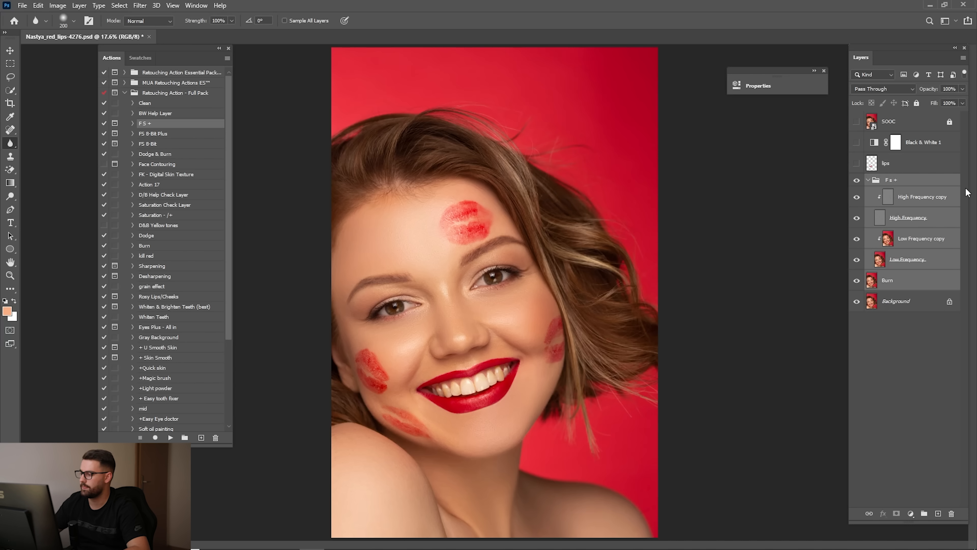
pyautogui.rightClick(928, 222)
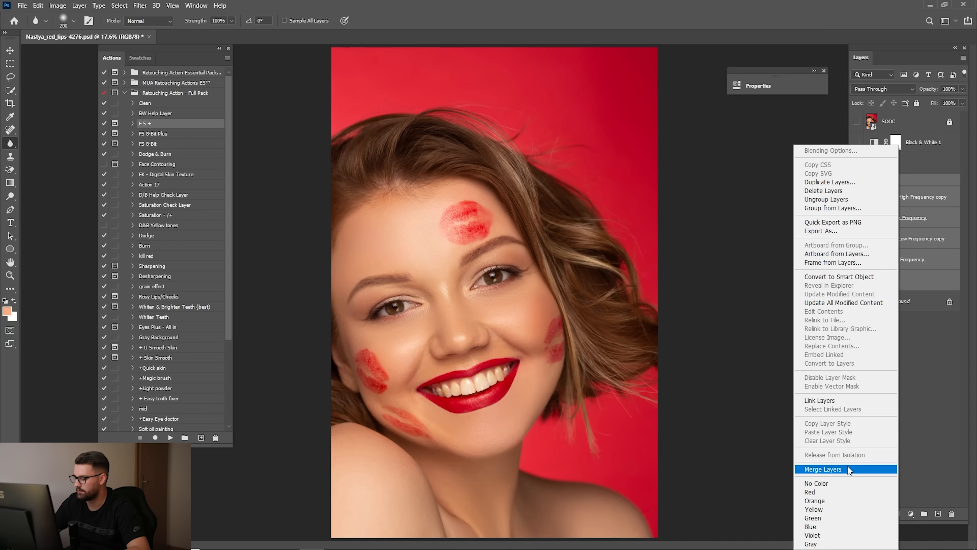
pyautogui.click(824, 468)
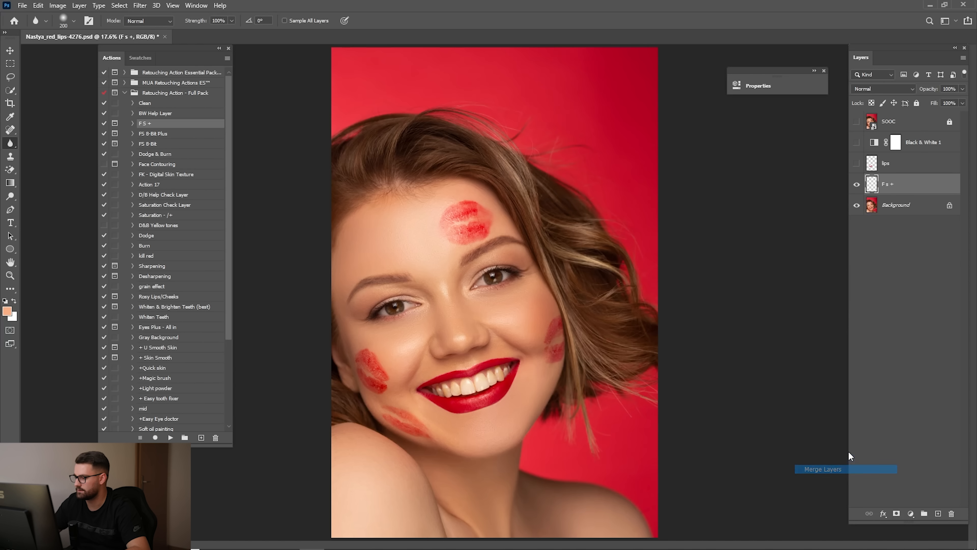
pyautogui.click(854, 185)
pyautogui.click(853, 185)
pyautogui.click(853, 186)
pyautogui.click(854, 186)
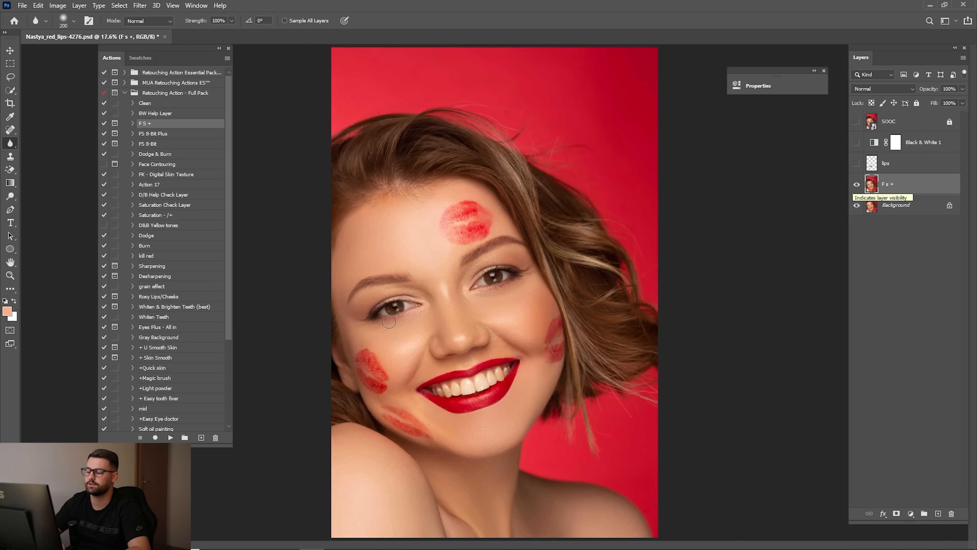
# Run the Whiten & Brighten Teeth (best) action on the portrait and dismiss its closing message.
pyautogui.press('z')
pyautogui.moveTo(472, 392); pyautogui.dragTo(519, 349)
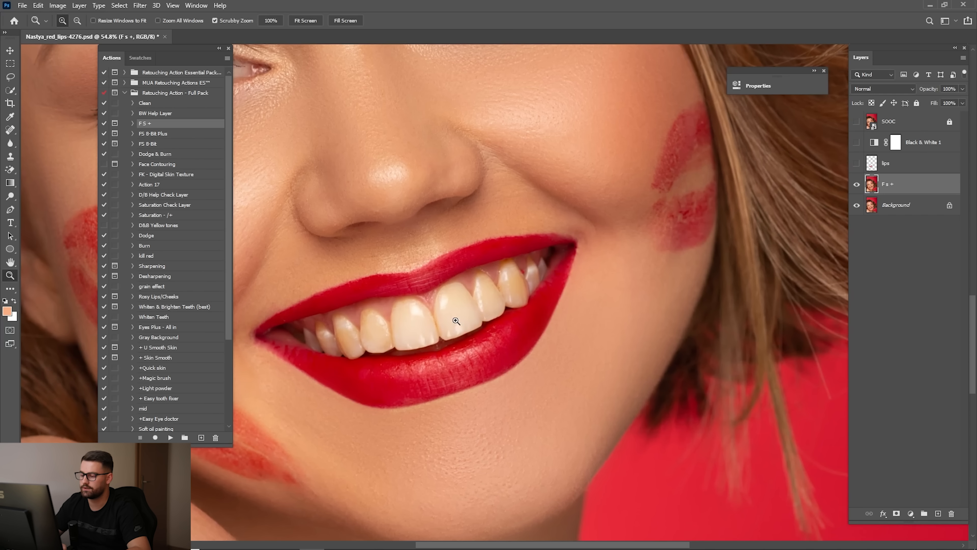
pyautogui.moveTo(465, 308); pyautogui.dragTo(478, 352)
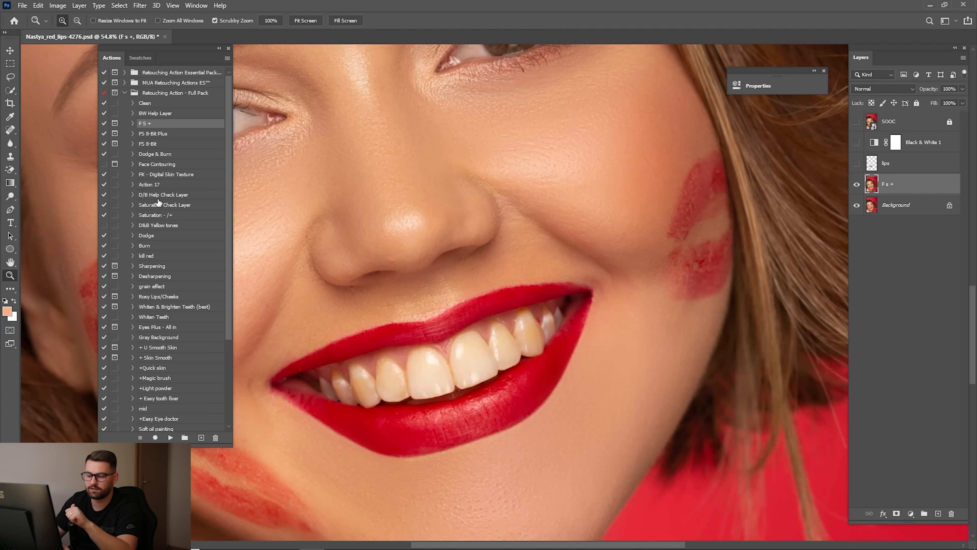
pyautogui.click(168, 307)
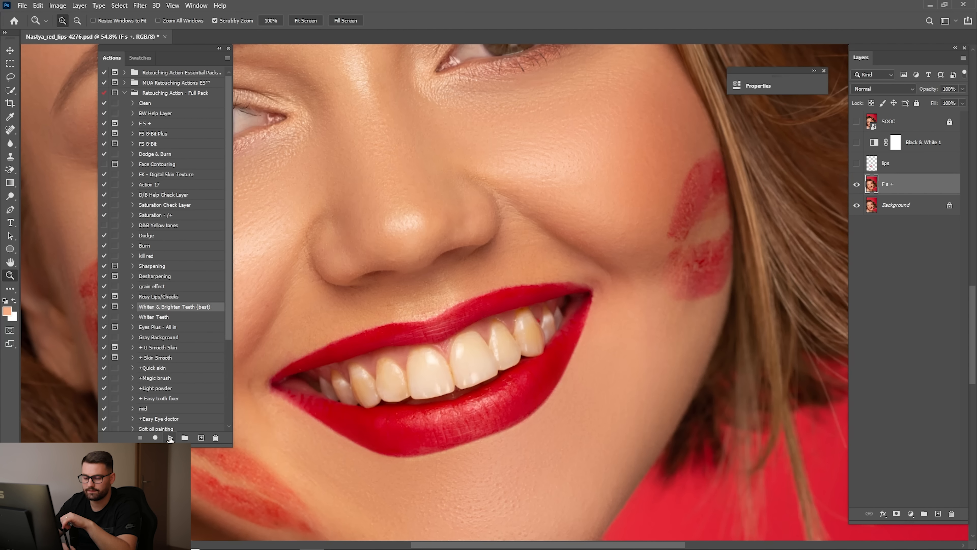
pyautogui.click(170, 438)
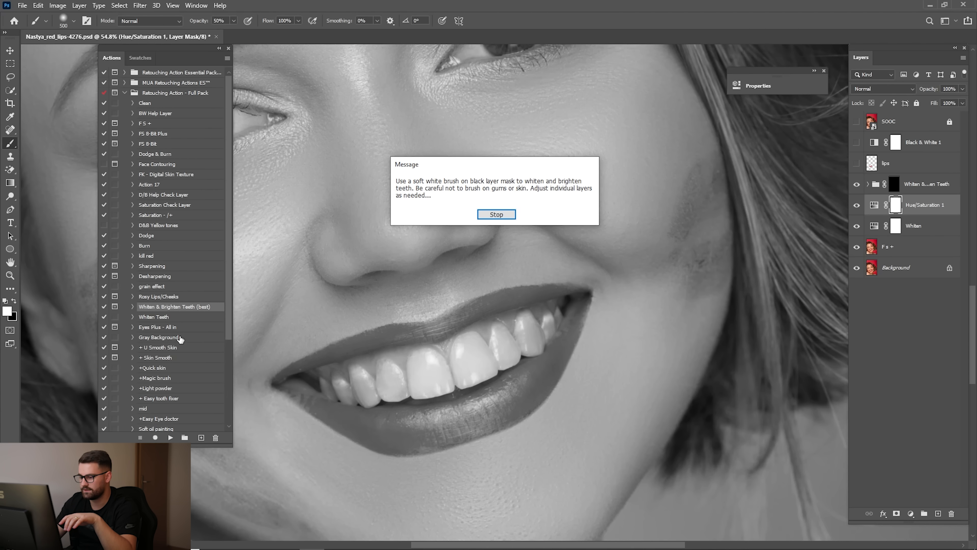
pyautogui.press('Return')
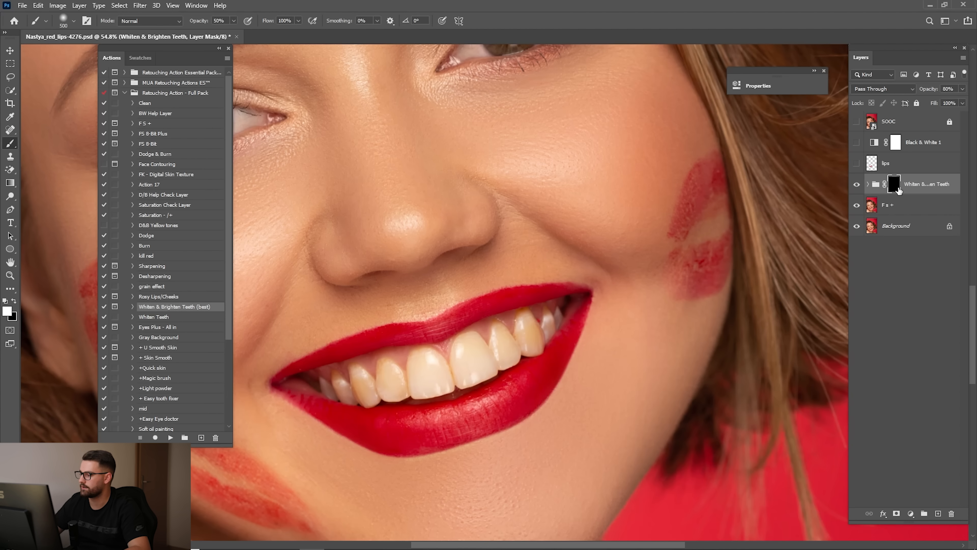
# Set the brush to 100% opacity and 40 px, and paint white over a front tooth on the whitening group's mask.
pyautogui.press('z')
pyautogui.moveTo(454, 368)
pyautogui.mouseDown()
pyautogui.moveTo(464, 375)
pyautogui.moveTo(500, 323)
pyautogui.mouseUp()
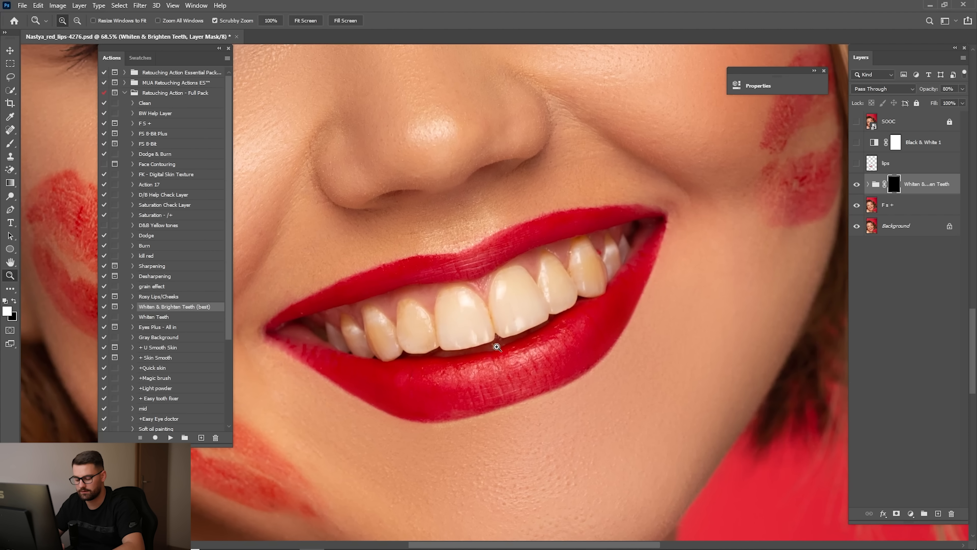
pyautogui.press('b')
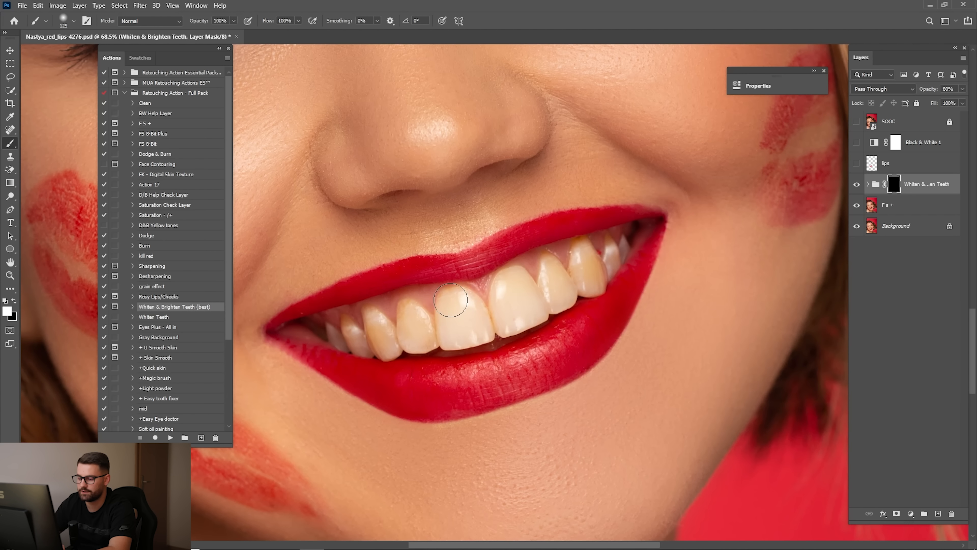
pyautogui.press('[')
pyautogui.press('[')
pyautogui.press('[')
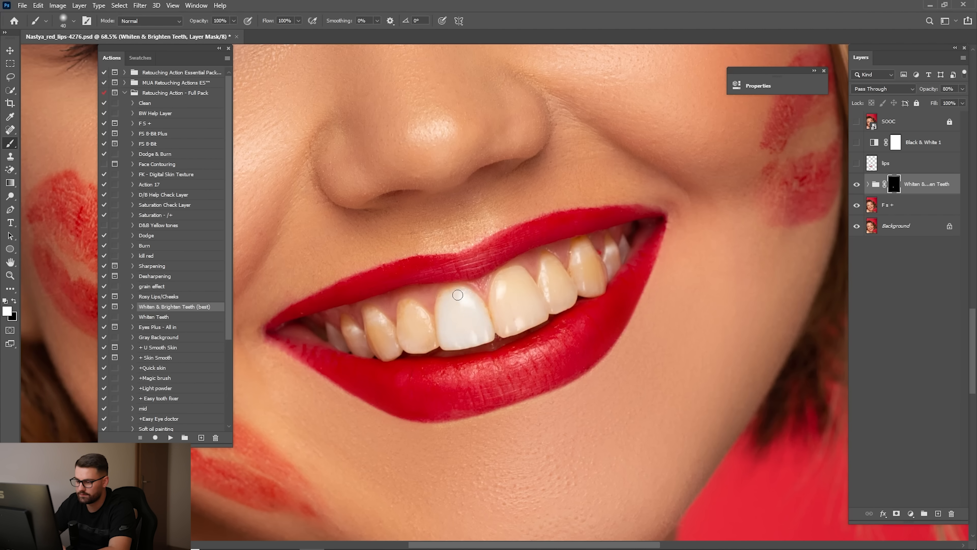
# Whiten the remaining teeth on the mask, reducing the brush to 25 px, and compare the portrait with the whitening group hidden.
pyautogui.moveTo(472, 329)
pyautogui.mouseDown()
pyautogui.moveTo(460, 300)
pyautogui.moveTo(532, 305)
pyautogui.moveTo(499, 311)
pyautogui.moveTo(533, 289)
pyautogui.moveTo(571, 298)
pyautogui.moveTo(548, 262)
pyautogui.moveTo(592, 289)
pyautogui.moveTo(583, 245)
pyautogui.moveTo(579, 278)
pyautogui.moveTo(610, 241)
pyautogui.moveTo(598, 261)
pyautogui.moveTo(501, 326)
pyautogui.moveTo(447, 292)
pyautogui.moveTo(416, 333)
pyautogui.moveTo(407, 304)
pyautogui.moveTo(412, 340)
pyautogui.moveTo(377, 326)
pyautogui.moveTo(396, 335)
pyautogui.moveTo(378, 332)
pyautogui.moveTo(358, 352)
pyautogui.mouseUp()
pyautogui.press('[')
pyautogui.press('[')
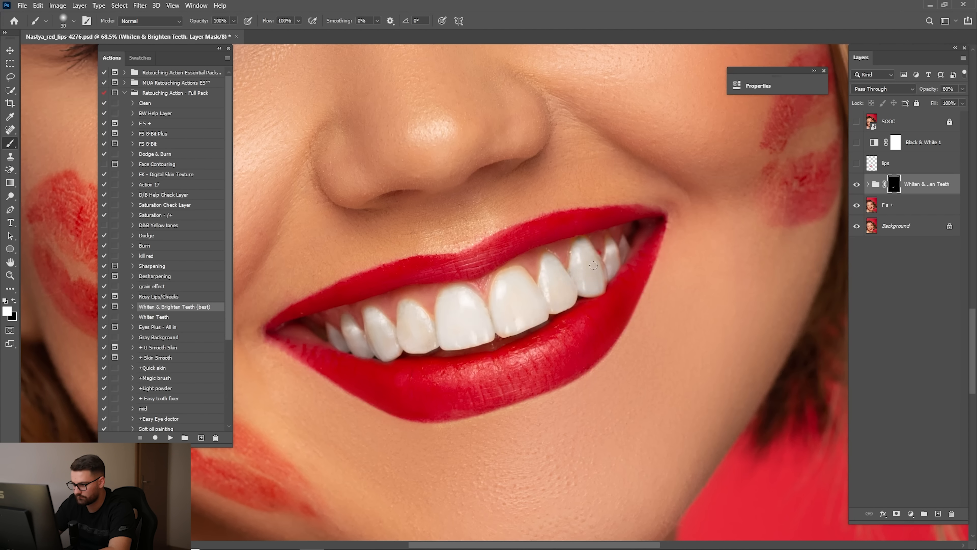
pyautogui.press('[')
pyautogui.hotkey('ctrl', '0')
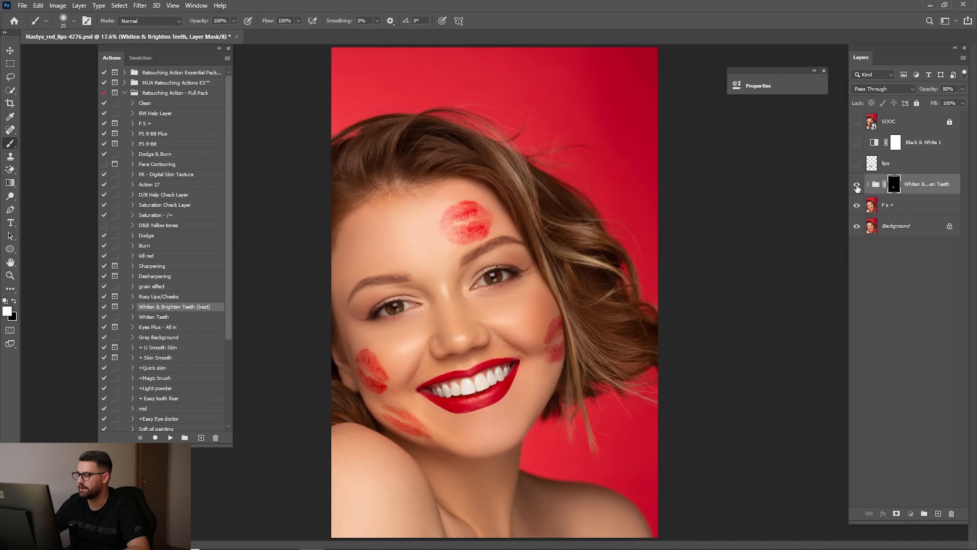
pyautogui.click(857, 184)
pyautogui.click(857, 184)
pyautogui.click(856, 184)
pyautogui.click(857, 184)
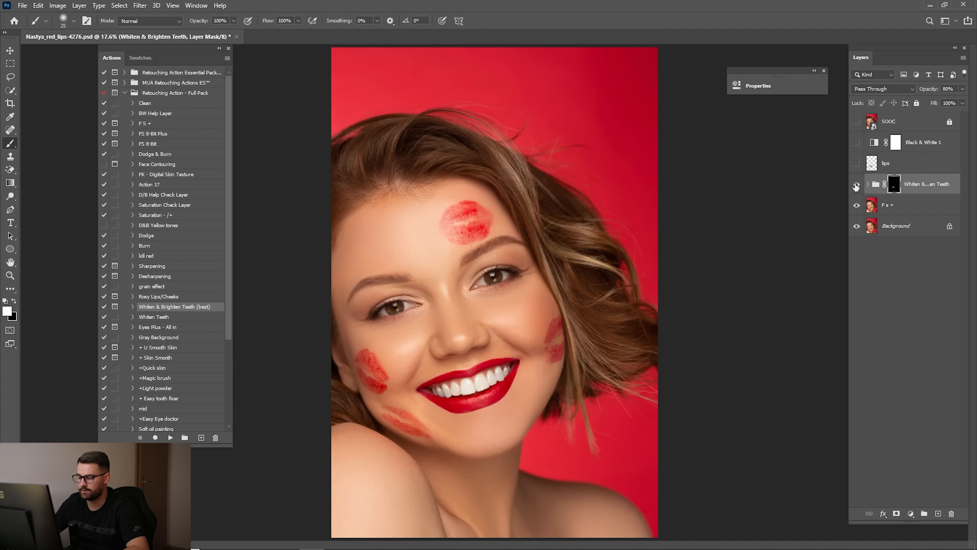
# Examine the teeth up close, expand the whitening group, and compare them with its Hue/Saturation 1 layer hidden.
pyautogui.press('z')
pyautogui.moveTo(477, 389); pyautogui.dragTo(539, 382)
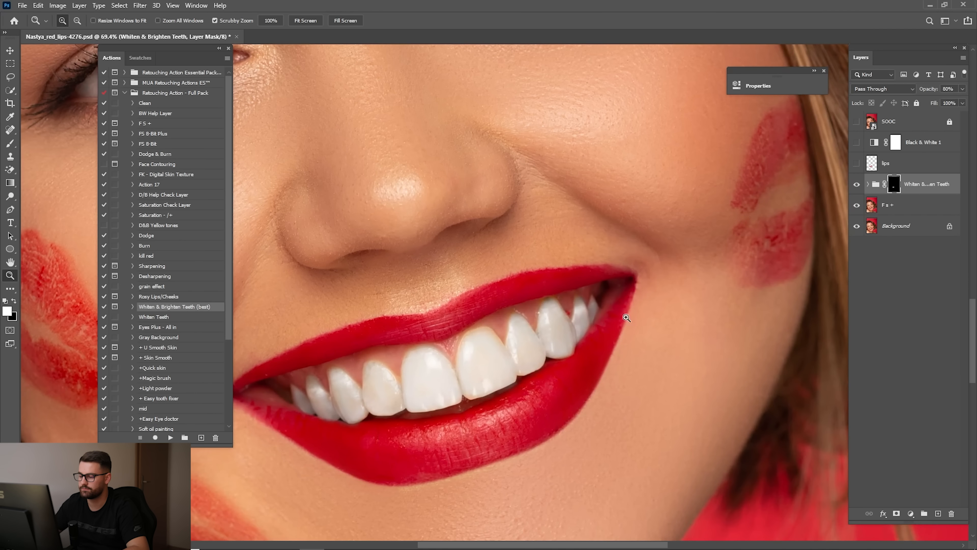
pyautogui.click(857, 188)
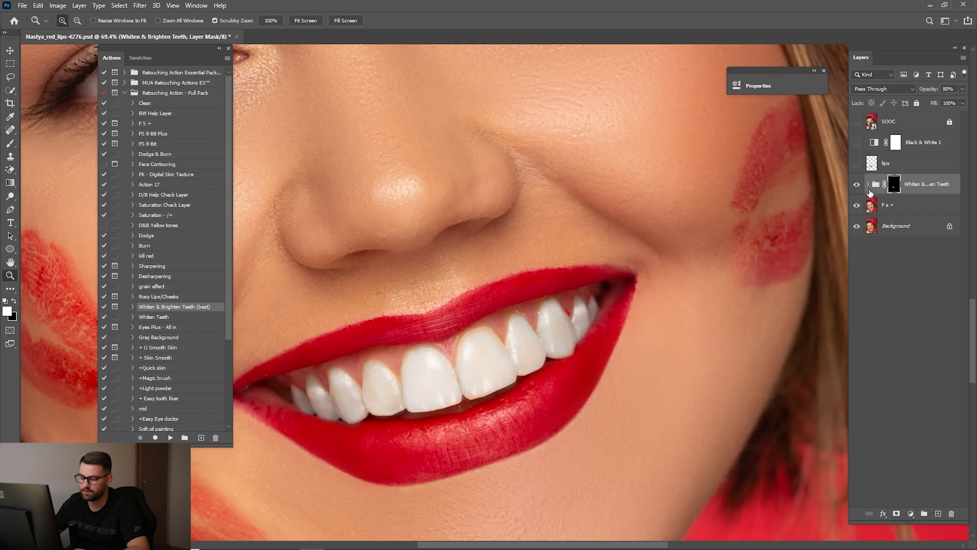
pyautogui.click(873, 186)
pyautogui.click(868, 184)
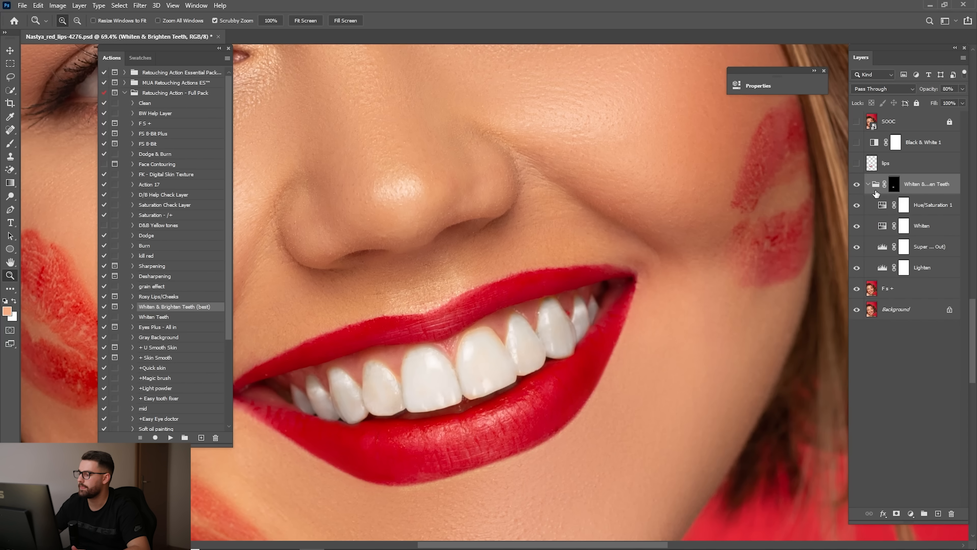
pyautogui.click(927, 207)
pyautogui.click(857, 205)
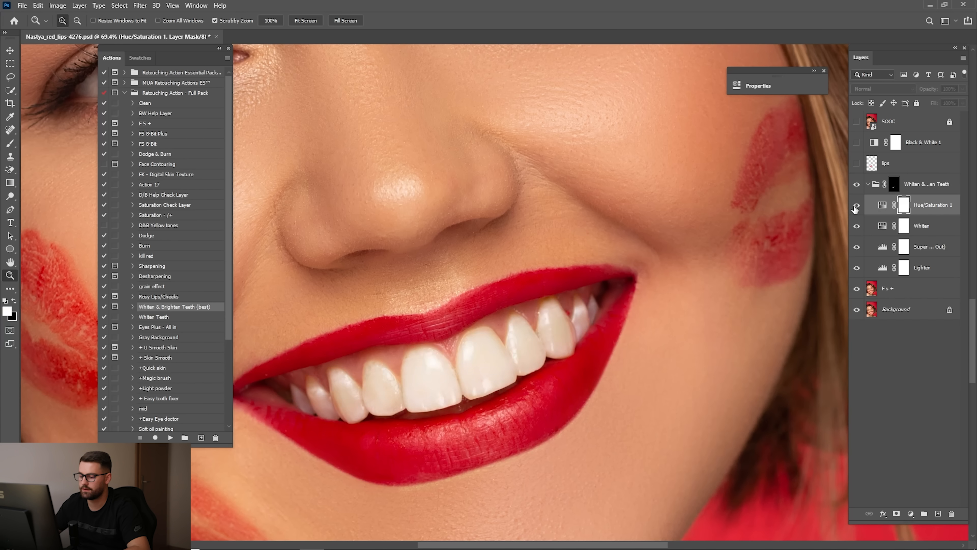
pyautogui.click(856, 205)
pyautogui.click(856, 206)
pyautogui.click(856, 206)
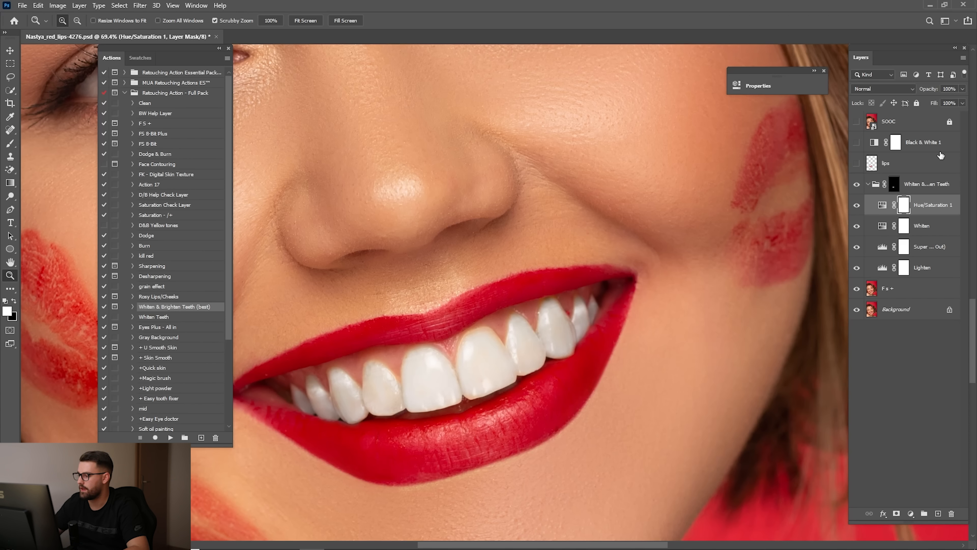
# Paint white over the remaining yellowish tooth areas on the whitening group's mask with a brush of about 45 px.
pyautogui.click(893, 187)
pyautogui.moveTo(384, 388); pyautogui.dragTo(475, 352)
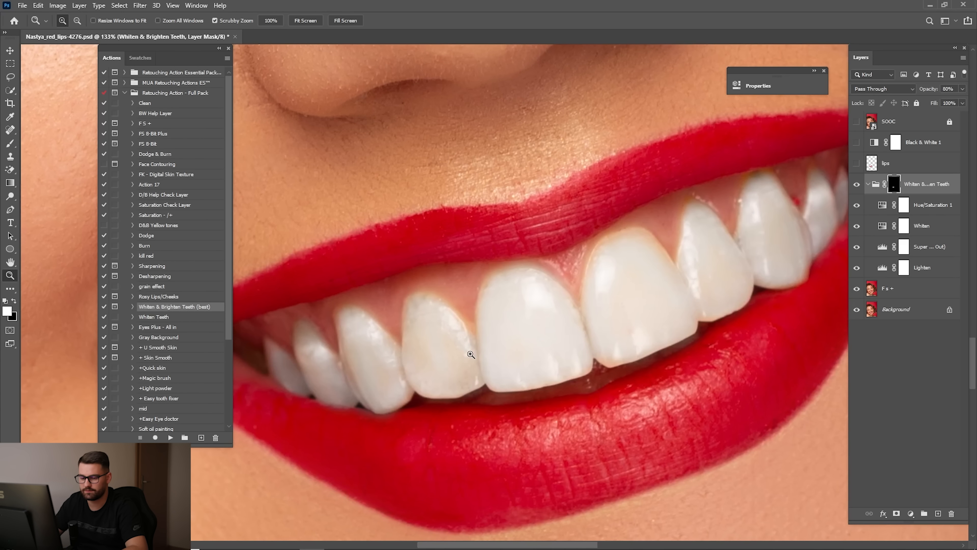
pyautogui.press('b')
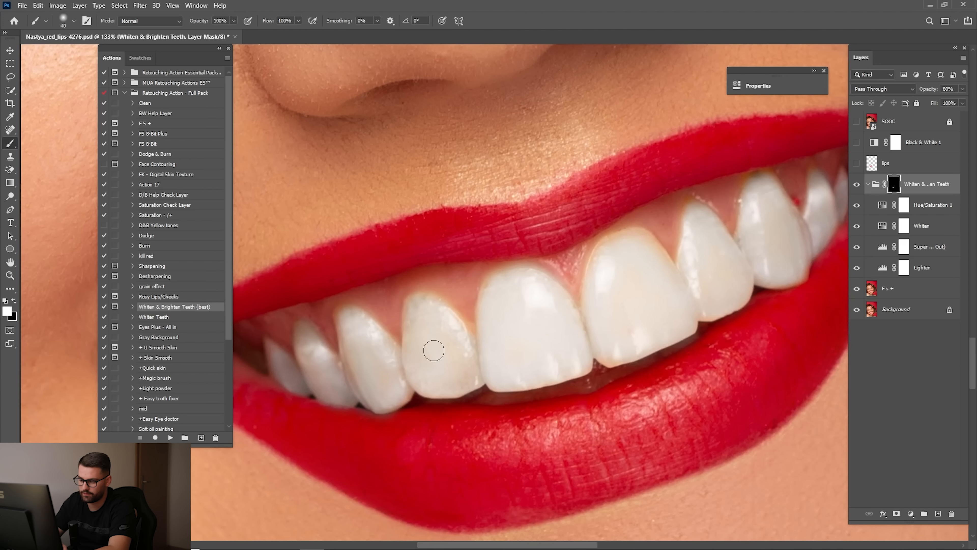
pyautogui.press('[')
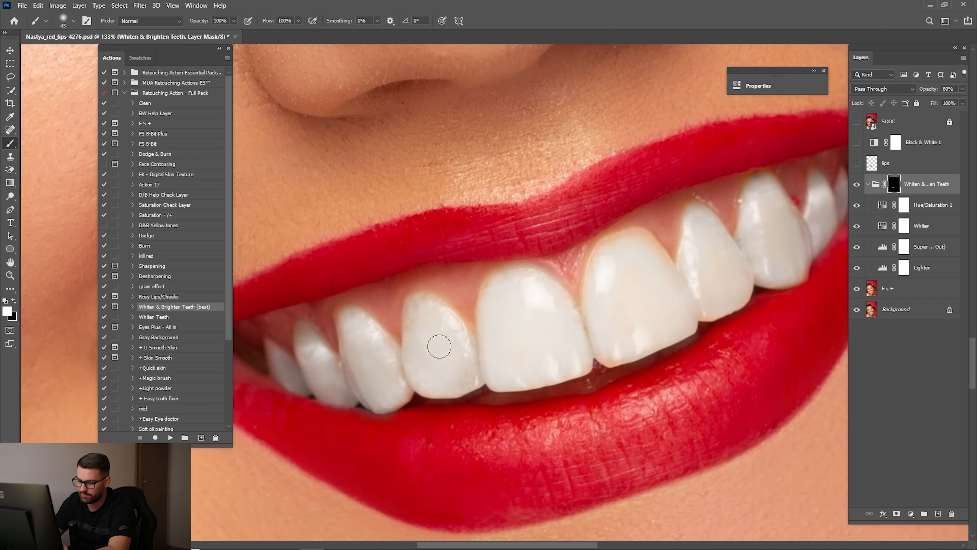
pyautogui.press(']')
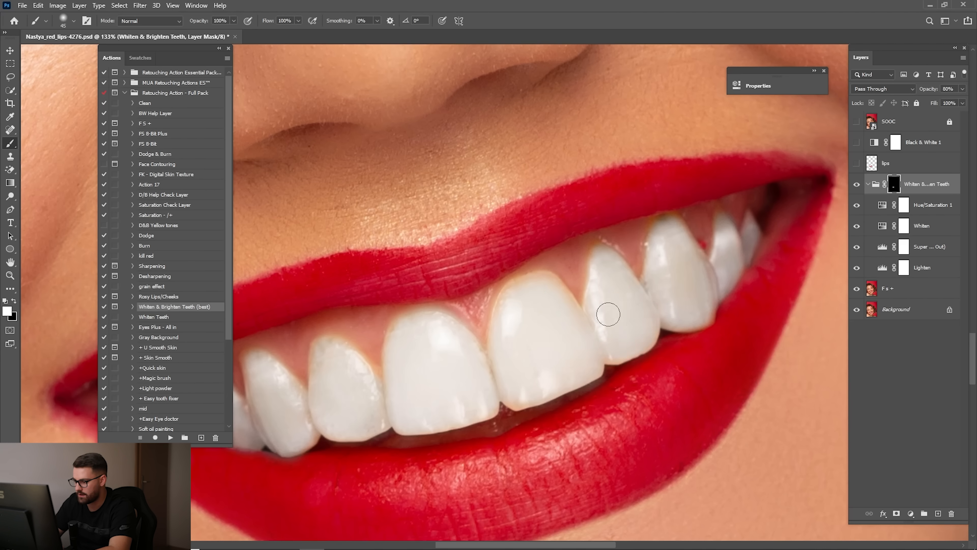
pyautogui.hotkey('ctrl', '0')
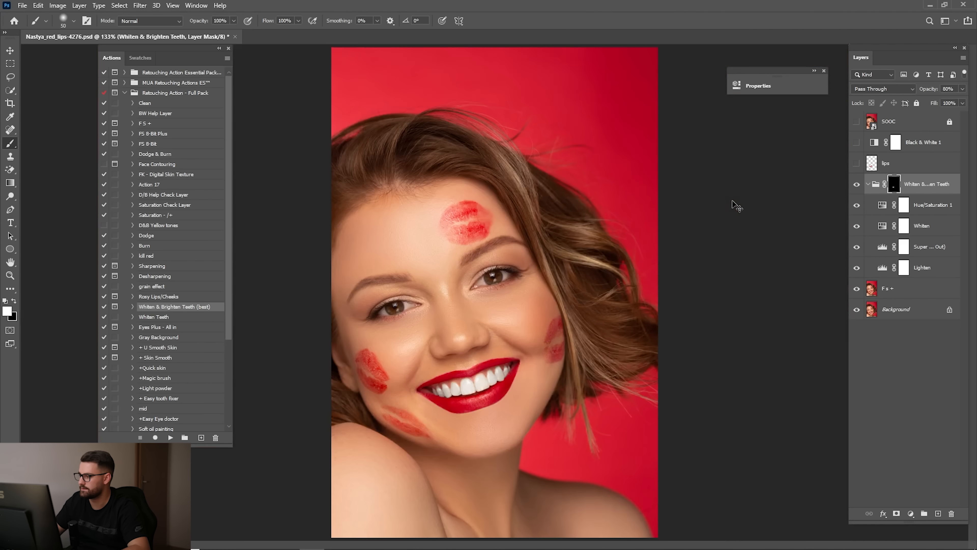
# Preview the teeth without the Hue/Saturation 1 layer and set that layer's opacity to 50%.
pyautogui.click(905, 204)
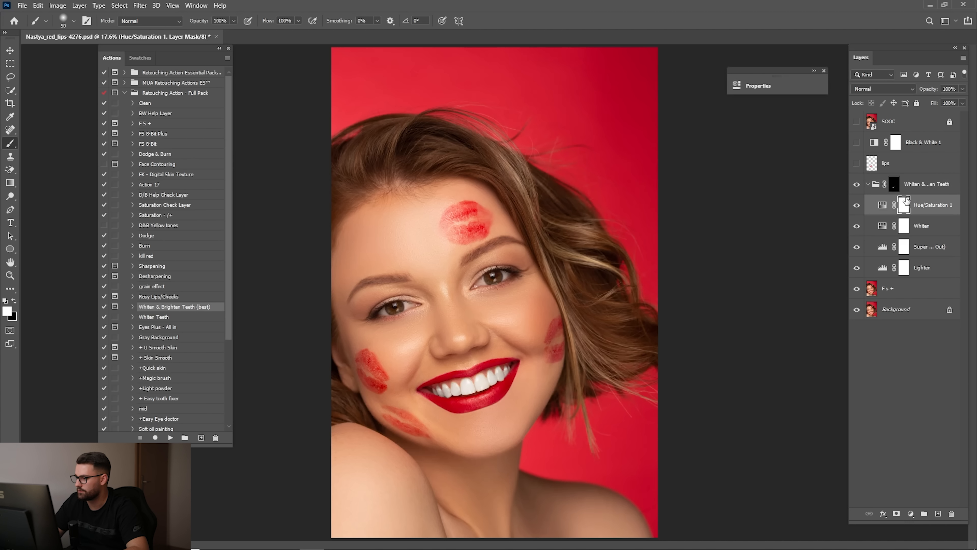
pyautogui.click(857, 206)
pyautogui.click(857, 206)
pyautogui.write('50')
pyautogui.press('Return')
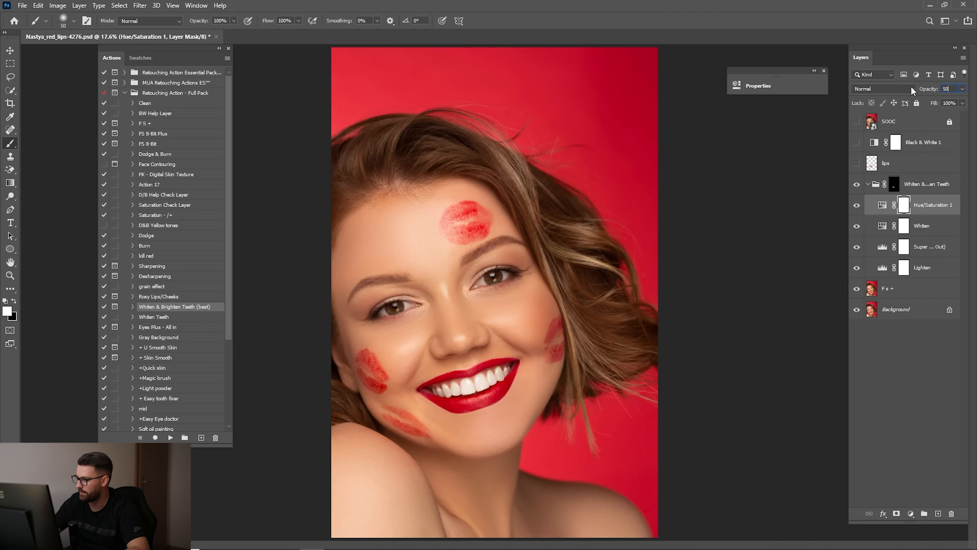
# Compare the teeth with the Whiten layer and the Super White (Yellow Out) layer hidden in turn.
pyautogui.click(868, 228)
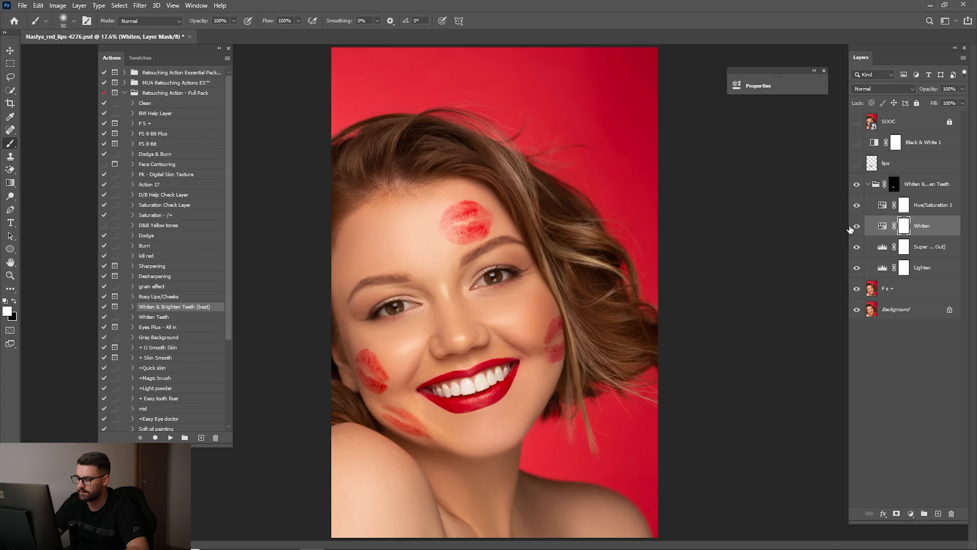
pyautogui.click(856, 227)
pyautogui.click(856, 227)
pyautogui.press('z')
pyautogui.moveTo(460, 380); pyautogui.dragTo(792, 250)
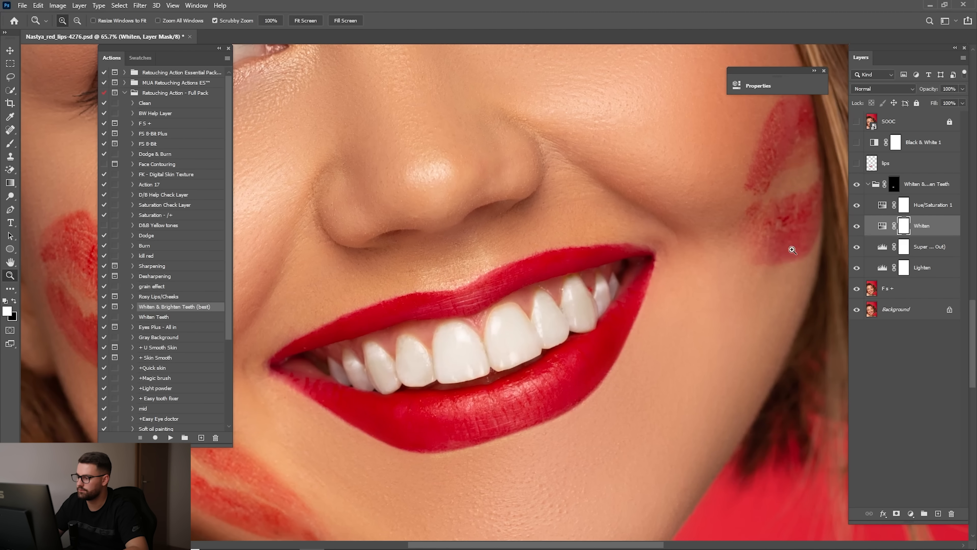
pyautogui.click(857, 228)
pyautogui.click(855, 227)
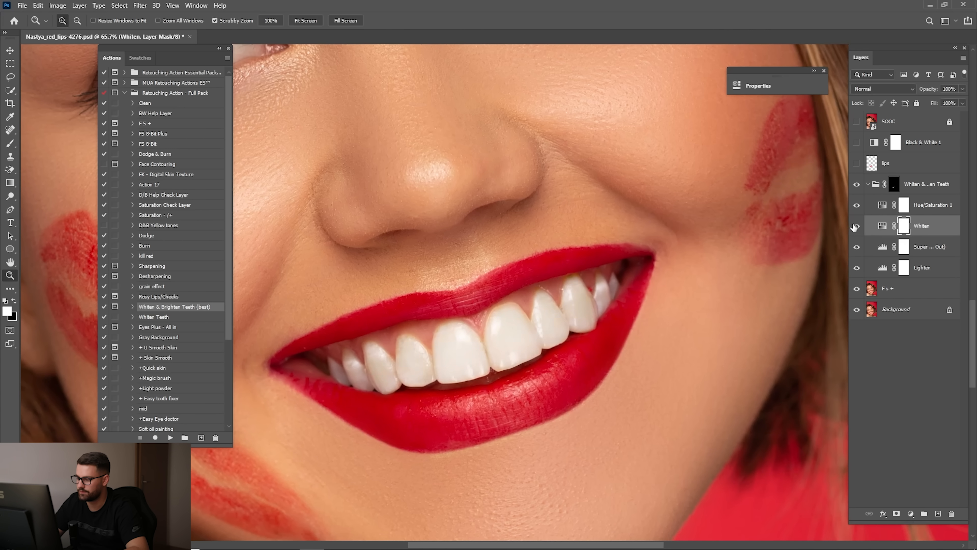
pyautogui.click(920, 255)
pyautogui.click(857, 247)
pyautogui.click(857, 248)
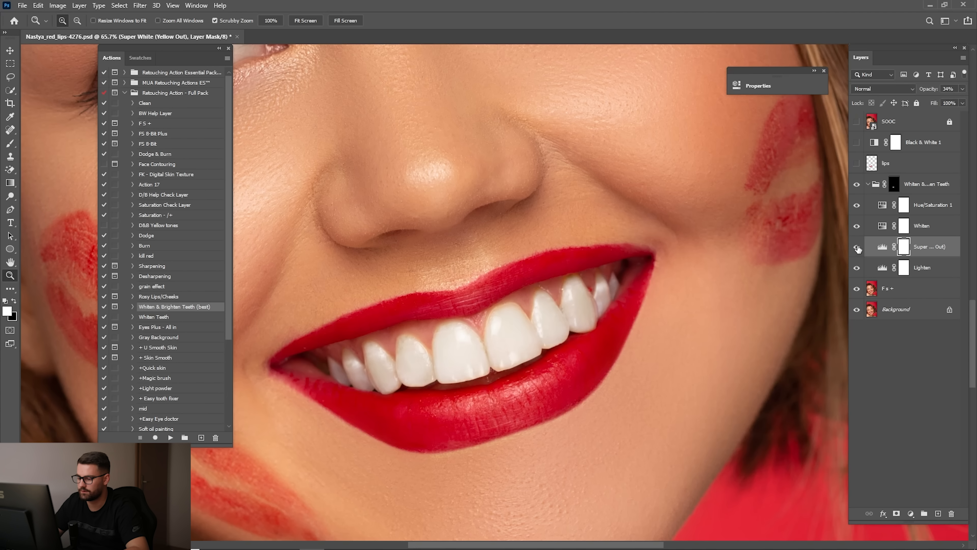
pyautogui.click(857, 248)
pyautogui.click(859, 249)
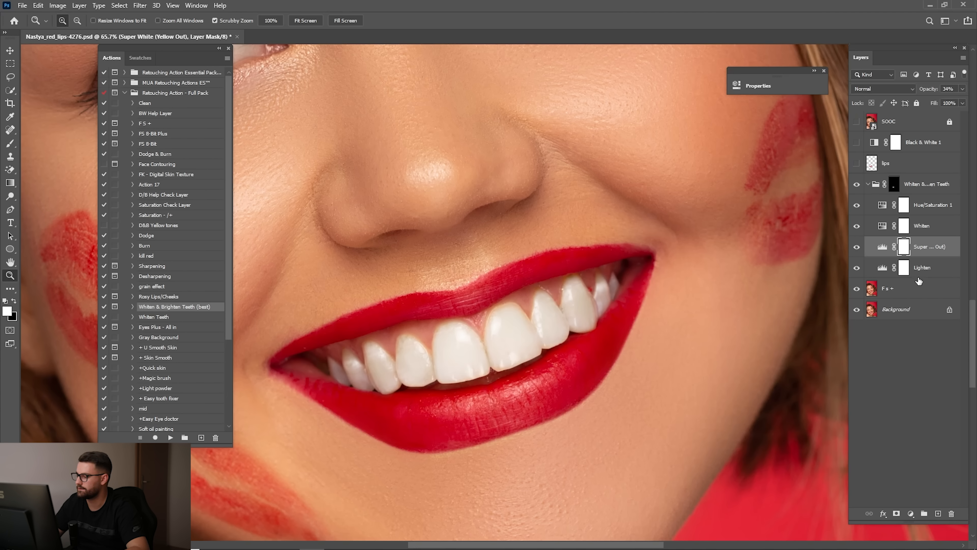
# Preview the teeth without the Lighten layer and set that layer's opacity to 35%.
pyautogui.click(922, 270)
pyautogui.click(857, 268)
pyautogui.click(856, 267)
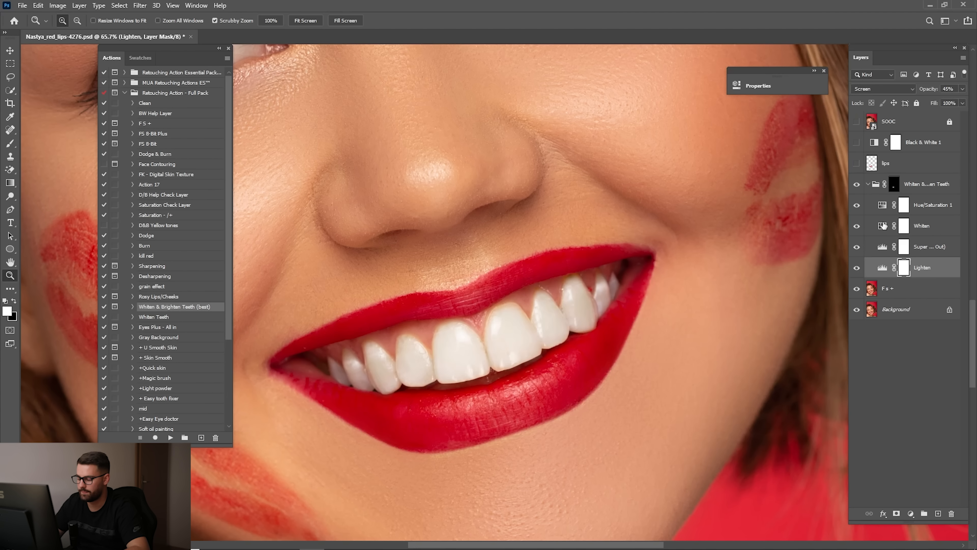
pyautogui.hotkey('ctrl', '0')
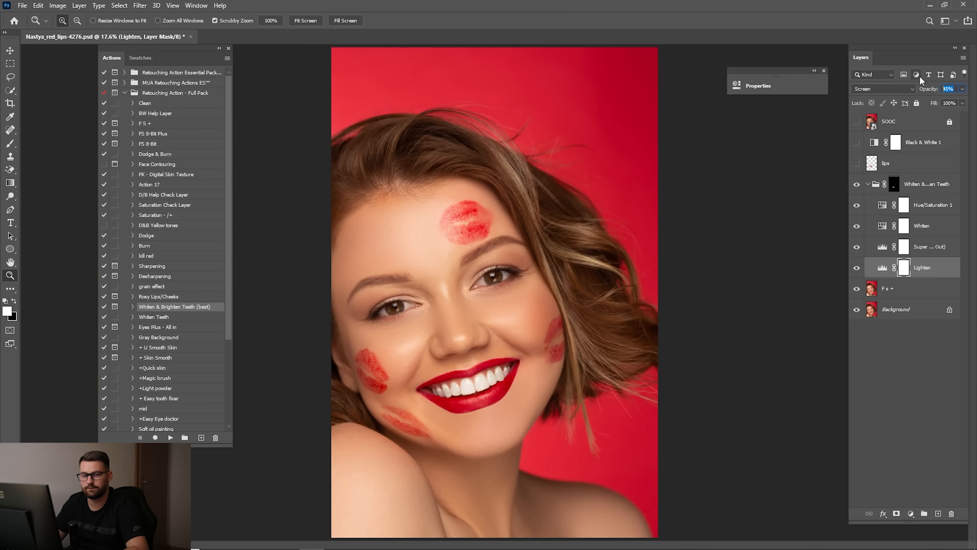
pyautogui.write('35')
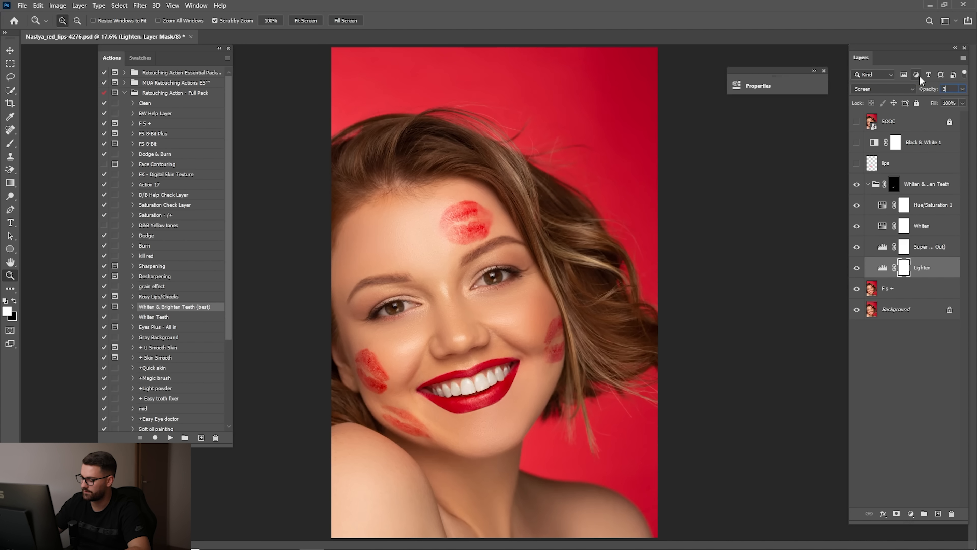
# Collapse the whitening group and compare the whole portrait with the group hidden and shown.
pyautogui.click(868, 184)
pyautogui.click(904, 191)
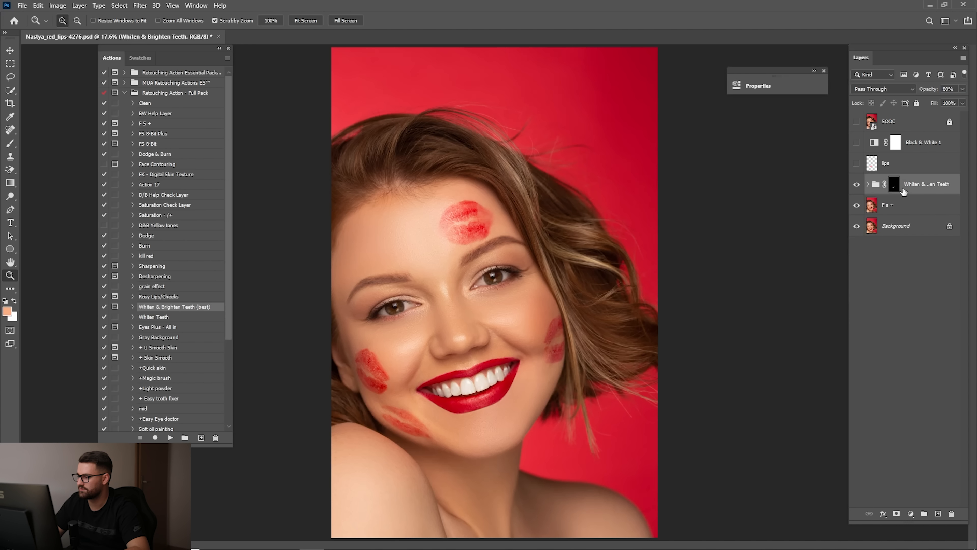
pyautogui.click(857, 186)
pyautogui.click(857, 185)
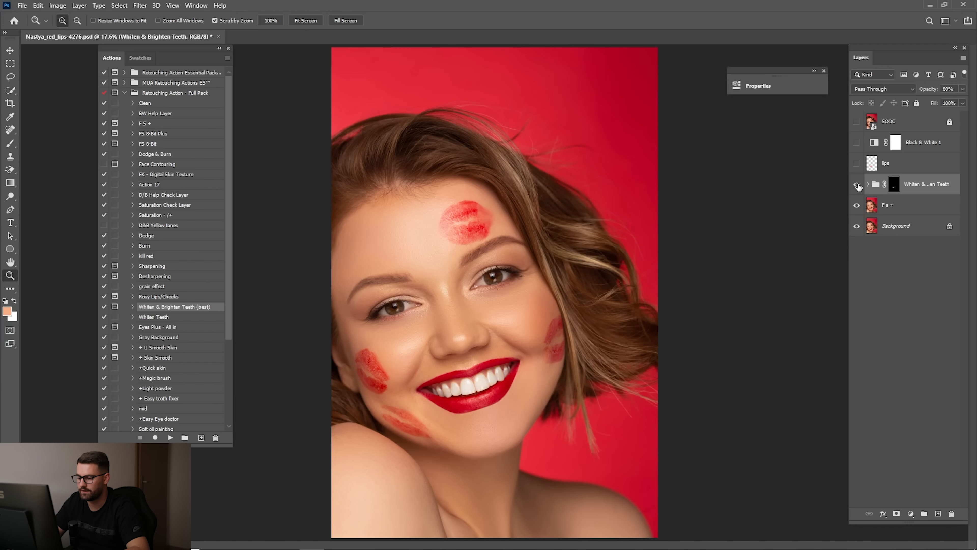
pyautogui.click(857, 185)
pyautogui.click(857, 186)
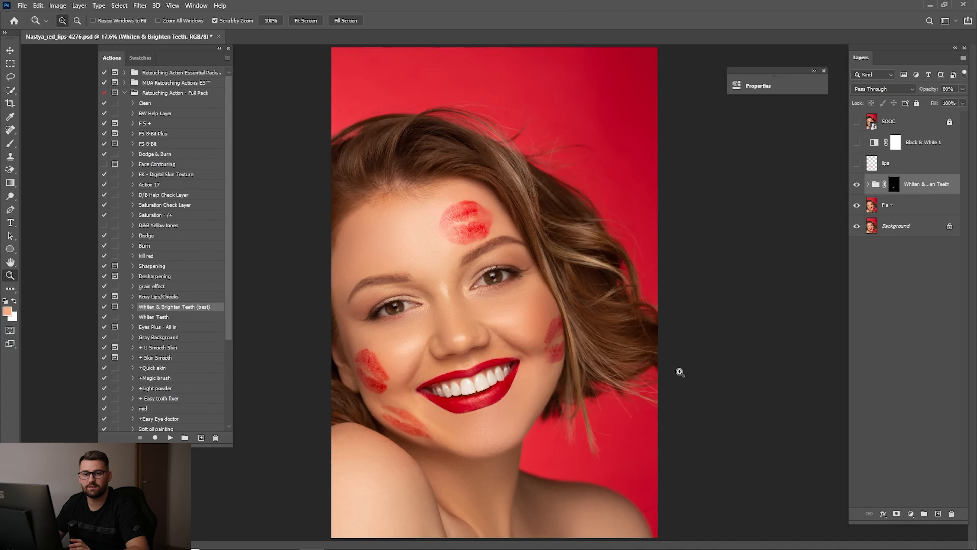
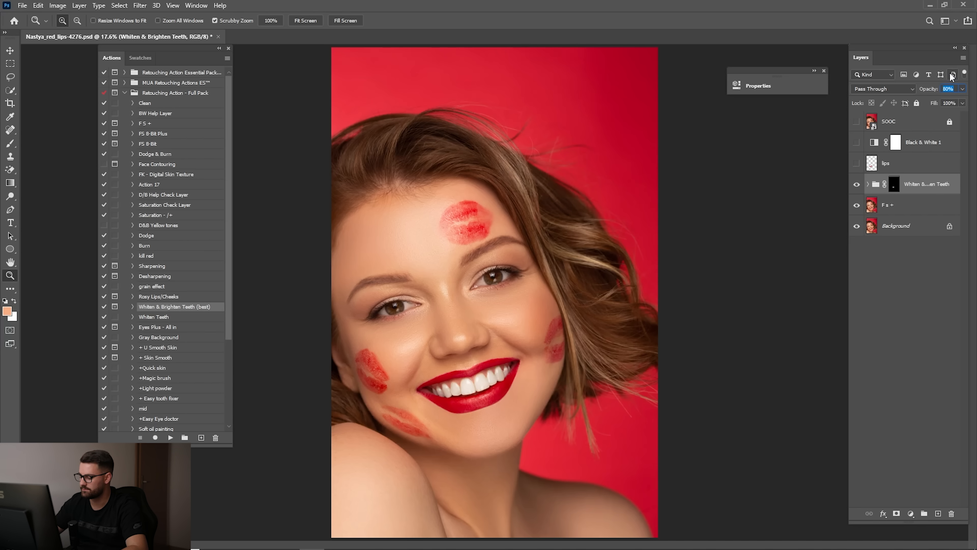
# Set the whitening group's opacity to 75% and check the portrait with the group hidden and shown.
pyautogui.write('75')
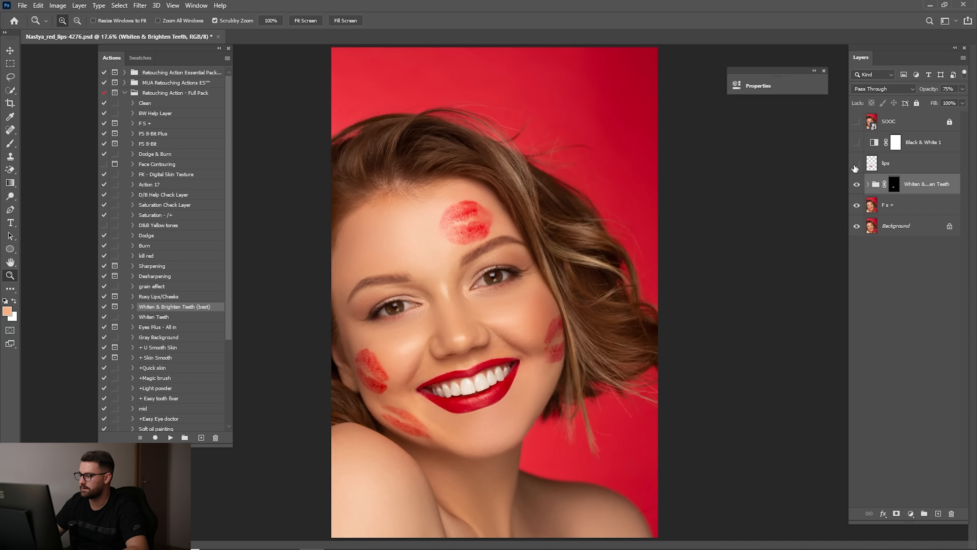
pyautogui.click(862, 185)
pyautogui.click(862, 185)
pyautogui.click(860, 186)
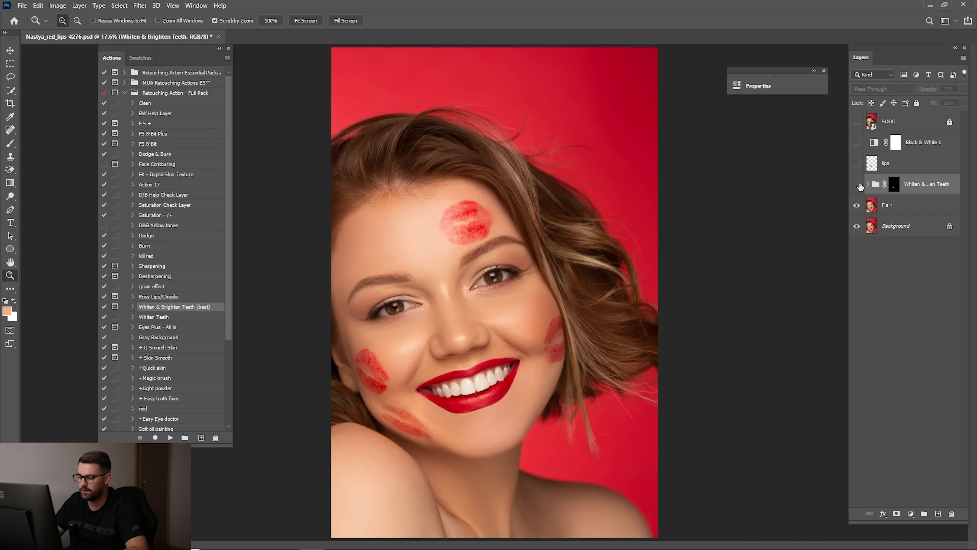
pyautogui.click(861, 185)
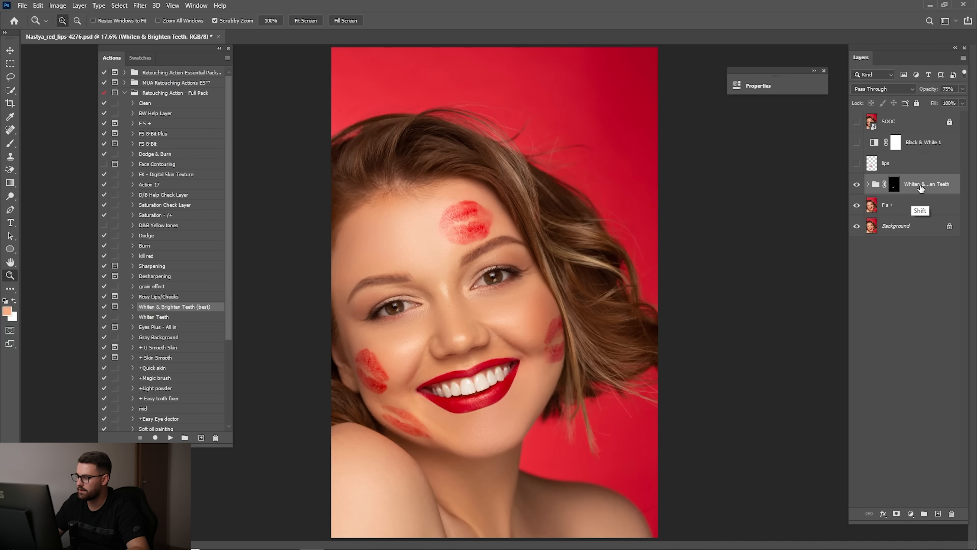
# Merge the whitening group with the F s + layer and compare the merged layer with the Background.
pyautogui.keyDown('ctrl'); pyautogui.click(902, 211); pyautogui.keyUp('ctrl')
pyautogui.rightClick(917, 186)
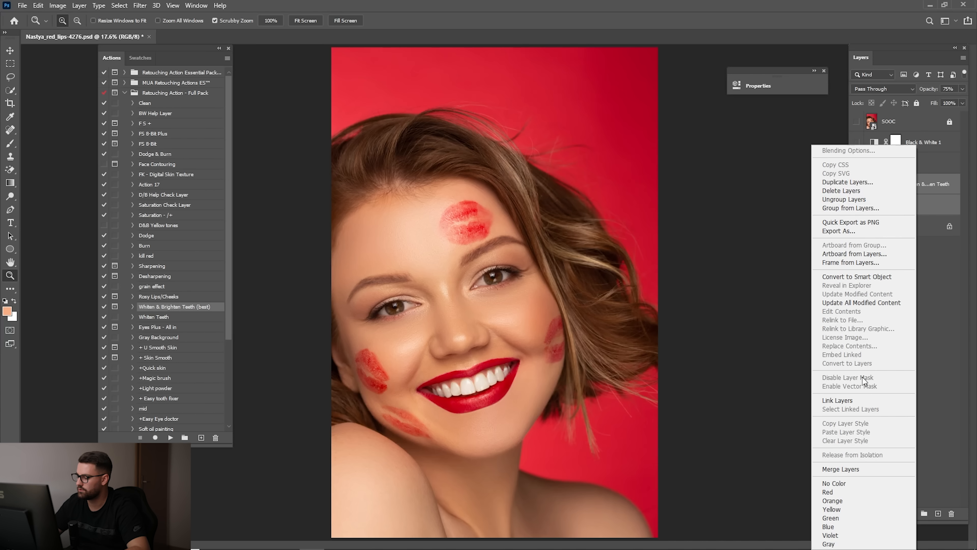
pyautogui.click(852, 467)
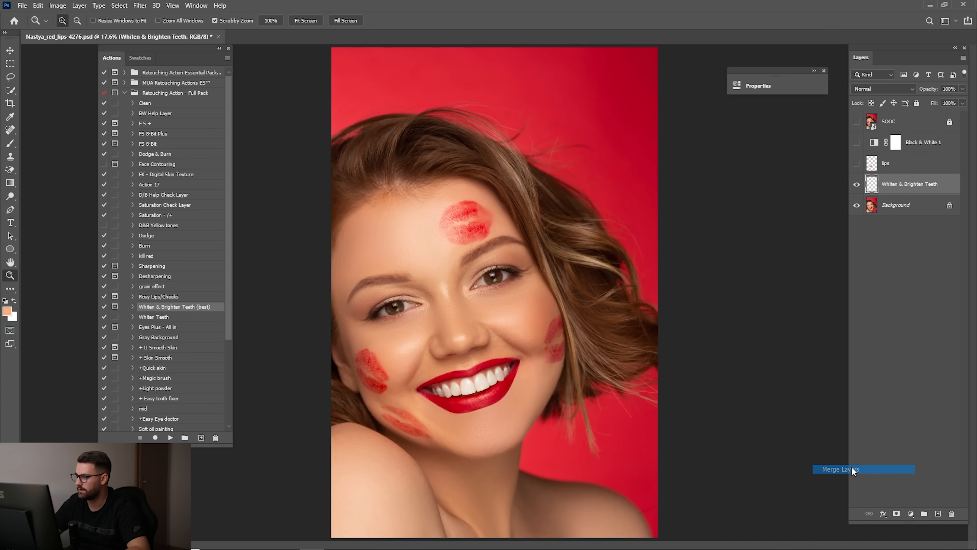
pyautogui.click(855, 187)
pyautogui.click(857, 187)
pyautogui.click(856, 186)
pyautogui.click(857, 186)
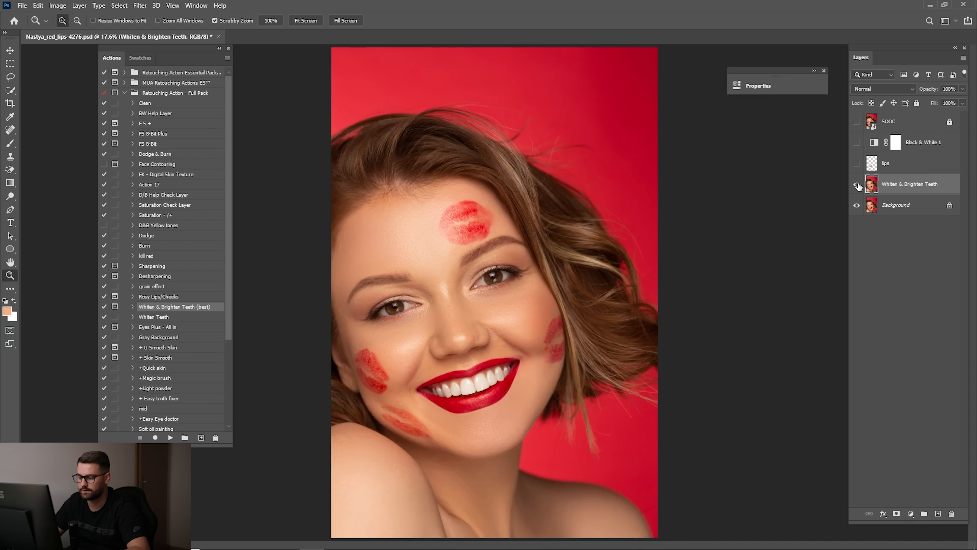
pyautogui.click(857, 186)
pyautogui.click(857, 186)
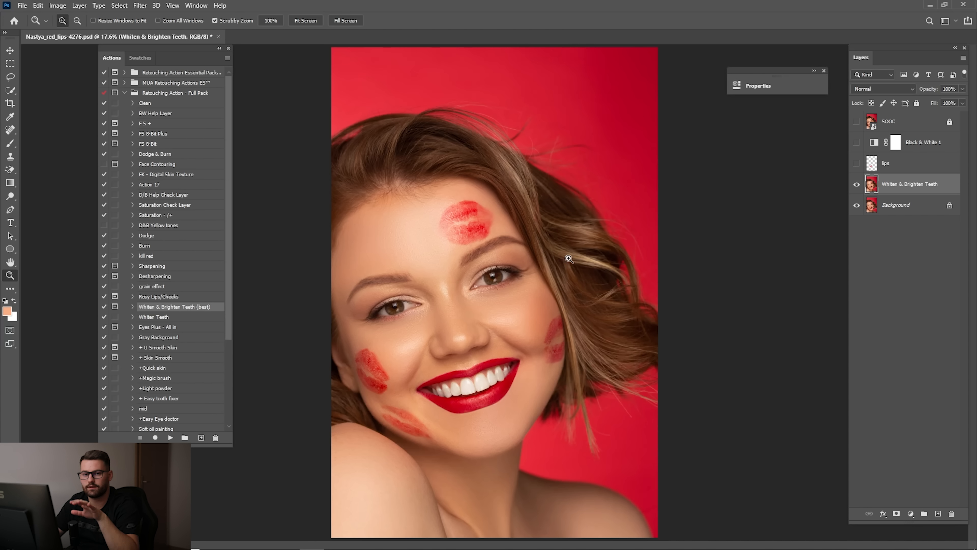
# Run the Eyes Plus - All in action on the portrait, continuing past its message and accepting the Gaussian Blur radius.
pyautogui.click(159, 329)
pyautogui.click(170, 439)
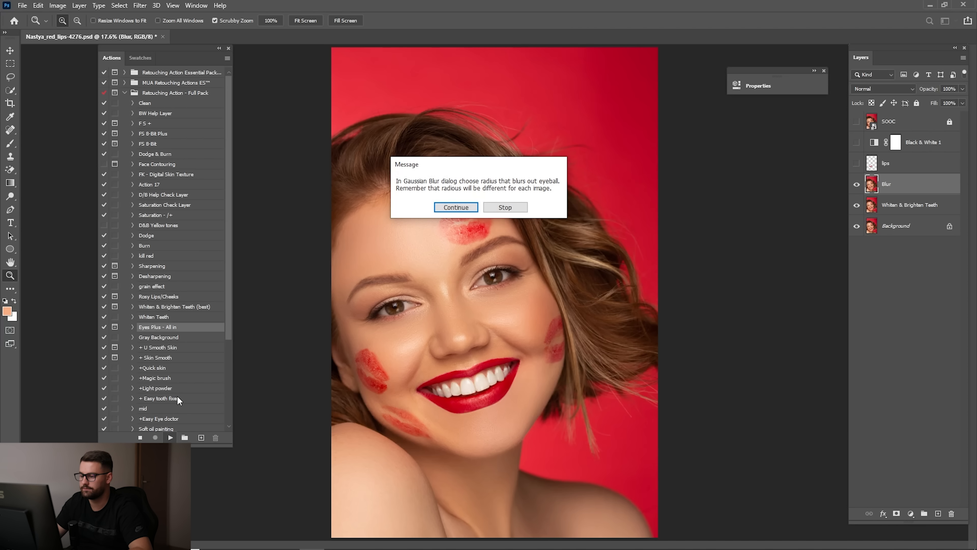
pyautogui.press('Return')
pyautogui.press('Return')
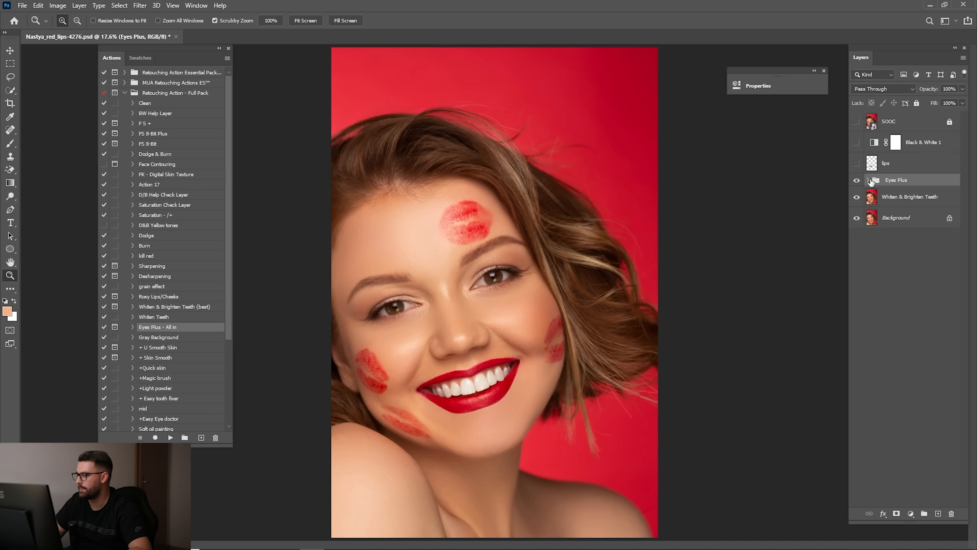
# Expand the Eyes Plus group and paint white on the Remove Veins mask over the white of her left eye.
pyautogui.click(869, 180)
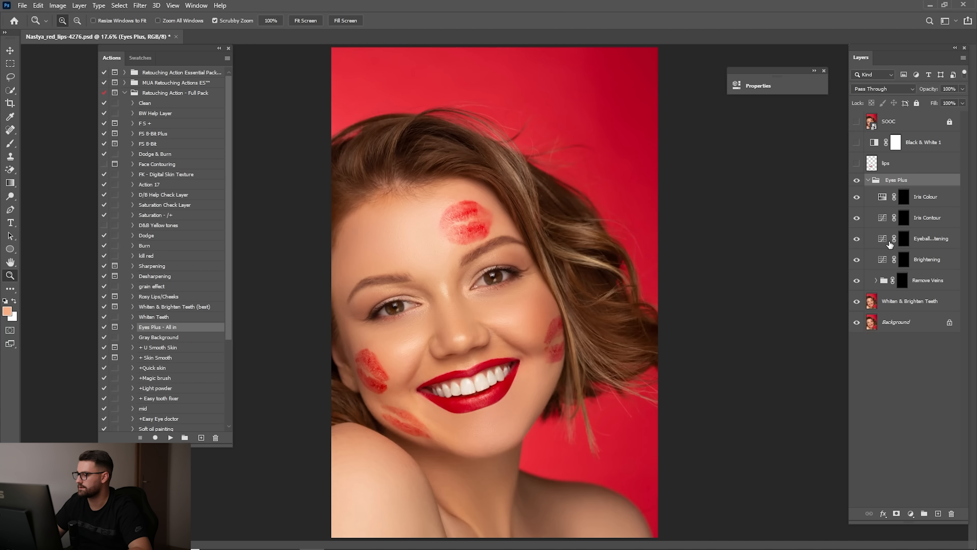
pyautogui.click(902, 281)
pyautogui.moveTo(492, 269); pyautogui.dragTo(499, 263)
pyautogui.press('b')
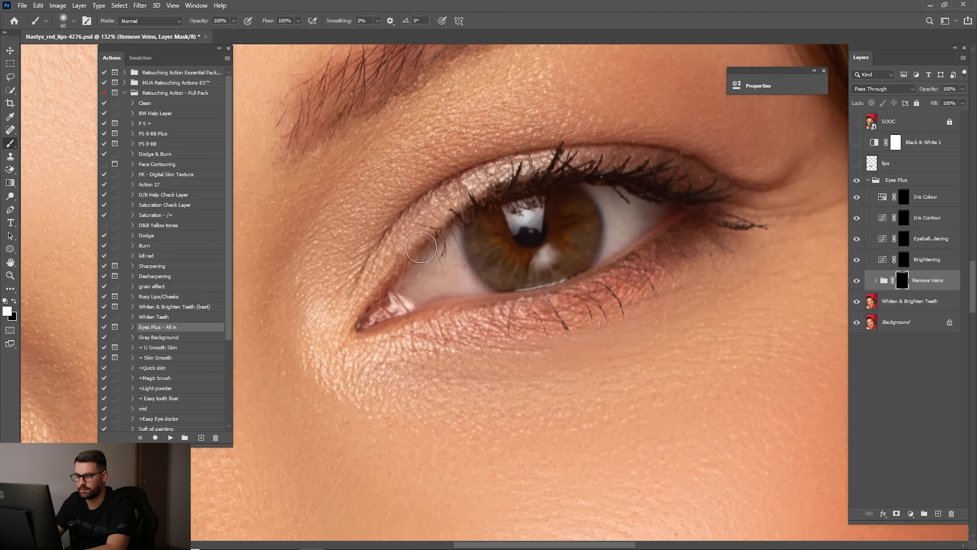
pyautogui.press('[')
pyautogui.press('[')
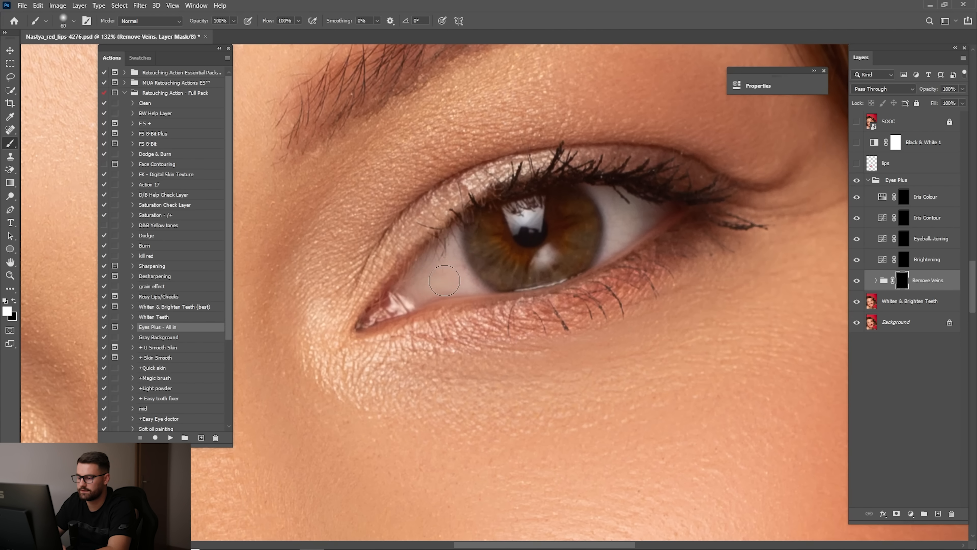
# Paint white on the Remove Veins mask over the white of her right eye.
pyautogui.moveTo(304, 294); pyautogui.dragTo(606, 199)
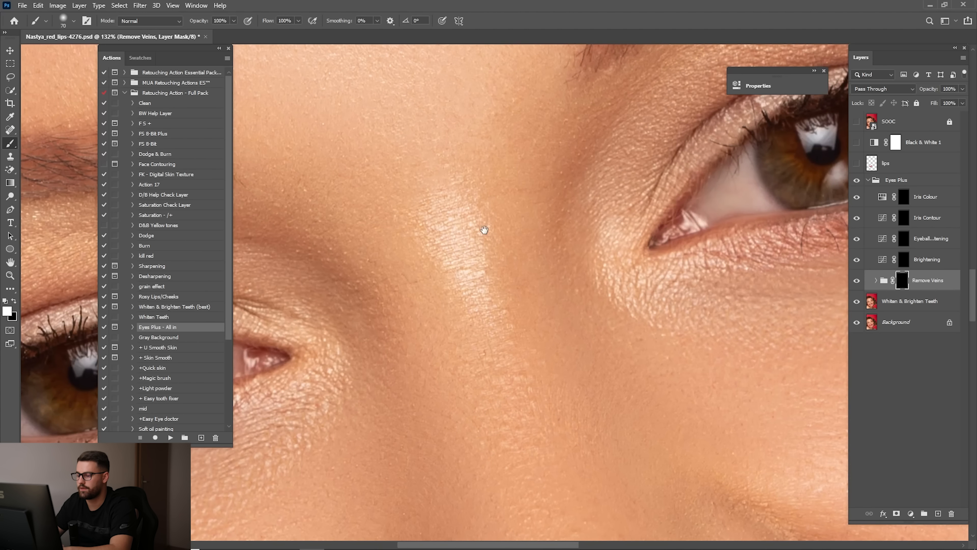
pyautogui.moveTo(277, 282); pyautogui.dragTo(609, 195)
pyautogui.press('[')
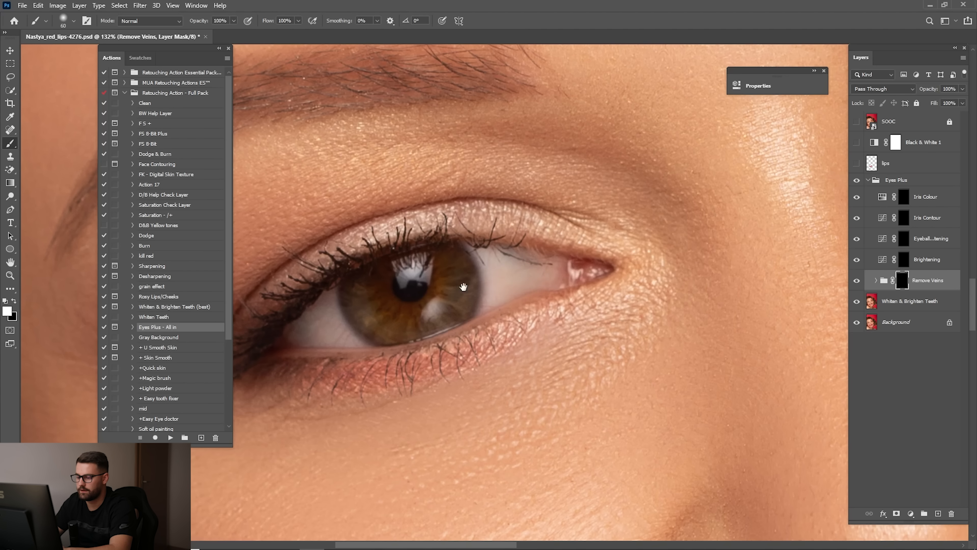
pyautogui.moveTo(464, 284)
pyautogui.mouseDown()
pyautogui.moveTo(609, 235)
pyautogui.moveTo(477, 274)
pyautogui.mouseUp()
pyautogui.press(']')
pyautogui.press('[')
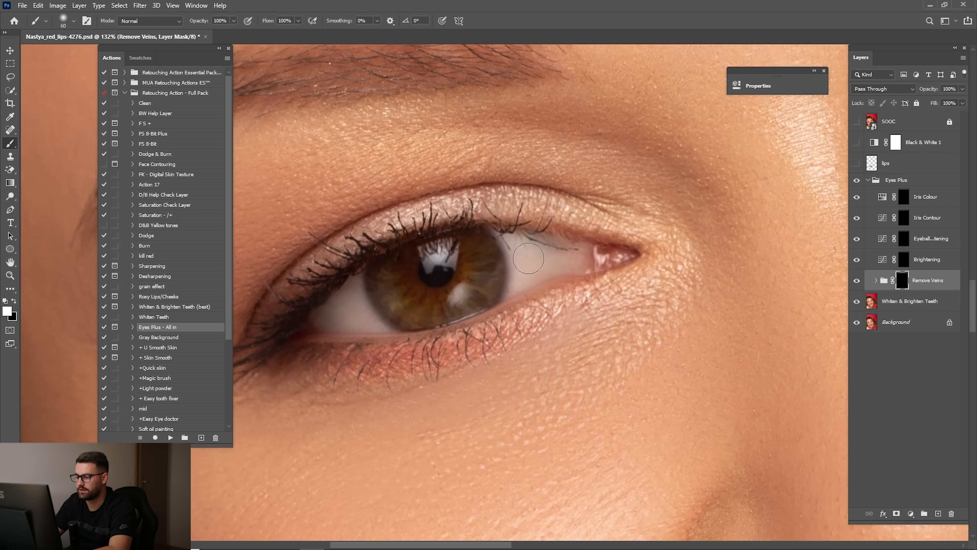
pyautogui.moveTo(529, 259); pyautogui.dragTo(527, 278)
# Return to her left eye and set the Remove Veins group's opacity to 50%.
pyautogui.moveTo(741, 236); pyautogui.dragTo(491, 227)
pyautogui.moveTo(816, 135)
pyautogui.mouseDown()
pyautogui.moveTo(610, 208)
pyautogui.moveTo(448, 295)
pyautogui.mouseUp()
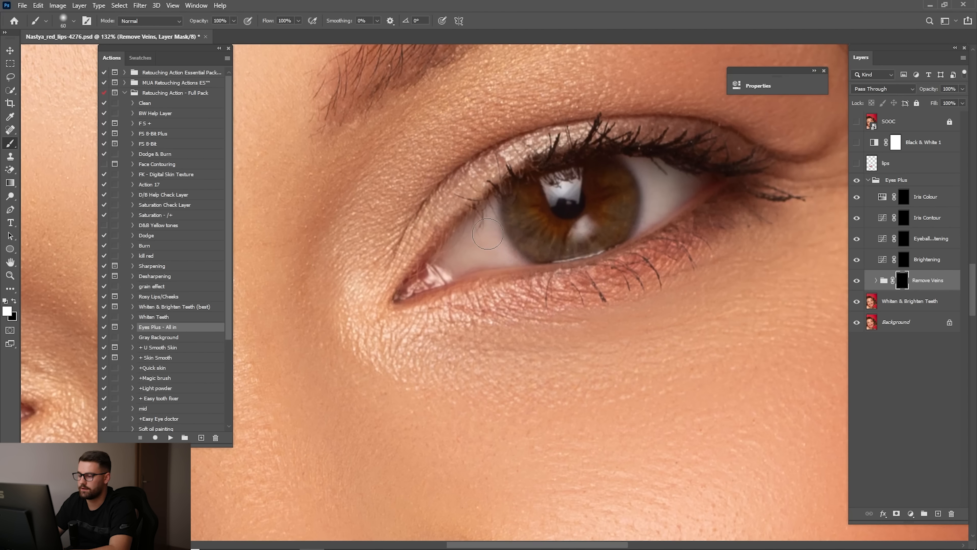
pyautogui.moveTo(557, 225); pyautogui.dragTo(469, 312)
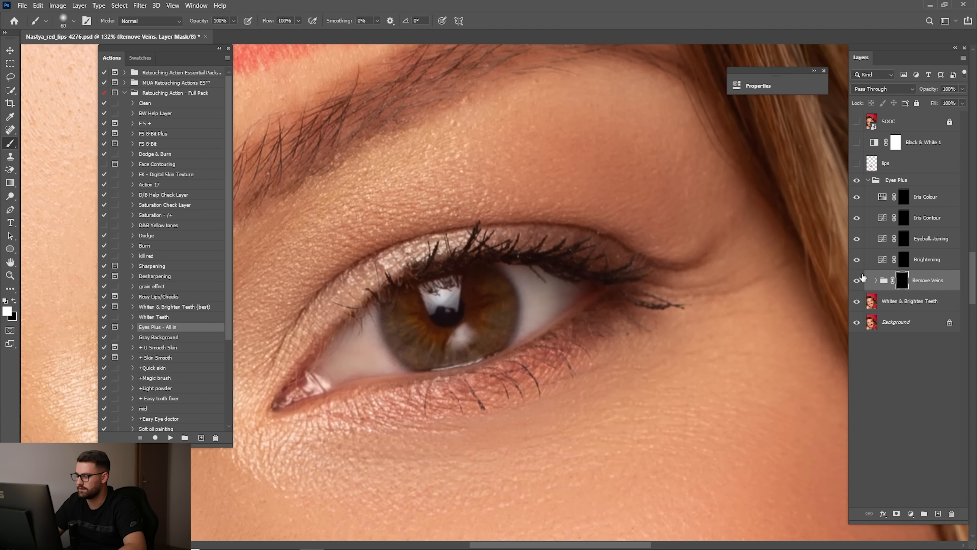
pyautogui.click(957, 89)
pyautogui.write('50')
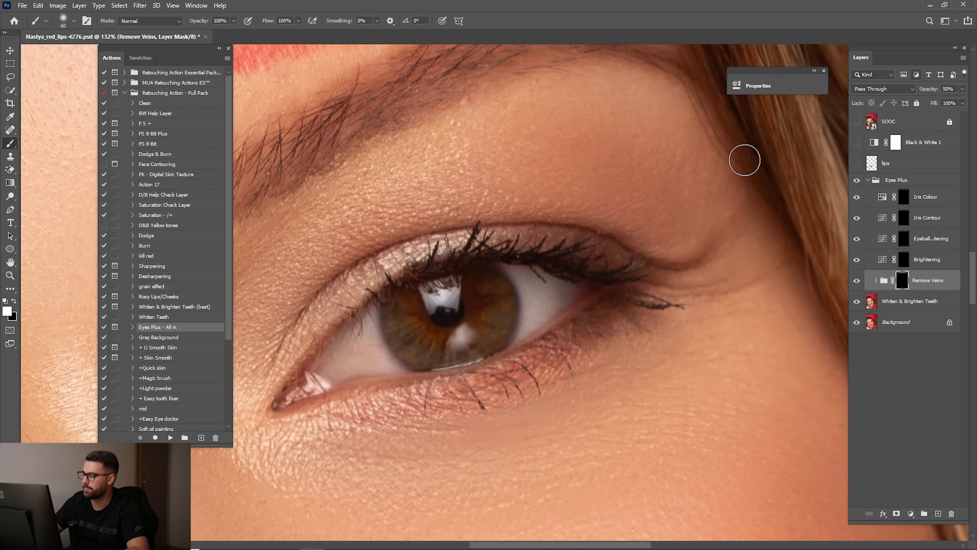
# Paint white on the Brightening layer's mask over the whites of both eyes.
pyautogui.click(906, 263)
pyautogui.moveTo(581, 253); pyautogui.dragTo(634, 189)
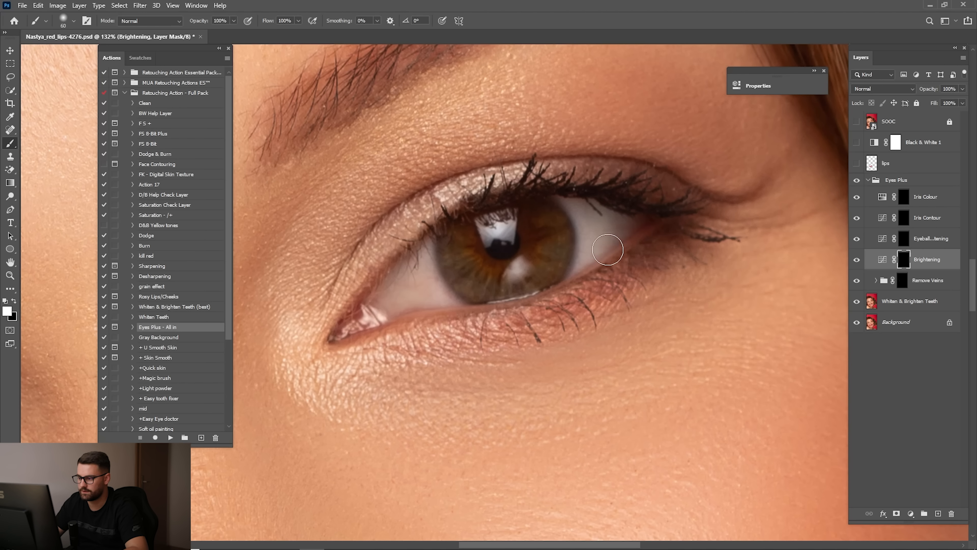
pyautogui.moveTo(595, 221)
pyautogui.mouseDown()
pyautogui.moveTo(586, 253)
pyautogui.moveTo(616, 227)
pyautogui.moveTo(597, 235)
pyautogui.moveTo(679, 199)
pyautogui.mouseUp()
pyautogui.moveTo(575, 239)
pyautogui.mouseDown()
pyautogui.moveTo(551, 247)
pyautogui.moveTo(564, 257)
pyautogui.moveTo(564, 230)
pyautogui.mouseUp()
pyautogui.moveTo(432, 284); pyautogui.dragTo(662, 232)
pyautogui.moveTo(321, 297); pyautogui.dragTo(643, 218)
pyautogui.moveTo(540, 305)
pyautogui.mouseDown()
pyautogui.moveTo(530, 298)
pyautogui.moveTo(575, 297)
pyautogui.moveTo(563, 302)
pyautogui.mouseUp()
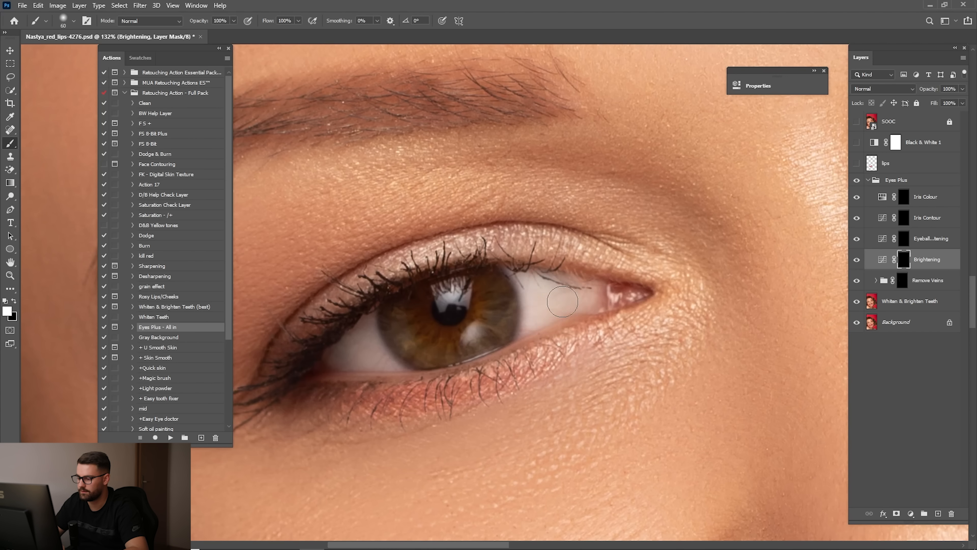
pyautogui.moveTo(416, 342)
pyautogui.mouseDown()
pyautogui.moveTo(597, 244)
pyautogui.moveTo(518, 261)
pyautogui.mouseUp()
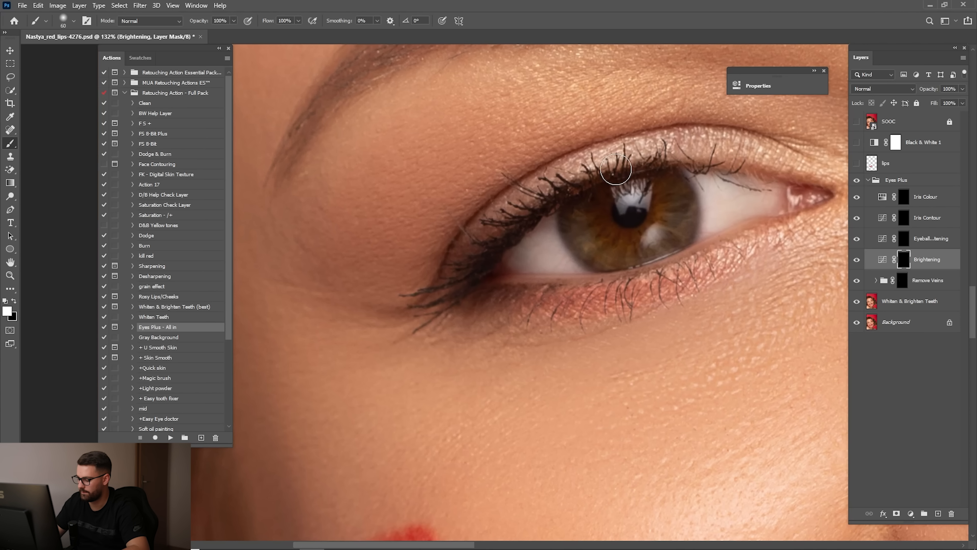
# Compare the whole portrait with the Brightening layer hidden and shown, and set its opacity to 50%.
pyautogui.hotkey('ctrl', '0')
pyautogui.click(857, 262)
pyautogui.click(857, 261)
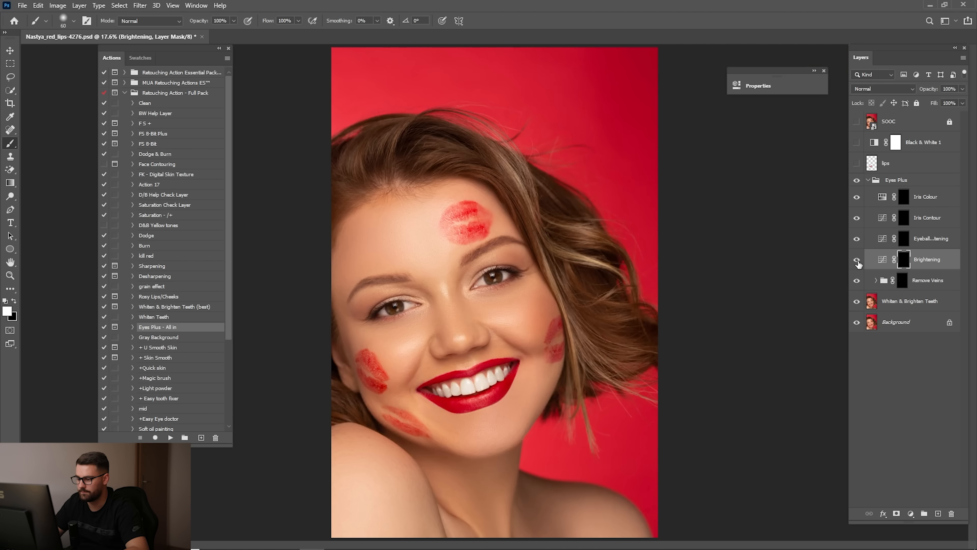
pyautogui.click(858, 262)
pyautogui.click(859, 262)
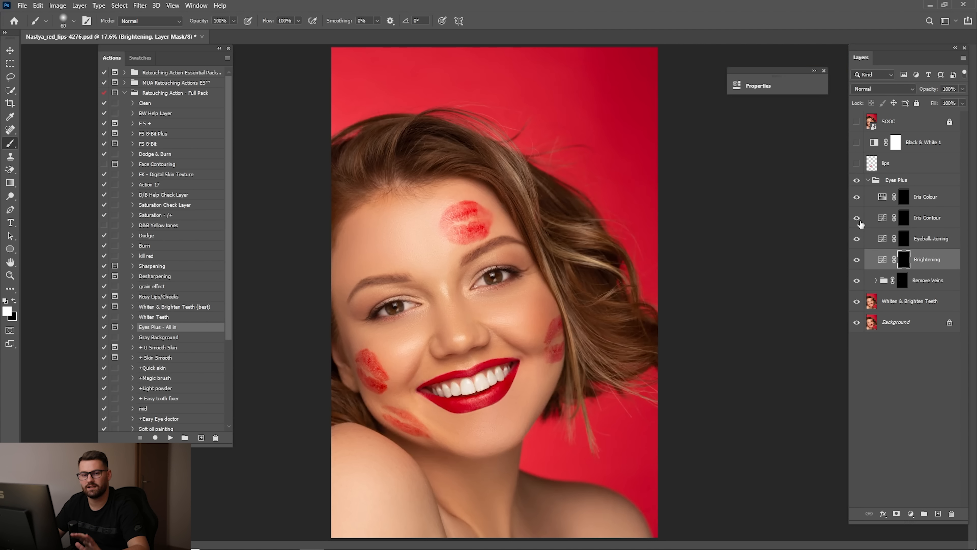
pyautogui.write('50')
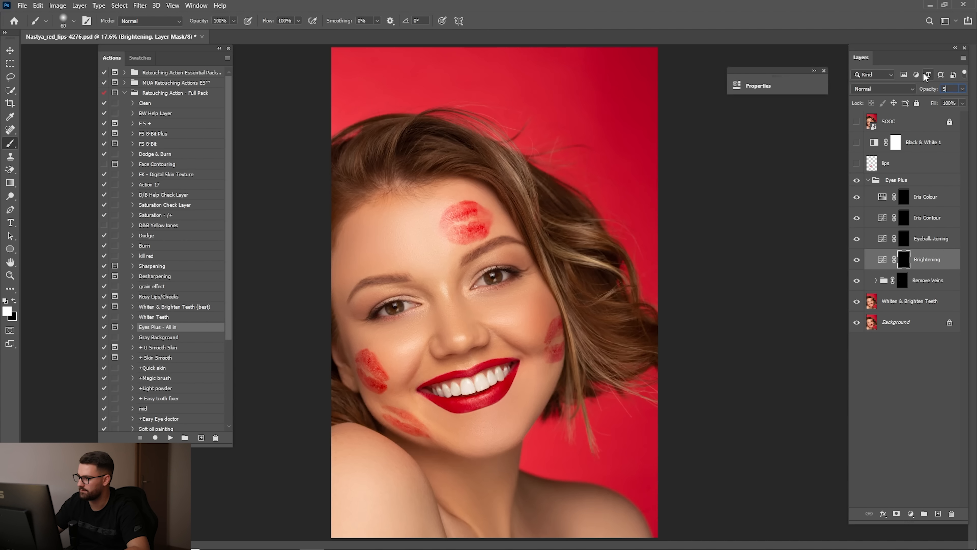
# Paint white on the Eyeball Brightening layer's mask over the irises of both eyes.
pyautogui.click(905, 243)
pyautogui.press('z')
pyautogui.moveTo(494, 274); pyautogui.dragTo(515, 254)
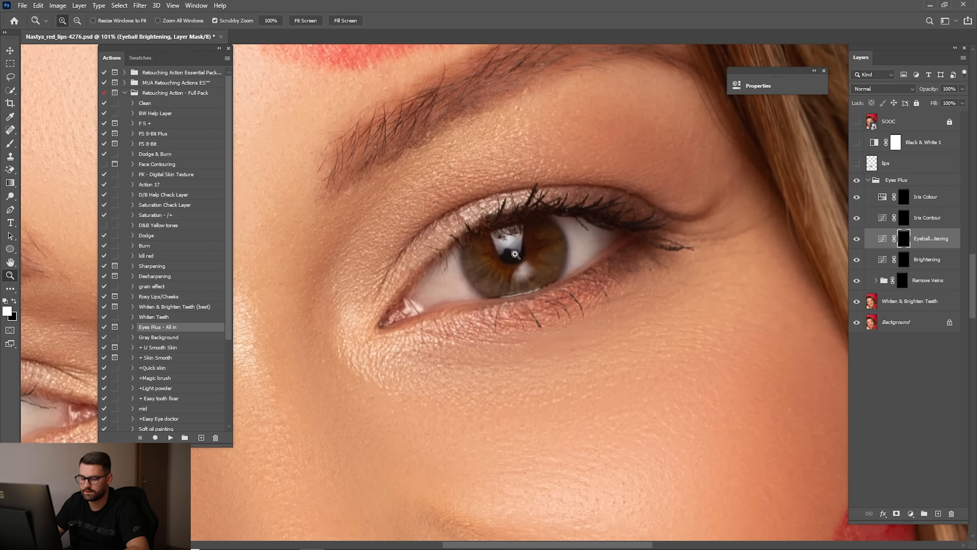
pyautogui.press('b')
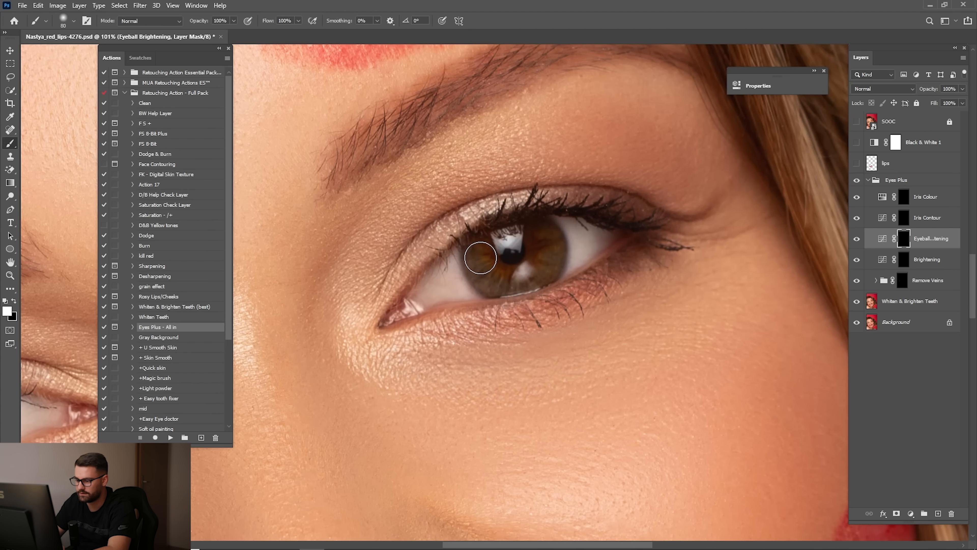
pyautogui.moveTo(325, 150)
pyautogui.mouseDown()
pyautogui.moveTo(648, 187)
pyautogui.moveTo(695, 169)
pyautogui.mouseUp()
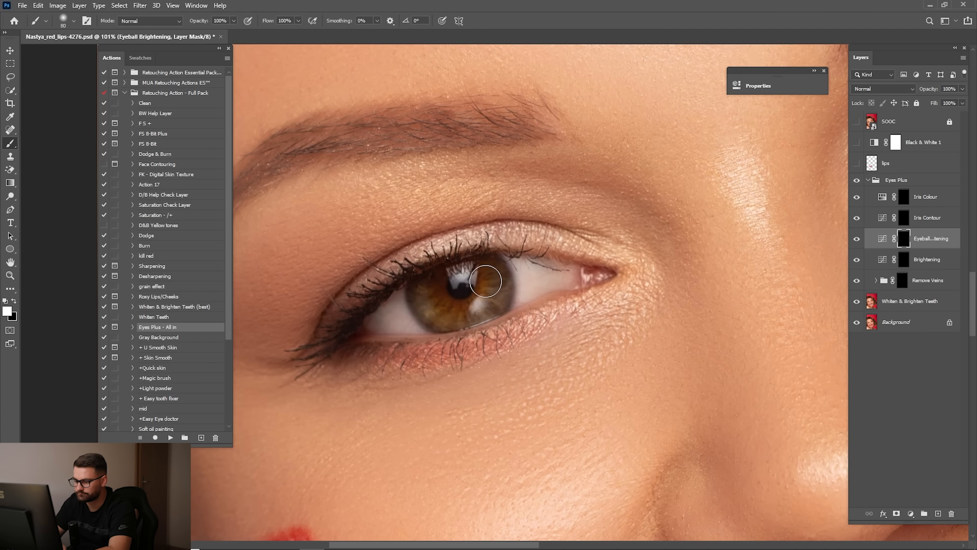
# Check the whole portrait with the Eyeball Brightening layer hidden and shown, and reduce its opacity.
pyautogui.hotkey('ctrl', '0')
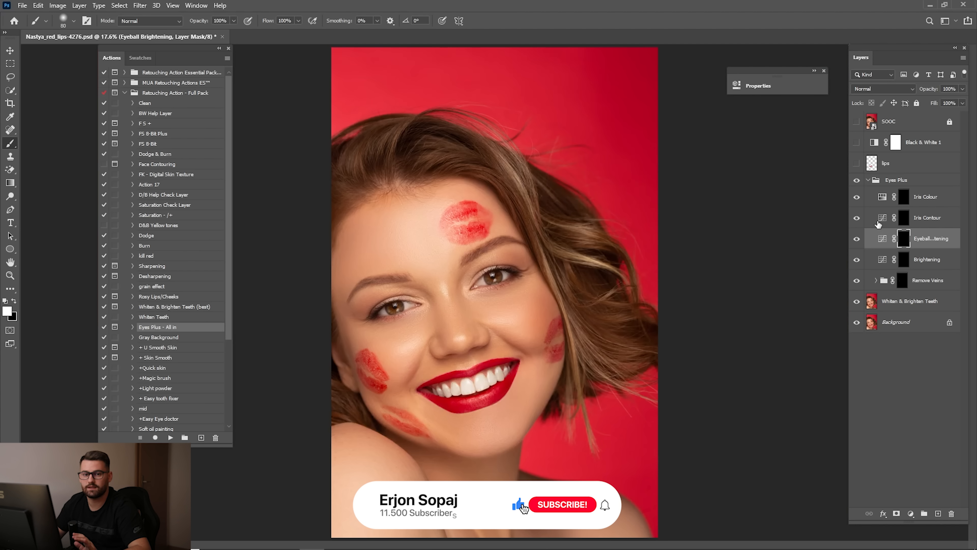
pyautogui.click(857, 239)
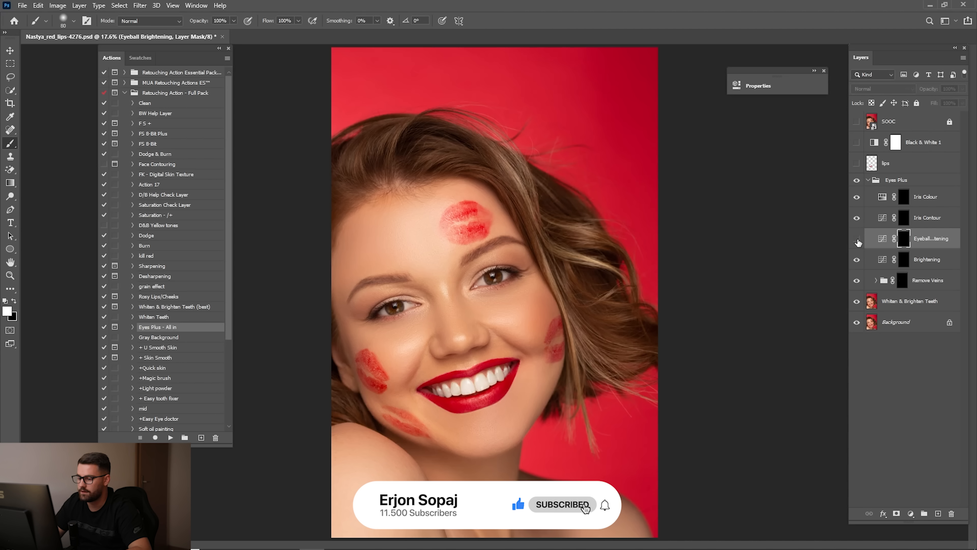
pyautogui.click(857, 239)
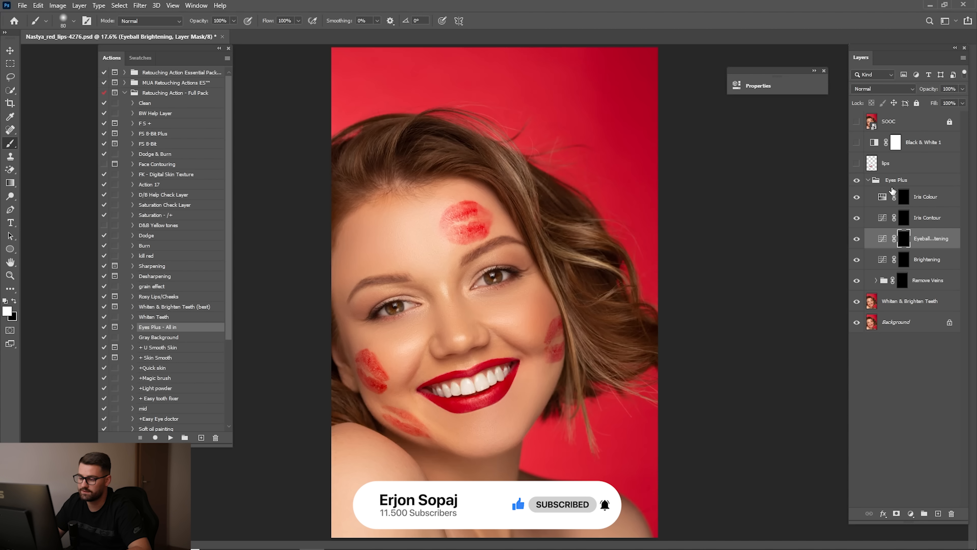
pyautogui.click(950, 89)
pyautogui.write('8')
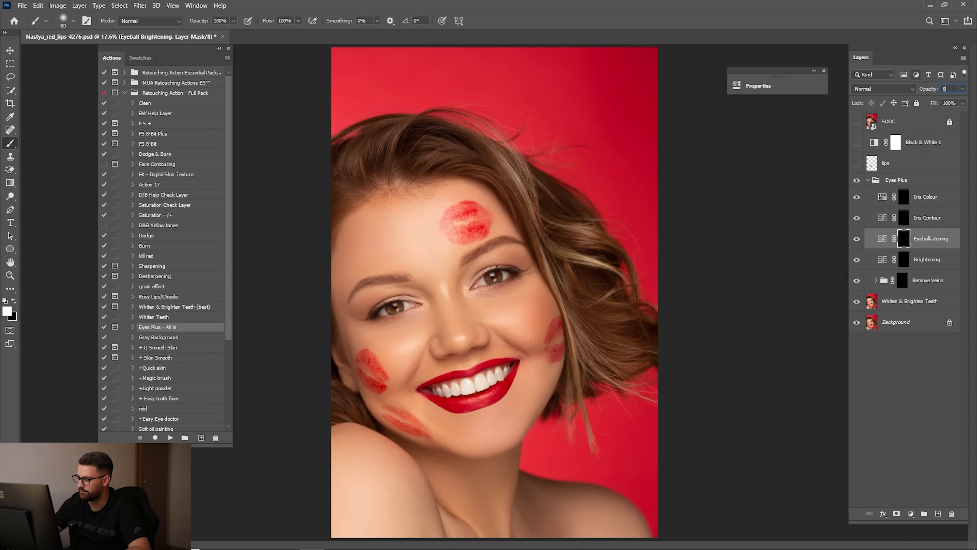
# Paint white on the Iris Contour mask around the iris edge of her left eye, adjusting the brush size between about 40 and 70.
pyautogui.click(900, 218)
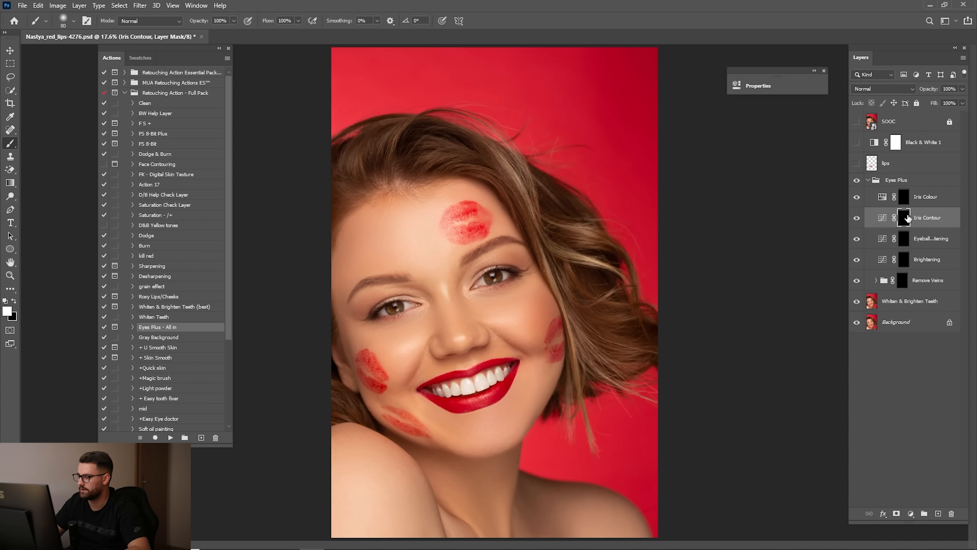
pyautogui.press('z')
pyautogui.moveTo(482, 276); pyautogui.dragTo(612, 260)
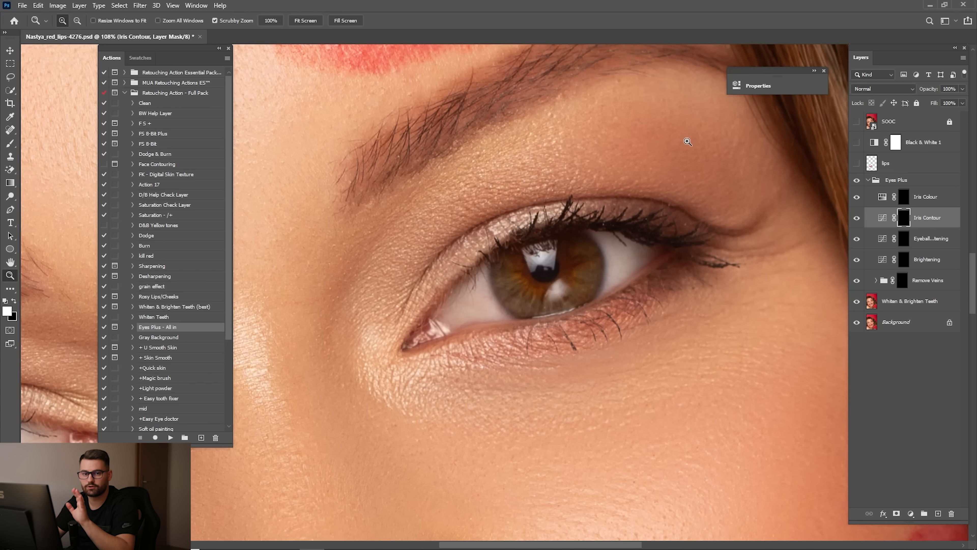
pyautogui.moveTo(572, 263); pyautogui.dragTo(591, 277)
pyautogui.press('b')
pyautogui.hotkey('shift', 'b')
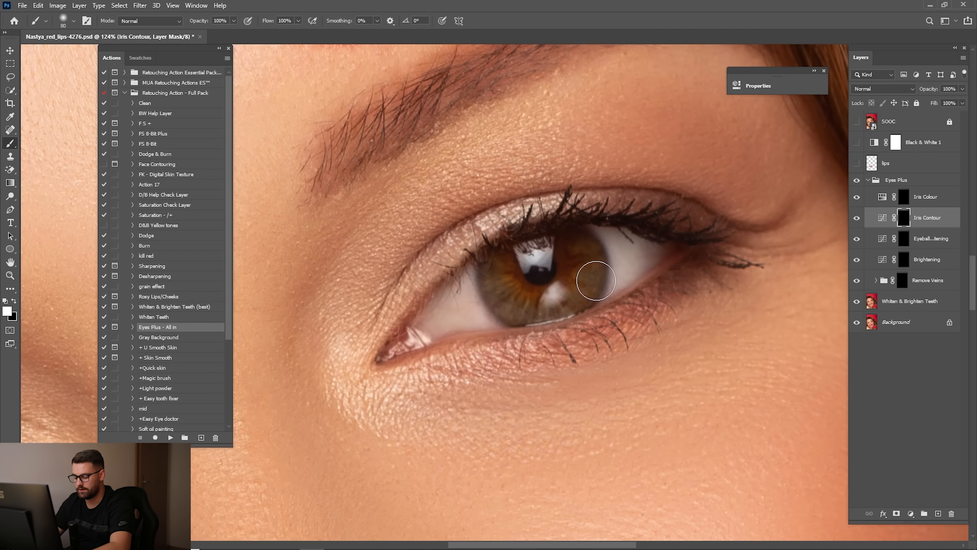
pyautogui.press('[')
pyautogui.press('[')
pyautogui.press('[')
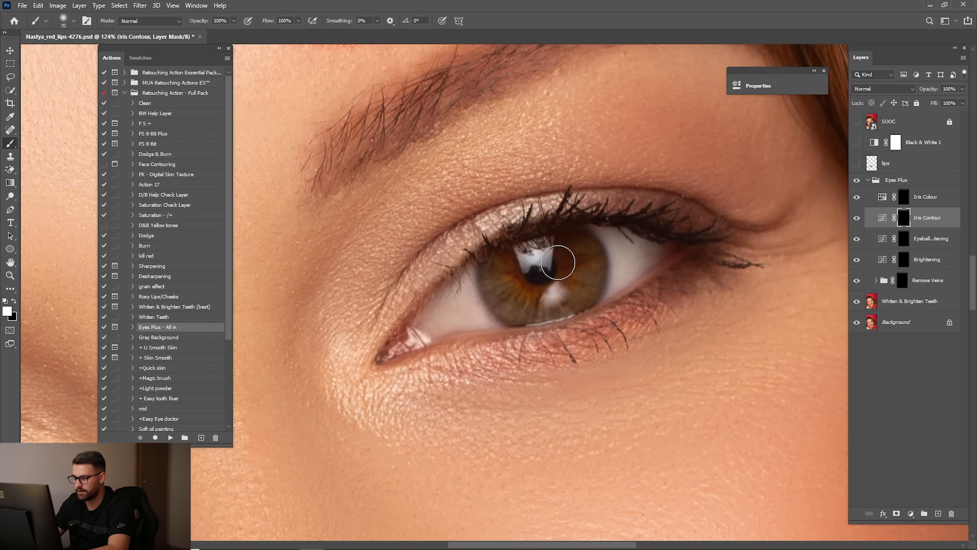
pyautogui.press('[')
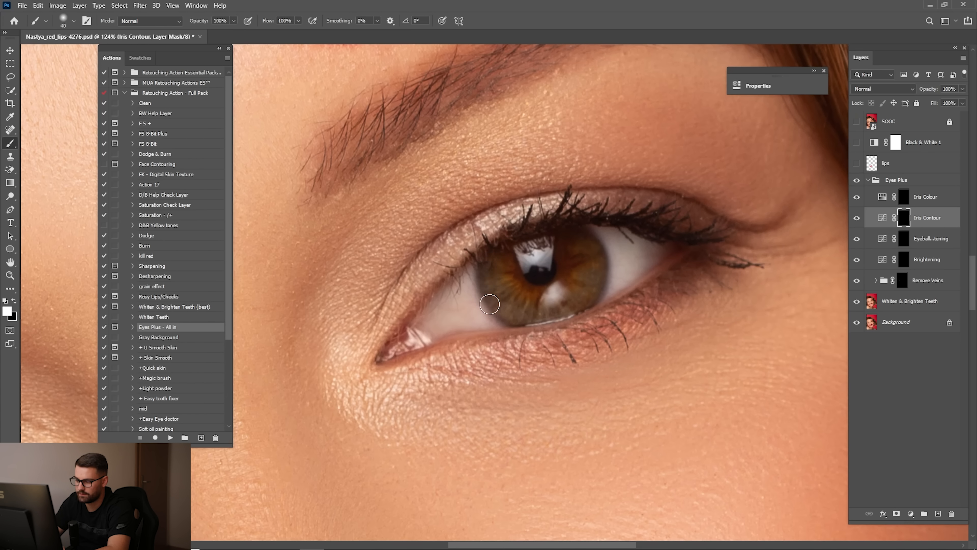
pyautogui.press(']')
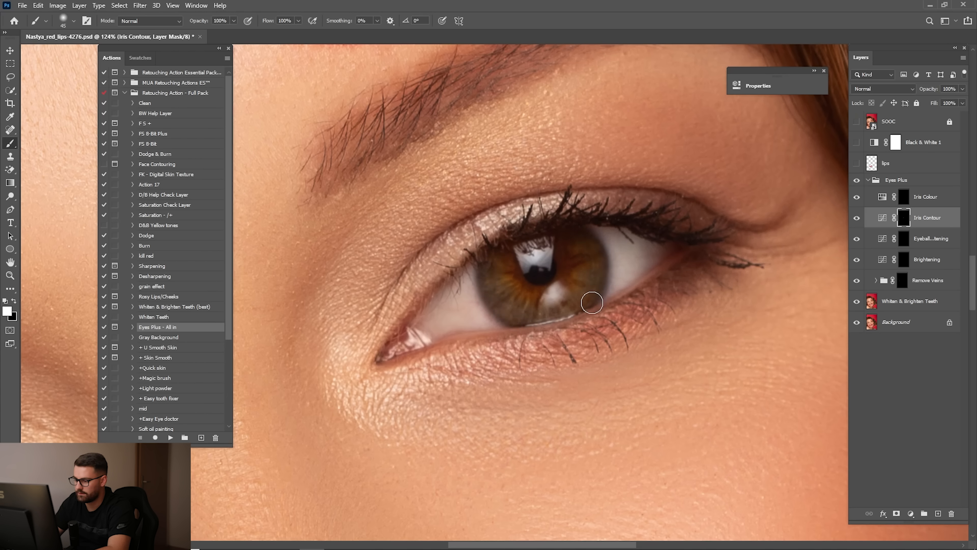
pyautogui.press(']')
pyautogui.press(']')
pyautogui.press(']')
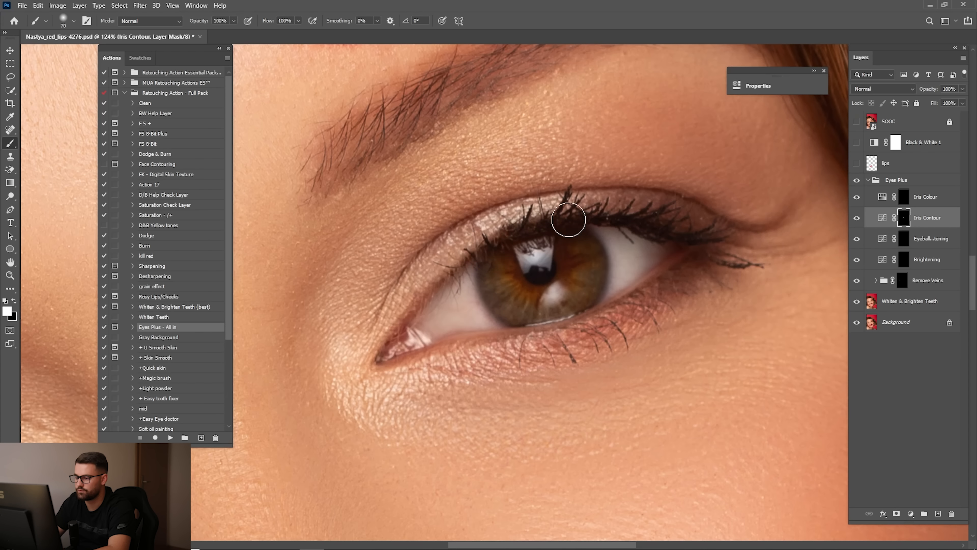
# Paint white on the Iris Contour mask around the iris edge of her right eye with a brush of about 40 to 50.
pyautogui.moveTo(477, 255)
pyautogui.mouseDown()
pyautogui.moveTo(672, 240)
pyautogui.moveTo(464, 262)
pyautogui.mouseUp()
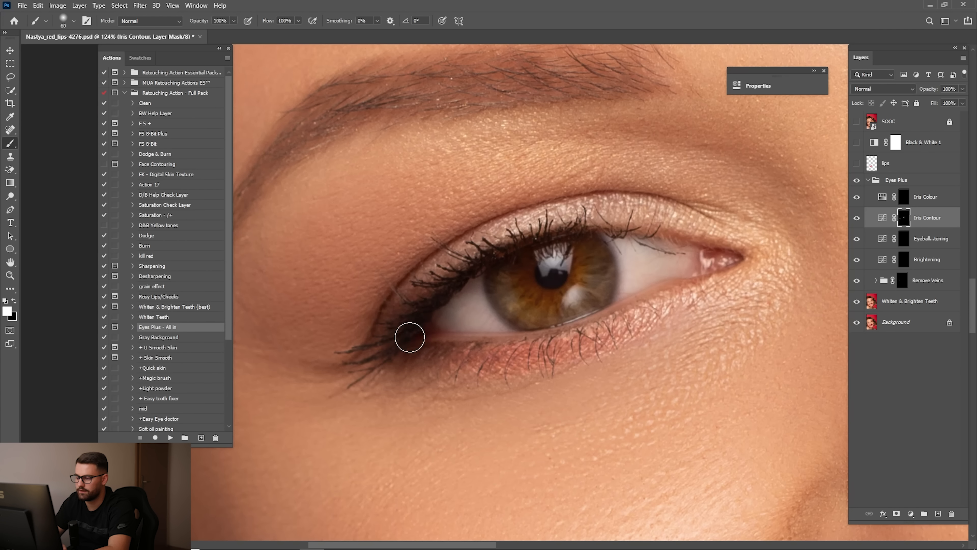
pyautogui.press('[')
pyautogui.press('[')
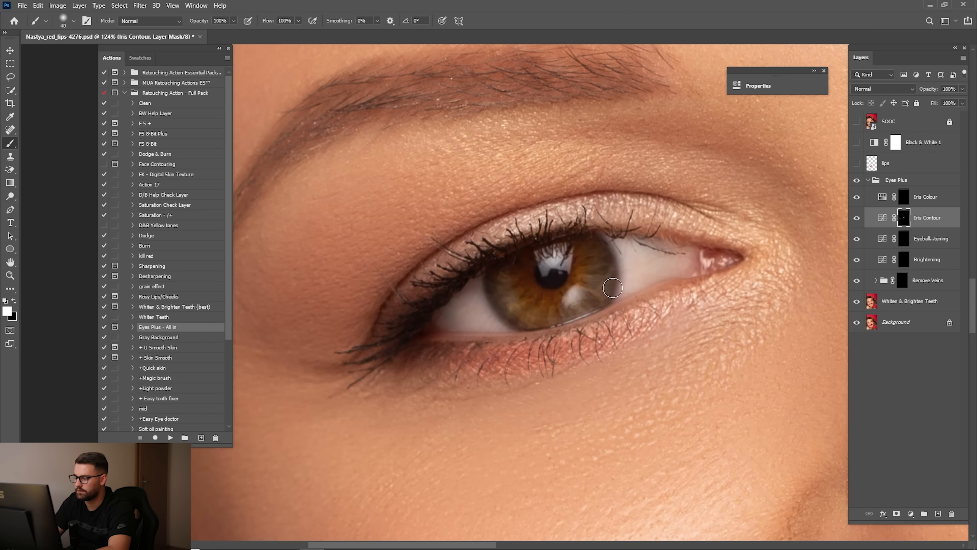
pyautogui.press(']')
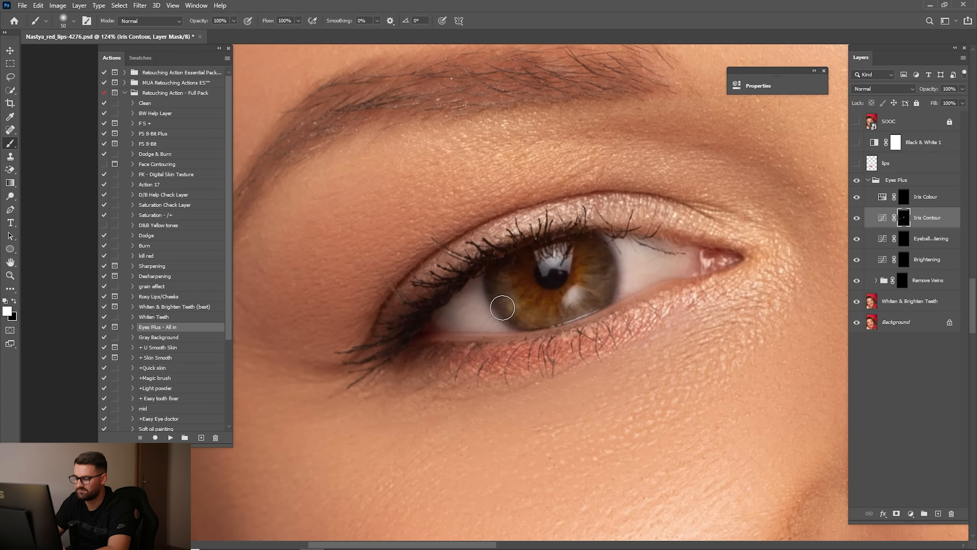
# Compare the whole portrait with the Iris Contour layer hidden and shown, and collapse the Eyes Plus group.
pyautogui.hotkey('ctrl', '0')
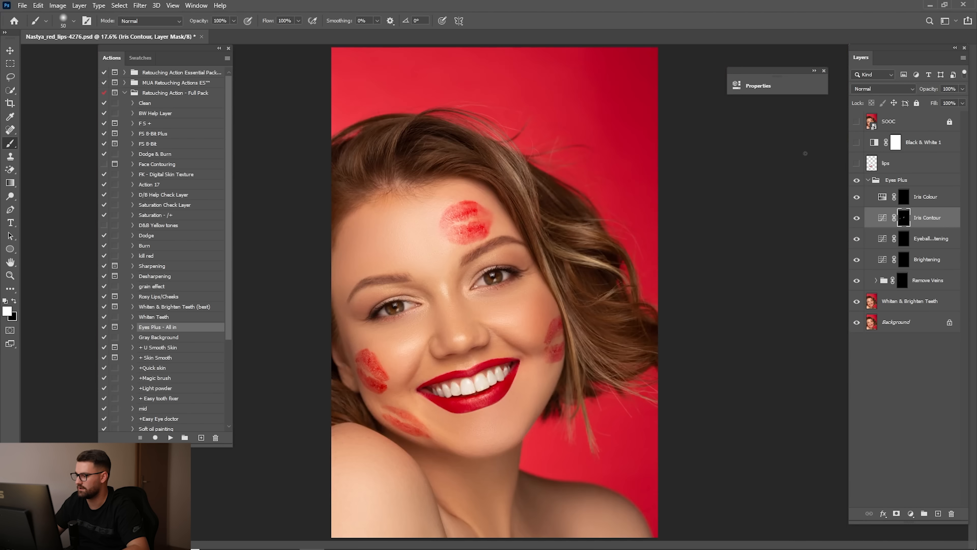
pyautogui.click(857, 218)
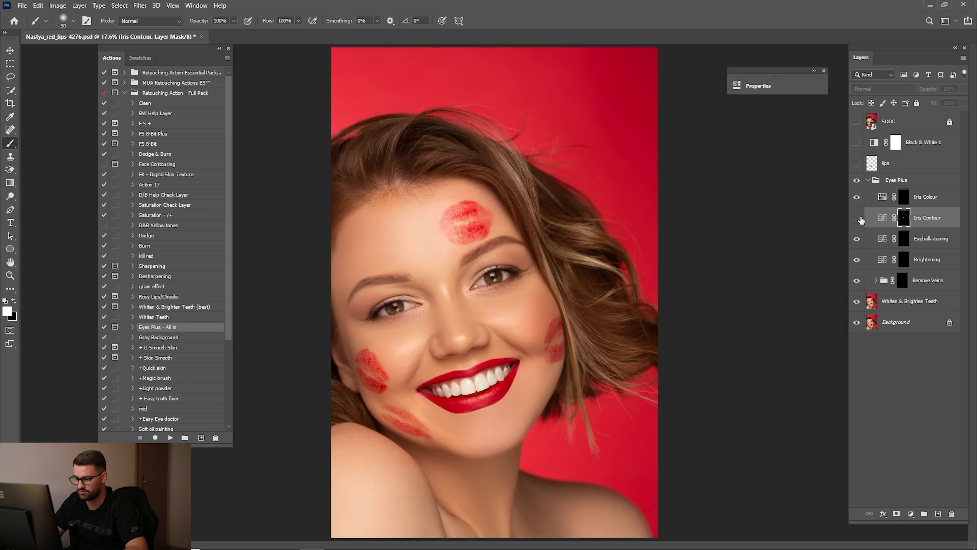
pyautogui.click(857, 217)
pyautogui.click(867, 180)
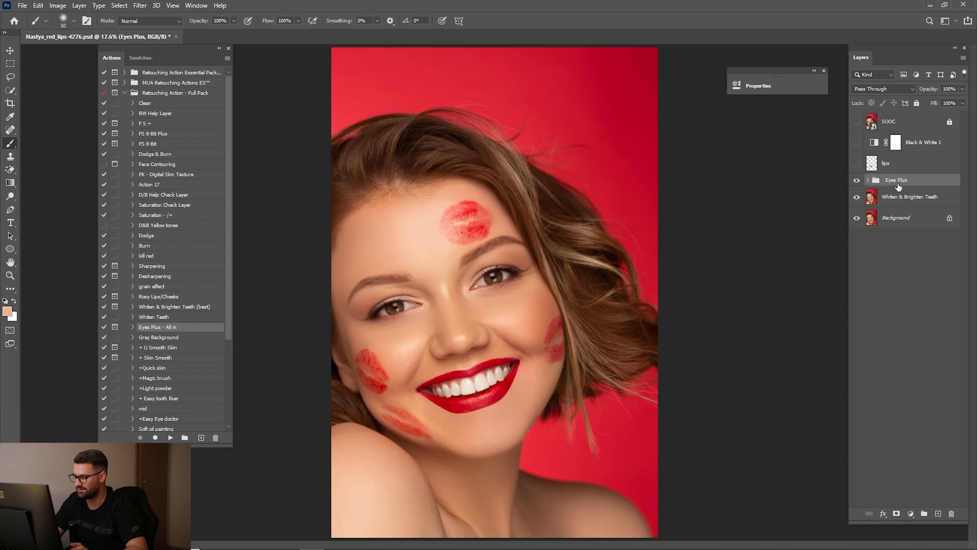
# Compare the portrait with the Eyes Plus group hidden and shown, and set the group's opacity to 75%.
pyautogui.click(857, 180)
pyautogui.click(857, 180)
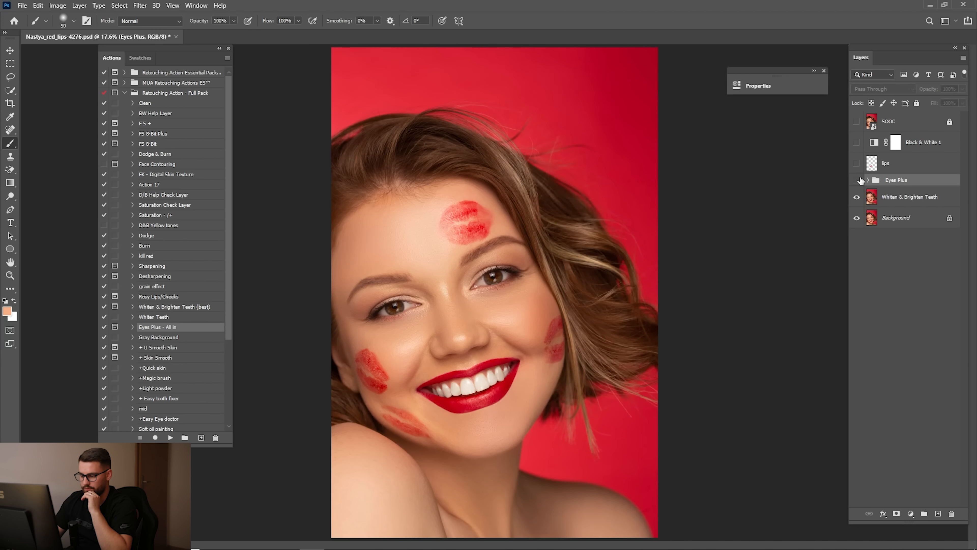
pyautogui.click(857, 180)
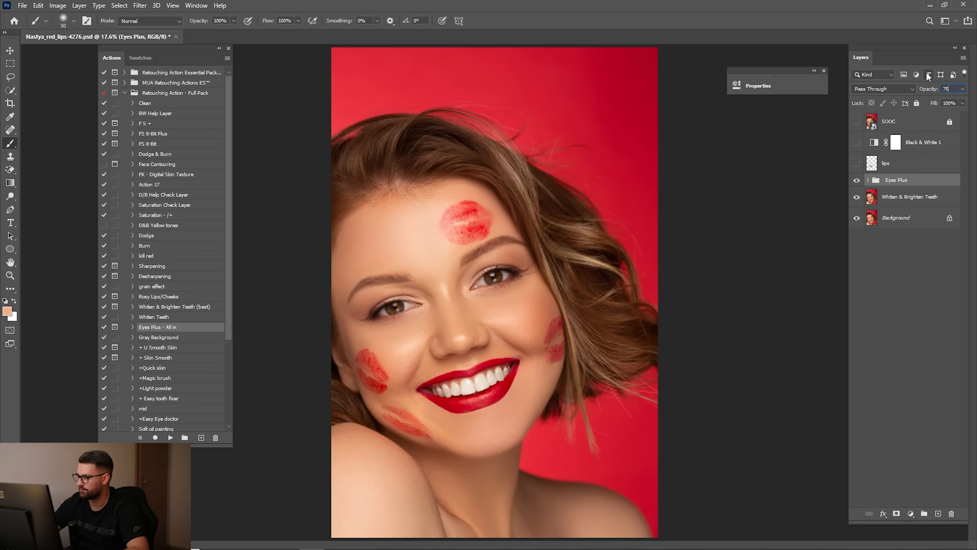
pyautogui.click(857, 181)
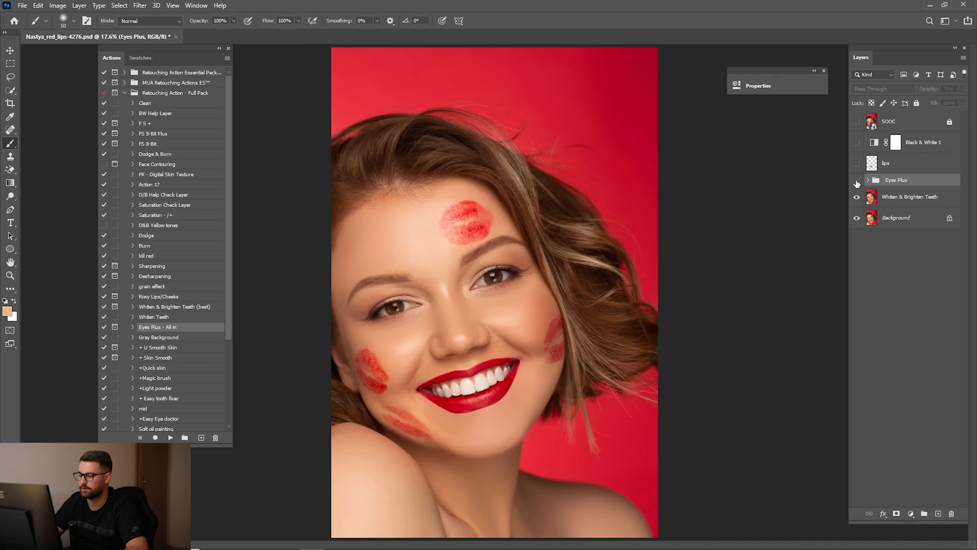
pyautogui.click(857, 181)
pyautogui.click(857, 181)
pyautogui.click(857, 181)
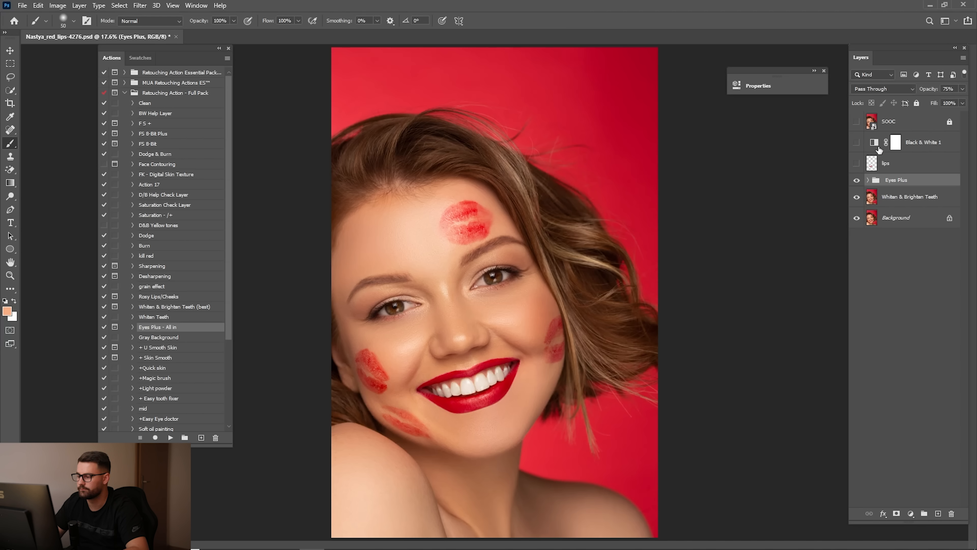
# Compare the retouched portrait with the original by showing and hiding the SOOC layer several times.
pyautogui.click(856, 122)
pyautogui.click(857, 122)
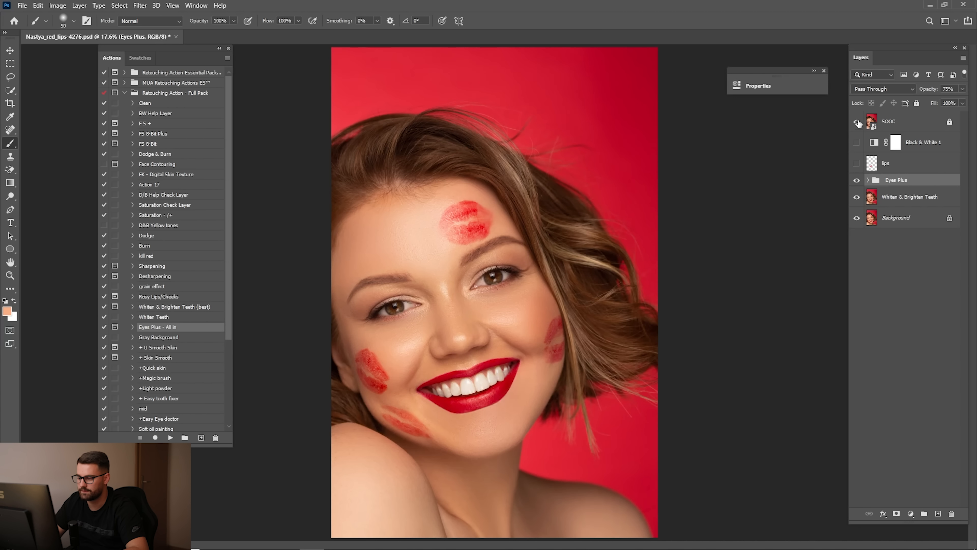
pyautogui.click(857, 122)
pyautogui.click(858, 121)
pyautogui.click(858, 121)
pyautogui.click(857, 121)
# Merge the Eyes Plus group with the Whiten & Brighten Teeth layer.
pyautogui.keyDown('shift'); pyautogui.click(897, 204); pyautogui.keyUp('shift')
pyautogui.rightClick(899, 179)
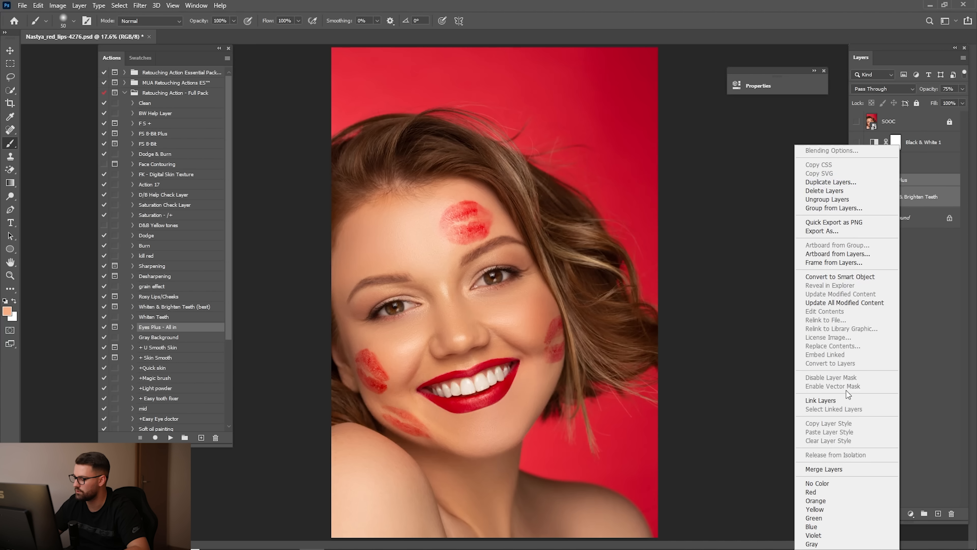
pyautogui.click(832, 470)
# Compare the portrait with the merged Eyes Plus layer hidden and shown, and save the document.
pyautogui.click(858, 184)
pyautogui.click(857, 185)
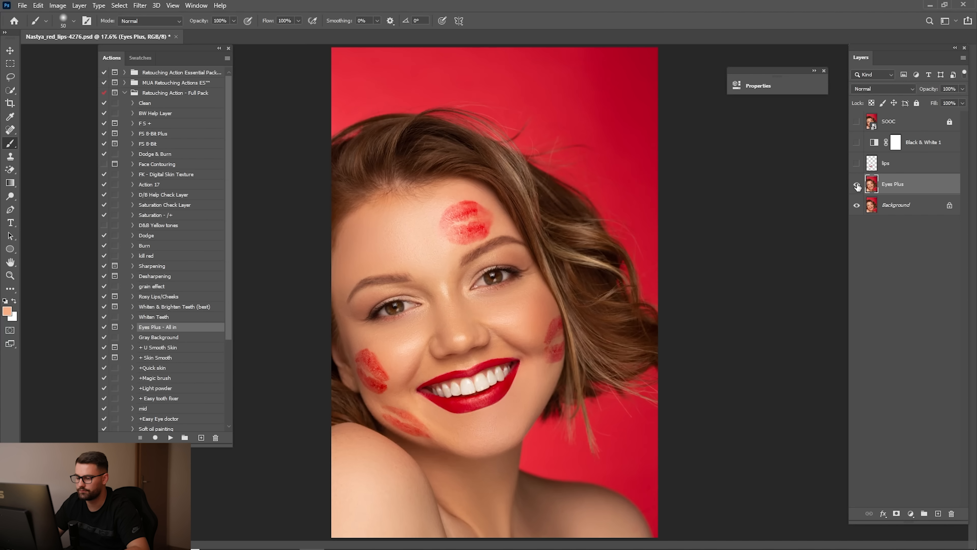
pyautogui.click(858, 185)
pyautogui.click(860, 186)
pyautogui.click(860, 186)
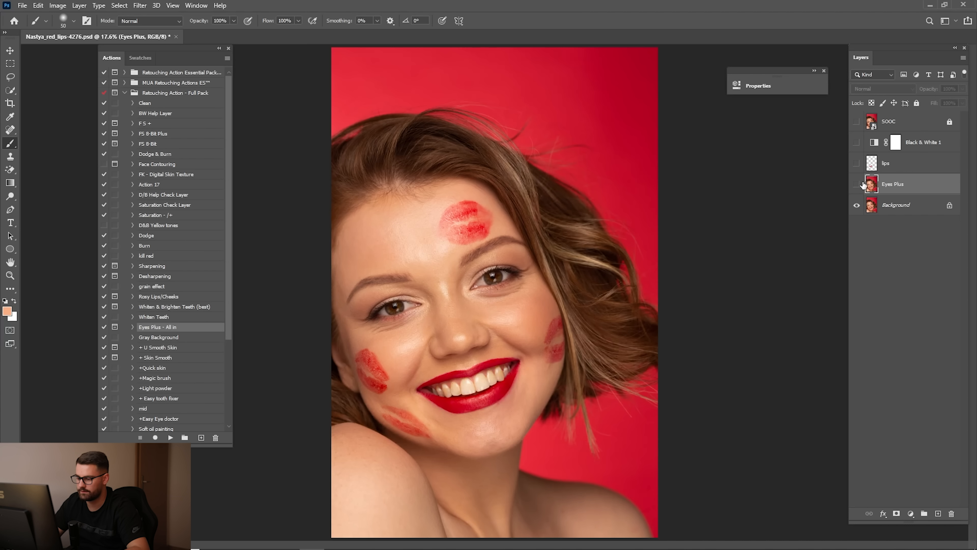
pyautogui.click(860, 186)
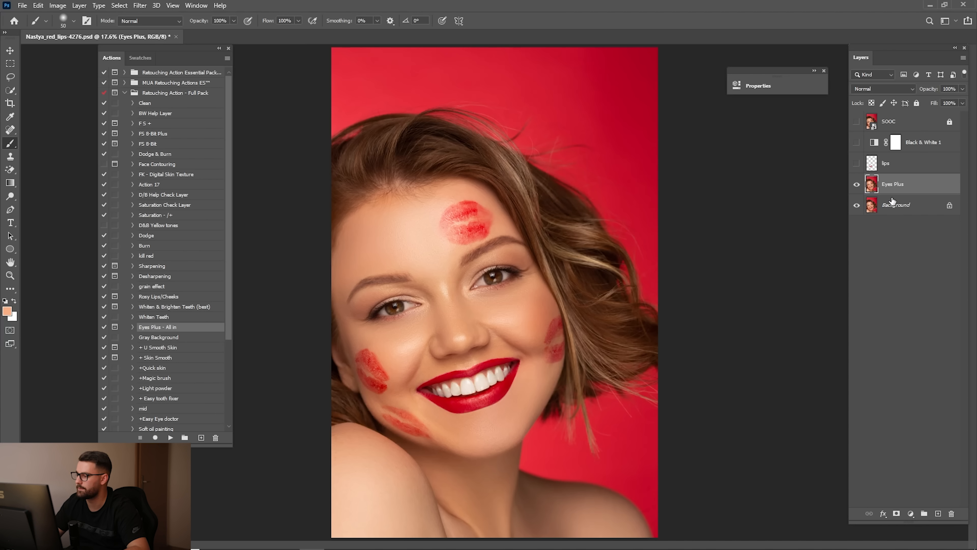
pyautogui.hotkey('ctrl', 's')
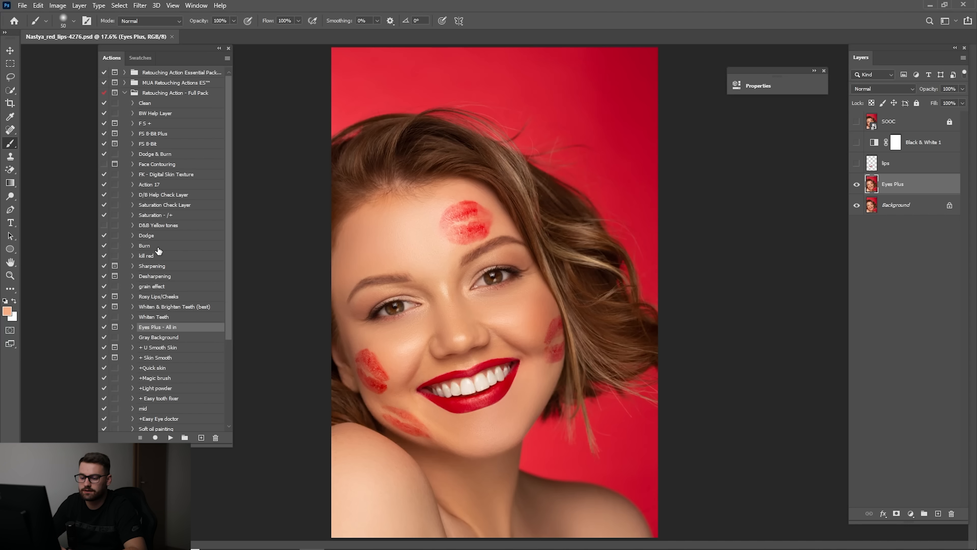
# Run the Smokey Eyes + Mascara action from the MUA Retouching Actions set, and move the Mascara layer above Eyes Plus.
pyautogui.click(125, 82)
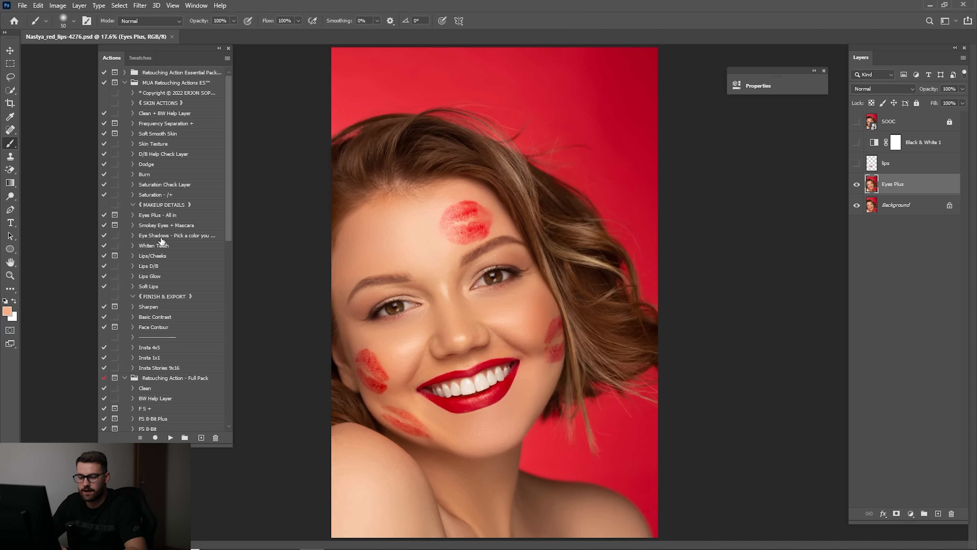
pyautogui.click(162, 226)
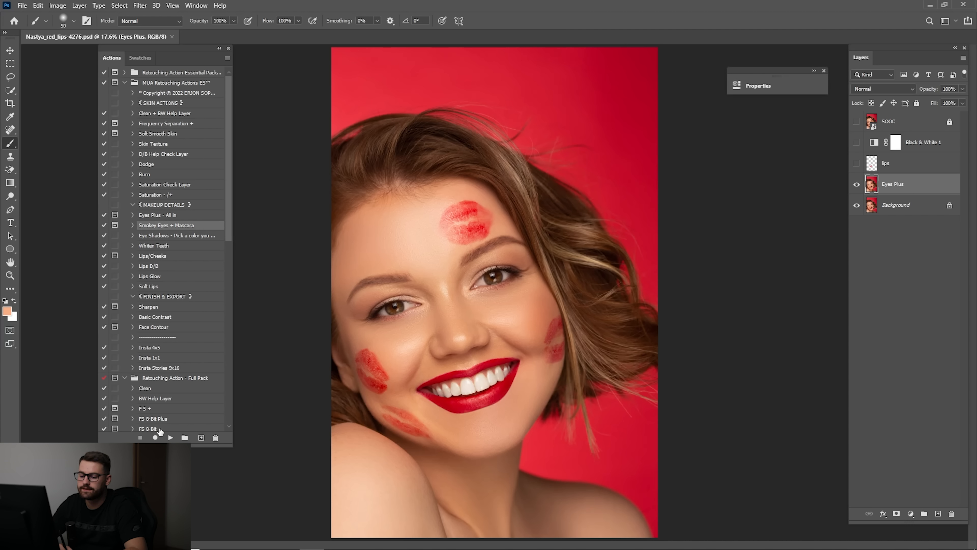
pyautogui.click(169, 437)
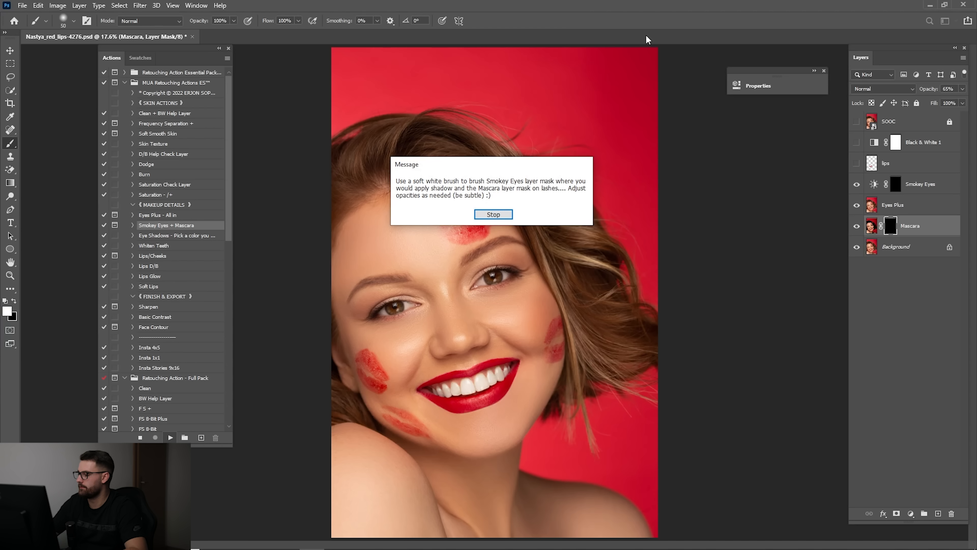
pyautogui.press('Return')
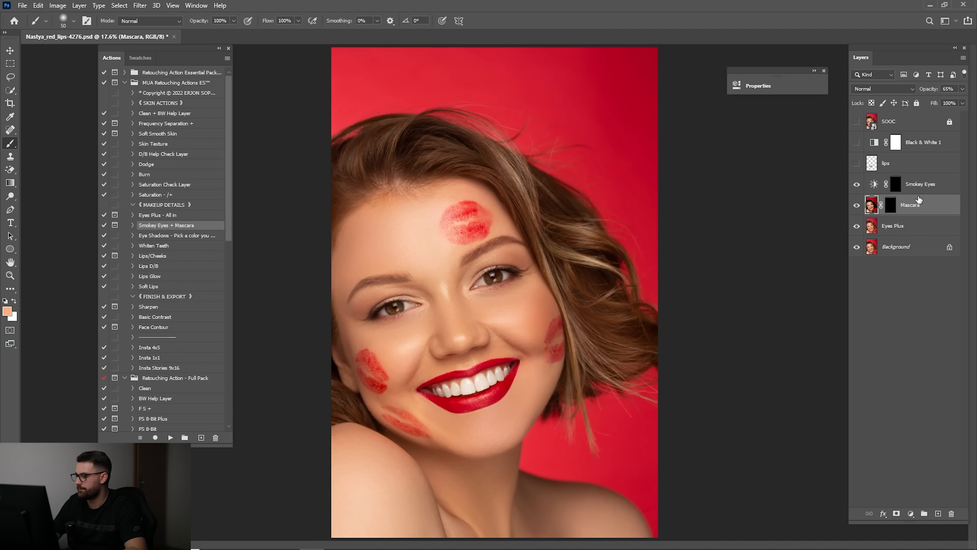
# Run the Eye Shadows - Pick a color action to add an eye shadow layer above the Mascara layer.
pyautogui.click(152, 236)
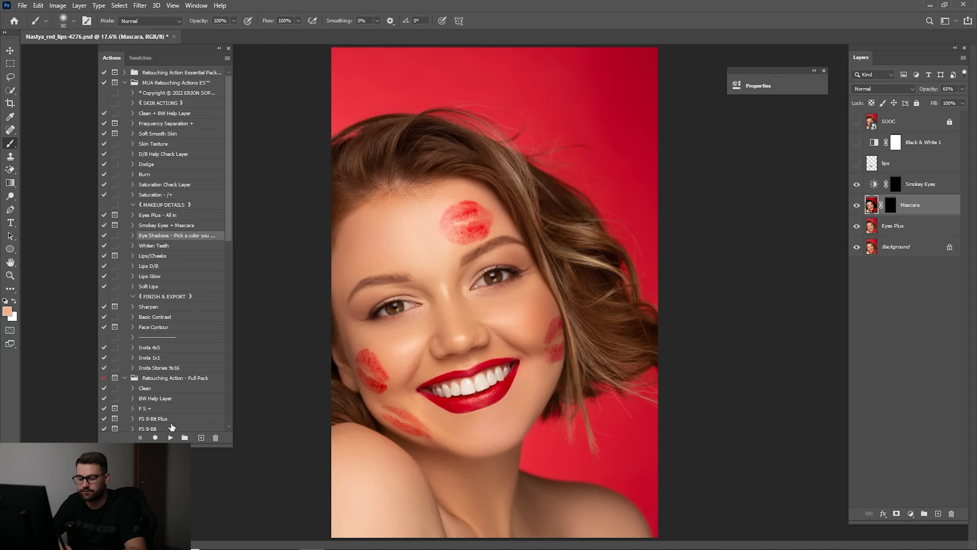
pyautogui.click(170, 438)
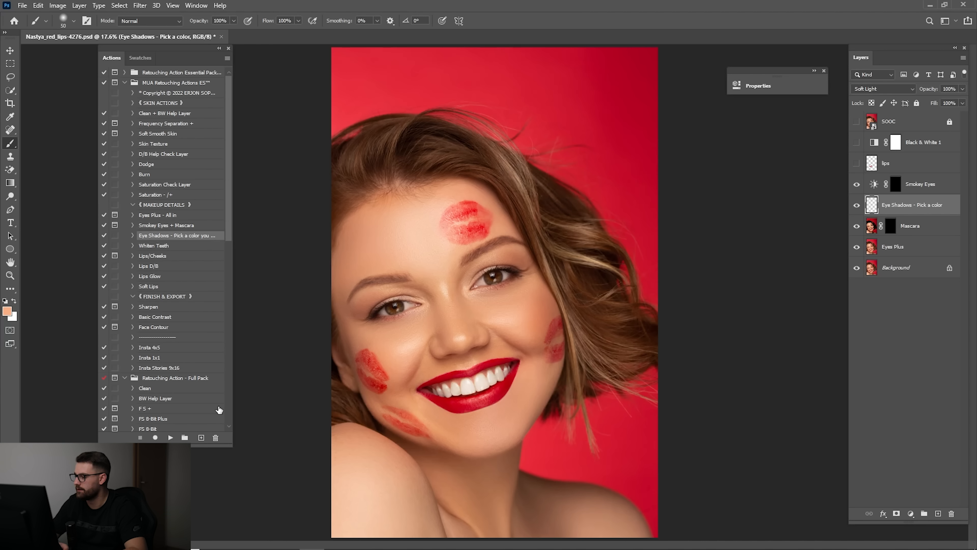
# Paint white on the Smokey Eyes mask over her left upper eyelid, with a 50% opacity brush enlarged from about 100 to 175.
pyautogui.click(896, 185)
pyautogui.press('z')
pyautogui.moveTo(483, 279); pyautogui.dragTo(534, 249)
pyautogui.press('b')
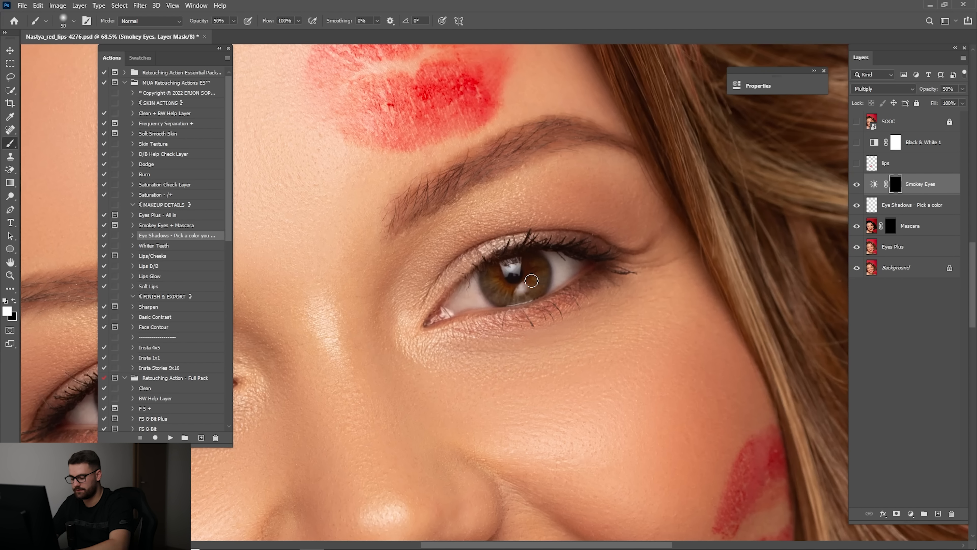
pyautogui.press(']')
pyautogui.press(']')
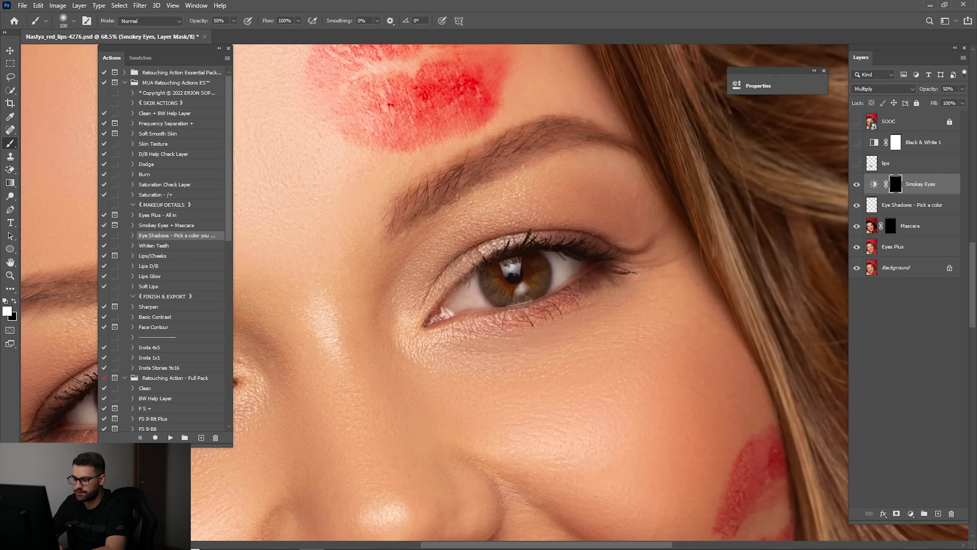
pyautogui.moveTo(472, 247)
pyautogui.mouseDown()
pyautogui.moveTo(433, 289)
pyautogui.moveTo(470, 244)
pyautogui.moveTo(502, 227)
pyautogui.moveTo(572, 229)
pyautogui.moveTo(558, 218)
pyautogui.moveTo(636, 245)
pyautogui.moveTo(522, 206)
pyautogui.moveTo(446, 261)
pyautogui.moveTo(421, 297)
pyautogui.moveTo(539, 206)
pyautogui.moveTo(521, 208)
pyautogui.moveTo(609, 220)
pyautogui.moveTo(540, 205)
pyautogui.moveTo(646, 241)
pyautogui.moveTo(625, 220)
pyautogui.mouseUp()
pyautogui.press(']')
pyautogui.press(']')
pyautogui.press(']')
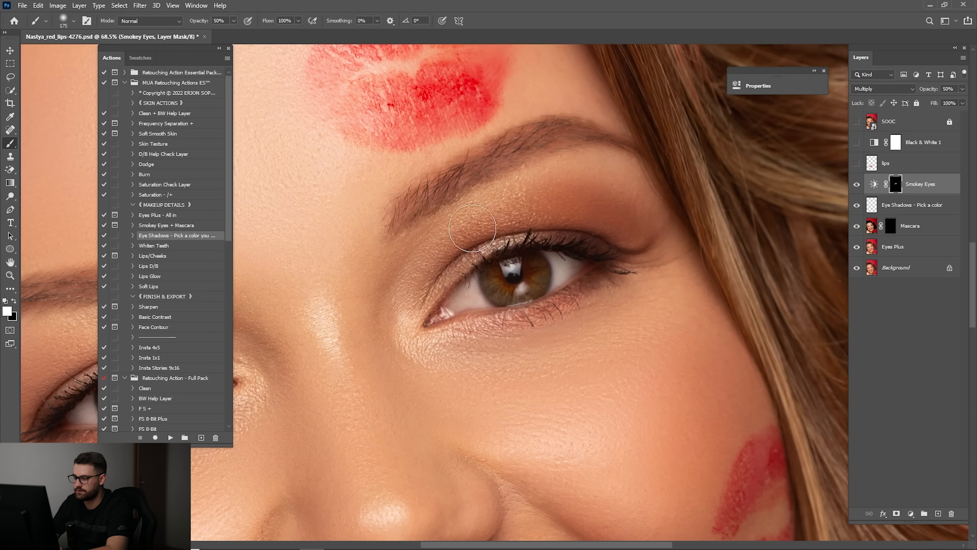
# Paint white on the Smokey Eyes mask over her right upper eyelid, and reduce the brush size to 150.
pyautogui.moveTo(247, 335)
pyautogui.mouseDown()
pyautogui.moveTo(454, 271)
pyautogui.moveTo(582, 210)
pyautogui.mouseUp()
pyautogui.moveTo(465, 255)
pyautogui.mouseDown()
pyautogui.moveTo(417, 285)
pyautogui.moveTo(376, 302)
pyautogui.moveTo(445, 253)
pyautogui.moveTo(419, 285)
pyautogui.moveTo(496, 229)
pyautogui.moveTo(591, 210)
pyautogui.moveTo(483, 237)
pyautogui.moveTo(383, 296)
pyautogui.moveTo(406, 311)
pyautogui.moveTo(437, 302)
pyautogui.moveTo(453, 313)
pyautogui.moveTo(523, 309)
pyautogui.moveTo(489, 264)
pyautogui.moveTo(458, 259)
pyautogui.moveTo(403, 291)
pyautogui.moveTo(526, 211)
pyautogui.mouseUp()
pyautogui.moveTo(712, 207)
pyautogui.mouseDown()
pyautogui.moveTo(493, 230)
pyautogui.moveTo(389, 259)
pyautogui.mouseUp()
pyautogui.press('[')
# Compare the whole portrait with the Smokey Eyes layer hidden and shown, and set its opacity to 20%.
pyautogui.hotkey('ctrl', '0')
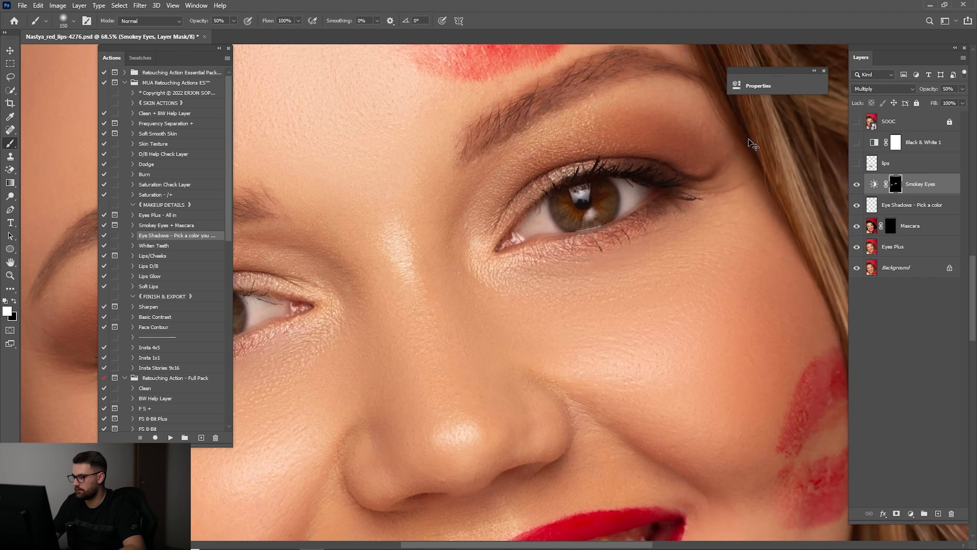
pyautogui.click(857, 185)
pyautogui.click(857, 187)
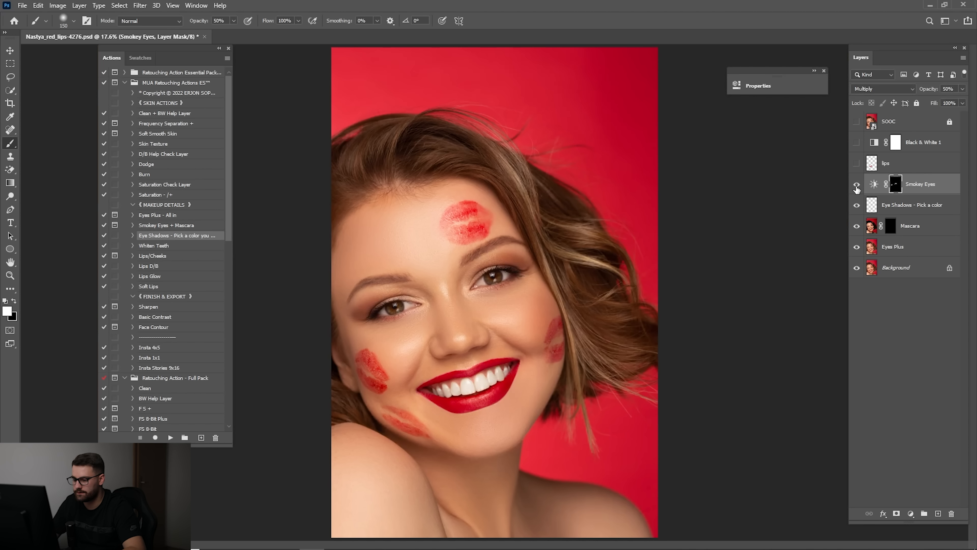
pyautogui.click(858, 188)
pyautogui.click(856, 186)
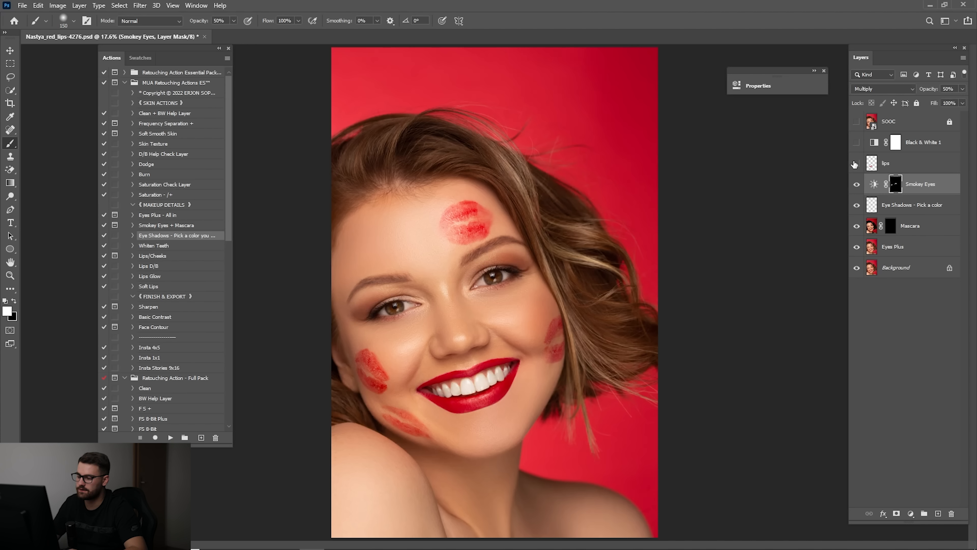
pyautogui.click(947, 89)
pyautogui.write('20')
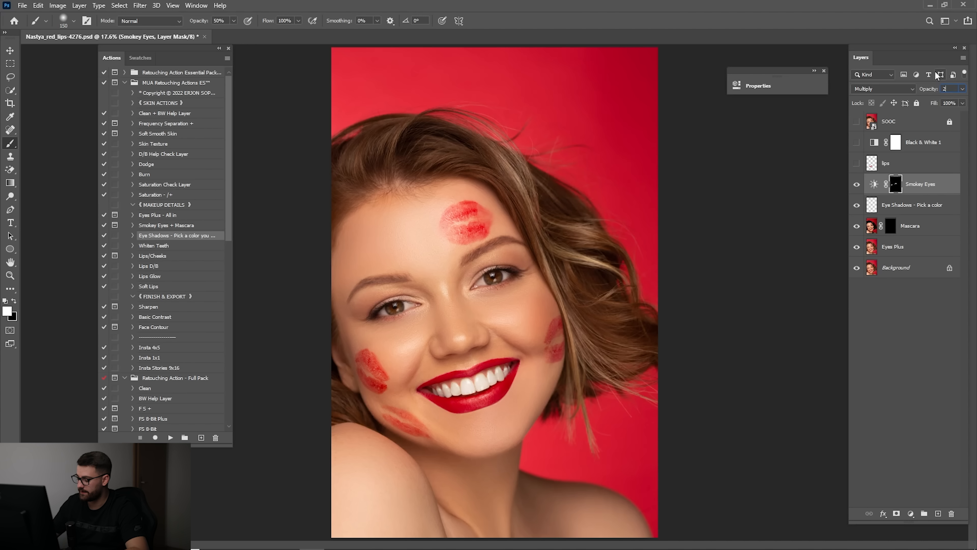
pyautogui.click(857, 184)
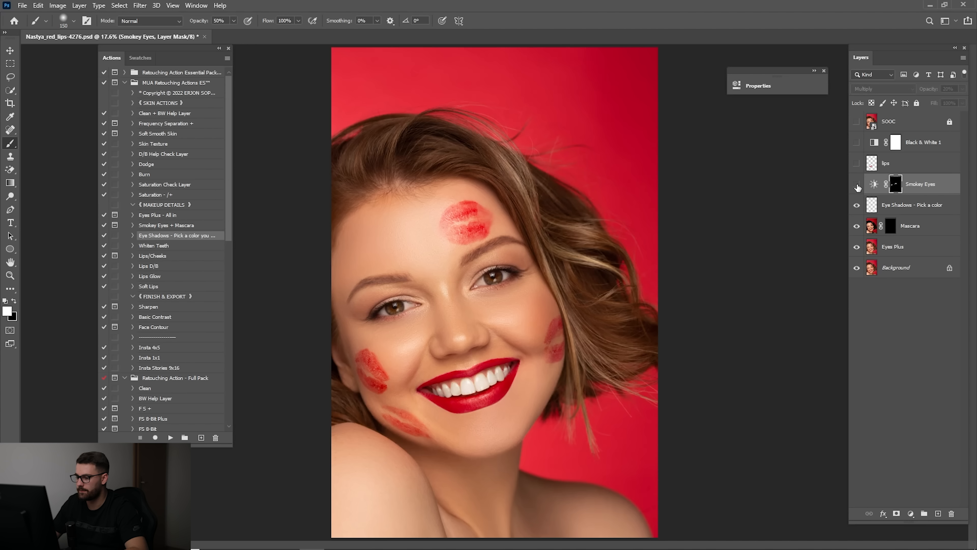
pyautogui.click(857, 186)
# Move the Mascara layer above the Eye Shadows layer, and paint white on its mask along her left eye's lashes with a brush of about 100.
pyautogui.moveTo(903, 235); pyautogui.dragTo(902, 207)
pyautogui.press('z')
pyautogui.moveTo(516, 256); pyautogui.dragTo(546, 257)
pyautogui.press('b')
pyautogui.press('[')
pyautogui.press('[')
pyautogui.press('[')
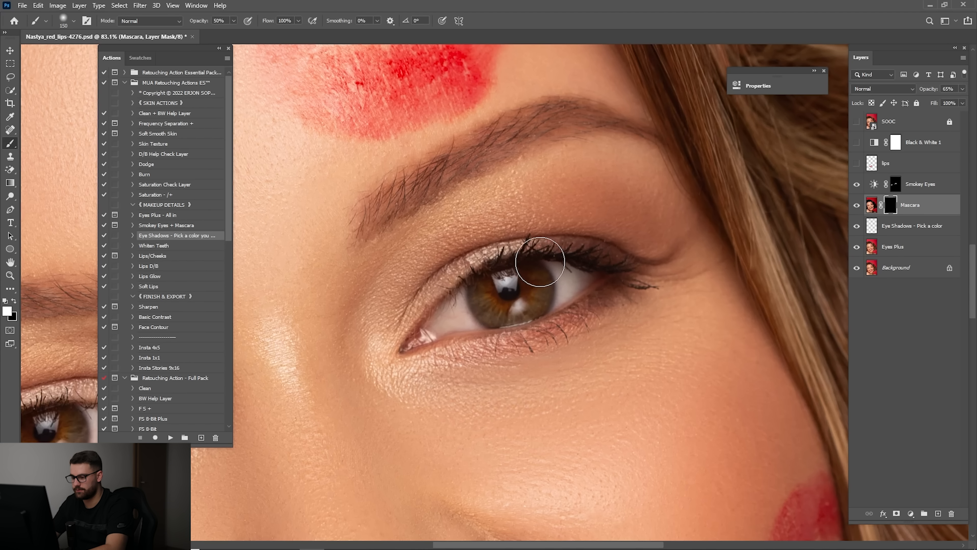
pyautogui.press(']')
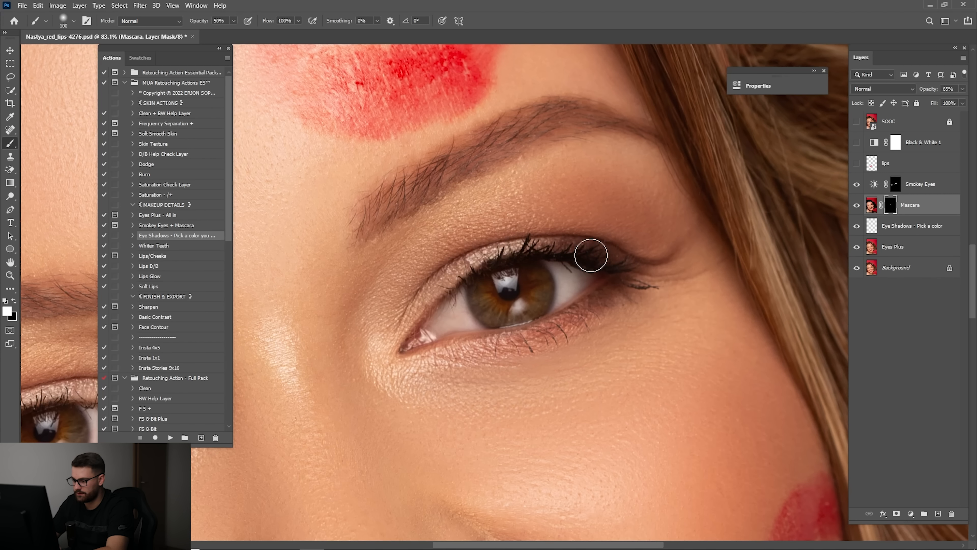
pyautogui.press(']')
pyautogui.moveTo(632, 258)
pyautogui.mouseDown()
pyautogui.moveTo(535, 250)
pyautogui.moveTo(408, 294)
pyautogui.moveTo(697, 239)
pyautogui.mouseUp()
pyautogui.press('[')
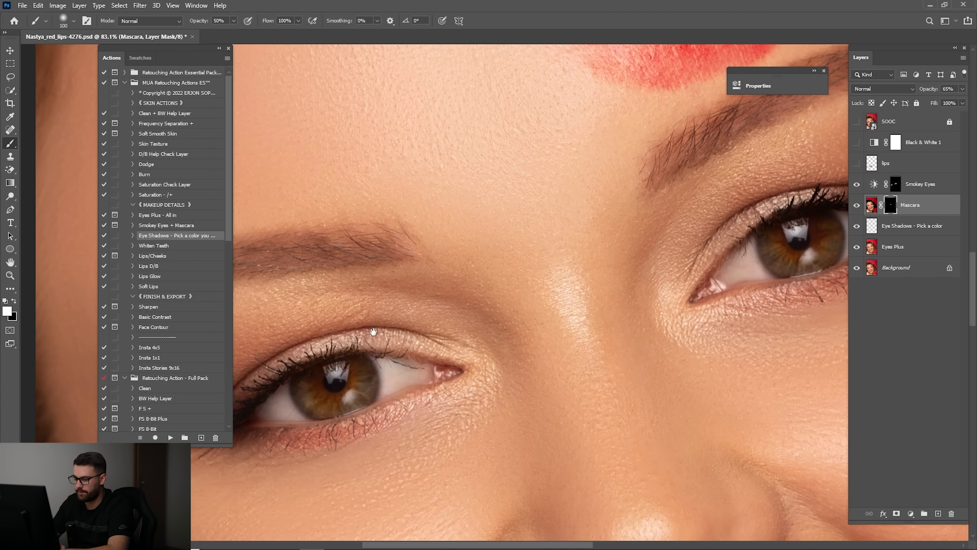
# Paint white on the Mascara mask along her right eye's lashes, adjusting the brush size around 90 to 100.
pyautogui.moveTo(371, 332)
pyautogui.mouseDown()
pyautogui.moveTo(550, 259)
pyautogui.moveTo(472, 284)
pyautogui.moveTo(366, 361)
pyautogui.moveTo(441, 300)
pyautogui.mouseUp()
pyautogui.press(']')
pyautogui.press('[')
pyautogui.press(']')
pyautogui.press(']')
pyautogui.press('[')
pyautogui.press('[')
pyautogui.moveTo(720, 243)
pyautogui.mouseDown()
pyautogui.moveTo(336, 242)
pyautogui.moveTo(266, 315)
pyautogui.mouseUp()
pyautogui.press('[')
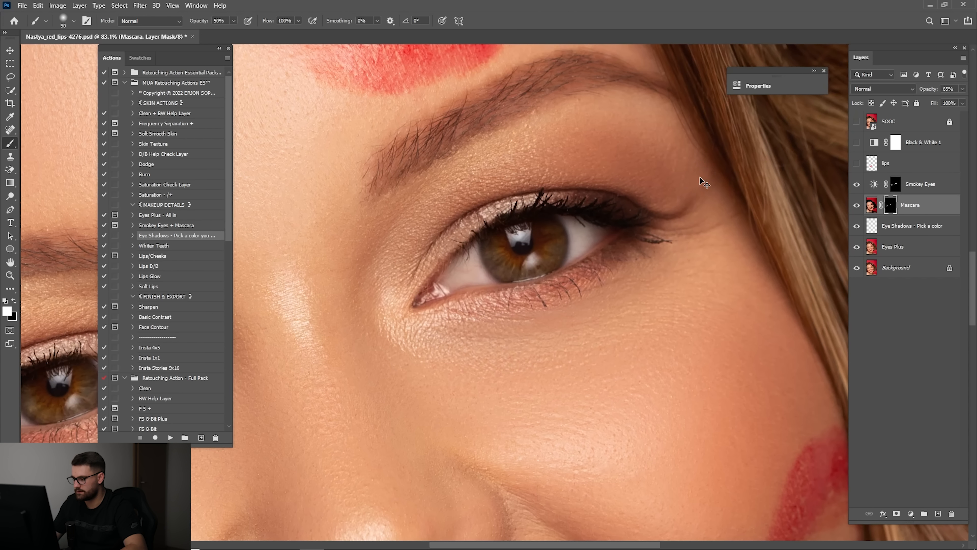
# Set the Mascara layer's opacity to 50%, and compare the whole portrait with the Mascara and SOOC layers hidden and shown.
pyautogui.hotkey('ctrl', '0')
pyautogui.click(857, 205)
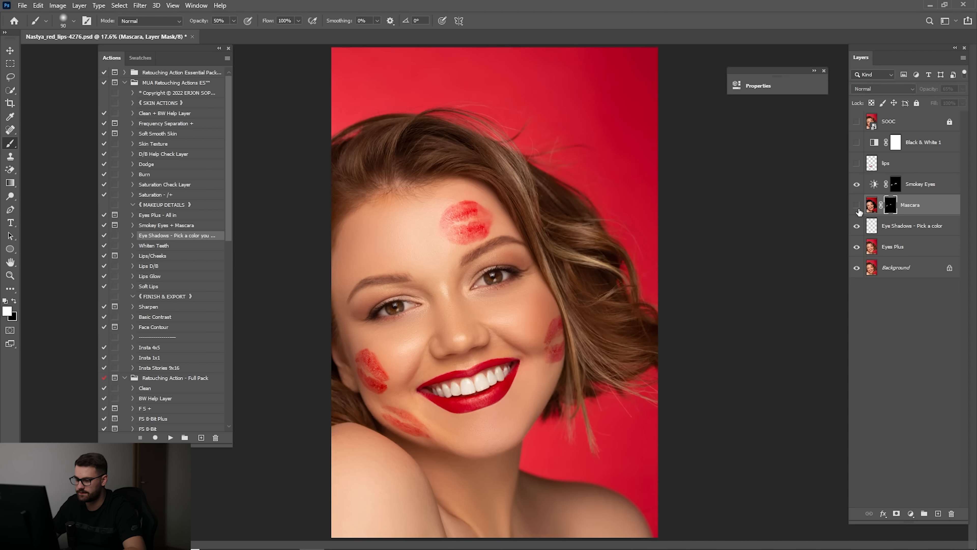
pyautogui.click(857, 205)
pyautogui.click(870, 206)
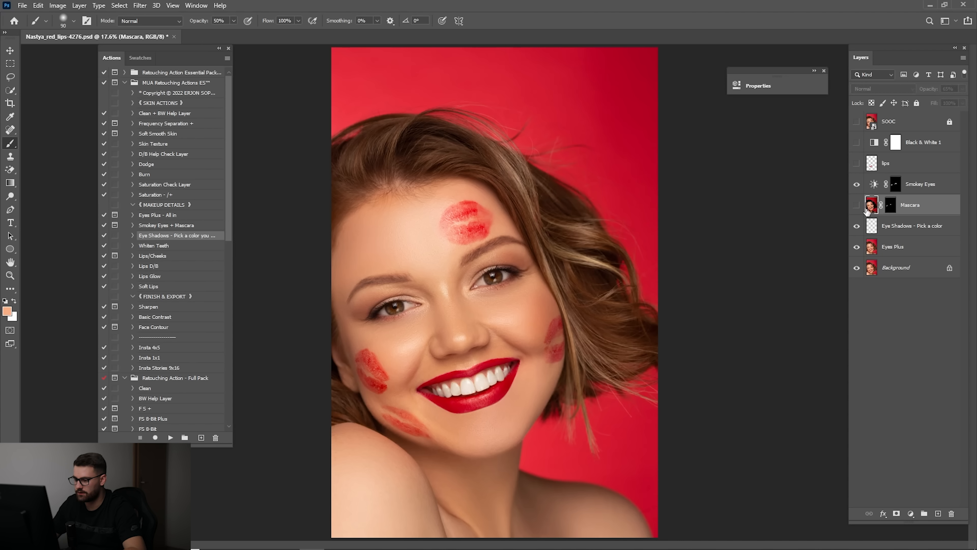
pyautogui.click(857, 204)
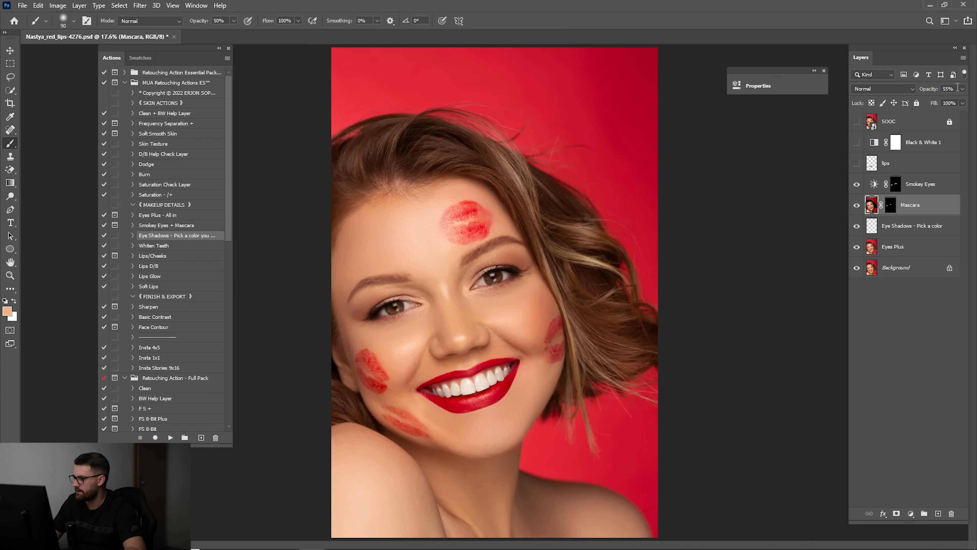
pyautogui.write('50')
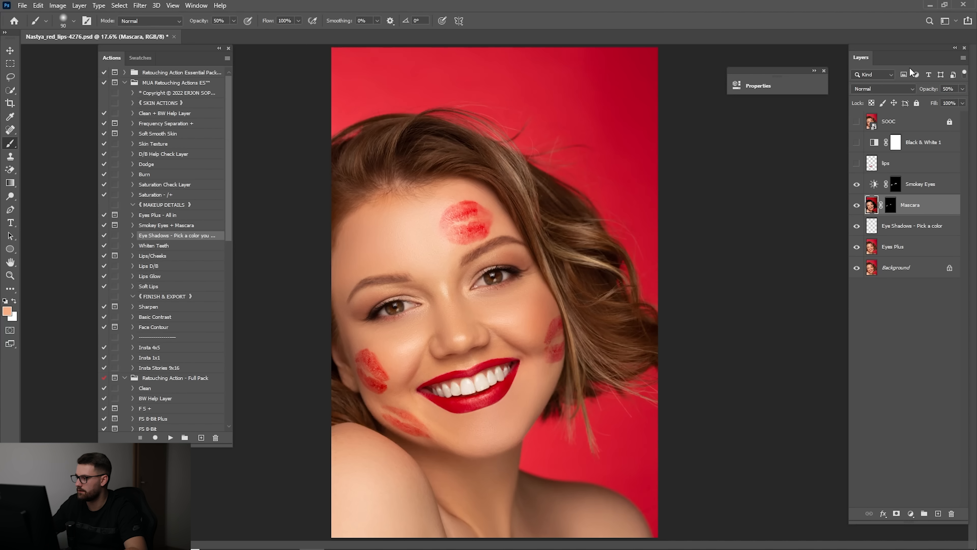
pyautogui.click(856, 121)
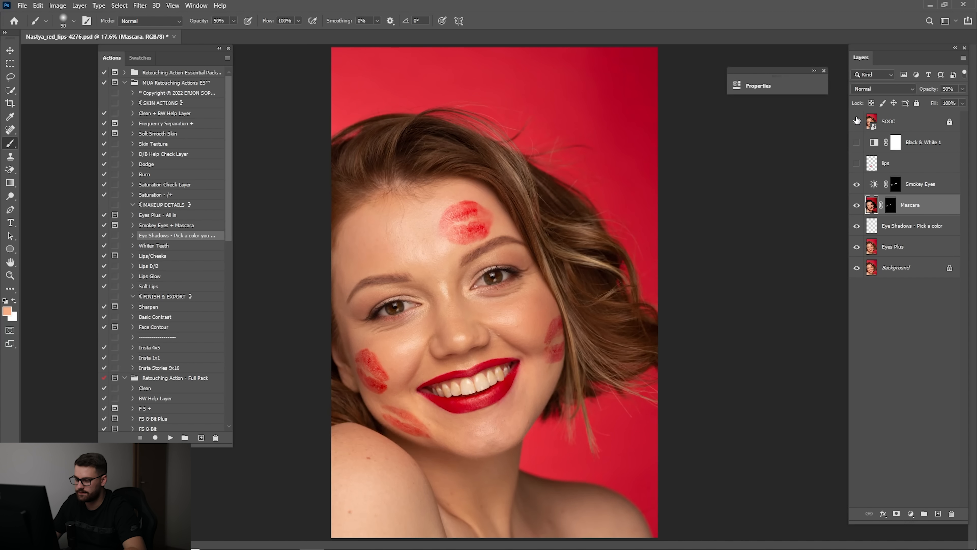
# Duplicate the Eye Shadows - Pick a color layer.
pyautogui.click(900, 226)
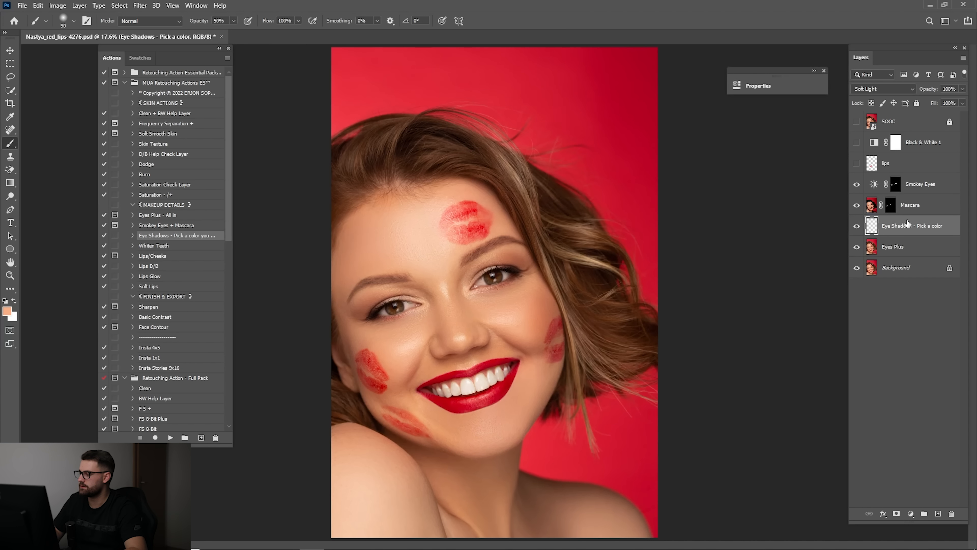
pyautogui.moveTo(908, 223); pyautogui.dragTo(937, 513)
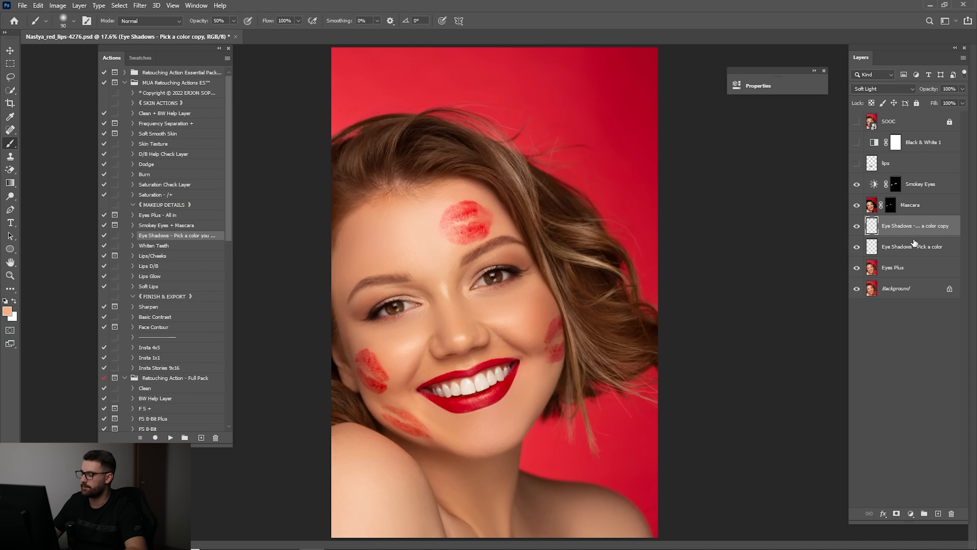
# Sample the red from the forehead kiss mark and paint it over her left eye's upper lid on the Eye Shadows copy layer at 50% brush opacity.
pyautogui.press('z')
pyautogui.moveTo(496, 261)
pyautogui.mouseDown()
pyautogui.moveTo(534, 266)
pyautogui.moveTo(551, 245)
pyautogui.moveTo(592, 238)
pyautogui.mouseUp()
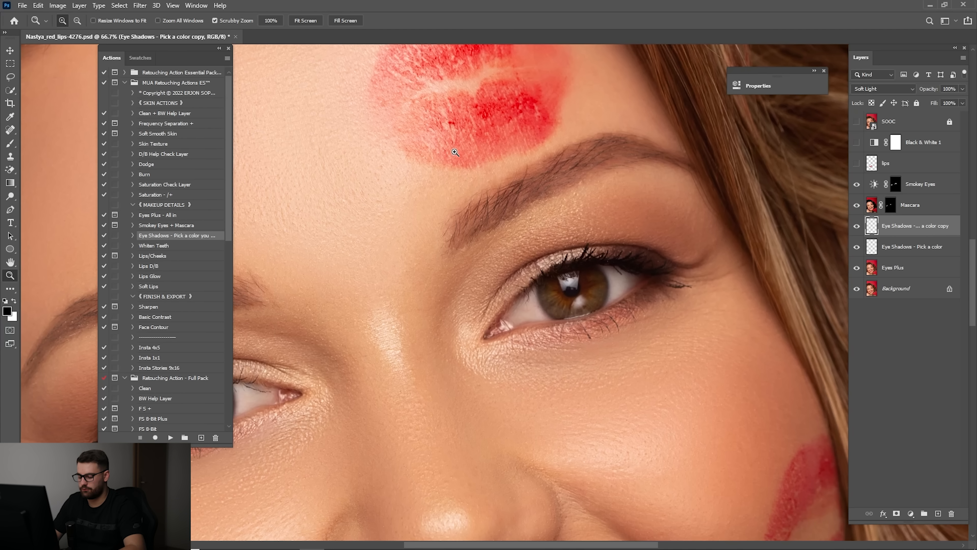
pyautogui.press('i')
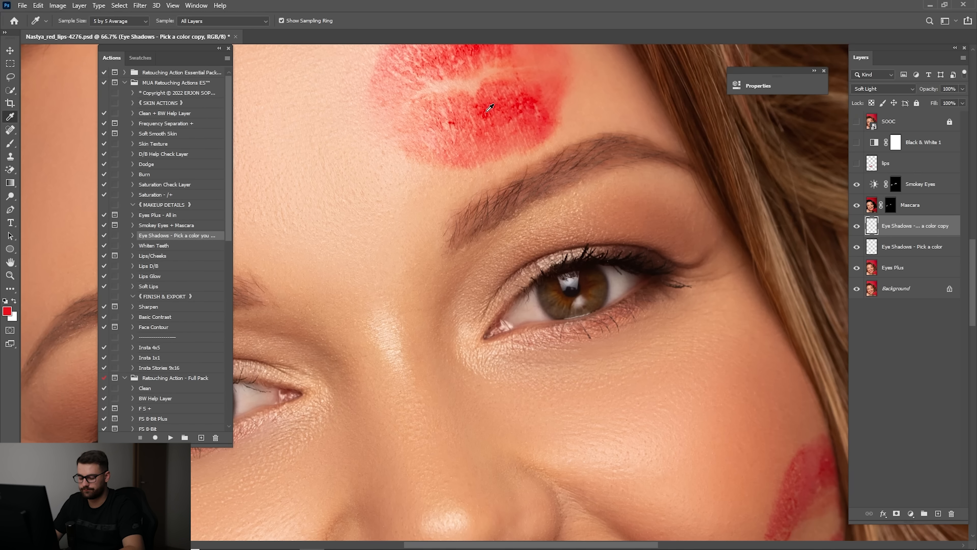
pyautogui.press('b')
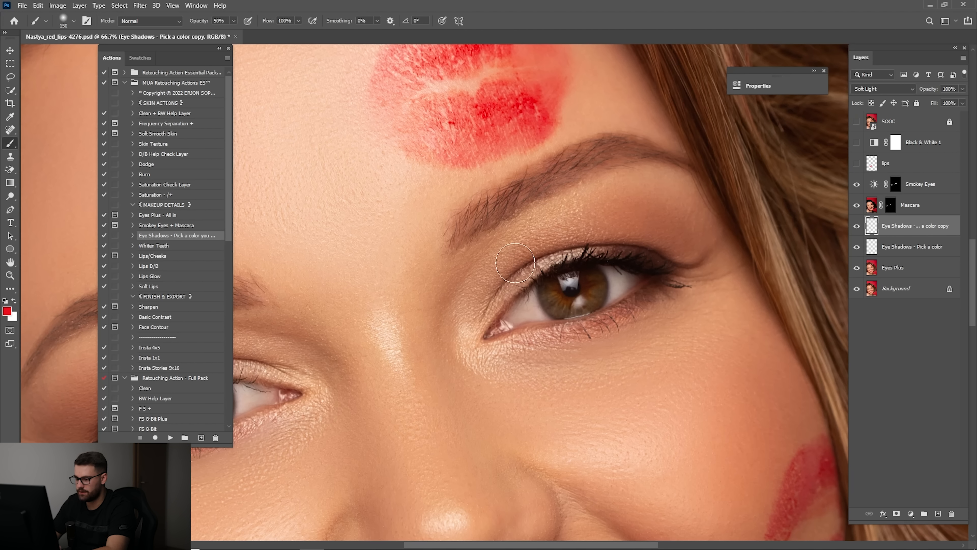
pyautogui.press(']')
pyautogui.moveTo(554, 223)
pyautogui.mouseDown()
pyautogui.moveTo(625, 212)
pyautogui.moveTo(578, 223)
pyautogui.moveTo(625, 216)
pyautogui.moveTo(680, 241)
pyautogui.mouseUp()
pyautogui.press('[')
pyautogui.moveTo(432, 281); pyautogui.dragTo(681, 189)
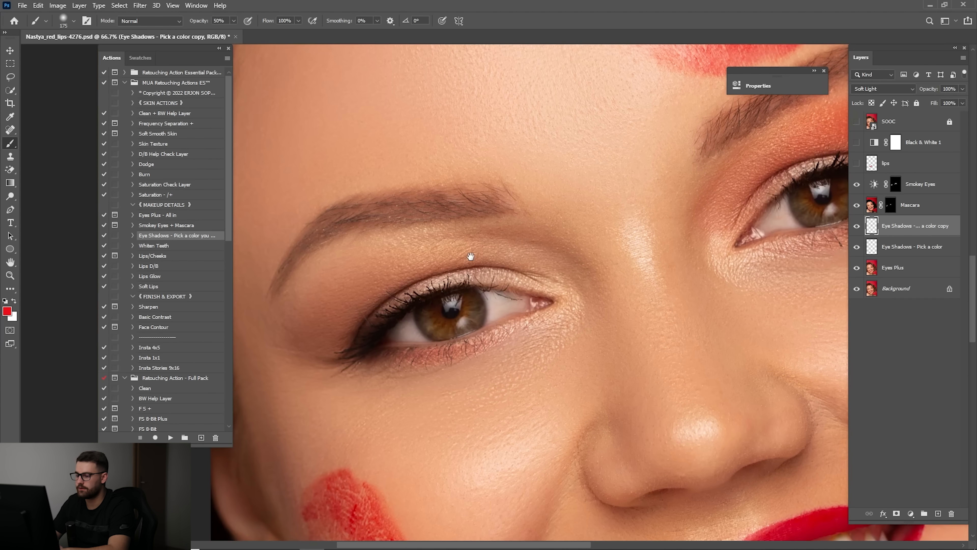
# Paint the same red over the upper lid of her right eye on the Eye Shadows copy layer with a brush of about 175.
pyautogui.moveTo(470, 256); pyautogui.dragTo(572, 223)
pyautogui.press(']')
pyautogui.press(']')
pyautogui.moveTo(632, 222)
pyautogui.mouseDown()
pyautogui.moveTo(568, 217)
pyautogui.moveTo(489, 252)
pyautogui.moveTo(531, 221)
pyautogui.moveTo(456, 257)
pyautogui.moveTo(427, 287)
pyautogui.mouseUp()
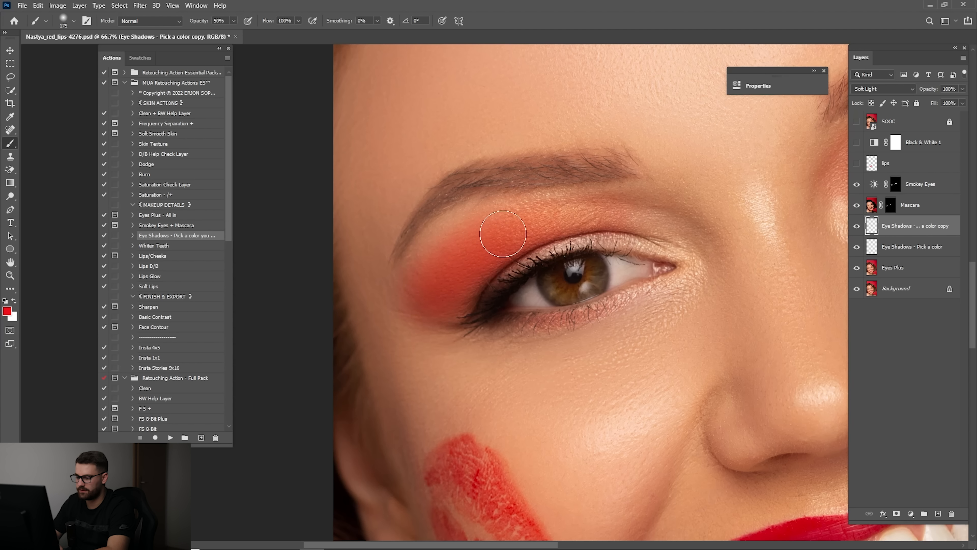
# Compare the whole portrait with the Eye Shadows copy layer hidden and shown, and delete that copy layer.
pyautogui.hotkey('ctrl', '0')
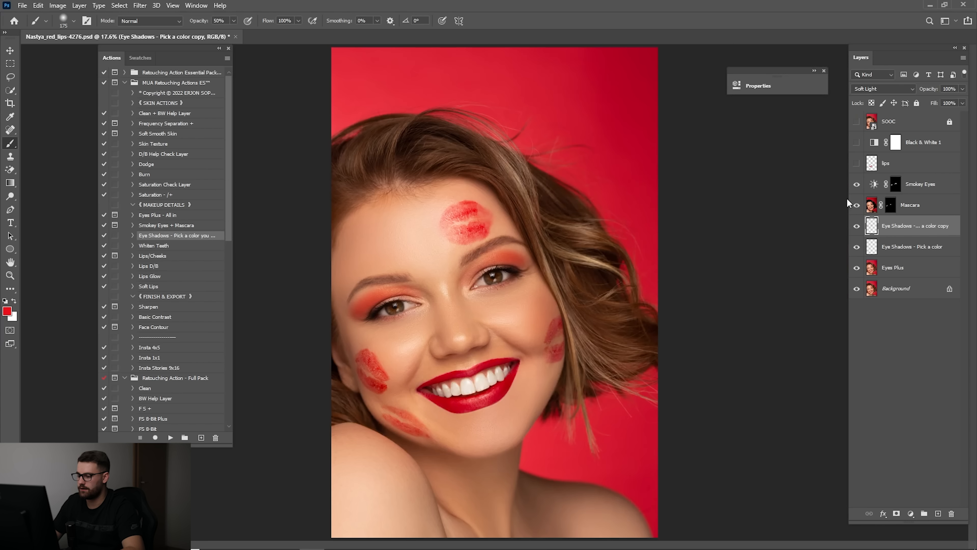
pyautogui.click(857, 226)
pyautogui.click(857, 231)
pyautogui.click(857, 232)
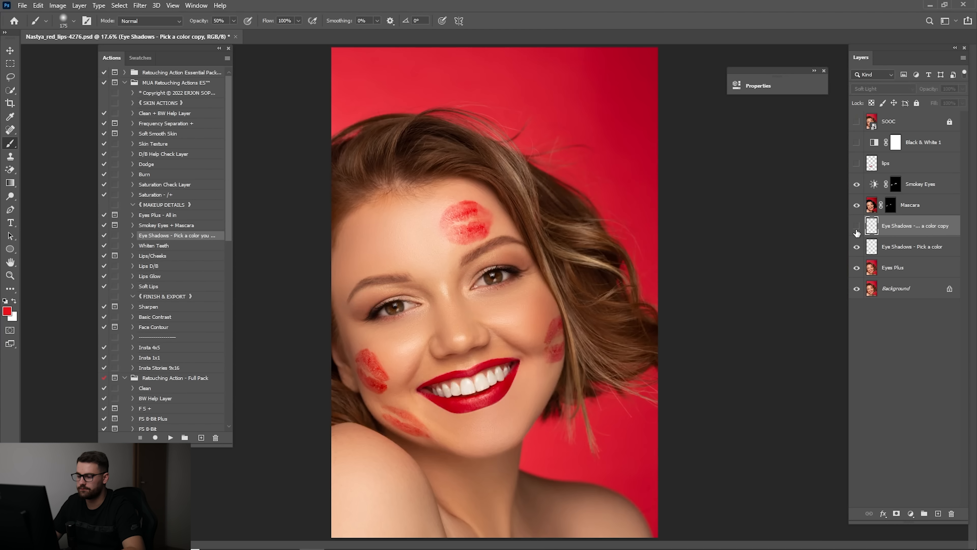
pyautogui.click(858, 234)
pyautogui.press('Delete')
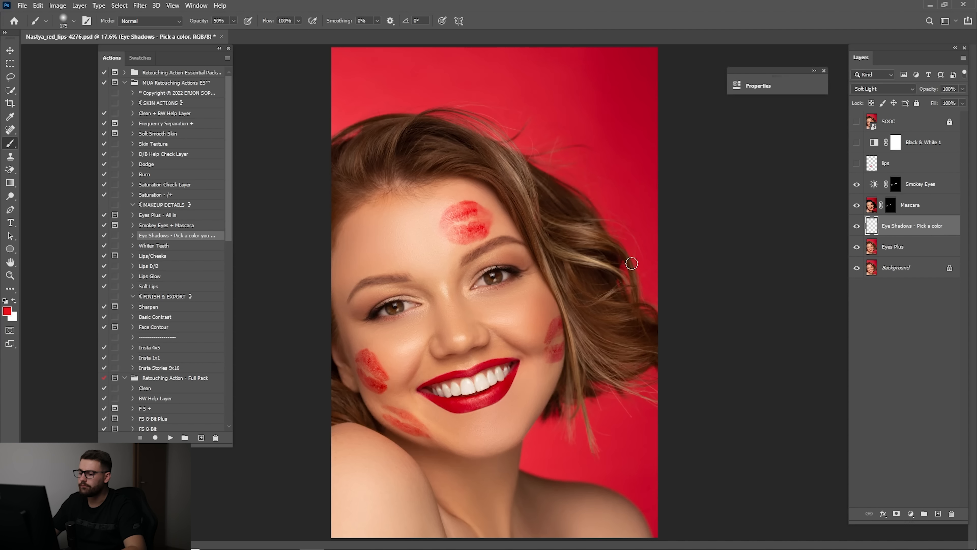
# Sample a skin tone beside her eye as the foreground color and shift it to a more saturated orange.
pyautogui.press('z')
pyautogui.moveTo(481, 259); pyautogui.dragTo(531, 269)
pyautogui.click(531, 269)
pyautogui.click(541, 252)
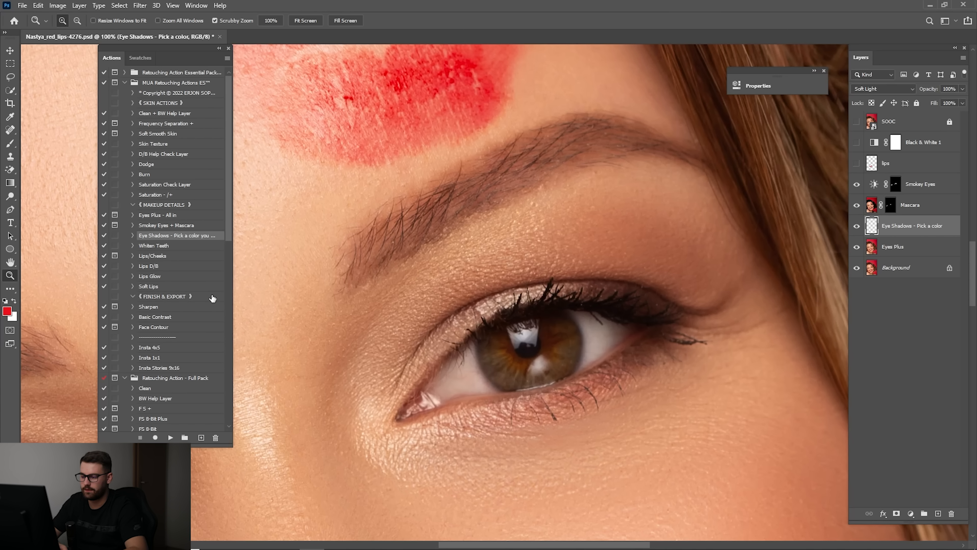
pyautogui.press('i')
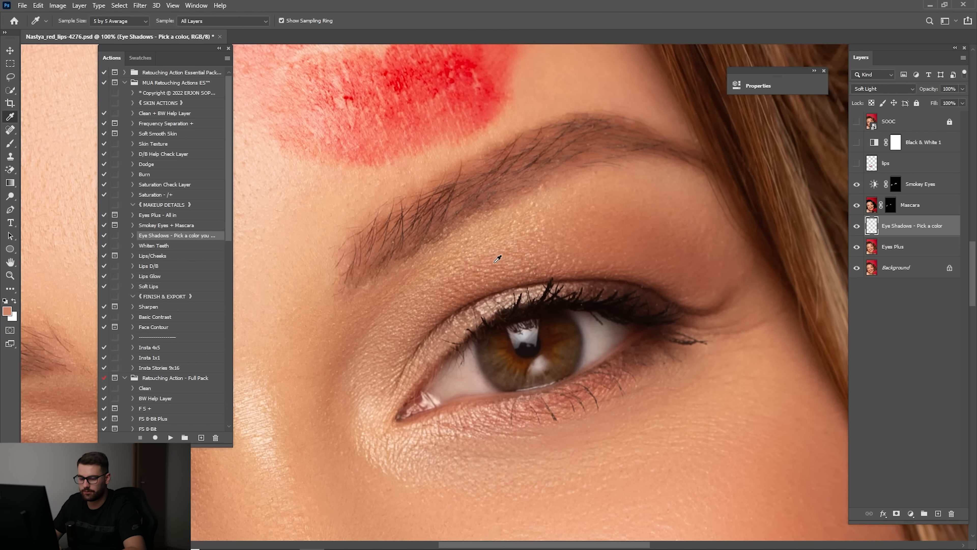
pyautogui.moveTo(498, 259); pyautogui.dragTo(635, 211)
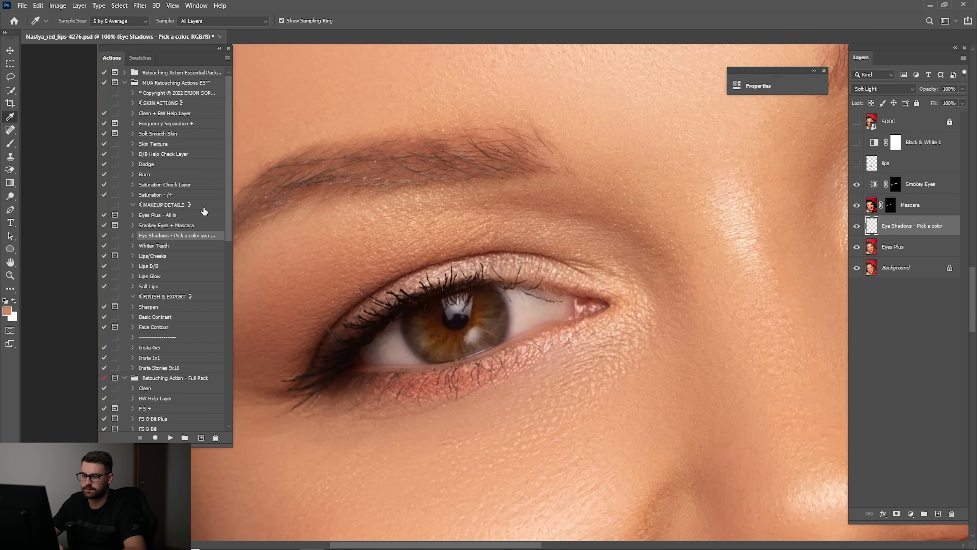
pyautogui.click(11, 309)
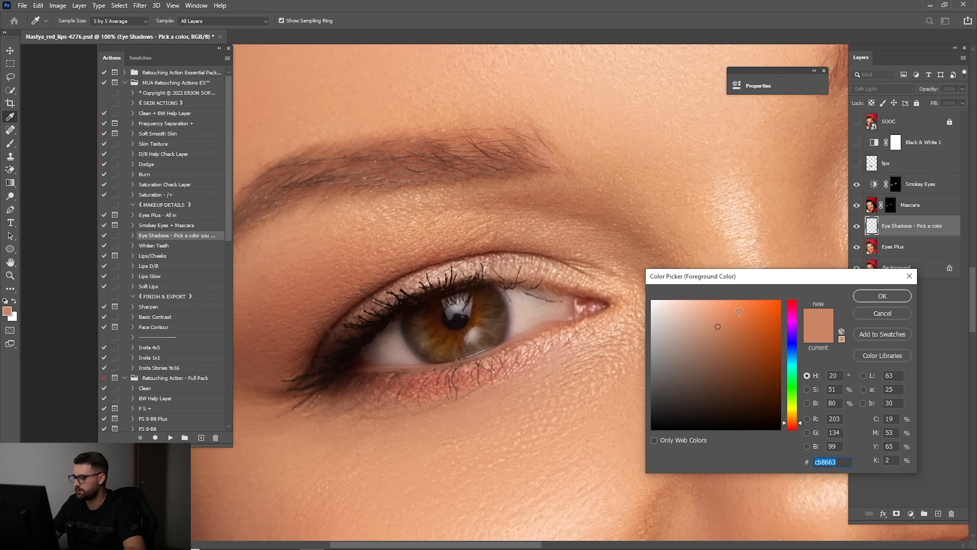
pyautogui.click(886, 295)
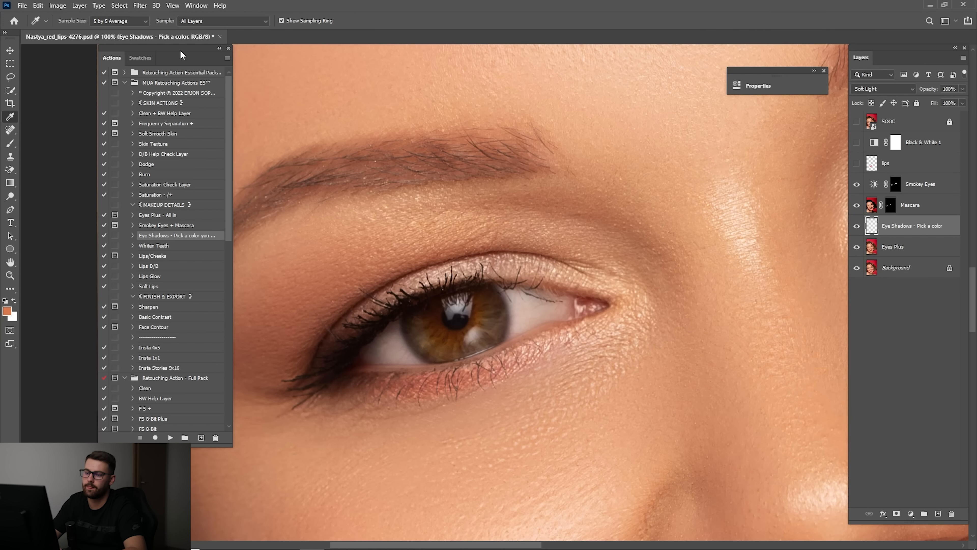
# Pick the last Pastel pink swatch and brush it lightly over her right eye's outer lid at 20% opacity with a brush of 150 to 200.
pyautogui.click(145, 59)
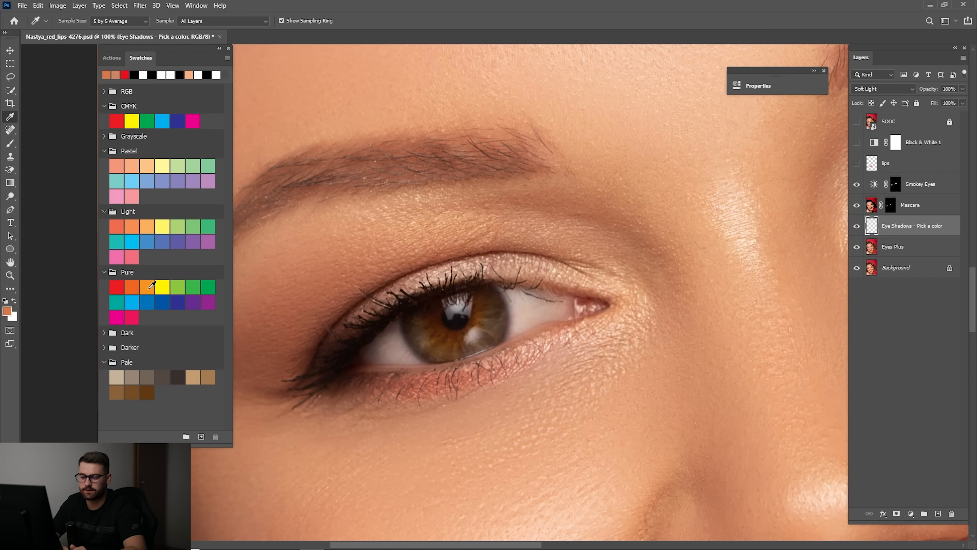
pyautogui.click(132, 195)
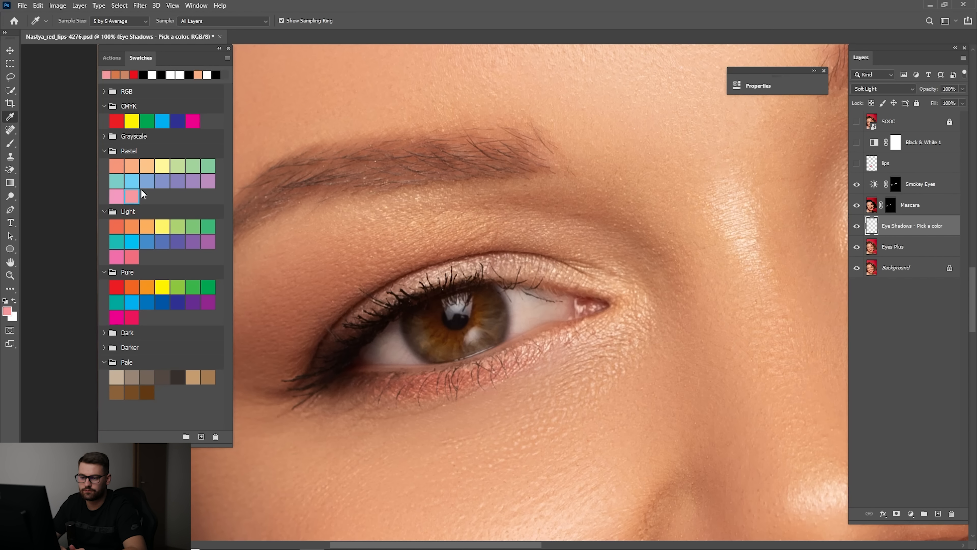
pyautogui.click(114, 58)
pyautogui.press('b')
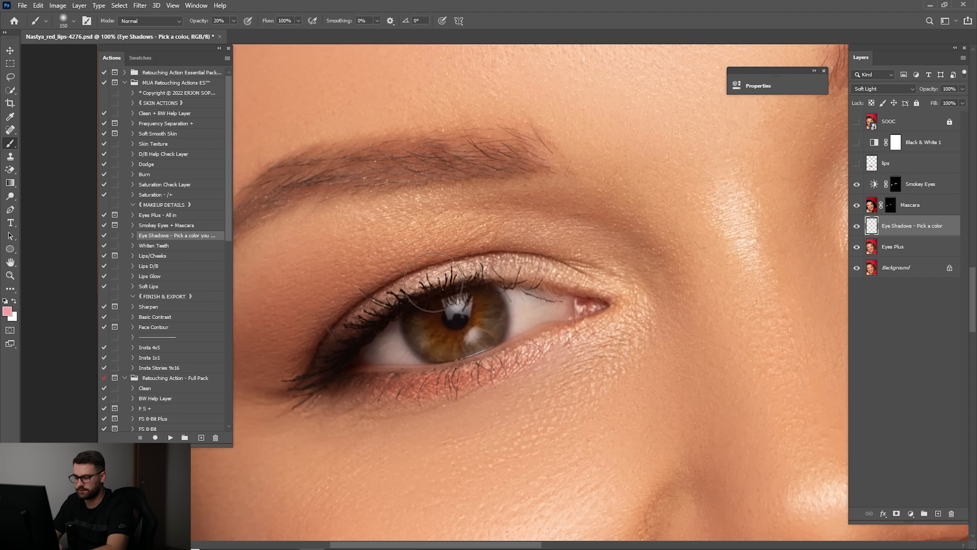
pyautogui.moveTo(371, 290); pyautogui.dragTo(501, 275)
pyautogui.press(']')
pyautogui.press(']')
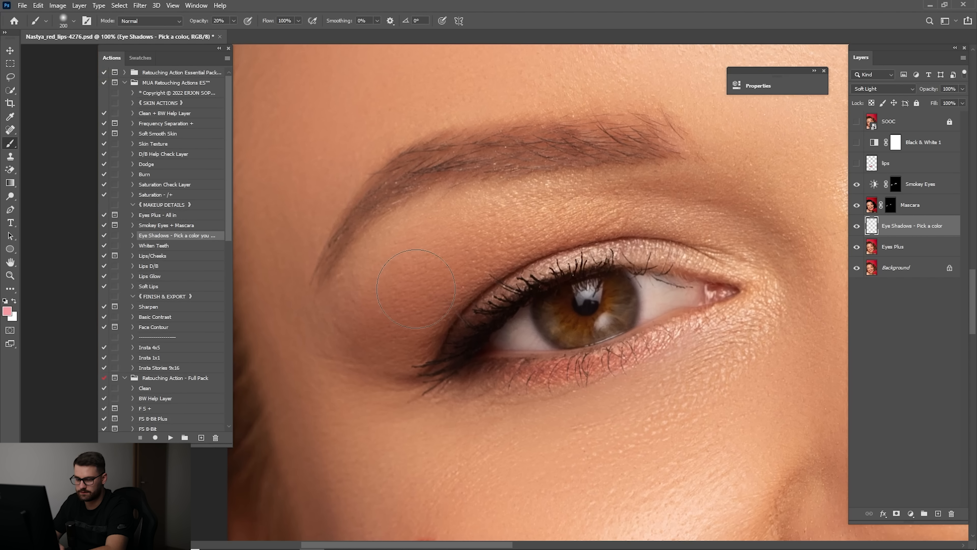
pyautogui.press('[')
pyautogui.press('[')
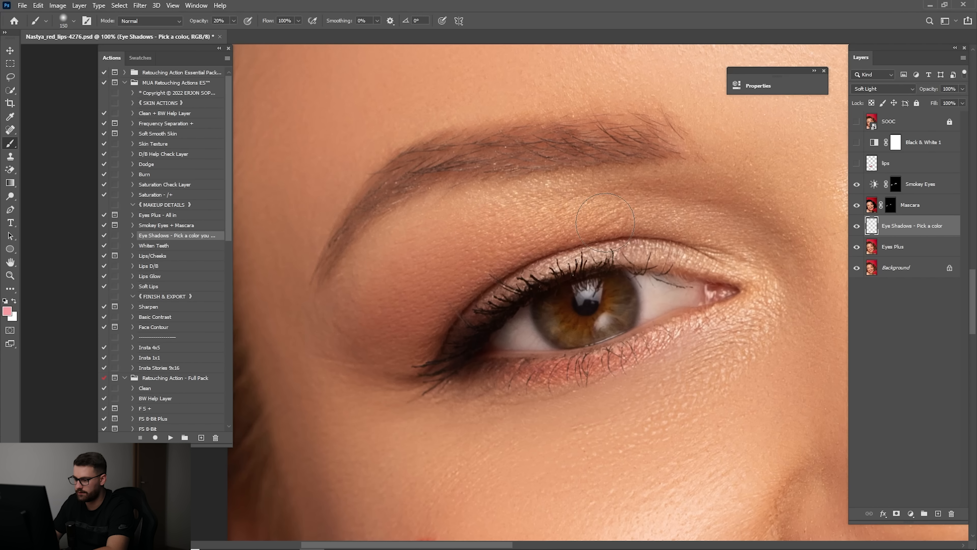
# Set the brush opacity to 50% and build up the pink over her right eye's outer lid with a brush of 150 to 200.
pyautogui.press(']')
pyautogui.press(']')
pyautogui.press('5')
pyautogui.moveTo(388, 301)
pyautogui.mouseDown()
pyautogui.moveTo(397, 301)
pyautogui.moveTo(380, 323)
pyautogui.mouseUp()
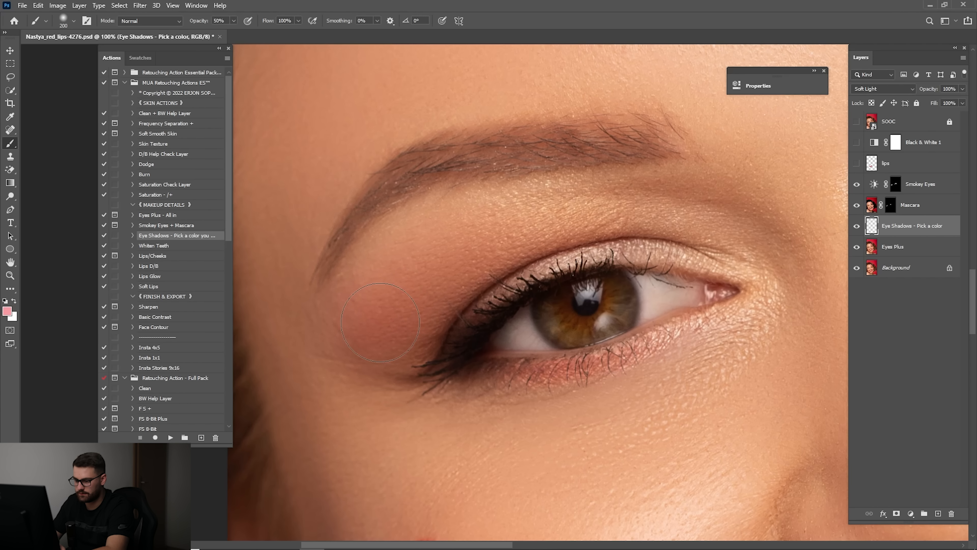
pyautogui.press('[')
pyautogui.press('[')
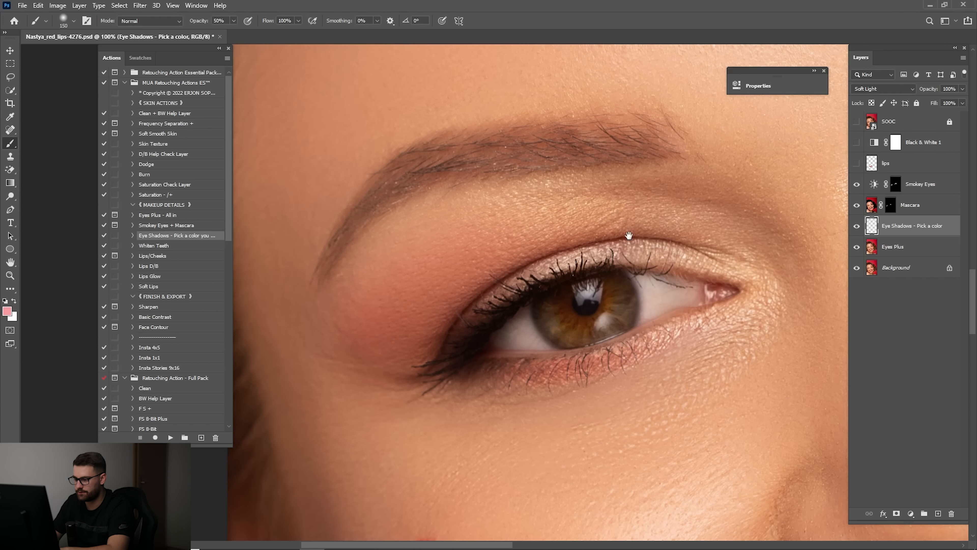
# Paint the pink over the outer lid of her left eye at 50% opacity with a brush of 150 to 200.
pyautogui.moveTo(628, 235); pyautogui.dragTo(213, 290)
pyautogui.moveTo(737, 134); pyautogui.dragTo(448, 216)
pyautogui.press(']')
pyautogui.press(']')
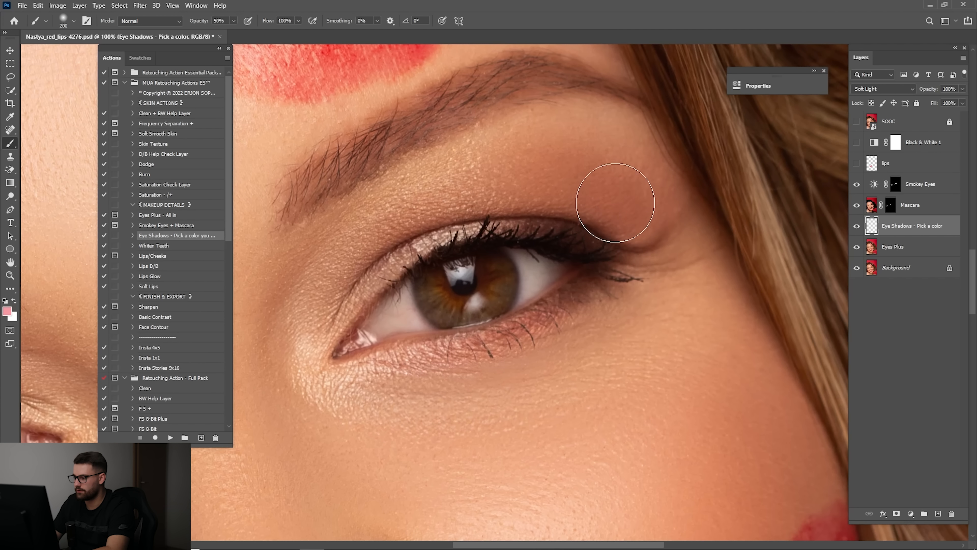
pyautogui.press('[')
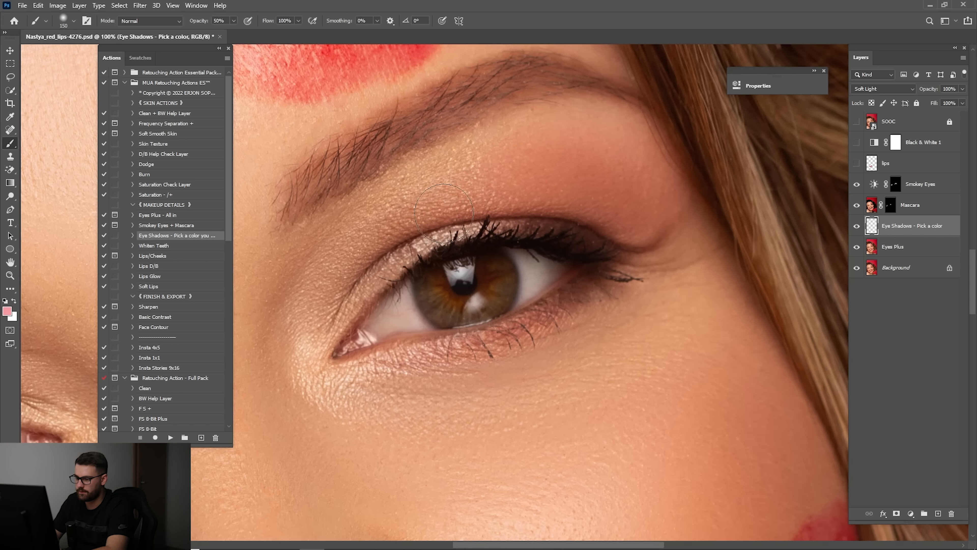
pyautogui.press('[')
# Compare the whole portrait with the pink on the Eye Shadows layer hidden and shown.
pyautogui.hotkey('ctrl', '-')
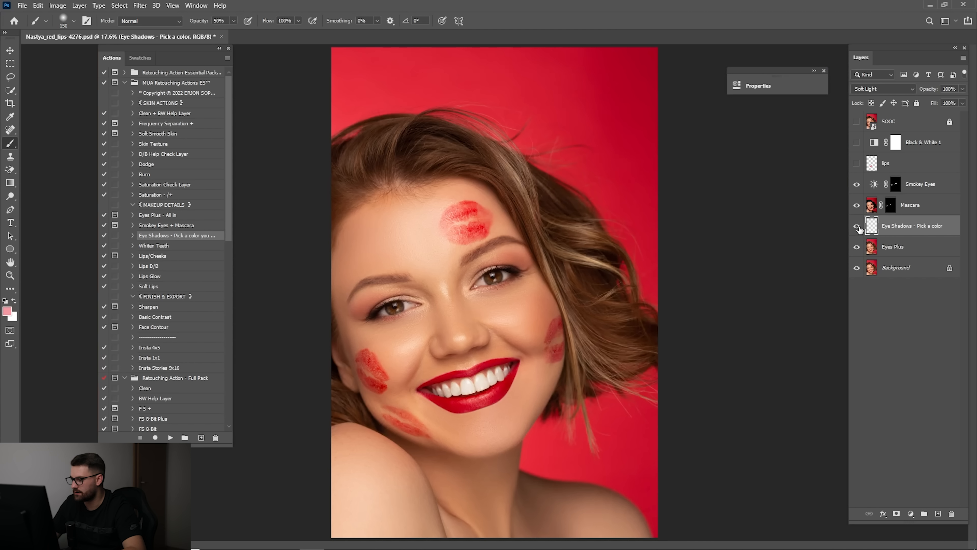
pyautogui.click(857, 226)
pyautogui.click(857, 226)
pyautogui.click(858, 227)
pyautogui.click(859, 227)
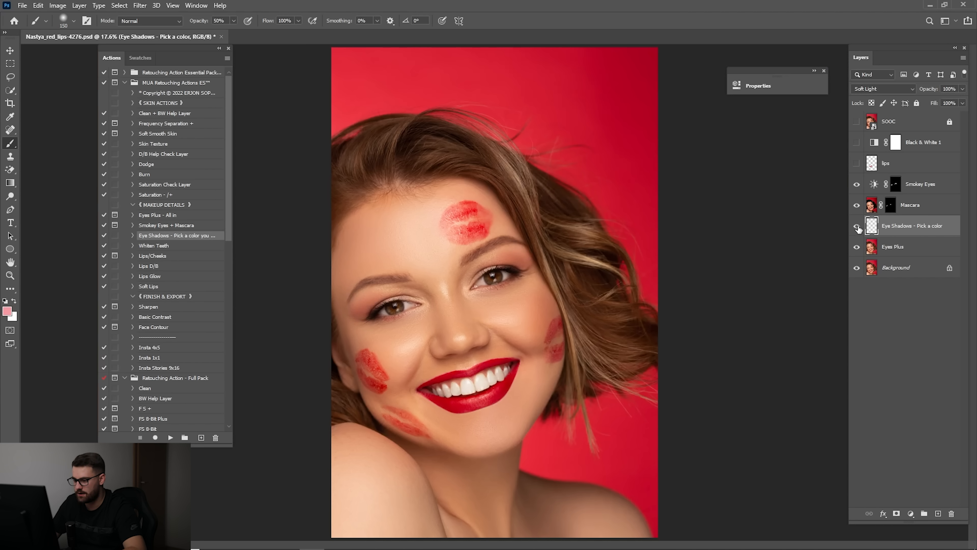
# Pick the second Pastel swatch, a light orange, and paint it over the inner lids of both eyes with a brush of 175 to 200.
pyautogui.press('z')
pyautogui.moveTo(513, 258); pyautogui.dragTo(531, 260)
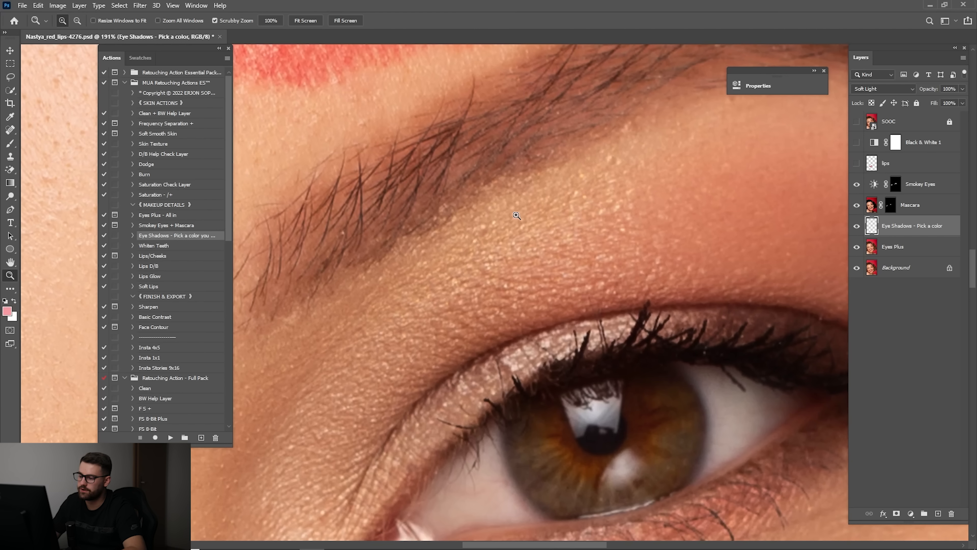
pyautogui.moveTo(517, 216); pyautogui.dragTo(497, 246)
pyautogui.click(141, 58)
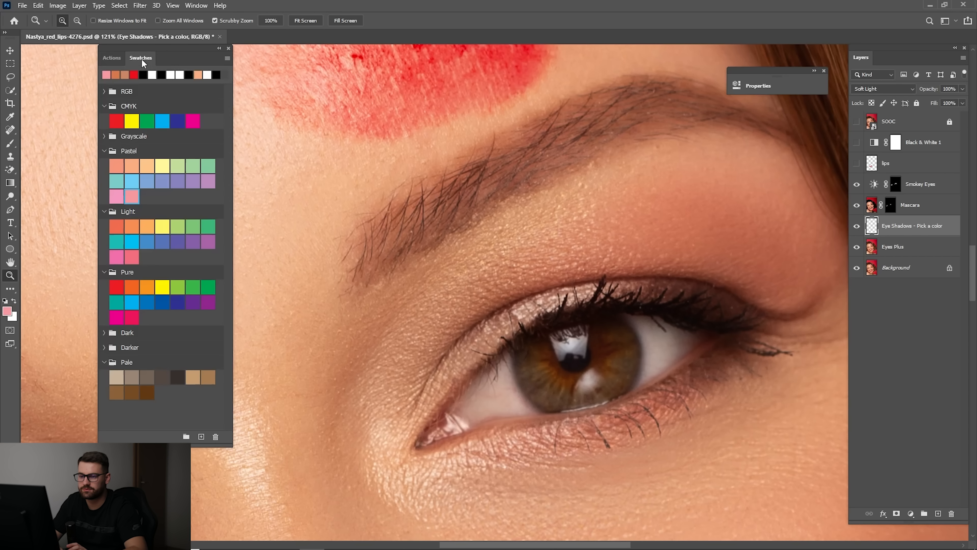
pyautogui.click(148, 166)
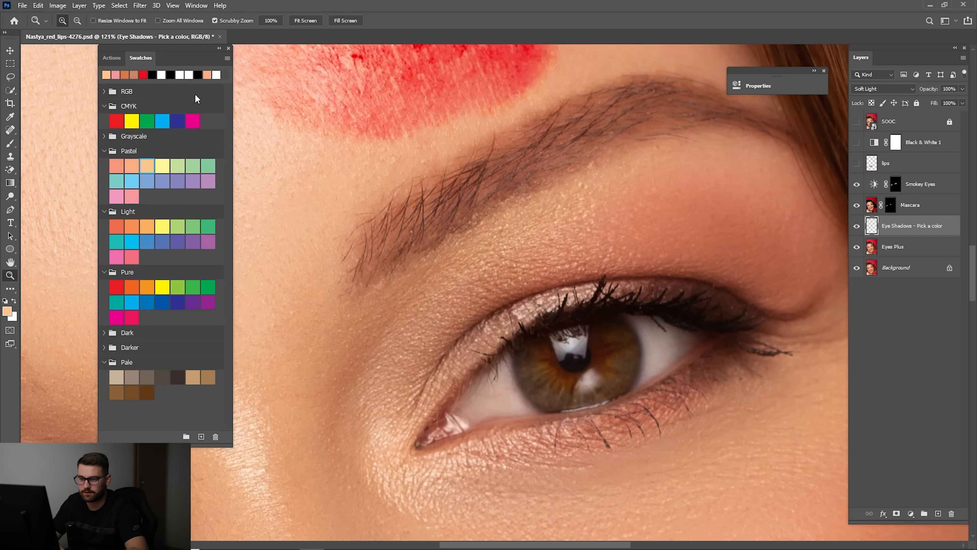
pyautogui.click(133, 165)
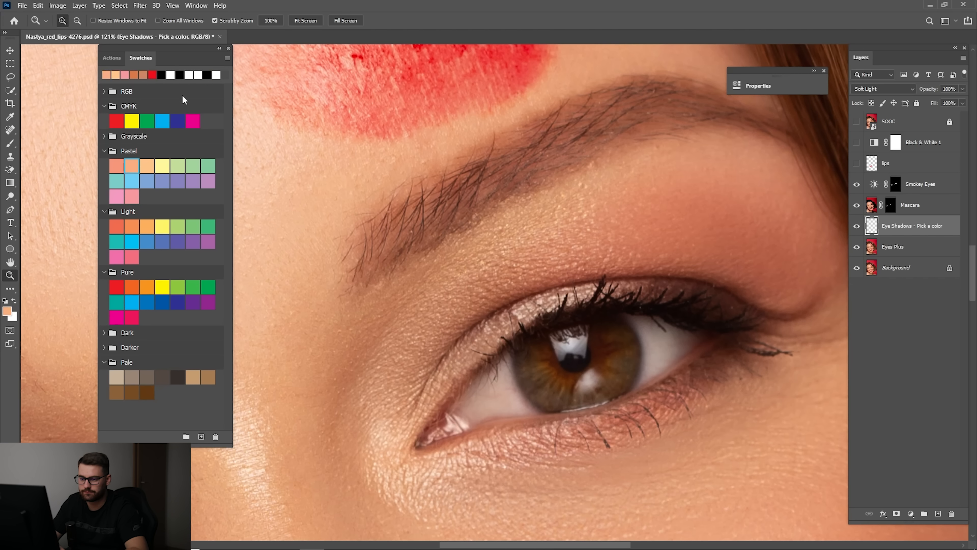
pyautogui.click(106, 60)
pyautogui.press('b')
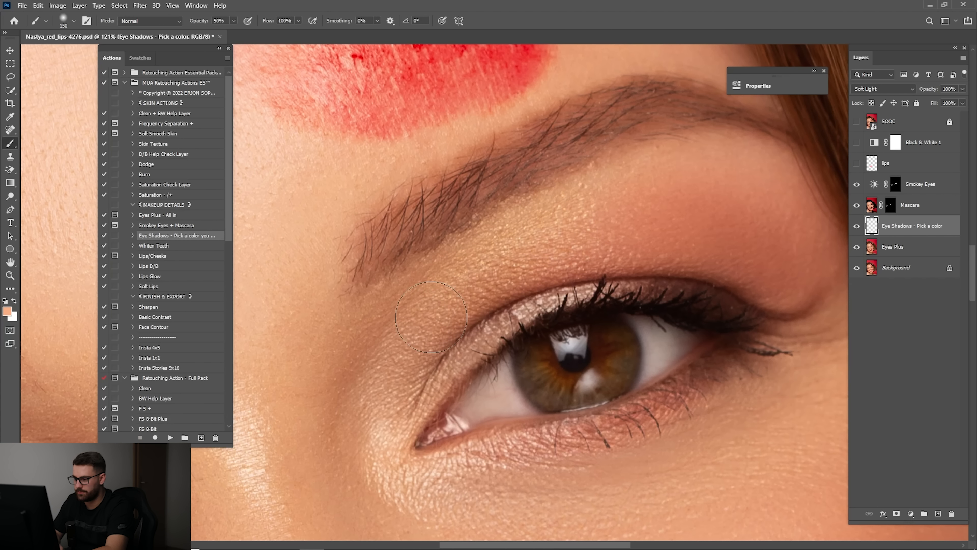
pyautogui.press(']')
pyautogui.press(']')
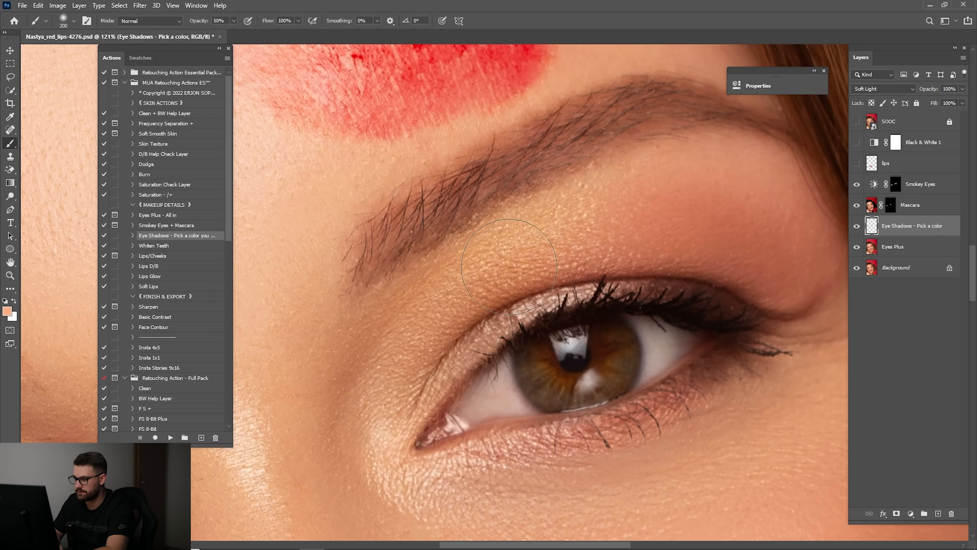
pyautogui.moveTo(338, 349)
pyautogui.mouseDown()
pyautogui.moveTo(503, 256)
pyautogui.moveTo(649, 213)
pyautogui.mouseUp()
pyautogui.press('[')
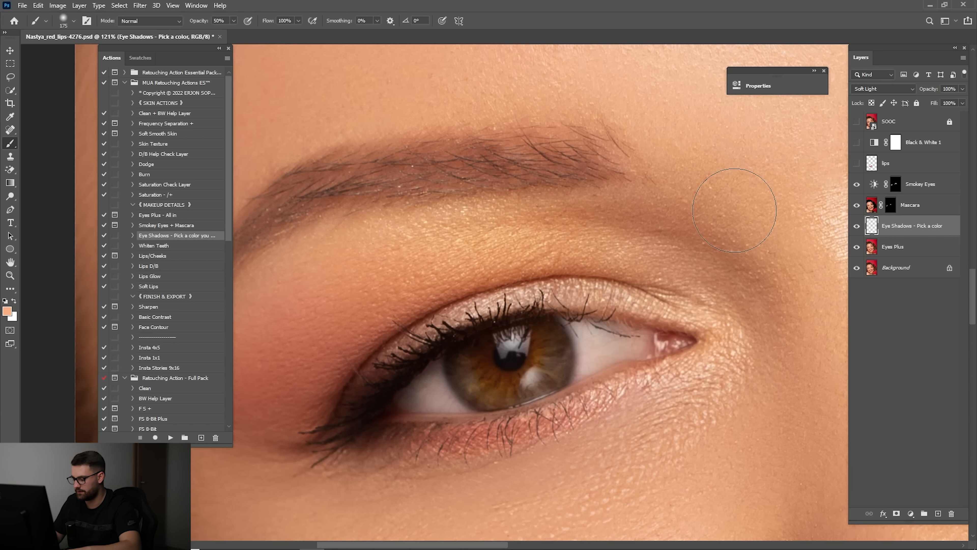
# Compare the whole portrait with the two-tone Eye Shadows layer hidden and shown.
pyautogui.hotkey('ctrl', '0')
pyautogui.click(857, 227)
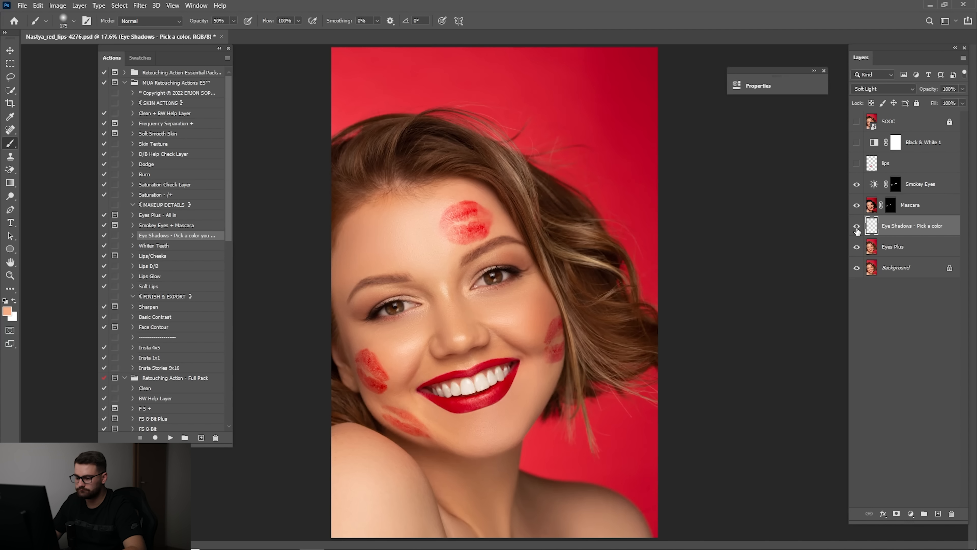
pyautogui.click(856, 227)
pyautogui.click(859, 227)
pyautogui.click(861, 226)
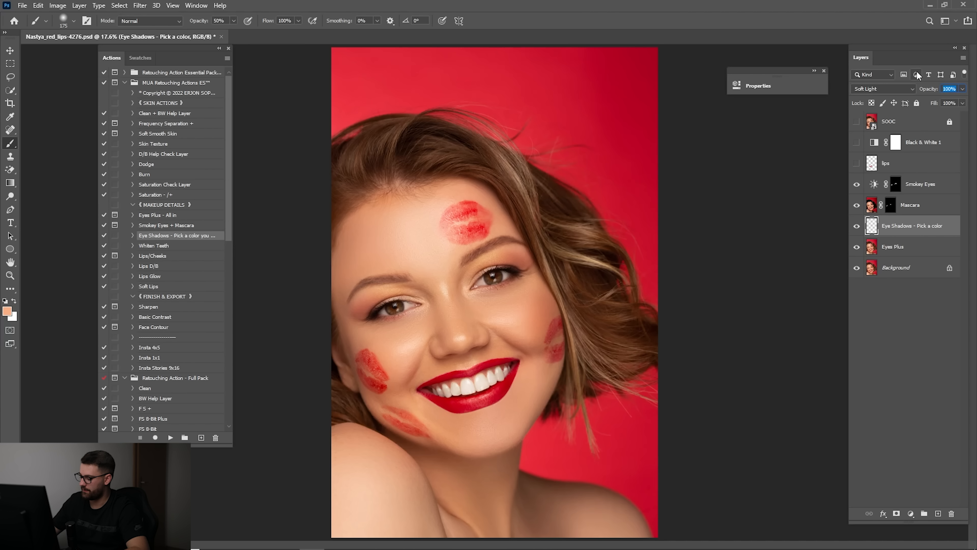
# Set the Eye Shadows layer's opacity to 35%, and compare the retouched portrait with the original SOOC layer.
pyautogui.write('35')
pyautogui.press('Return')
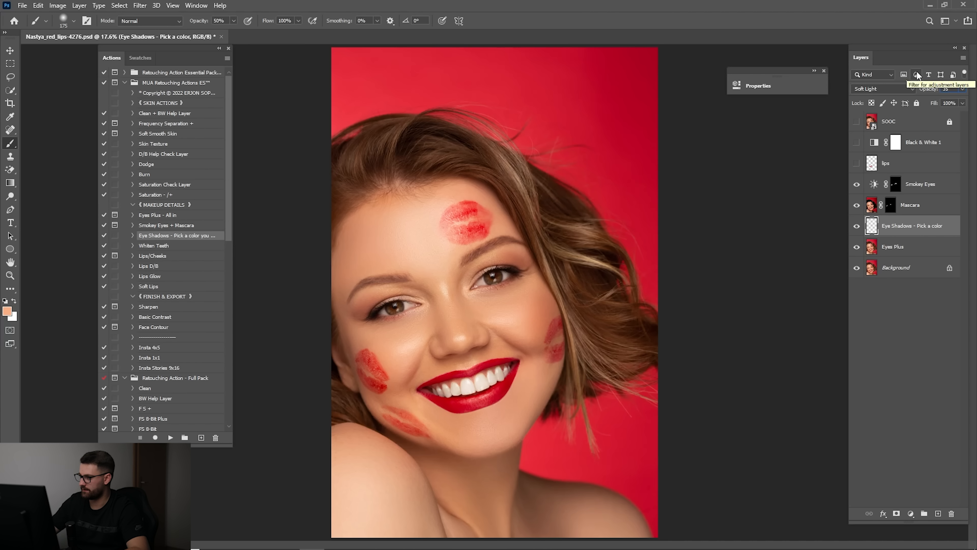
pyautogui.keyDown('alt'); pyautogui.click(857, 121); pyautogui.keyUp('alt')
pyautogui.keyDown('alt'); pyautogui.click(857, 122); pyautogui.keyUp('alt')
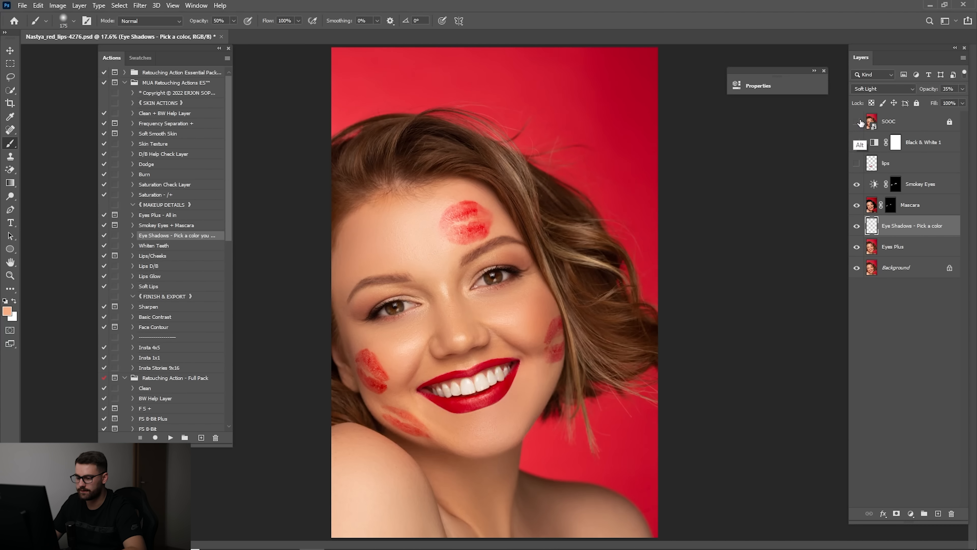
# Recheck the whole retouch by showing only the original SOOC layer and restoring the edited layers.
pyautogui.keyDown('alt'); pyautogui.click(858, 123); pyautogui.keyUp('alt')
pyautogui.keyDown('alt'); pyautogui.click(857, 122); pyautogui.keyUp('alt')
pyautogui.keyDown('alt'); pyautogui.click(858, 122); pyautogui.keyUp('alt')
pyautogui.keyDown('alt'); pyautogui.click(860, 121); pyautogui.keyUp('alt')
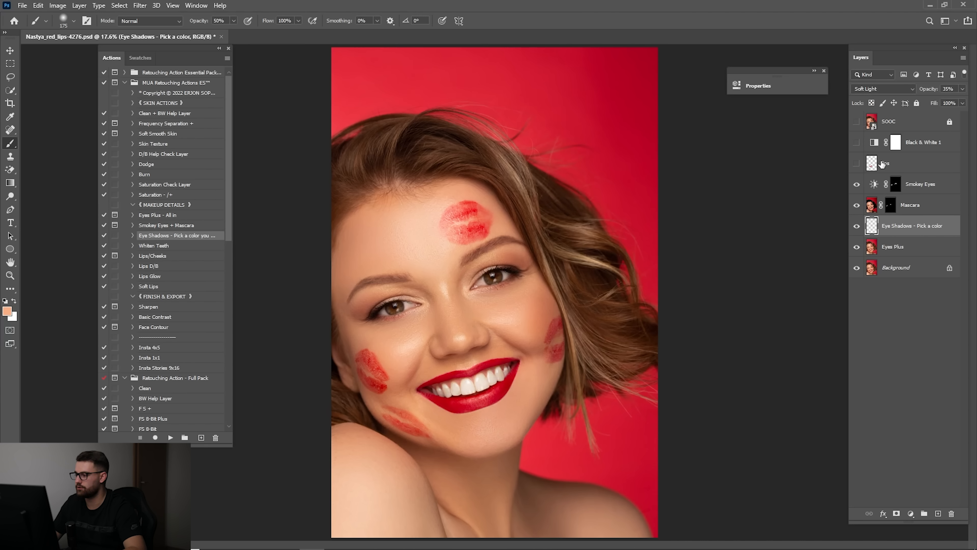
# Merge the Background, Eyes Plus, Eye Shadows, Mascara and Smokey Eyes layers into one.
pyautogui.click(900, 268)
pyautogui.keyDown('shift'); pyautogui.click(921, 184); pyautogui.keyUp('shift')
pyautogui.rightClick(917, 185)
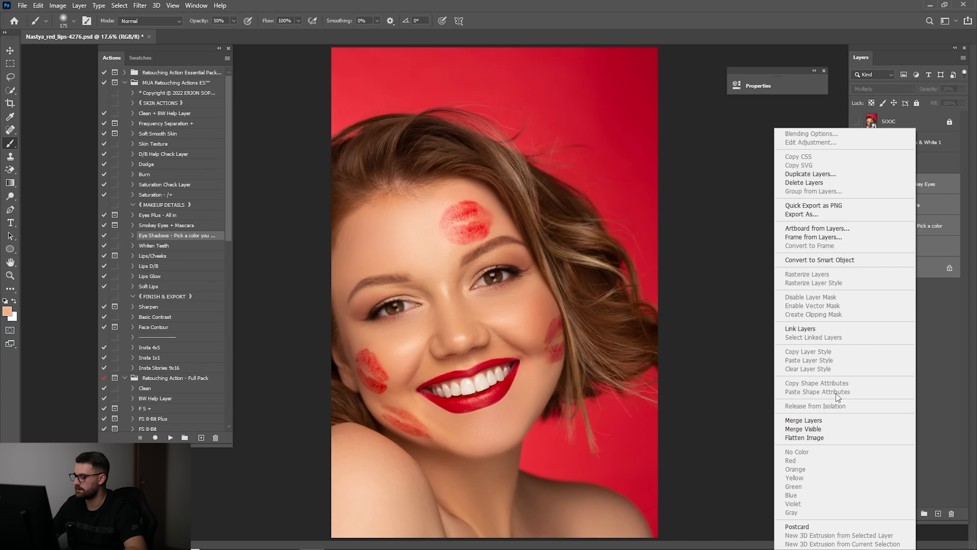
pyautogui.click(834, 420)
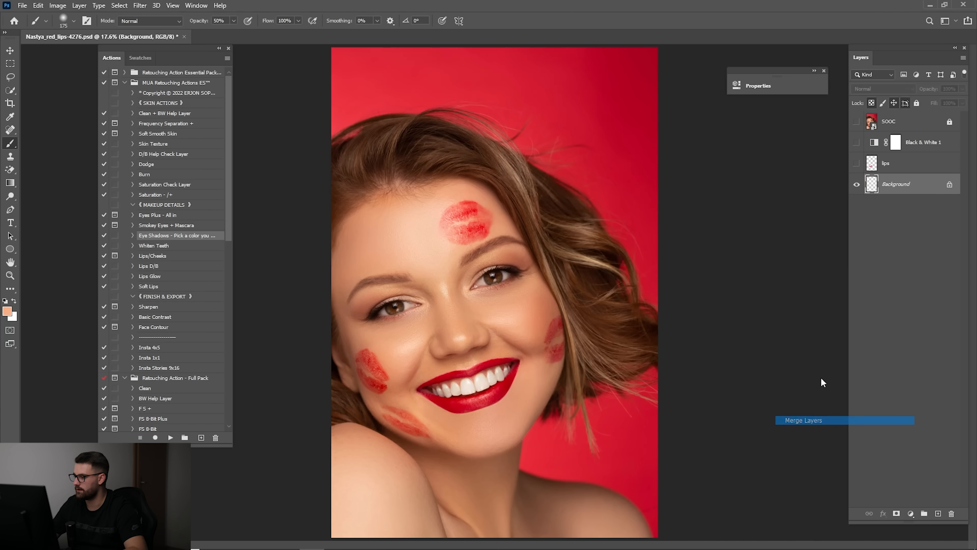
# Compare the merged portrait with the original by showing and hiding the SOOC layer.
pyautogui.click(855, 122)
pyautogui.click(856, 121)
pyautogui.click(858, 120)
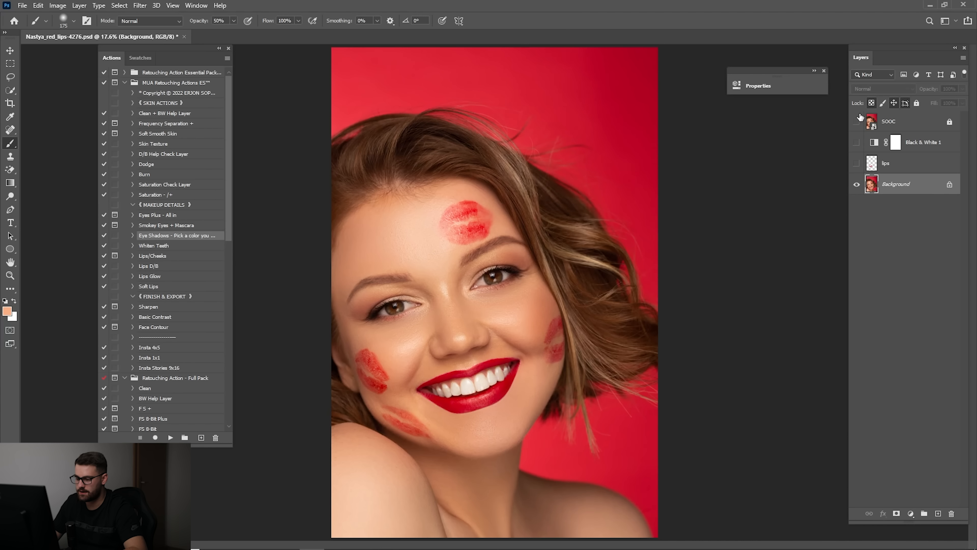
pyautogui.click(860, 118)
pyautogui.click(861, 119)
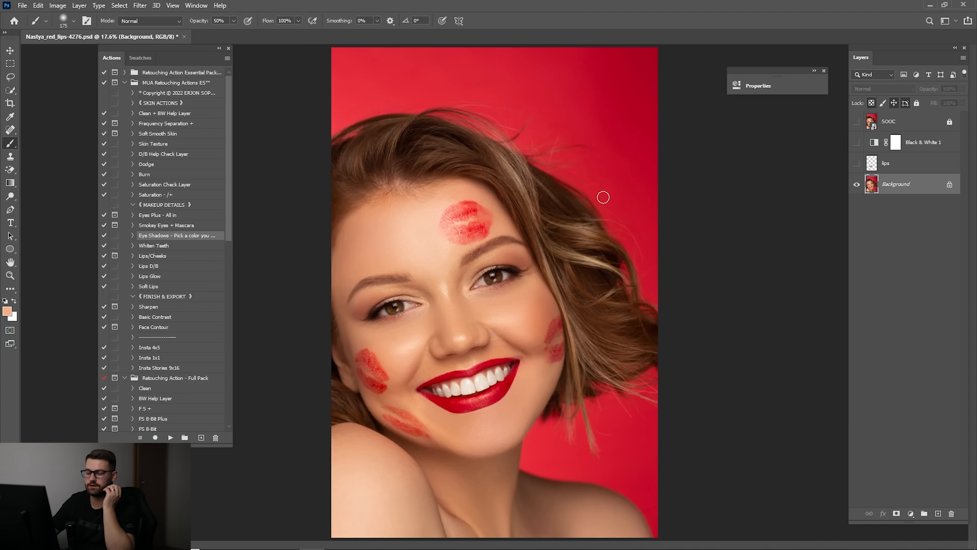
# Run the Sharpen action with a Gaussian Blur radius of 2.5 pixels, and invert the Sharpen layer's black mask to white.
pyautogui.click(151, 308)
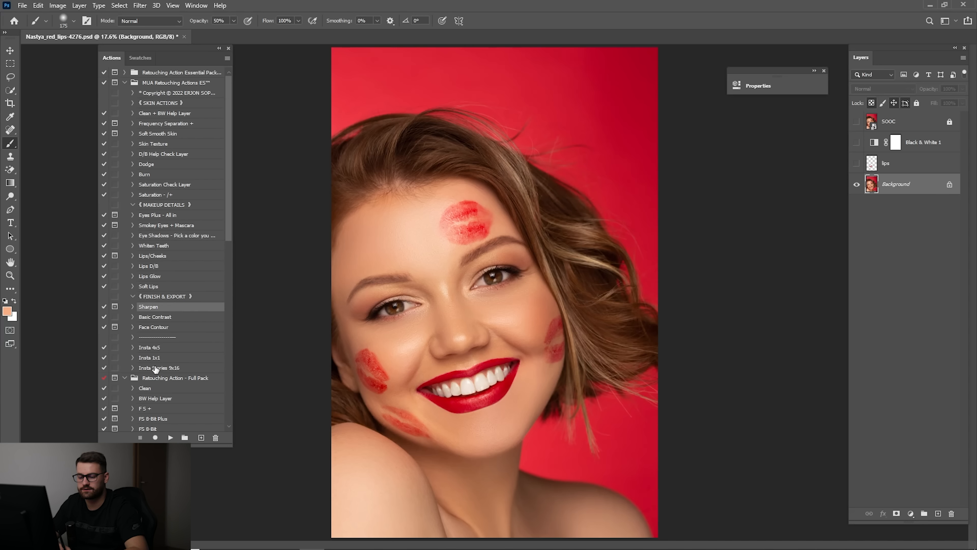
pyautogui.click(170, 438)
pyautogui.press('Return')
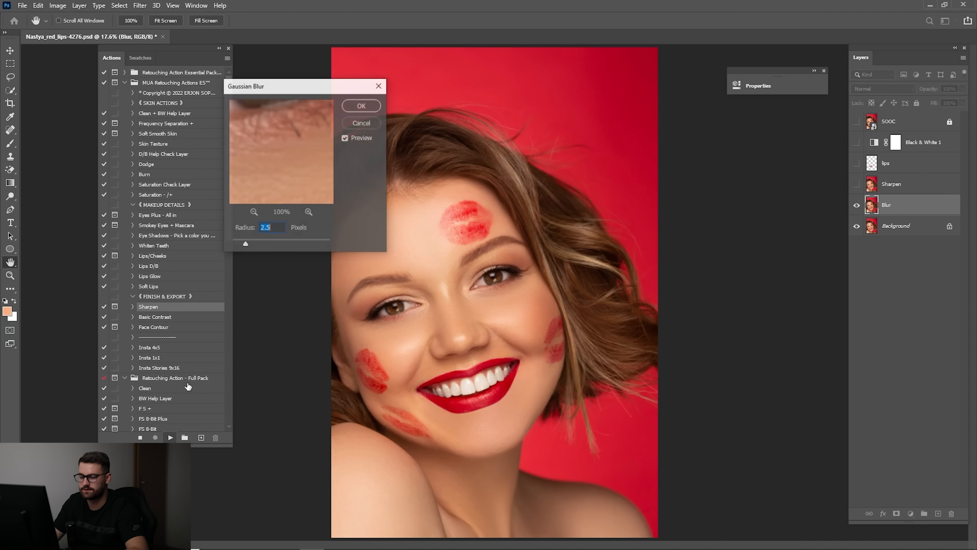
pyautogui.press('Return')
pyautogui.press('Return')
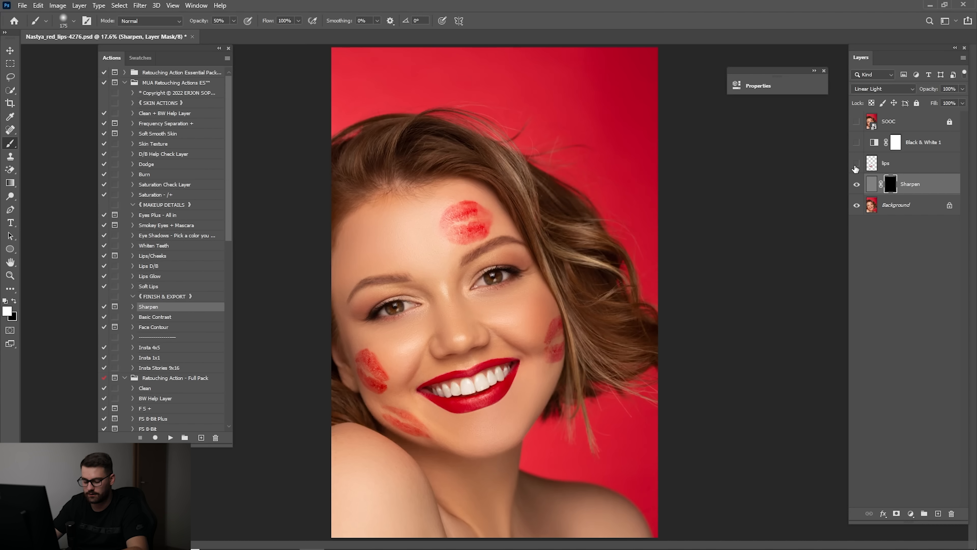
pyautogui.hotkey('ctrl', 'i')
# Compare the skin around the nose, cheek and eye up close with the Sharpen layer hidden and shown.
pyautogui.press('z')
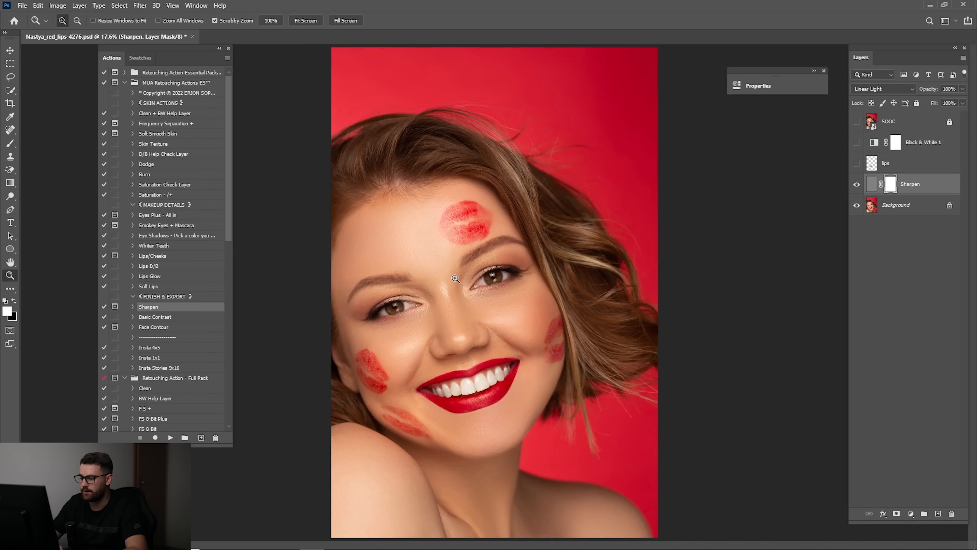
pyautogui.moveTo(420, 264); pyautogui.dragTo(483, 188)
pyautogui.moveTo(591, 250); pyautogui.dragTo(615, 236)
pyautogui.click(856, 185)
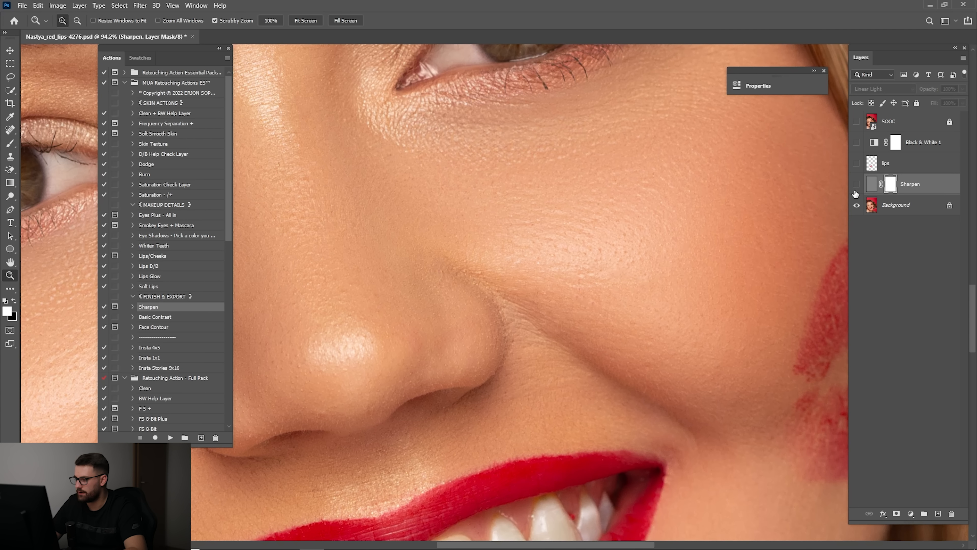
pyautogui.click(857, 185)
pyautogui.click(857, 185)
pyautogui.click(856, 185)
pyautogui.scroll(3, 745, 190)
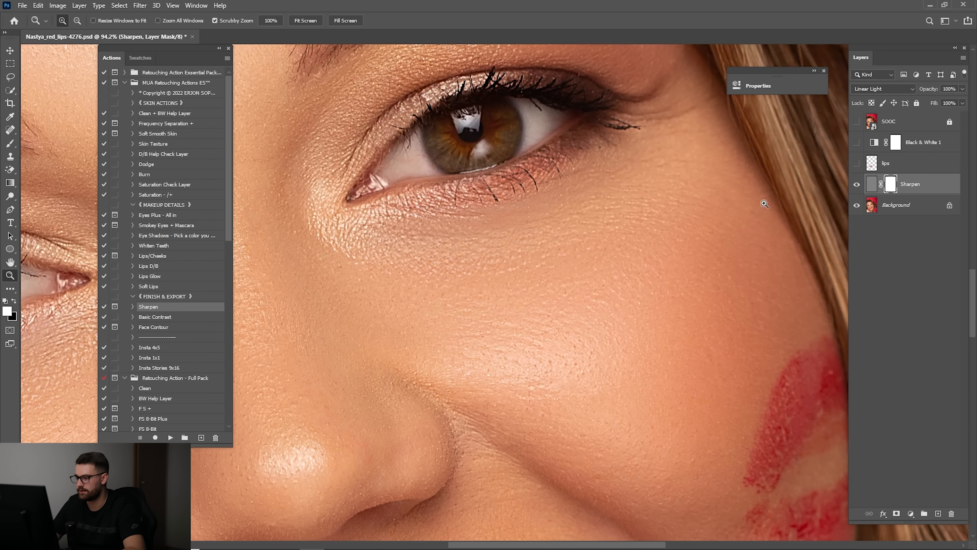
# Set the Sharpen layer's opacity to 35% and merge it with the Background layer.
pyautogui.write('35')
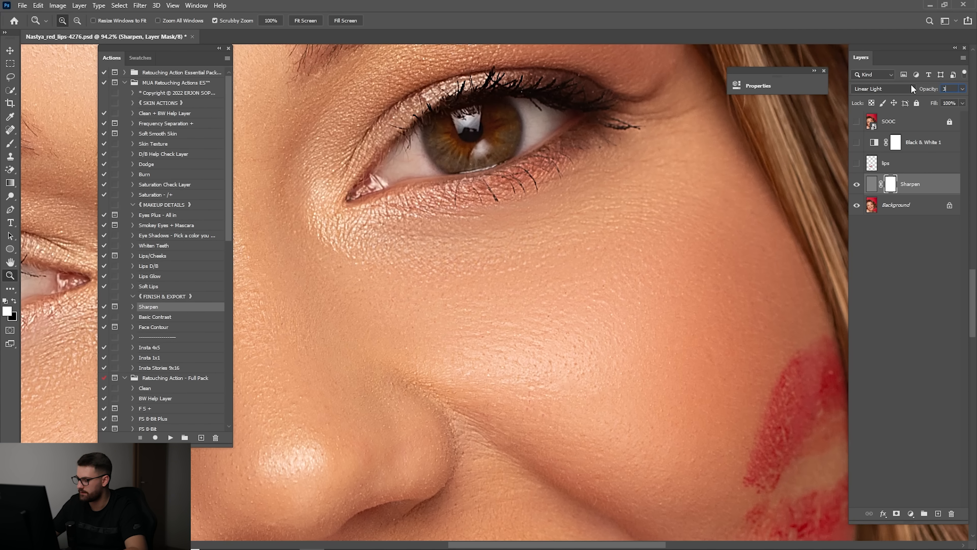
pyautogui.press('Return')
pyautogui.hotkey('ctrl', '0')
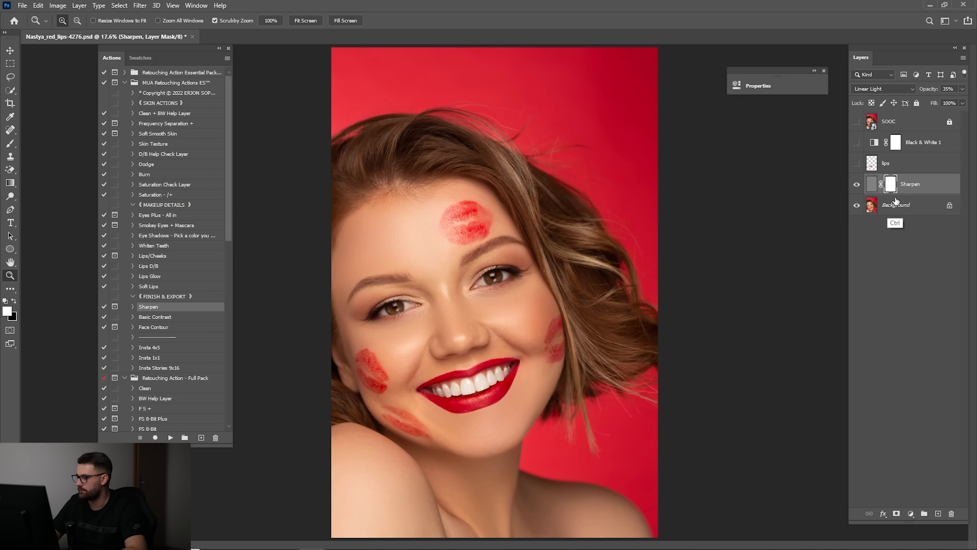
pyautogui.keyDown('shift'); pyautogui.click(901, 206); pyautogui.keyUp('shift')
pyautogui.rightClick(915, 204)
pyautogui.click(812, 420)
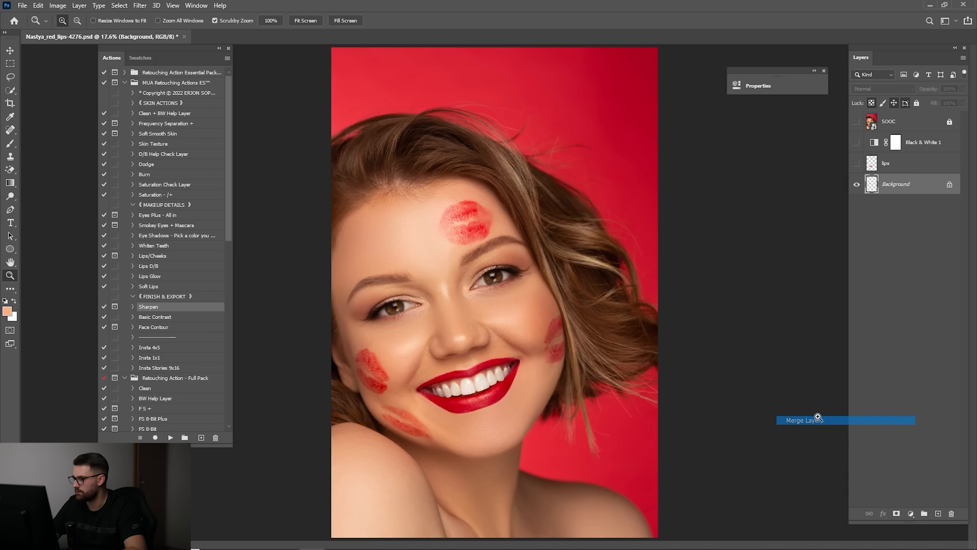
# Run the Digital Skin Texture action from the Retouching Action - Full Pack set.
pyautogui.moveTo(383, 327); pyautogui.dragTo(476, 303)
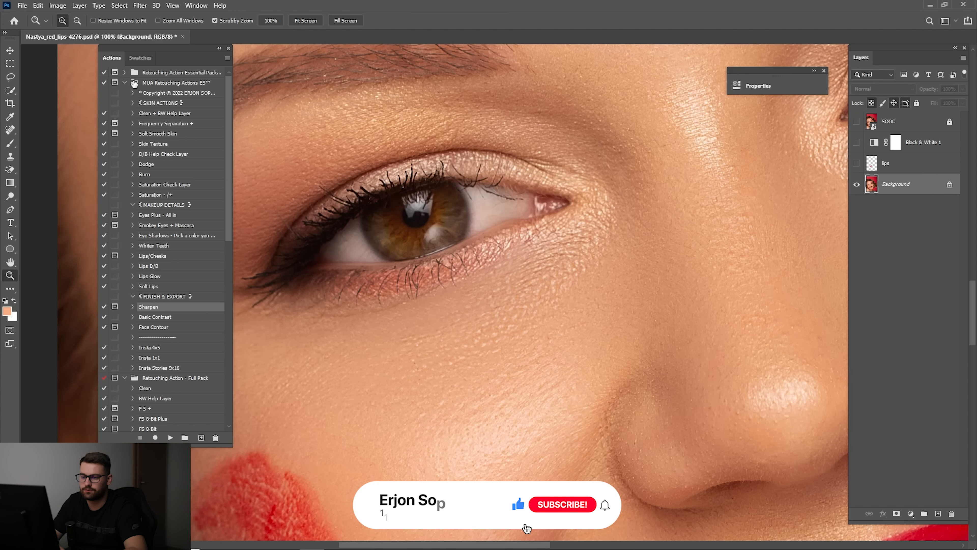
pyautogui.click(125, 83)
pyautogui.click(166, 174)
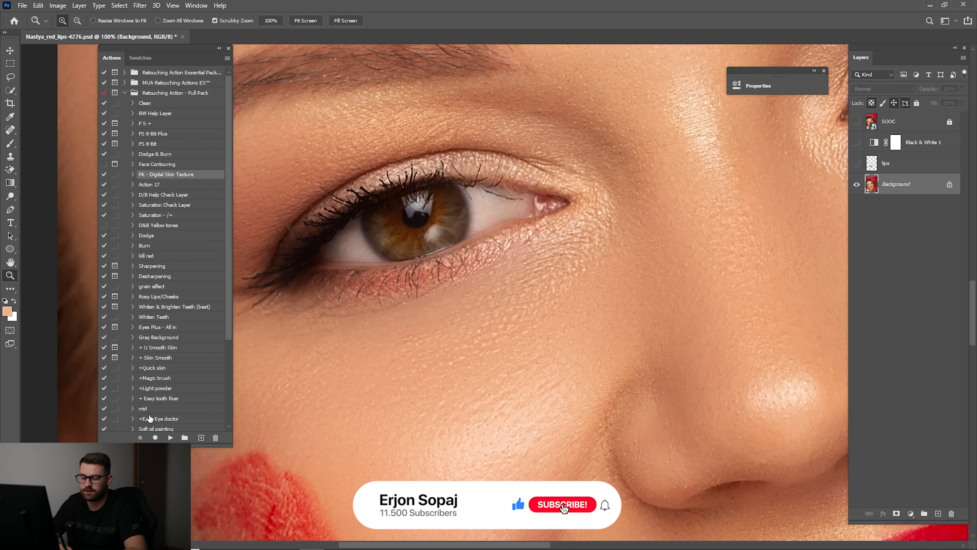
pyautogui.click(169, 438)
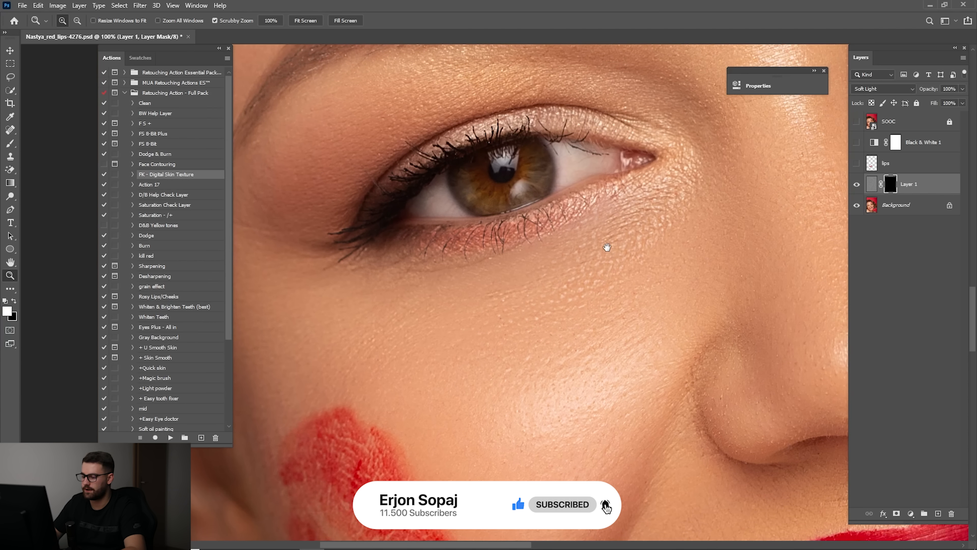
# Paint the skin texture in under both eyes on the layer mask with a white brush of about 125 to 150 at 100% opacity.
pyautogui.press('[')
pyautogui.press('[')
pyautogui.press('0')
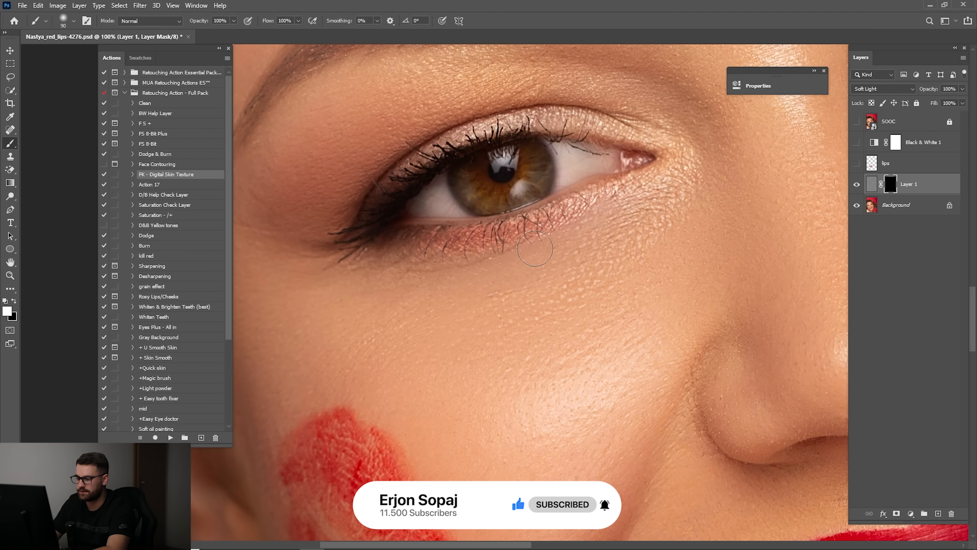
pyautogui.press(']')
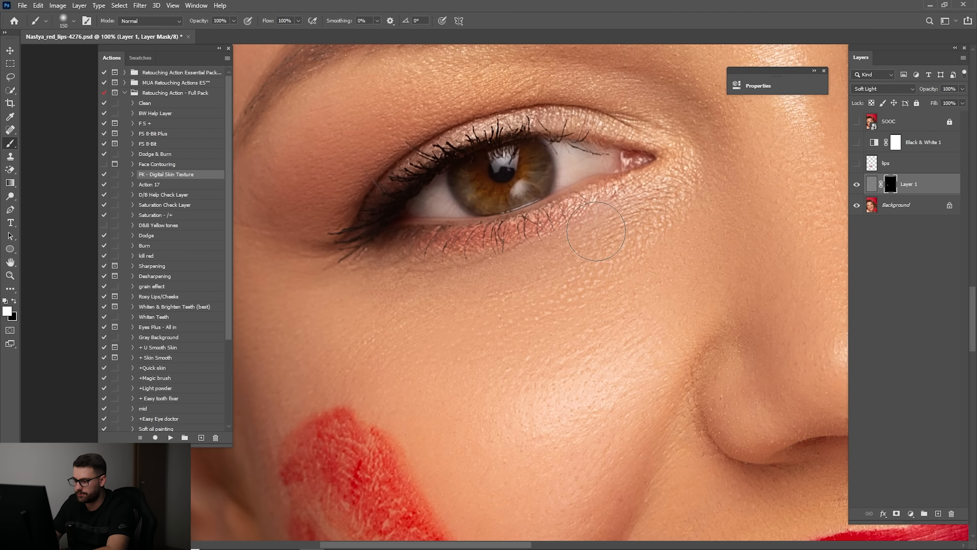
pyautogui.moveTo(705, 189)
pyautogui.mouseDown()
pyautogui.moveTo(385, 232)
pyautogui.moveTo(232, 289)
pyautogui.mouseUp()
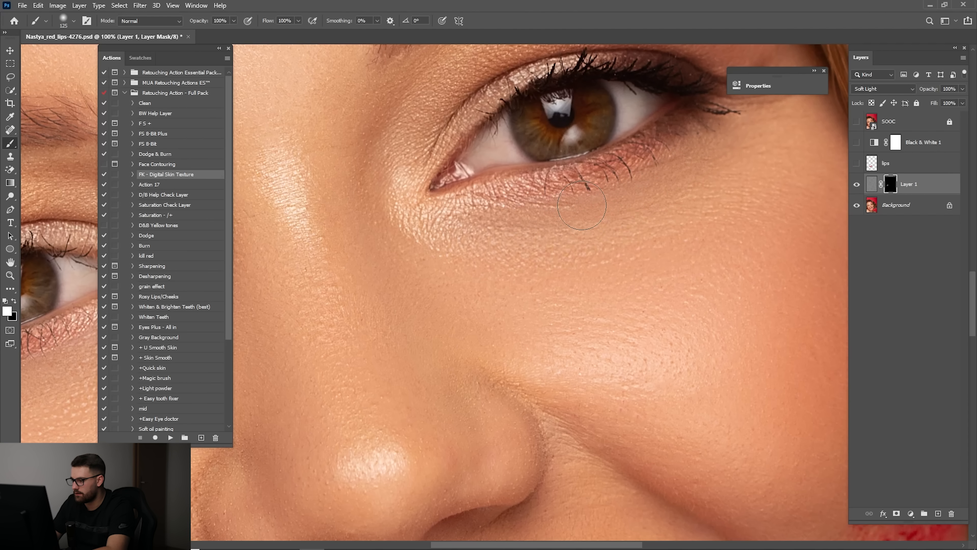
# Compare the under-eye area up close without the texture layer, and set that layer's opacity to 62%.
pyautogui.hotkey('ctrl', '0')
pyautogui.press('z')
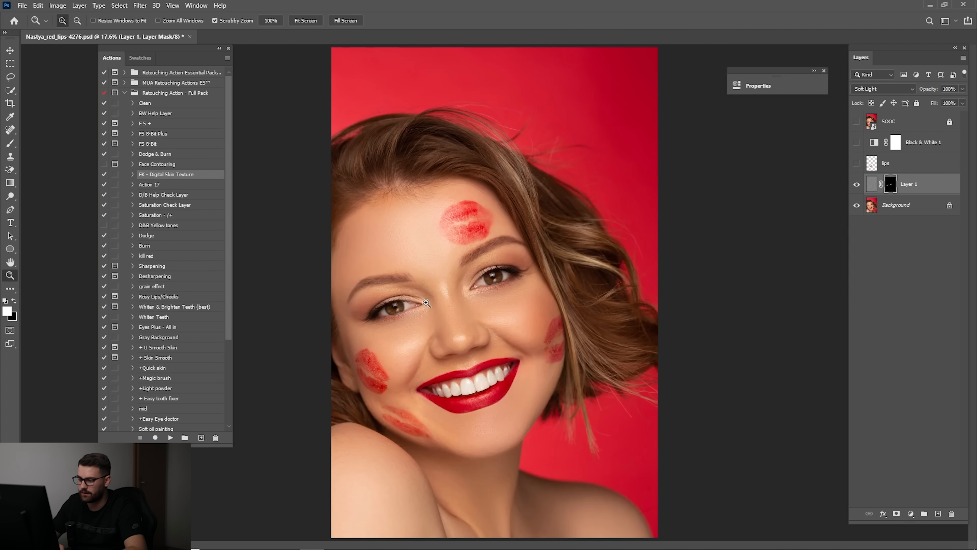
pyautogui.moveTo(427, 302); pyautogui.dragTo(681, 226)
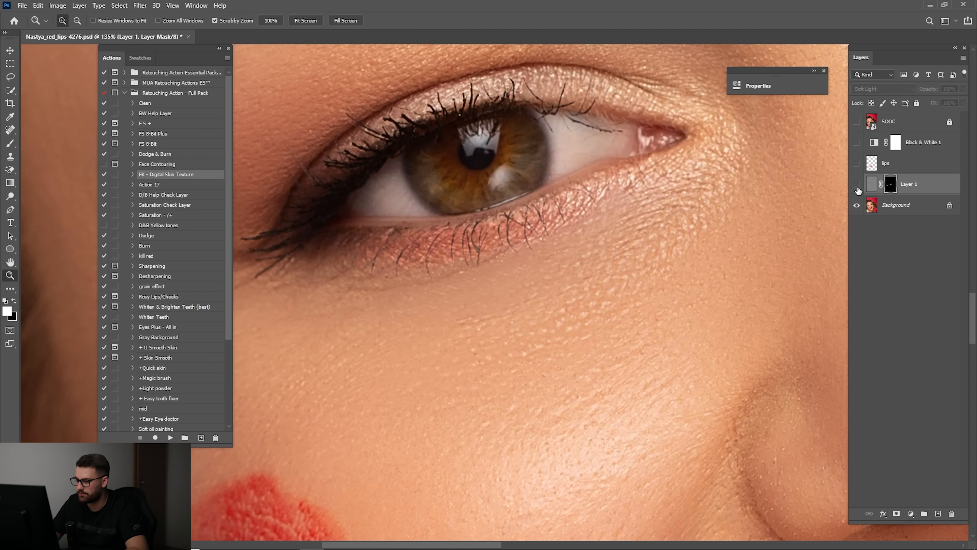
pyautogui.moveTo(932, 91)
pyautogui.mouseDown()
pyautogui.moveTo(921, 94)
pyautogui.moveTo(932, 88)
pyautogui.mouseUp()
pyautogui.hotkey('ctrl', '0')
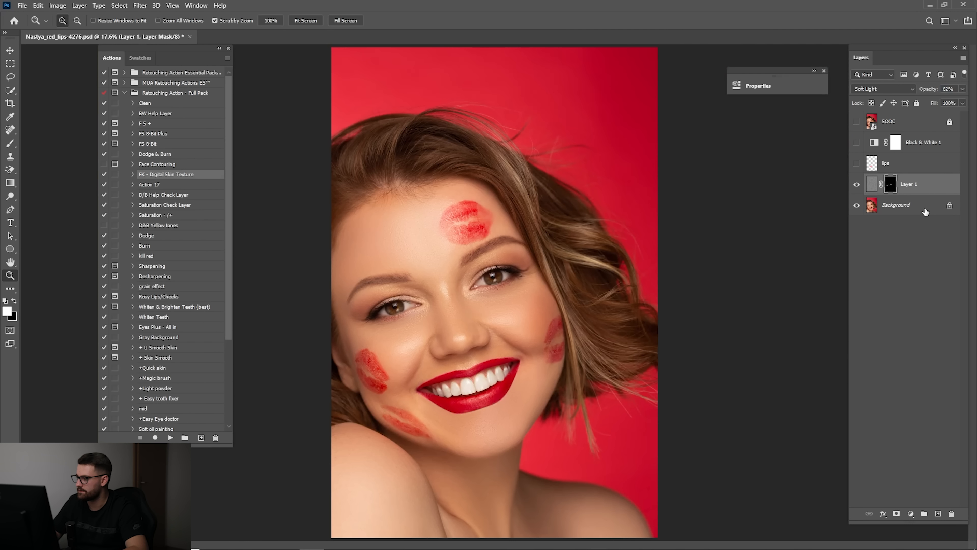
# Merge the skin texture layer with the Background layer.
pyautogui.keyDown('shift'); pyautogui.click(909, 207); pyautogui.keyUp('shift')
pyautogui.rightClick(912, 187)
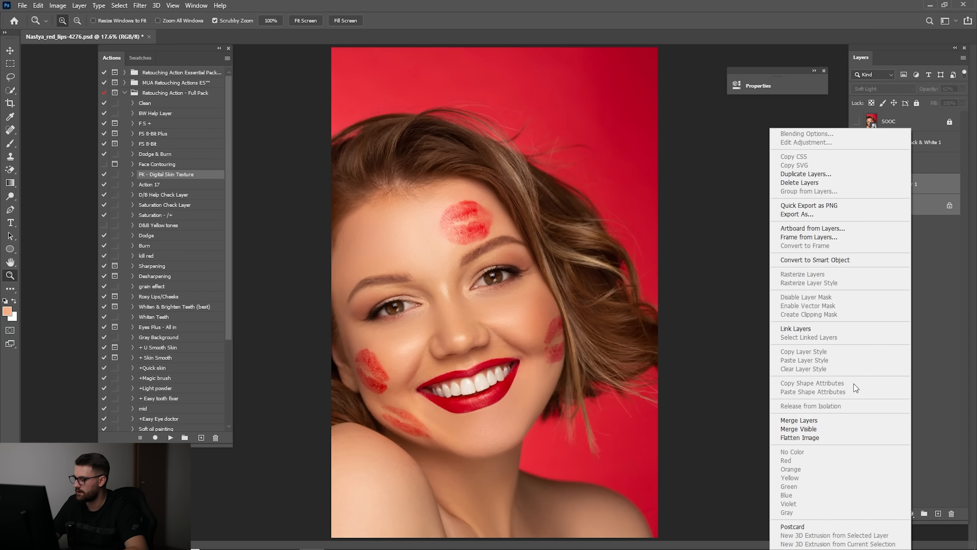
pyautogui.click(835, 419)
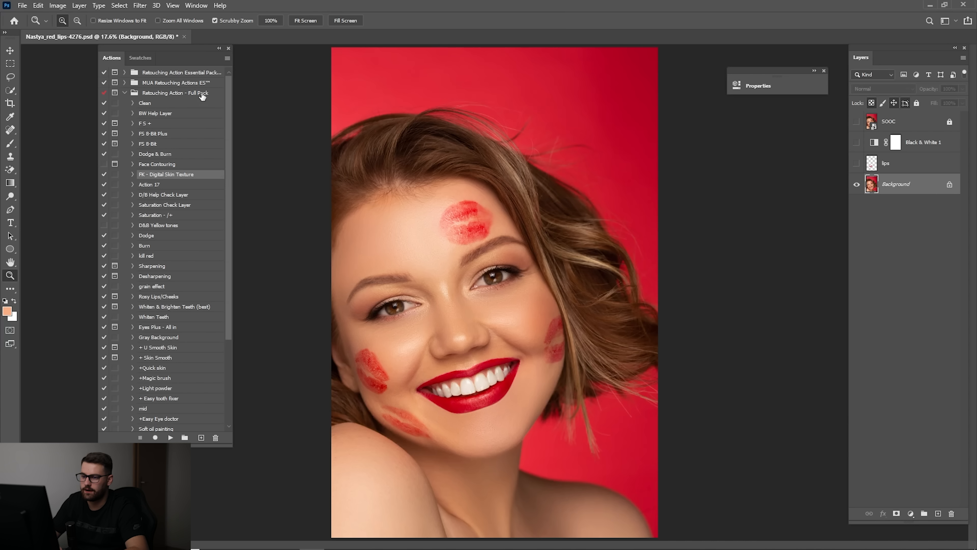
# Run the Basic Contrast action from the MUA Retouching Actions set, and set the Basic Contrast layer's opacity to 35%.
pyautogui.click(124, 83)
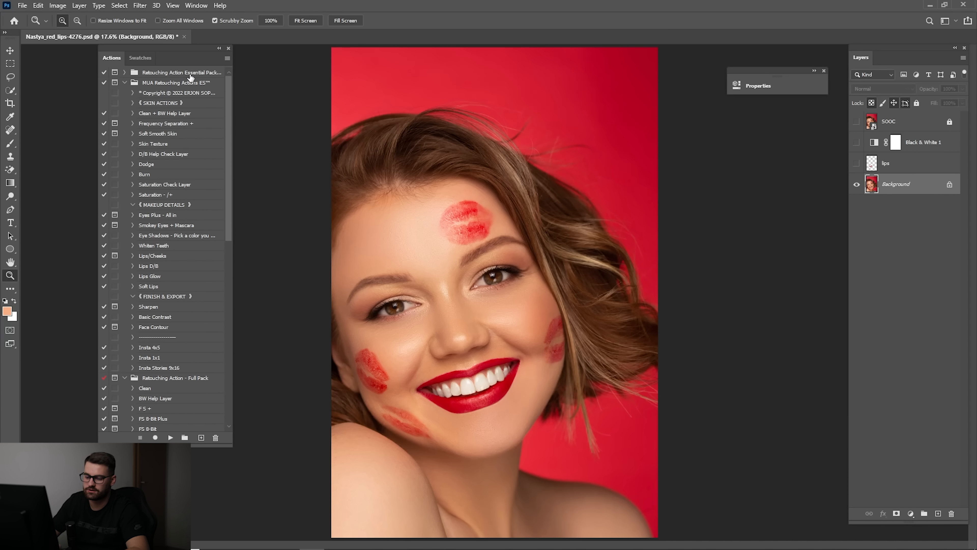
pyautogui.click(168, 314)
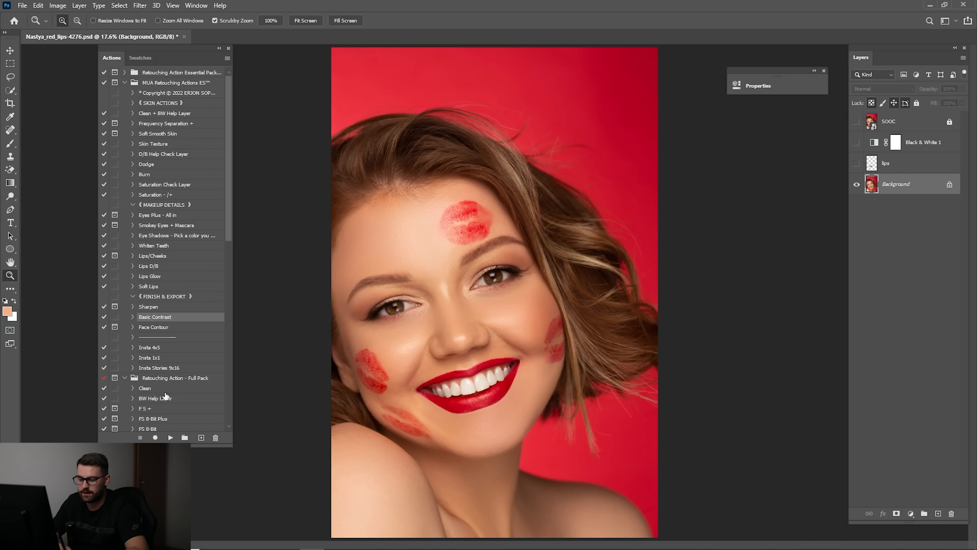
pyautogui.click(170, 438)
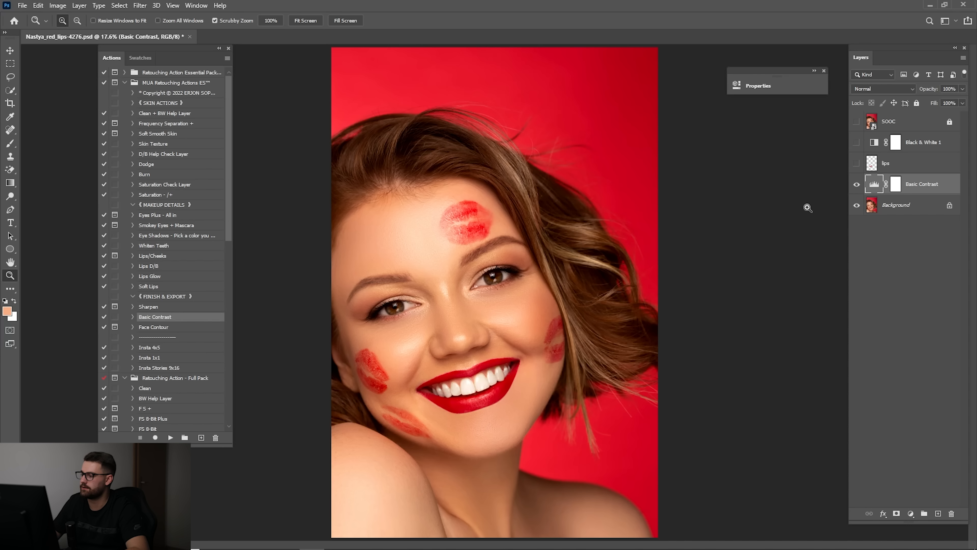
pyautogui.click(857, 184)
pyautogui.click(856, 185)
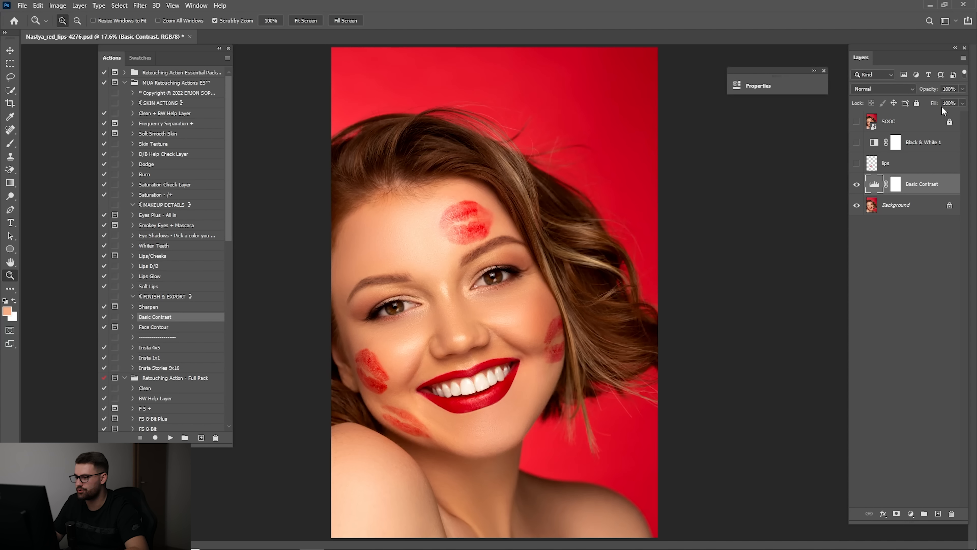
pyautogui.click(953, 90)
pyautogui.write('35')
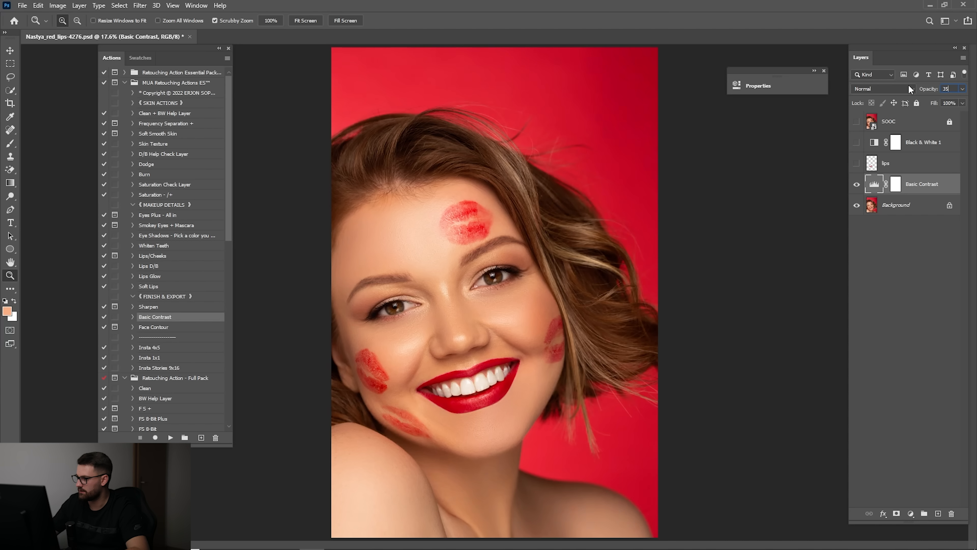
pyautogui.press('Return')
# Run the Face Contour action above the Basic Contrast layer and dismiss its message.
pyautogui.click(159, 330)
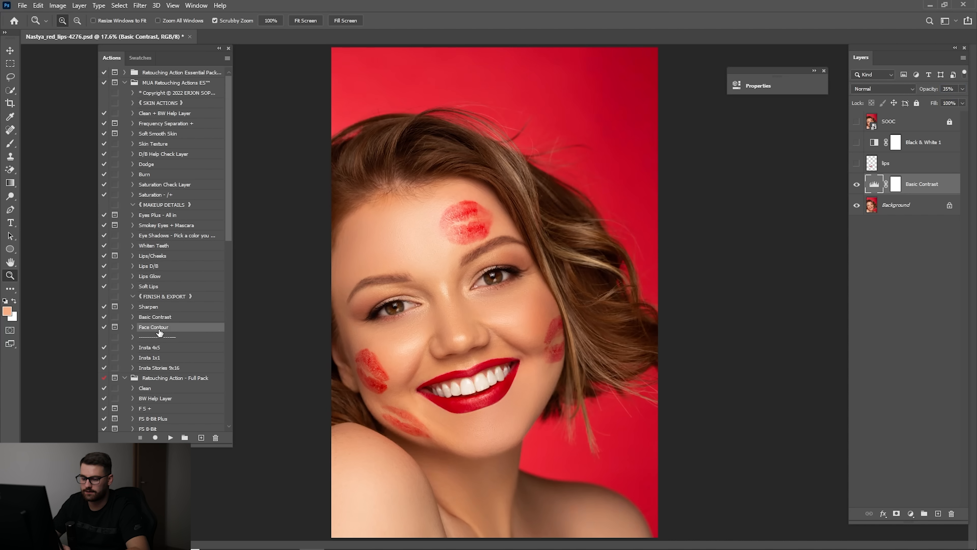
pyautogui.click(170, 437)
pyautogui.press('Return')
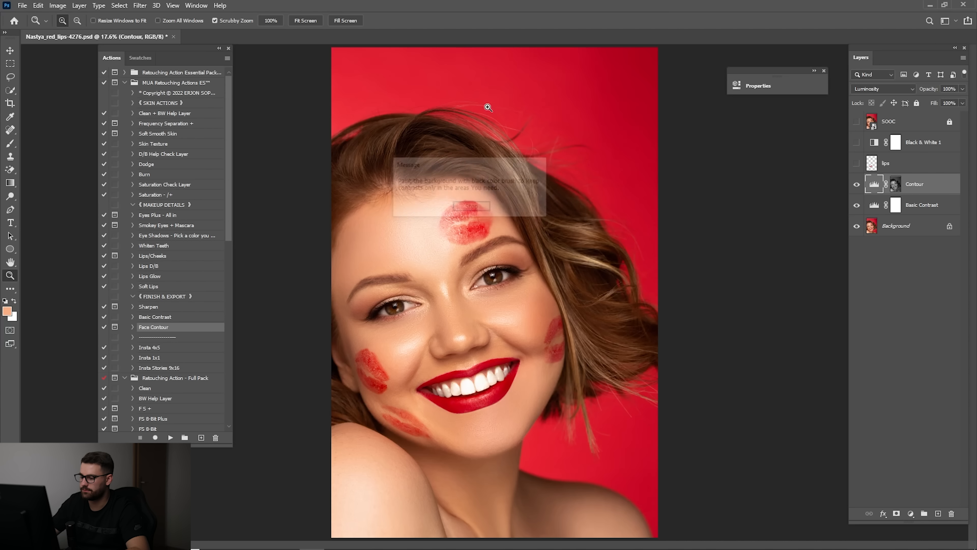
# Compare the portrait with the Contour layer hidden and shown, and open that layer's Levels settings.
pyautogui.click(857, 186)
pyautogui.click(857, 185)
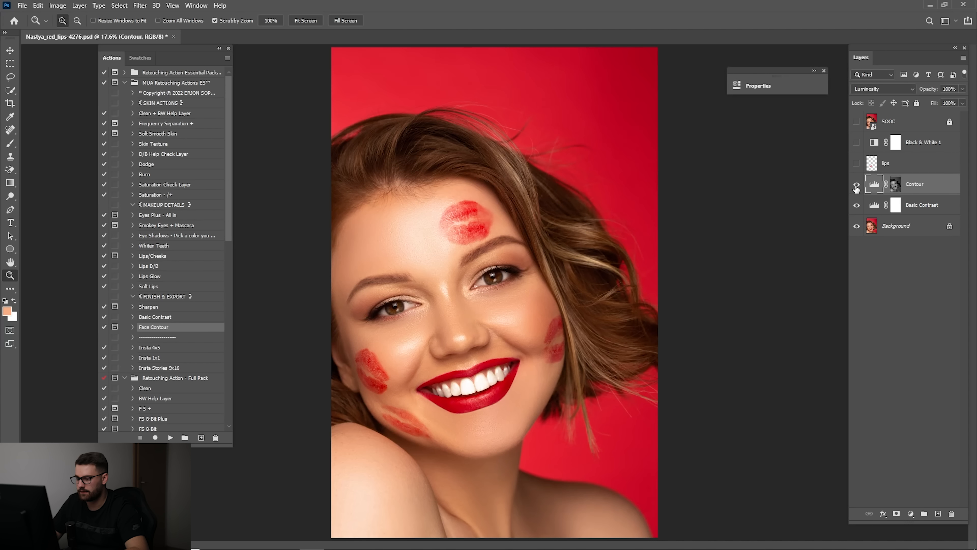
pyautogui.click(857, 185)
pyautogui.click(857, 186)
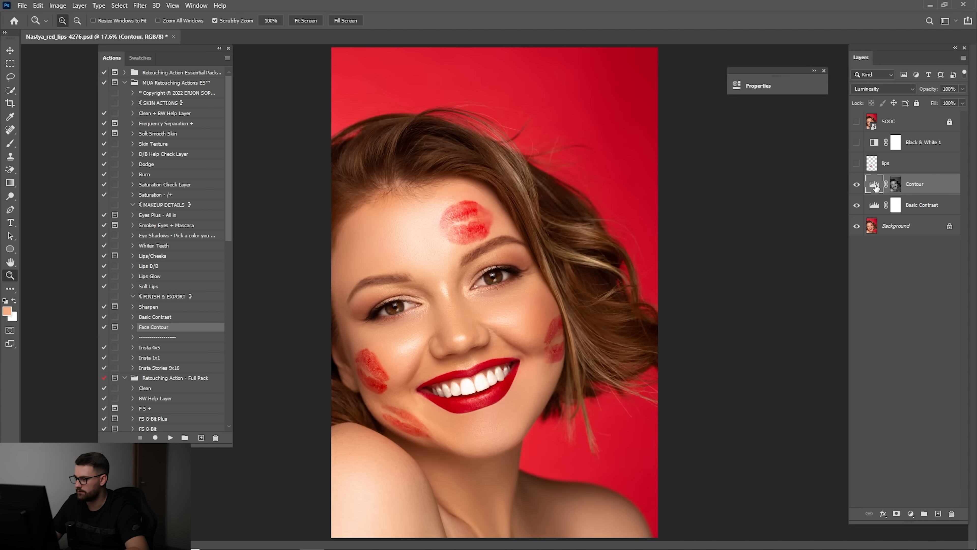
pyautogui.doubleClick(875, 186)
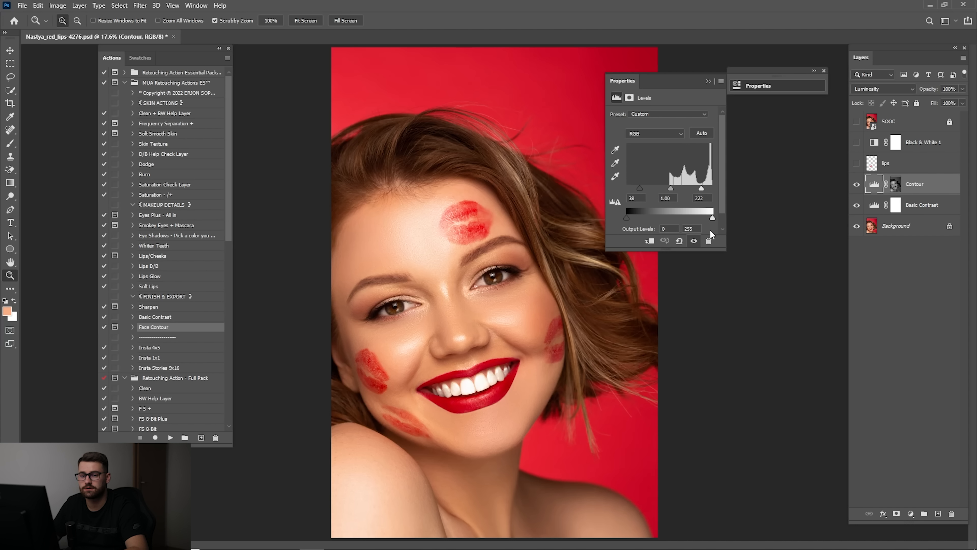
# Set the Contour layer's Levels white input to 244 and compare the portrait with that layer hidden and shown.
pyautogui.moveTo(704, 189); pyautogui.dragTo(708, 189)
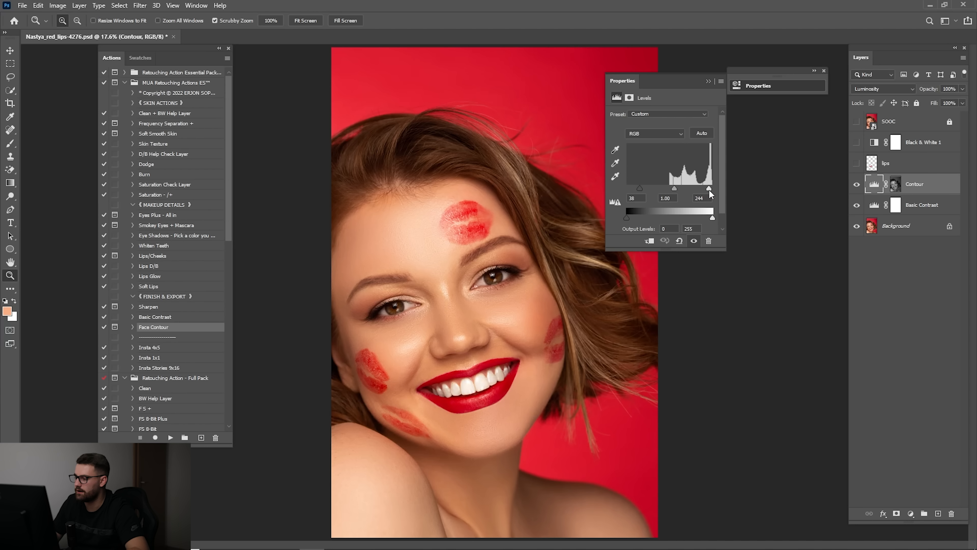
pyautogui.click(709, 81)
pyautogui.click(856, 184)
pyautogui.click(856, 184)
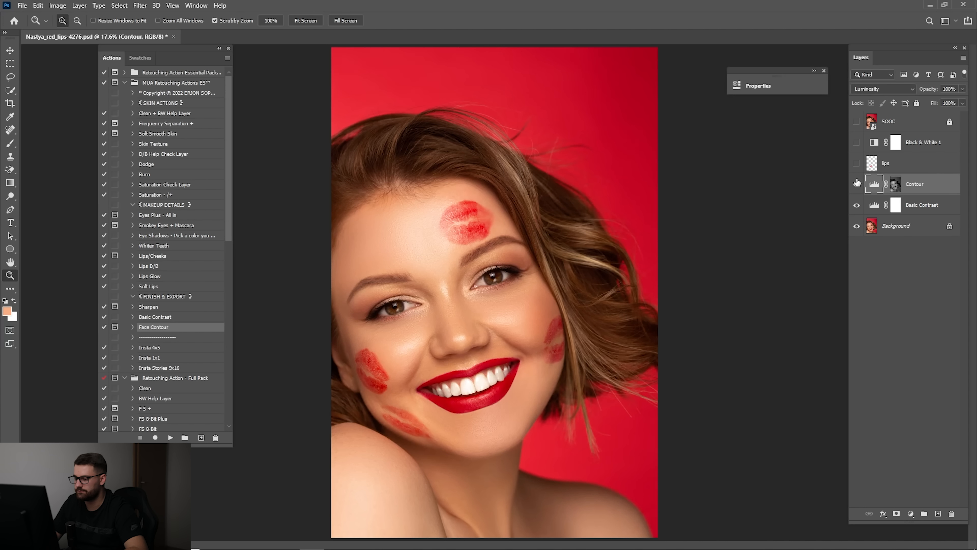
pyautogui.click(856, 184)
pyautogui.click(857, 184)
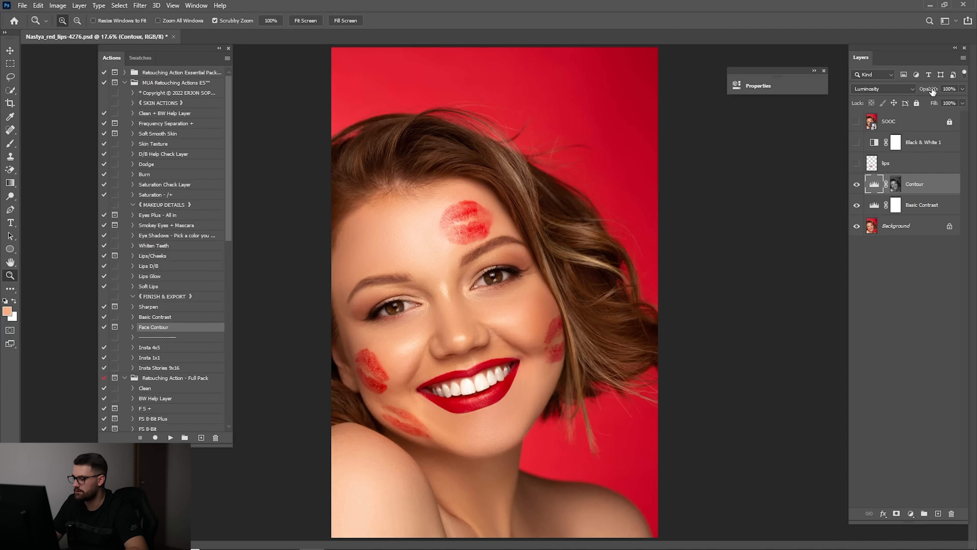
# Set the Contour layer's opacity to 64% and check its effect by hiding and showing the layer.
pyautogui.moveTo(930, 91); pyautogui.dragTo(928, 92)
pyautogui.click(857, 184)
pyautogui.click(857, 184)
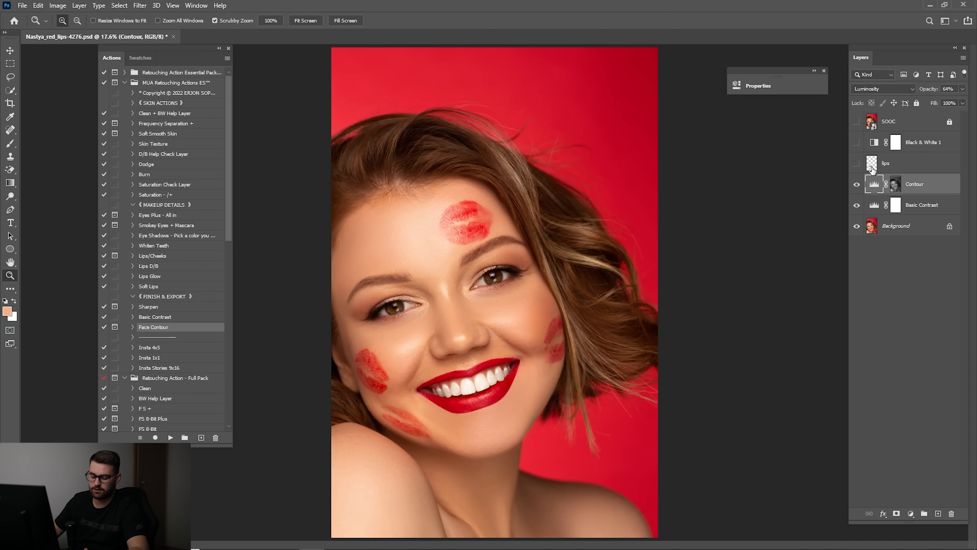
# Merge the Contour and Basic Contrast layers into the Background, and delete the Black & White 1 and lips layers.
pyautogui.keyDown('shift'); pyautogui.click(909, 205); pyautogui.keyUp('shift')
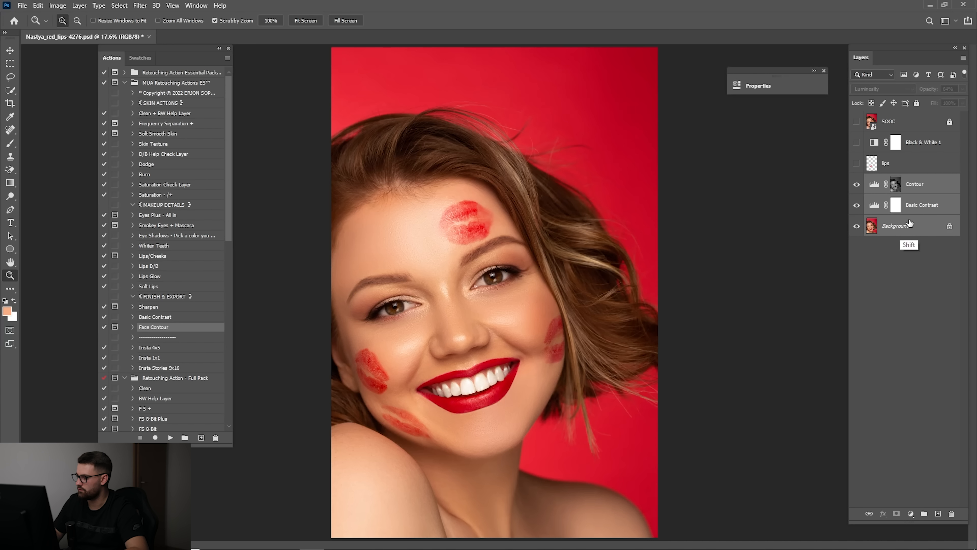
pyautogui.rightClick(910, 190)
pyautogui.click(805, 419)
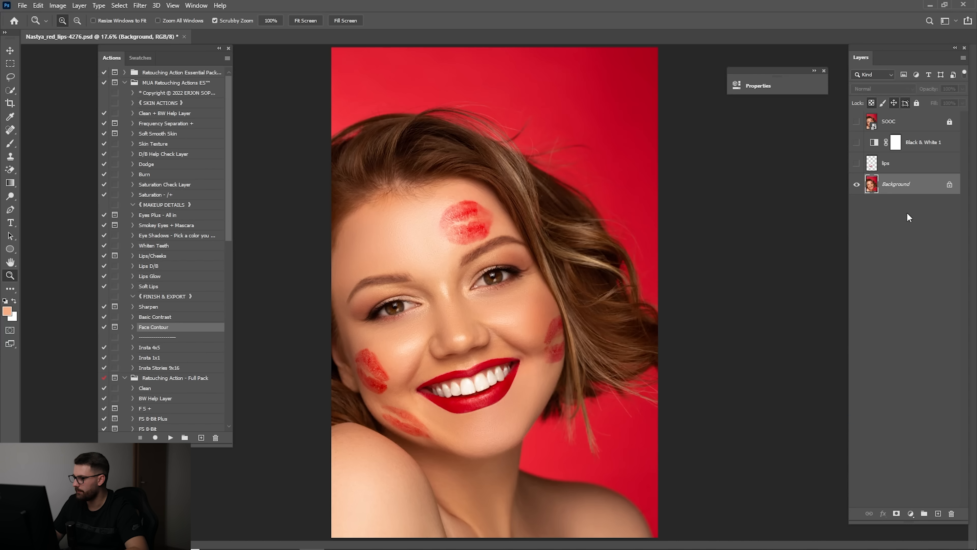
pyautogui.click(872, 147)
pyautogui.press('Delete')
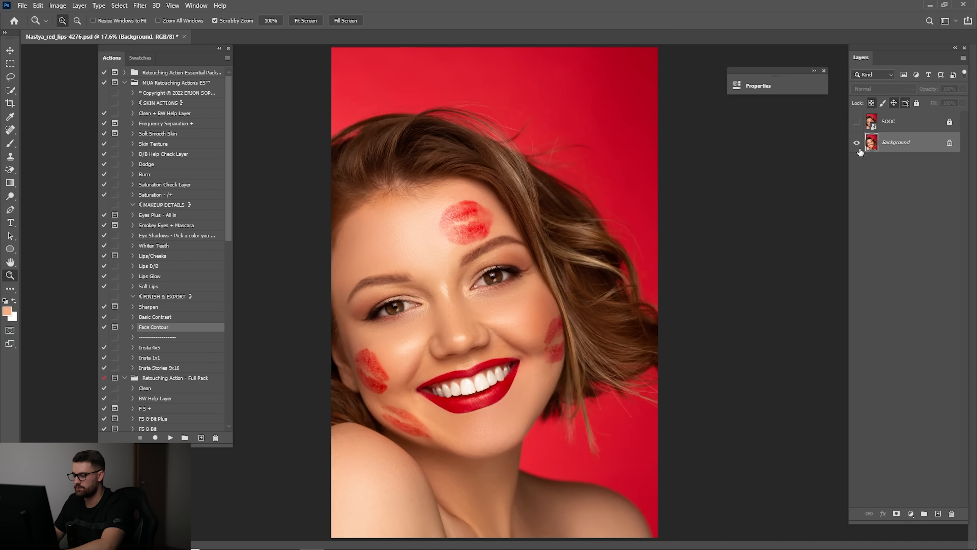
# Compare the whole retouched portrait with the original by showing and hiding the SOOC layer.
pyautogui.click(857, 122)
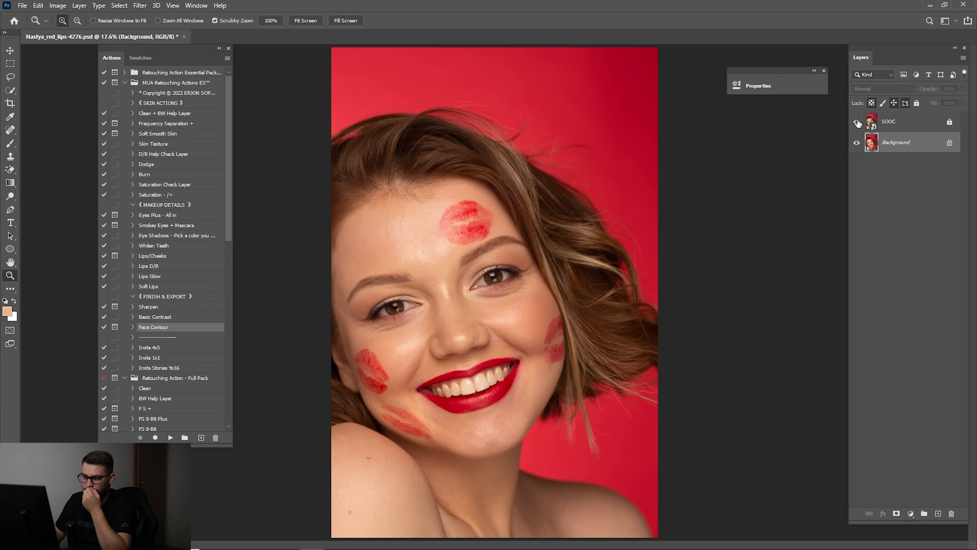
pyautogui.click(857, 122)
pyautogui.click(859, 126)
pyautogui.click(859, 128)
pyautogui.click(861, 130)
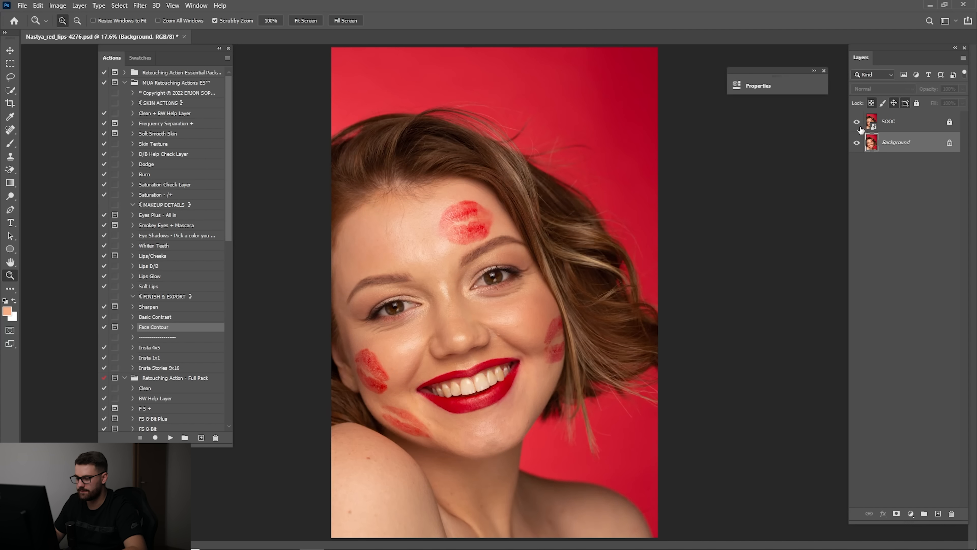
pyautogui.click(860, 130)
pyautogui.click(861, 127)
pyautogui.click(864, 126)
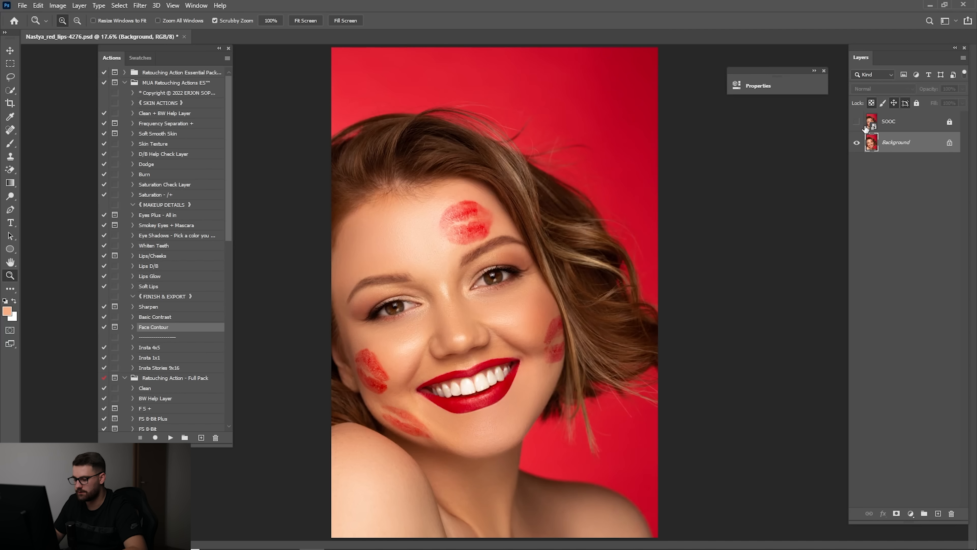
# Compare close-ups of the eyes, forehead and cheeks with the SOOC layer shown and hidden, and return to the full portrait.
pyautogui.moveTo(512, 297); pyautogui.dragTo(615, 300)
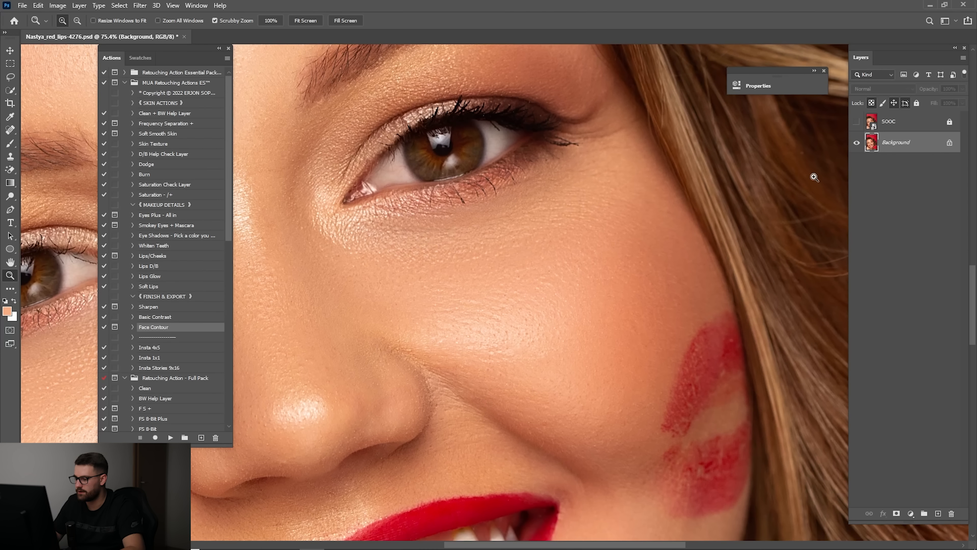
pyautogui.click(857, 125)
pyautogui.click(856, 124)
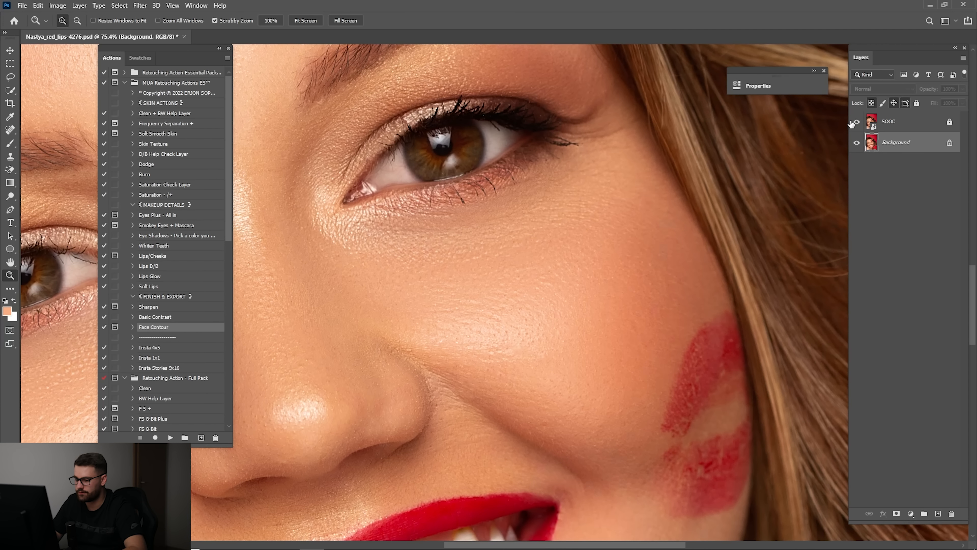
pyautogui.click(856, 122)
pyautogui.moveTo(434, 206); pyautogui.dragTo(646, 349)
pyautogui.moveTo(436, 144); pyautogui.dragTo(661, 330)
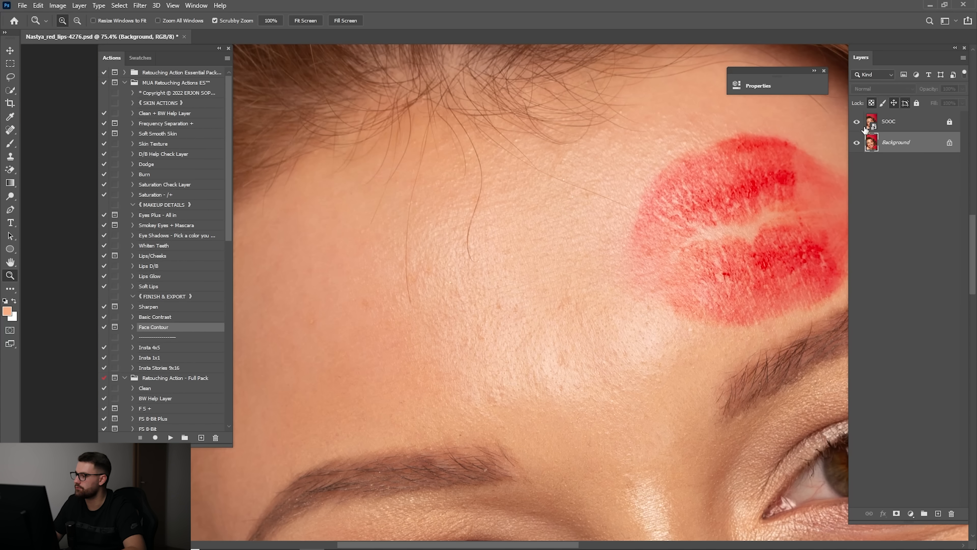
pyautogui.click(857, 123)
pyautogui.click(857, 123)
pyautogui.click(857, 123)
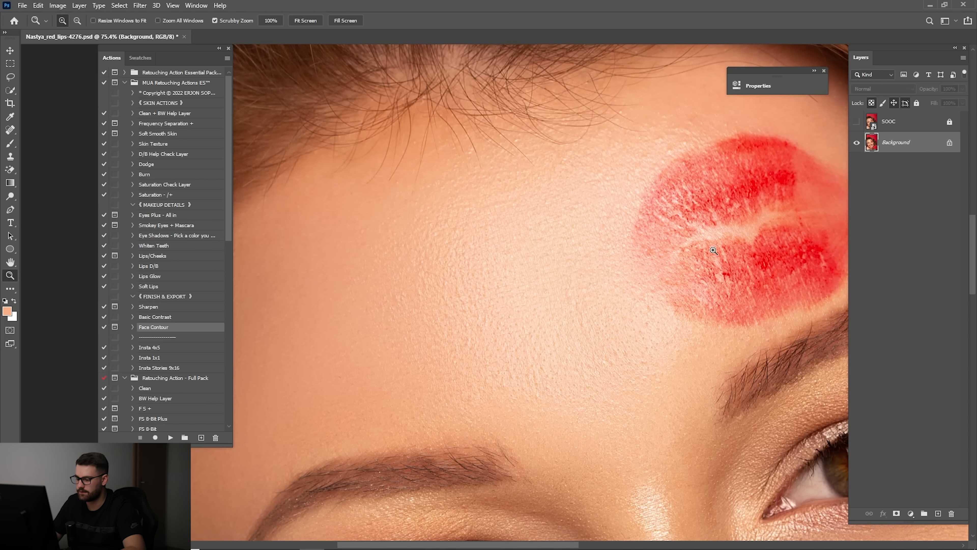
pyautogui.moveTo(596, 471); pyautogui.dragTo(616, 260)
pyautogui.scroll(-5, 617, 260)
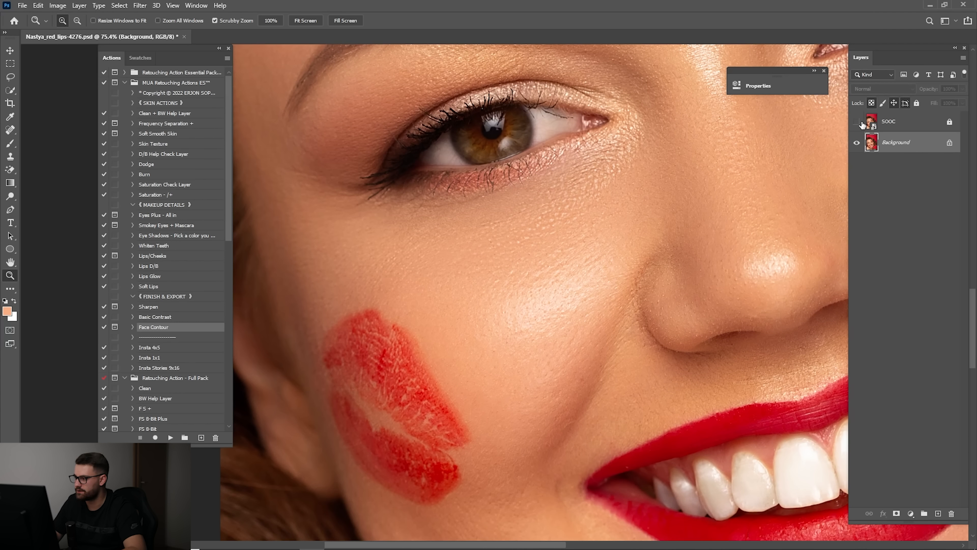
pyautogui.click(856, 123)
pyautogui.click(857, 123)
pyautogui.hotkey('ctrl', '0')
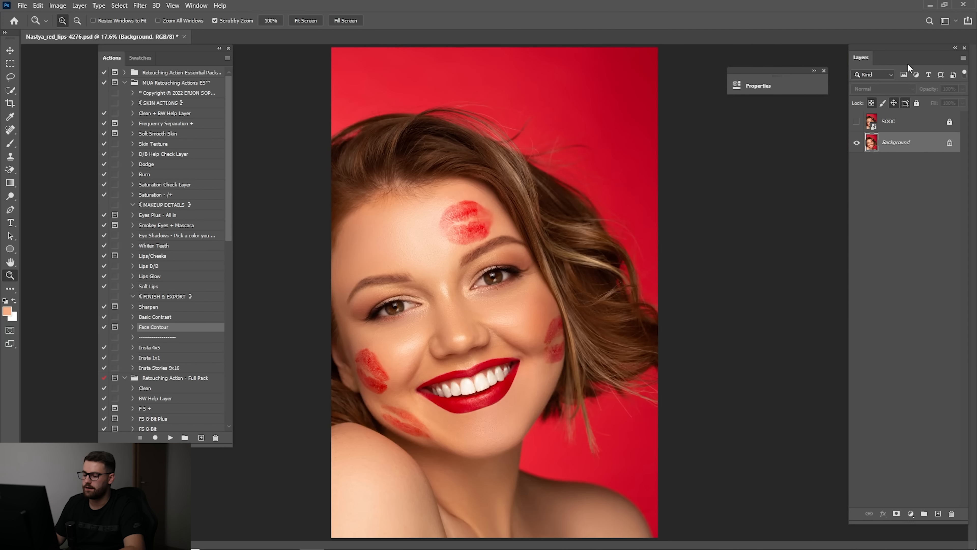